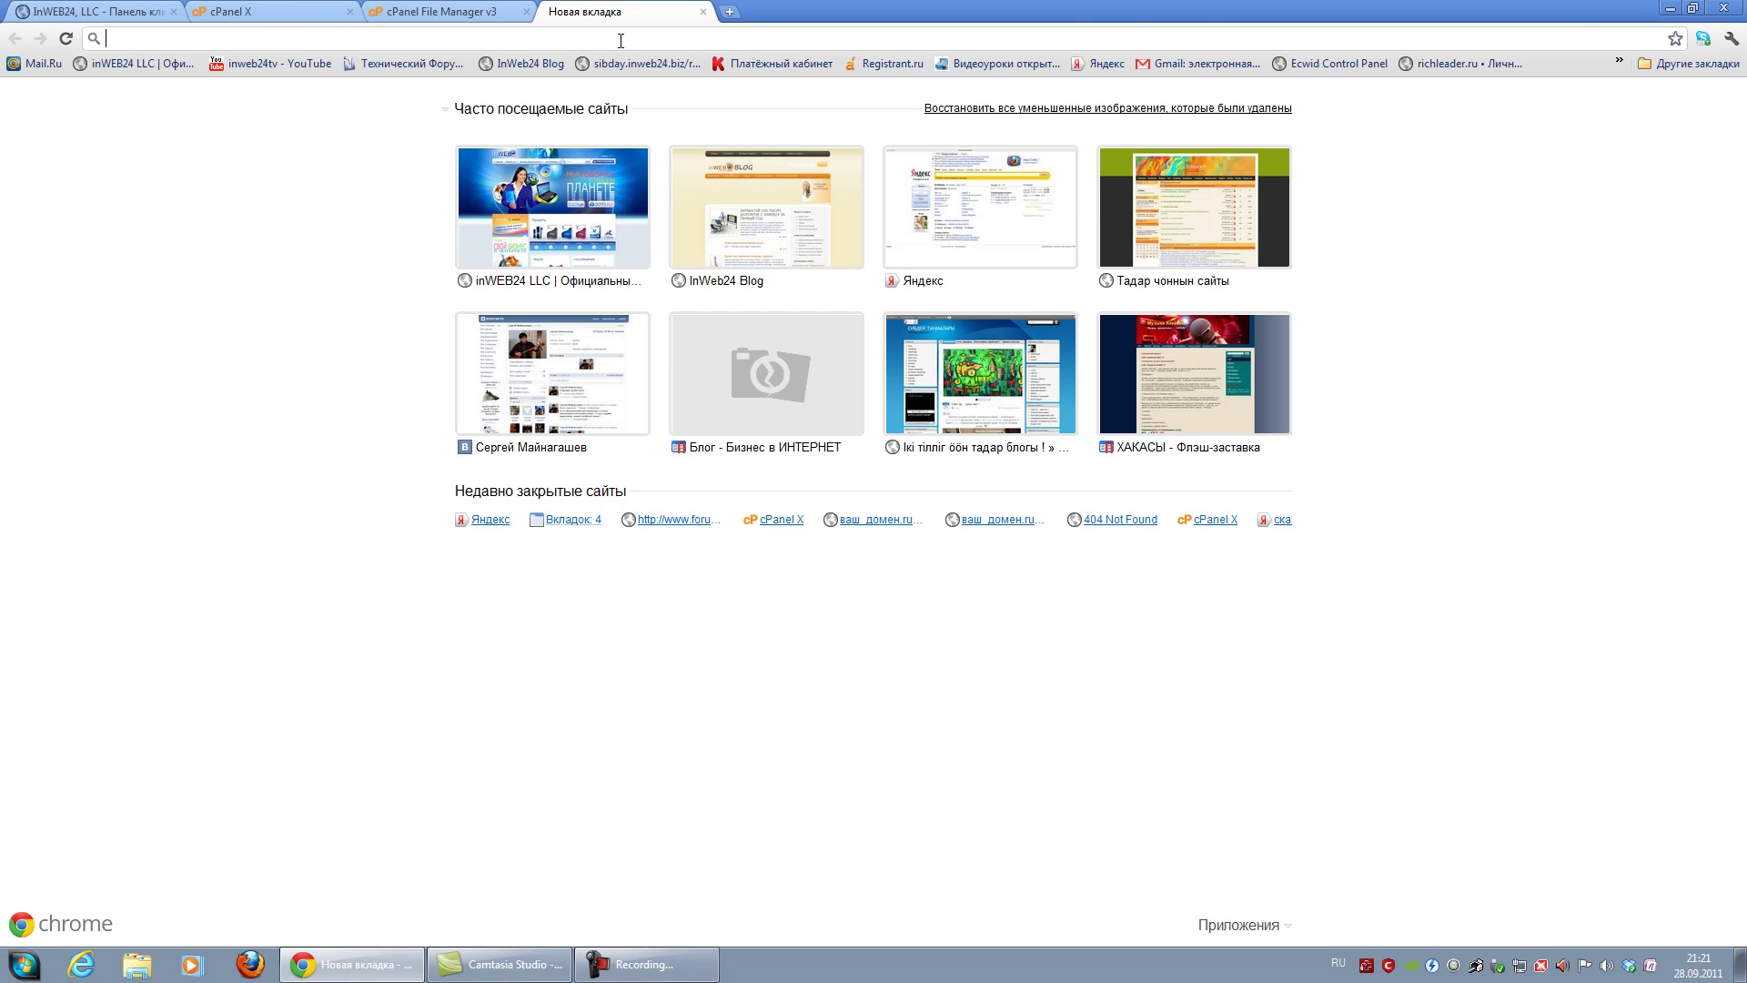
key("alt+shift")
type("wwww")
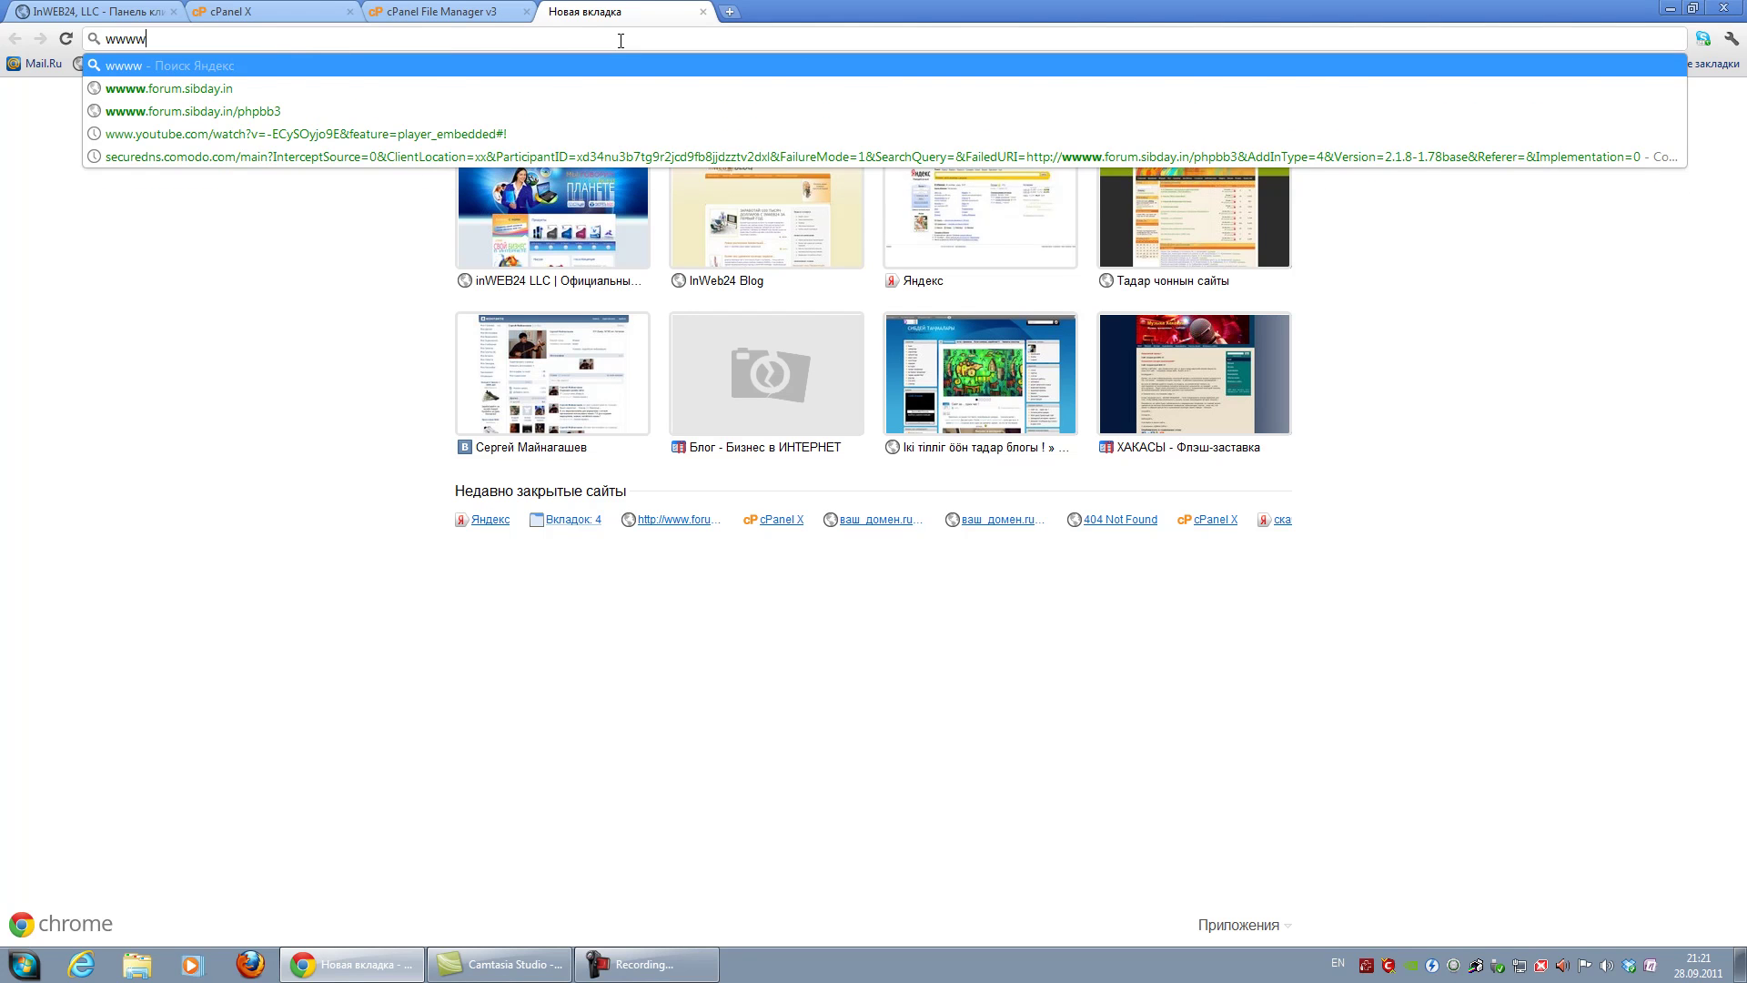
key("BackSpace")
type(".")
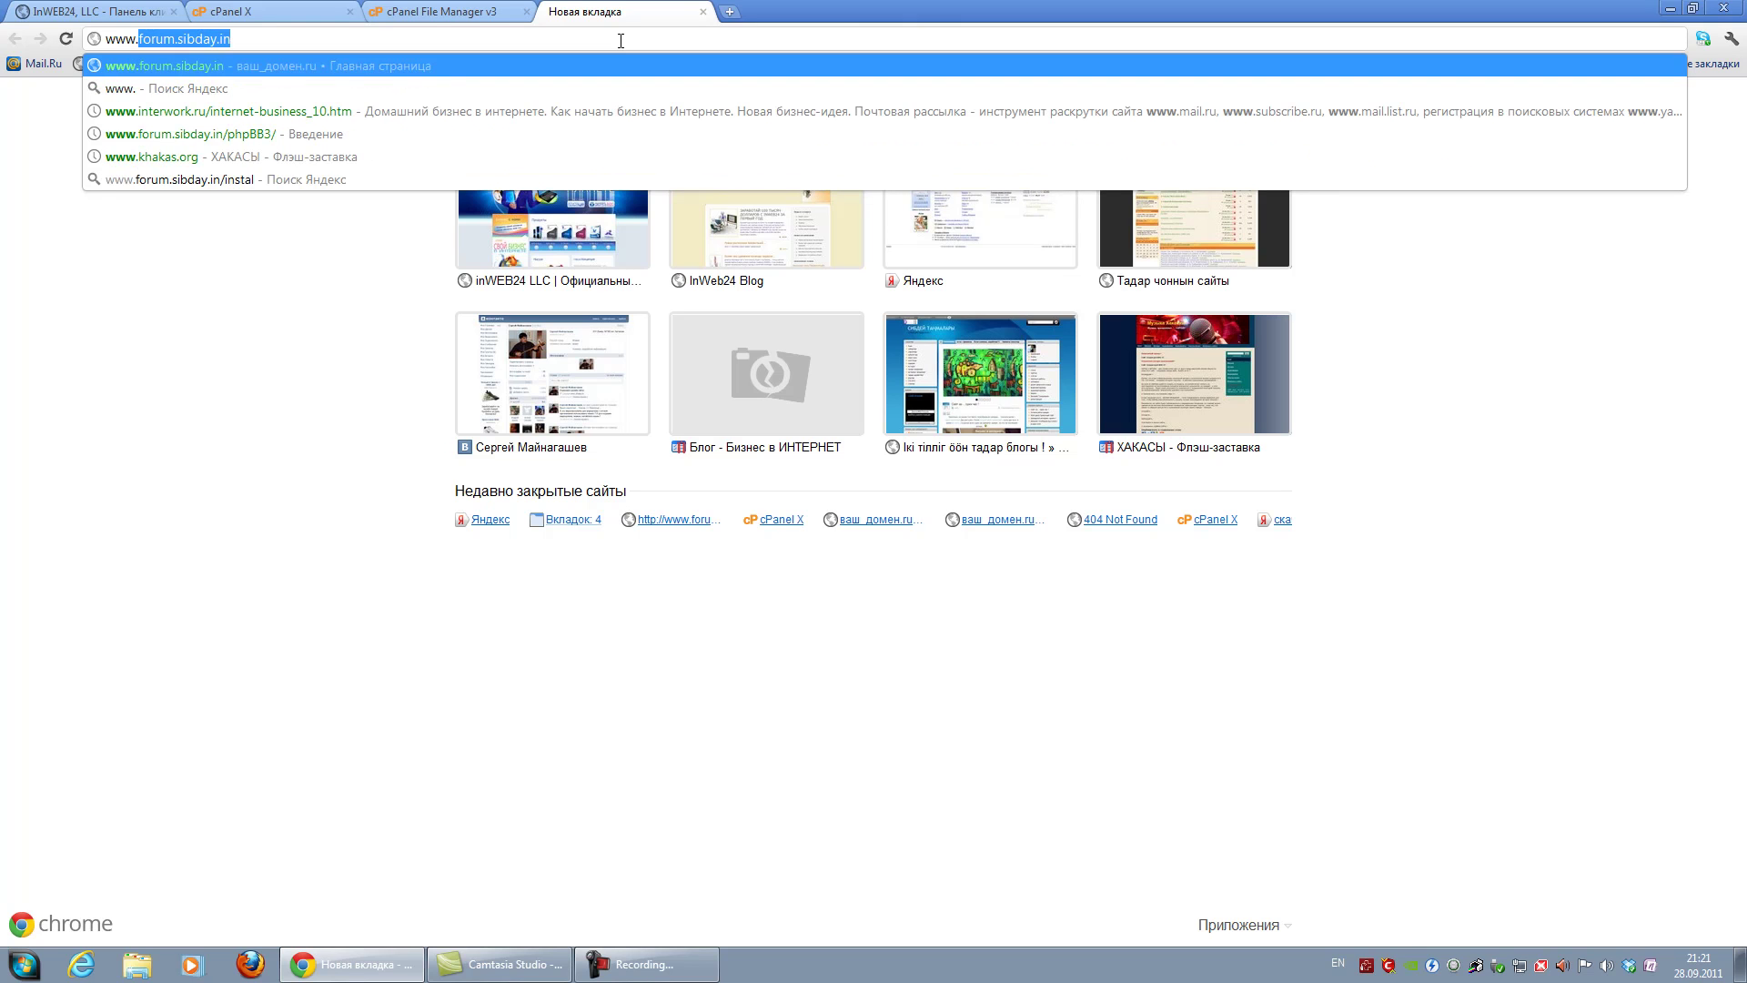
key("End")
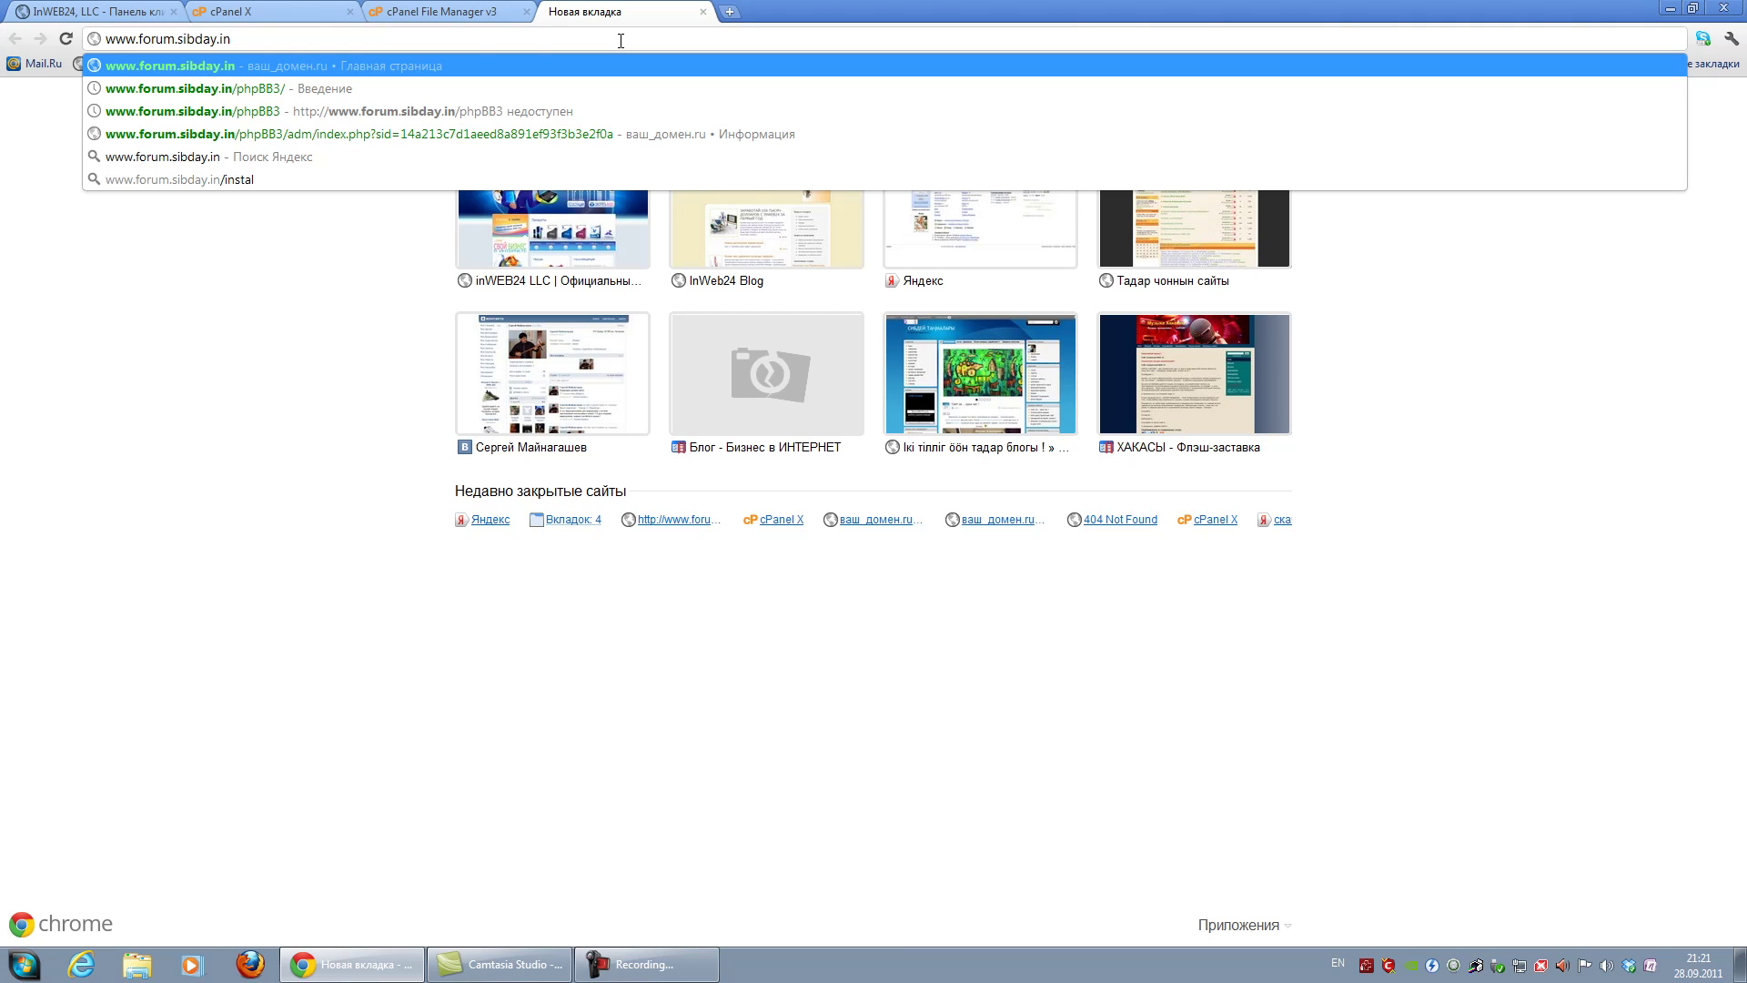
left_click_drag(178, 38, 220, 37)
left_click(248, 43)
type("/")
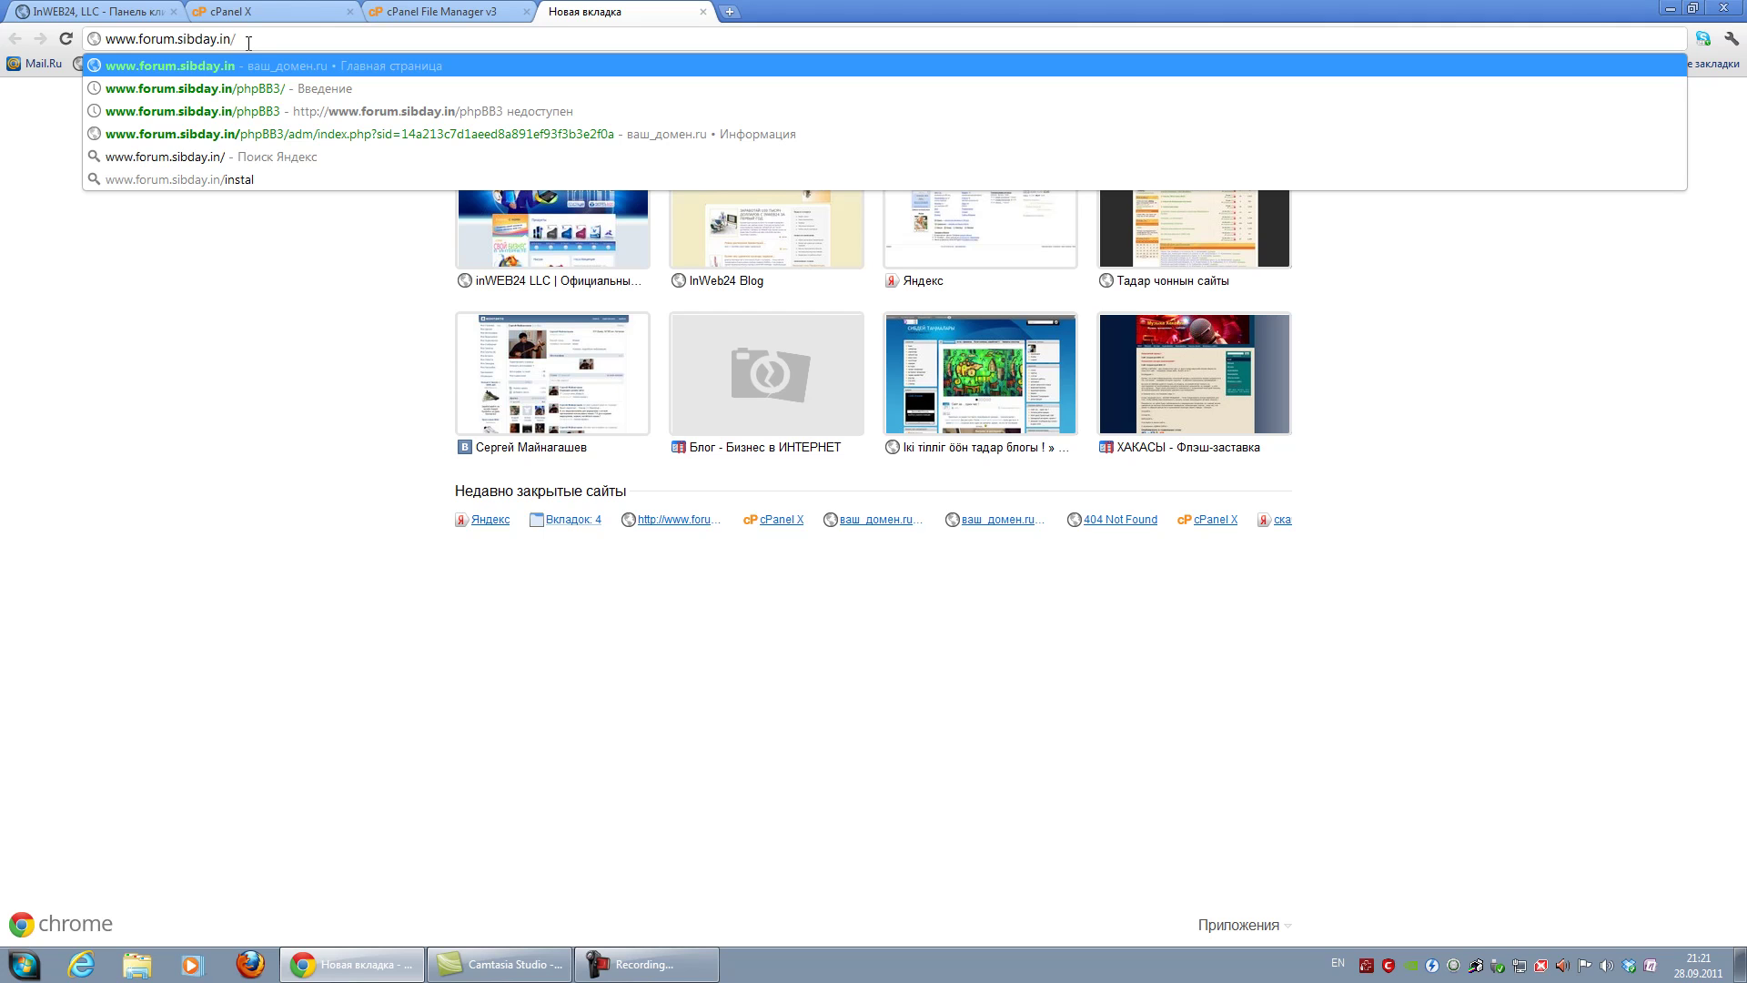
type("php")
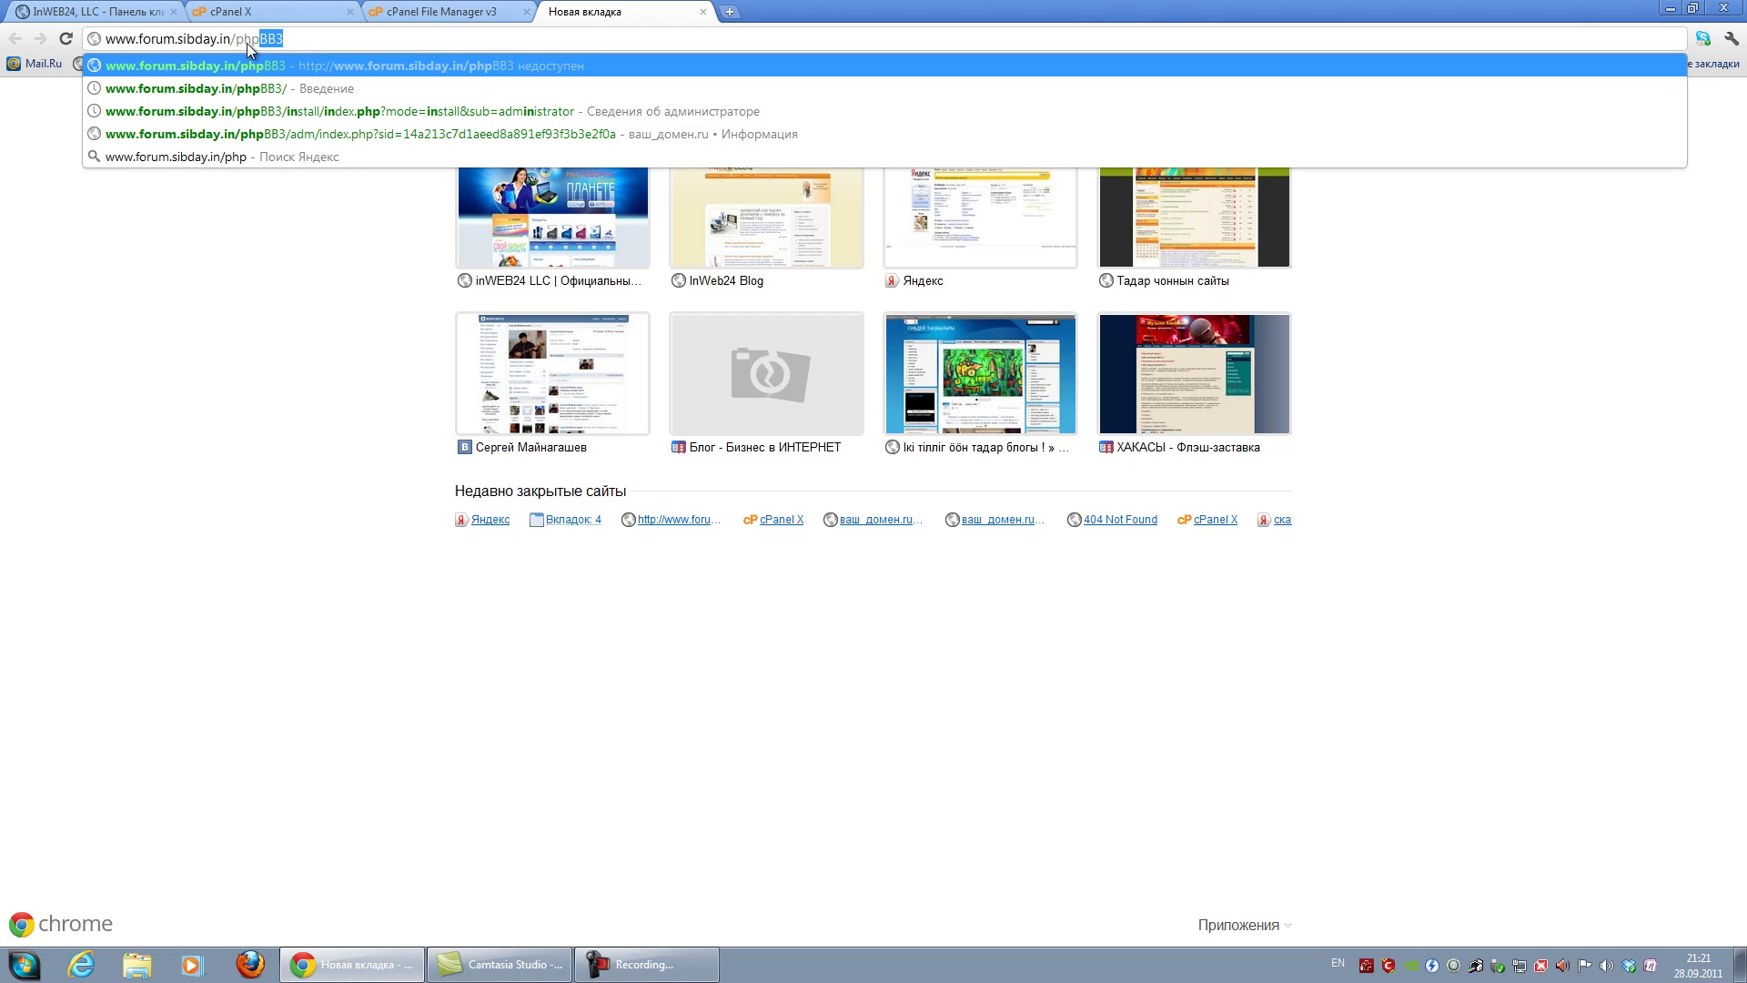
type("BB3")
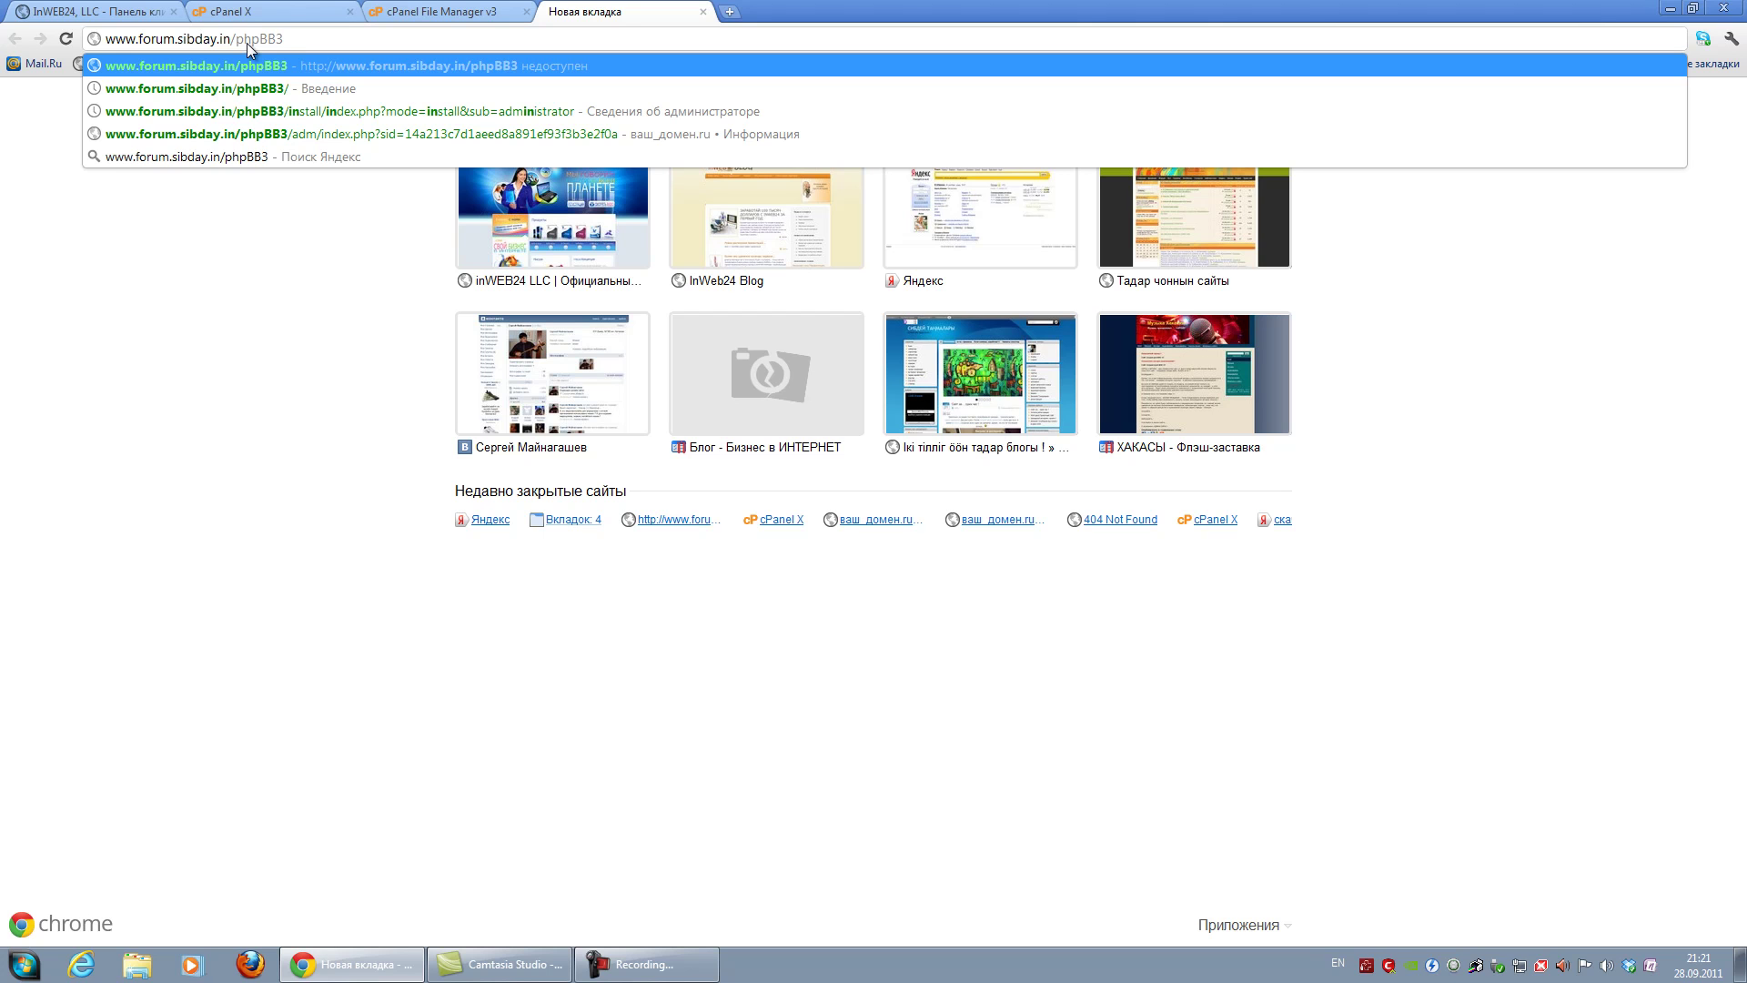
key("Return")
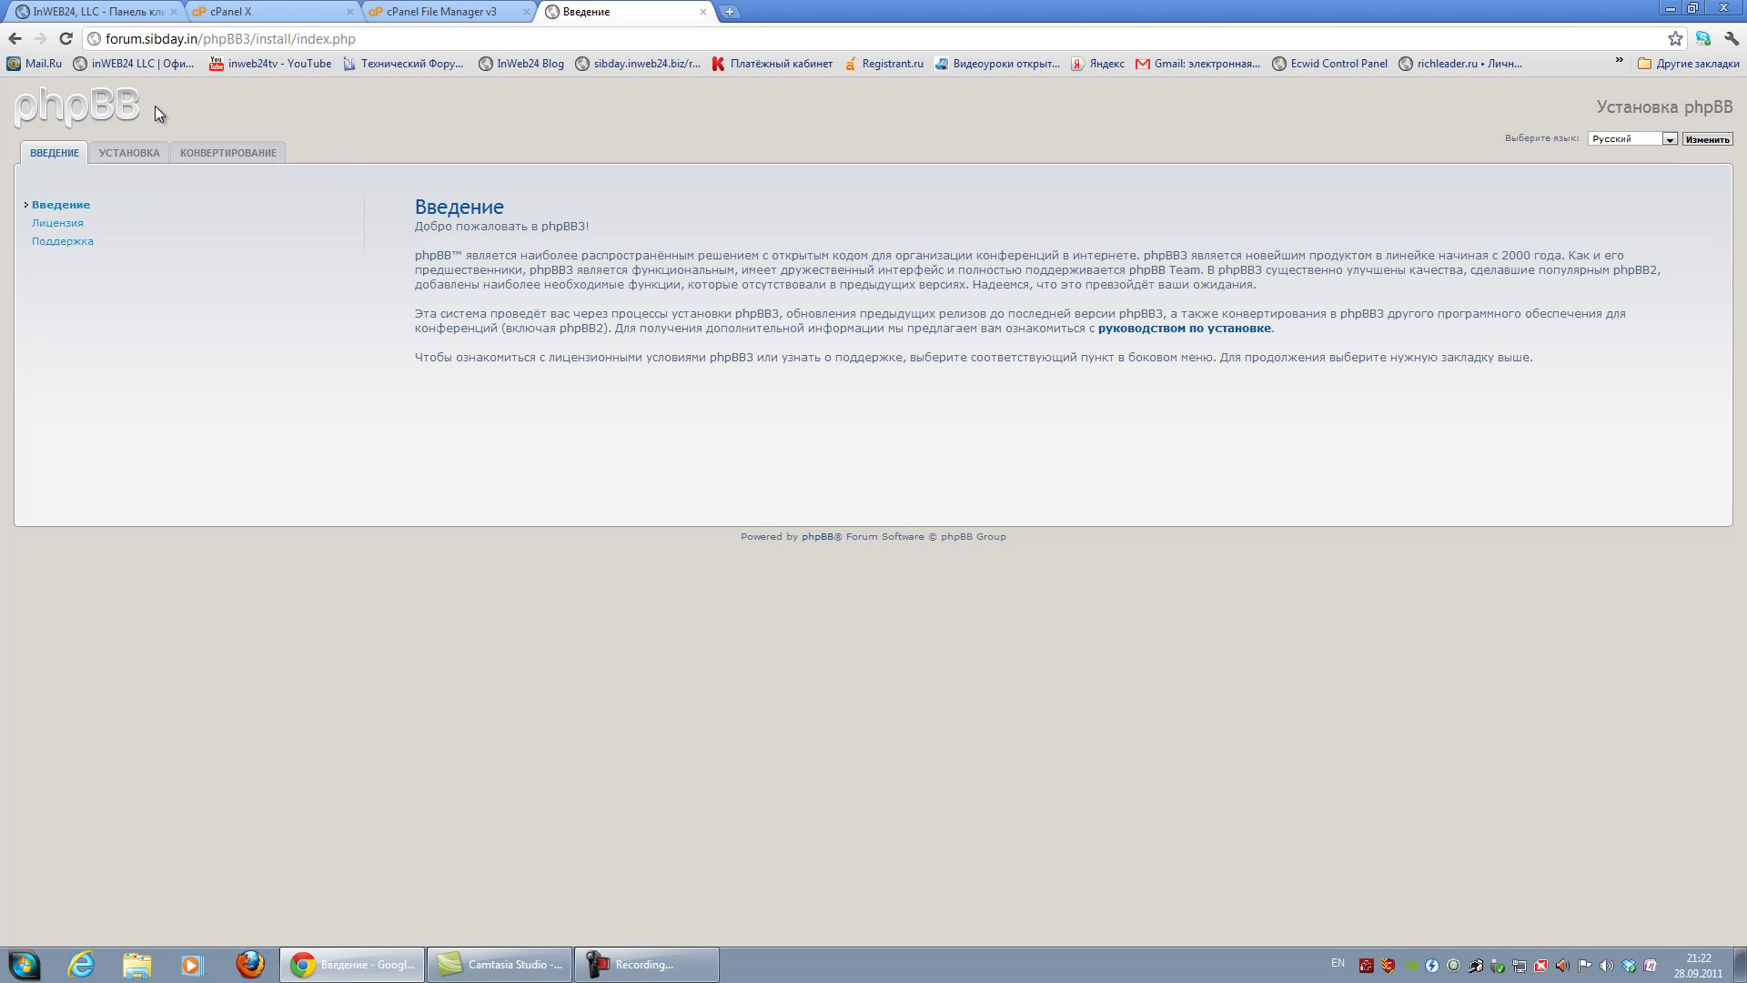
Start the phpBB installation procedure and continue past its introduction to the requirements check
left_click(135, 156)
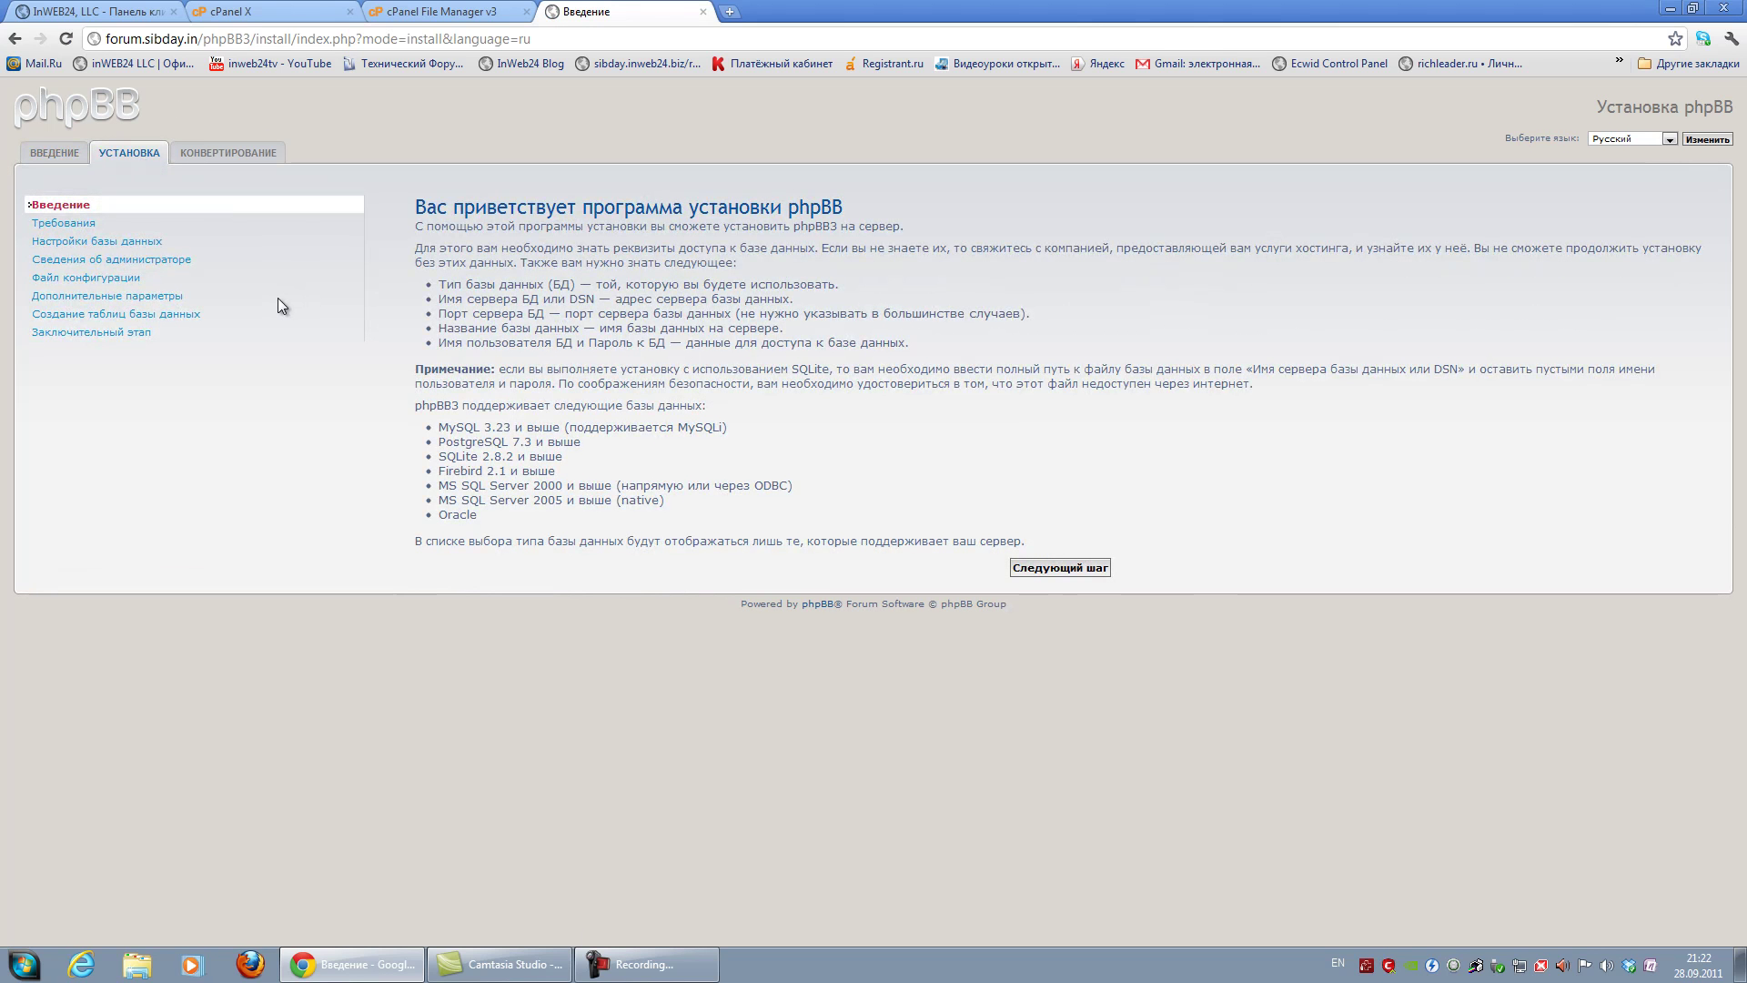
left_click(1091, 569)
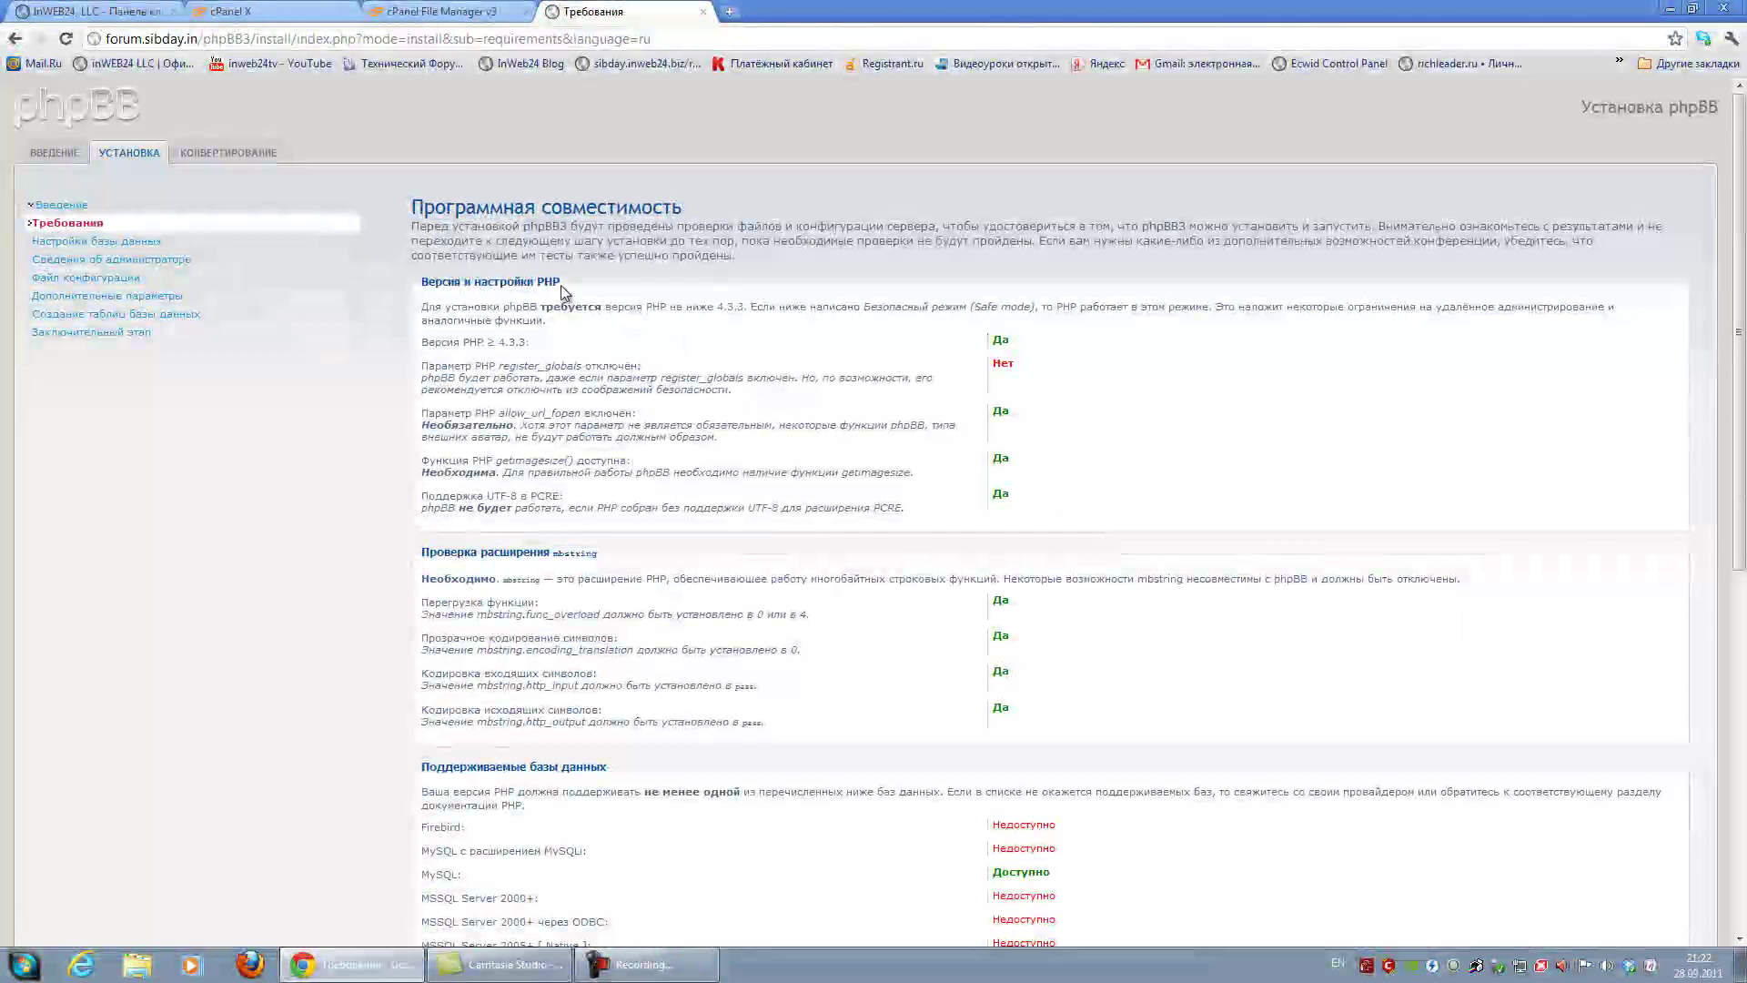
Examine the compatibility checks for PHP settings, supported databases, optional modules, and files and folders
left_click_drag(563, 284, 432, 283)
left_click(1140, 352)
scroll(1134, 355, "down", 7)
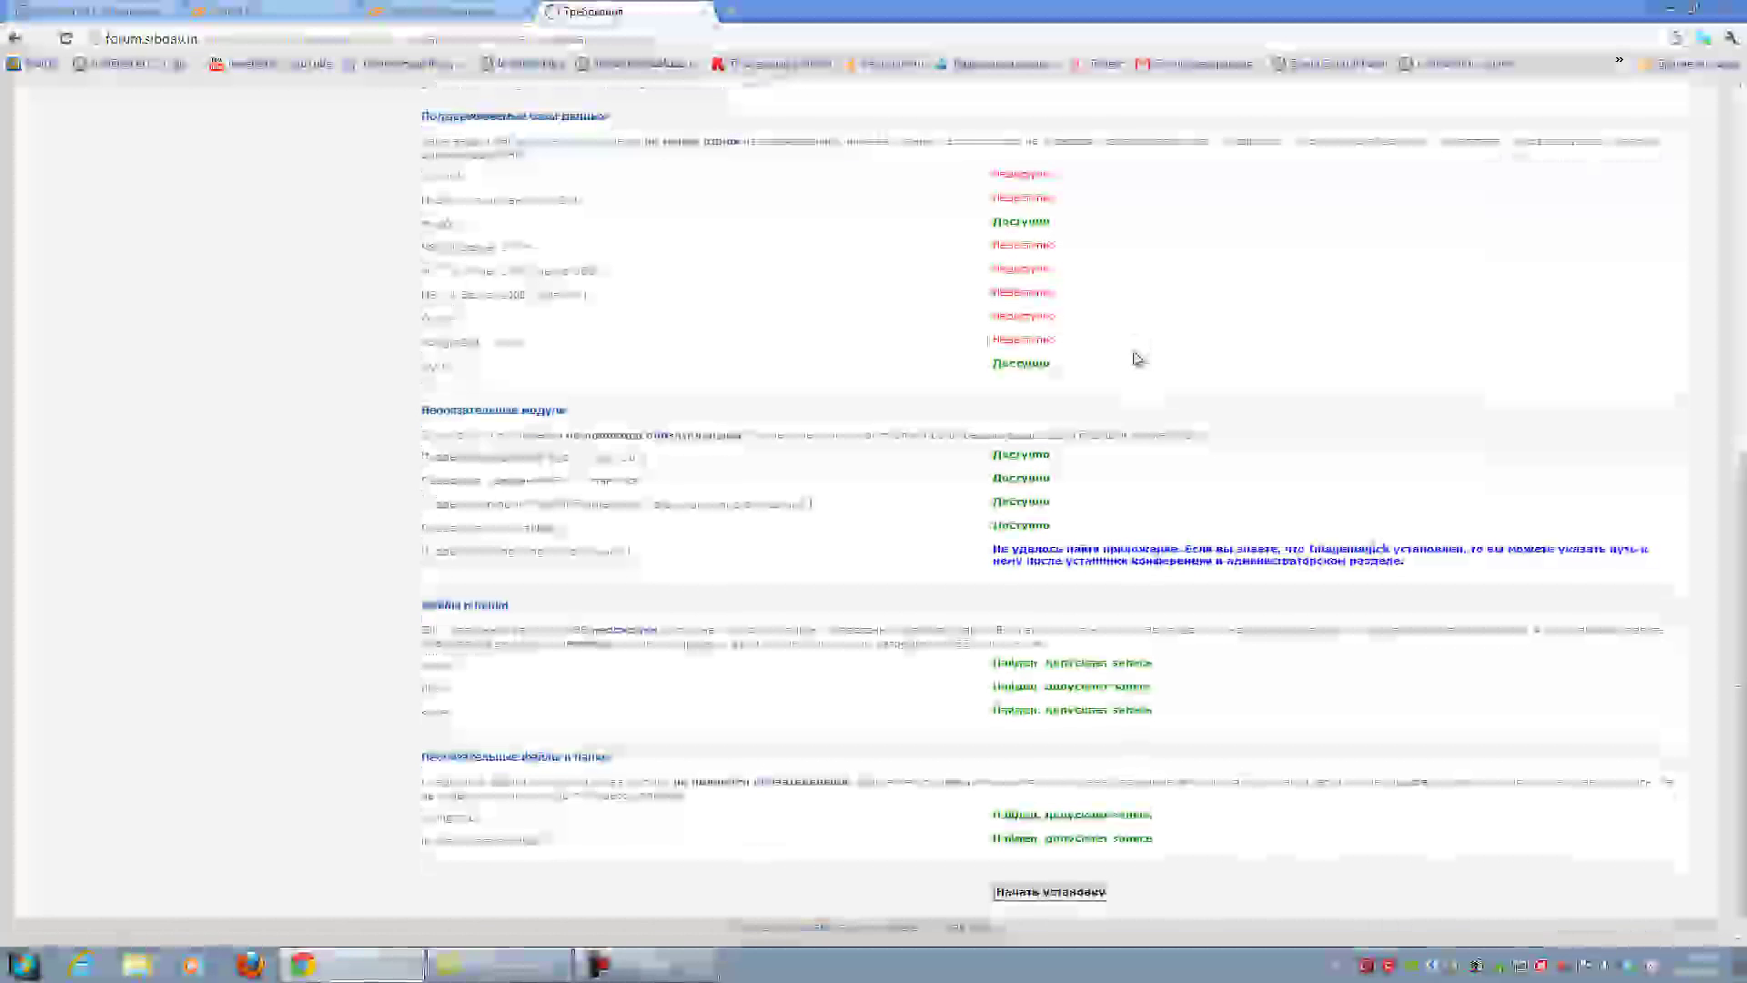
scroll(1138, 357, "up", 6)
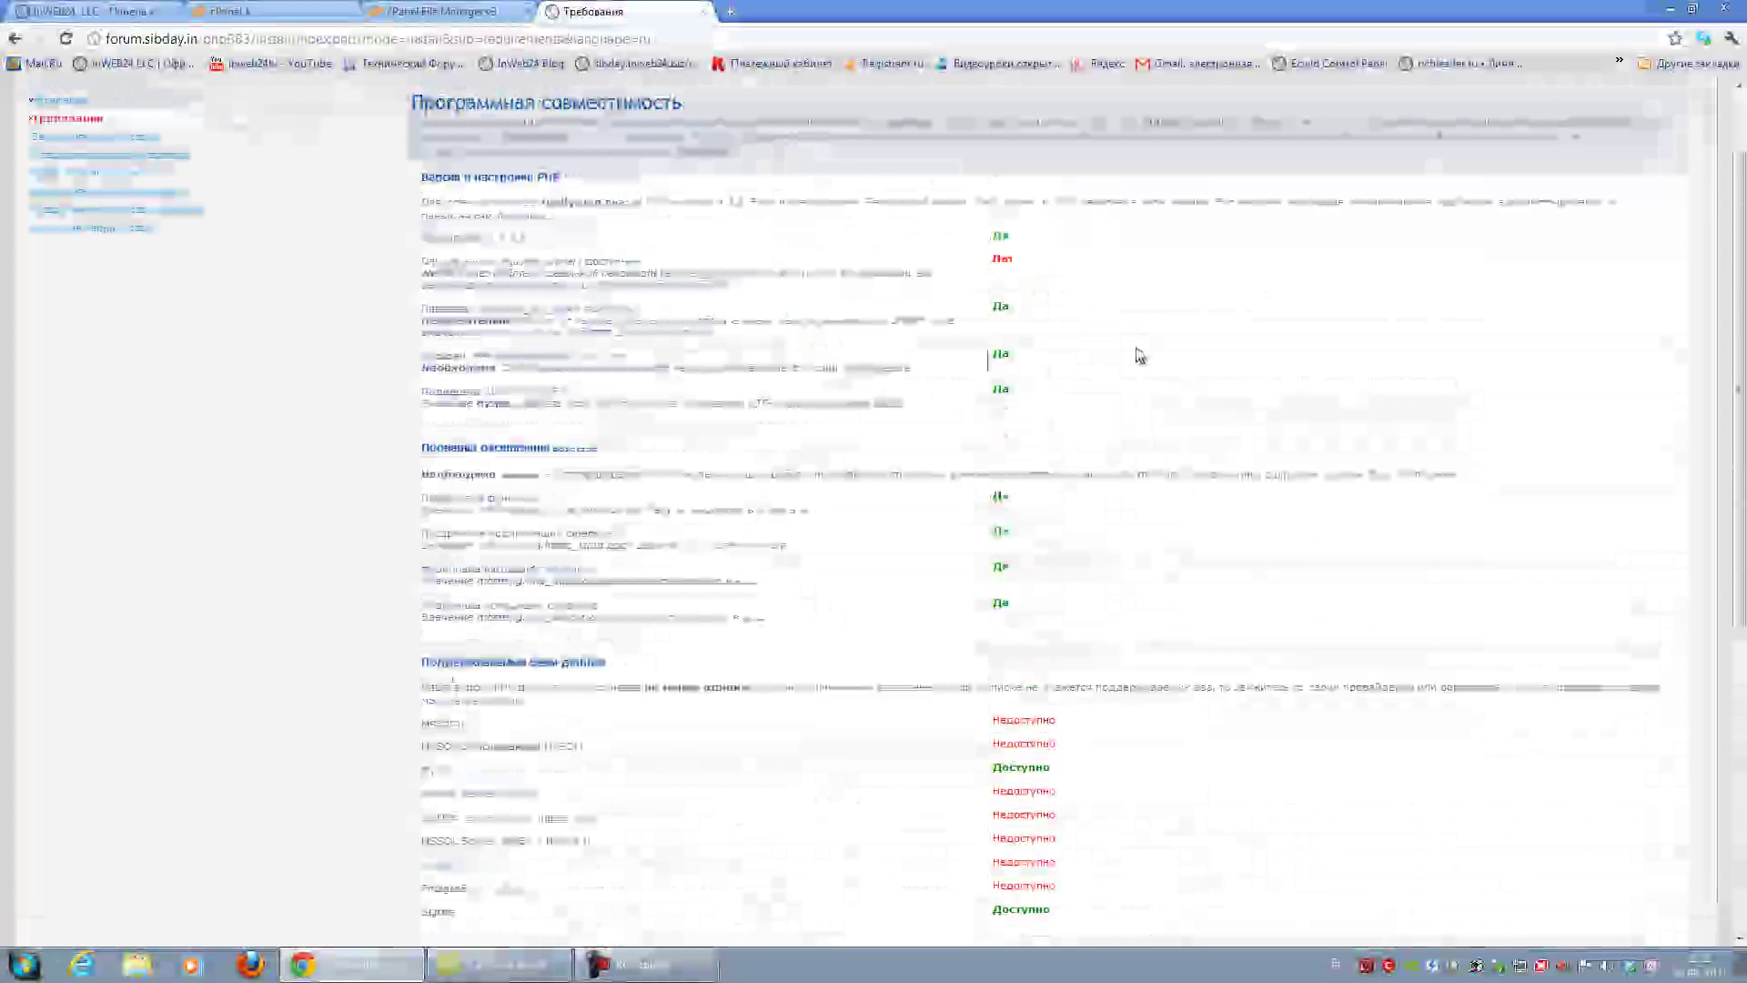
scroll(1150, 356, "down", 2)
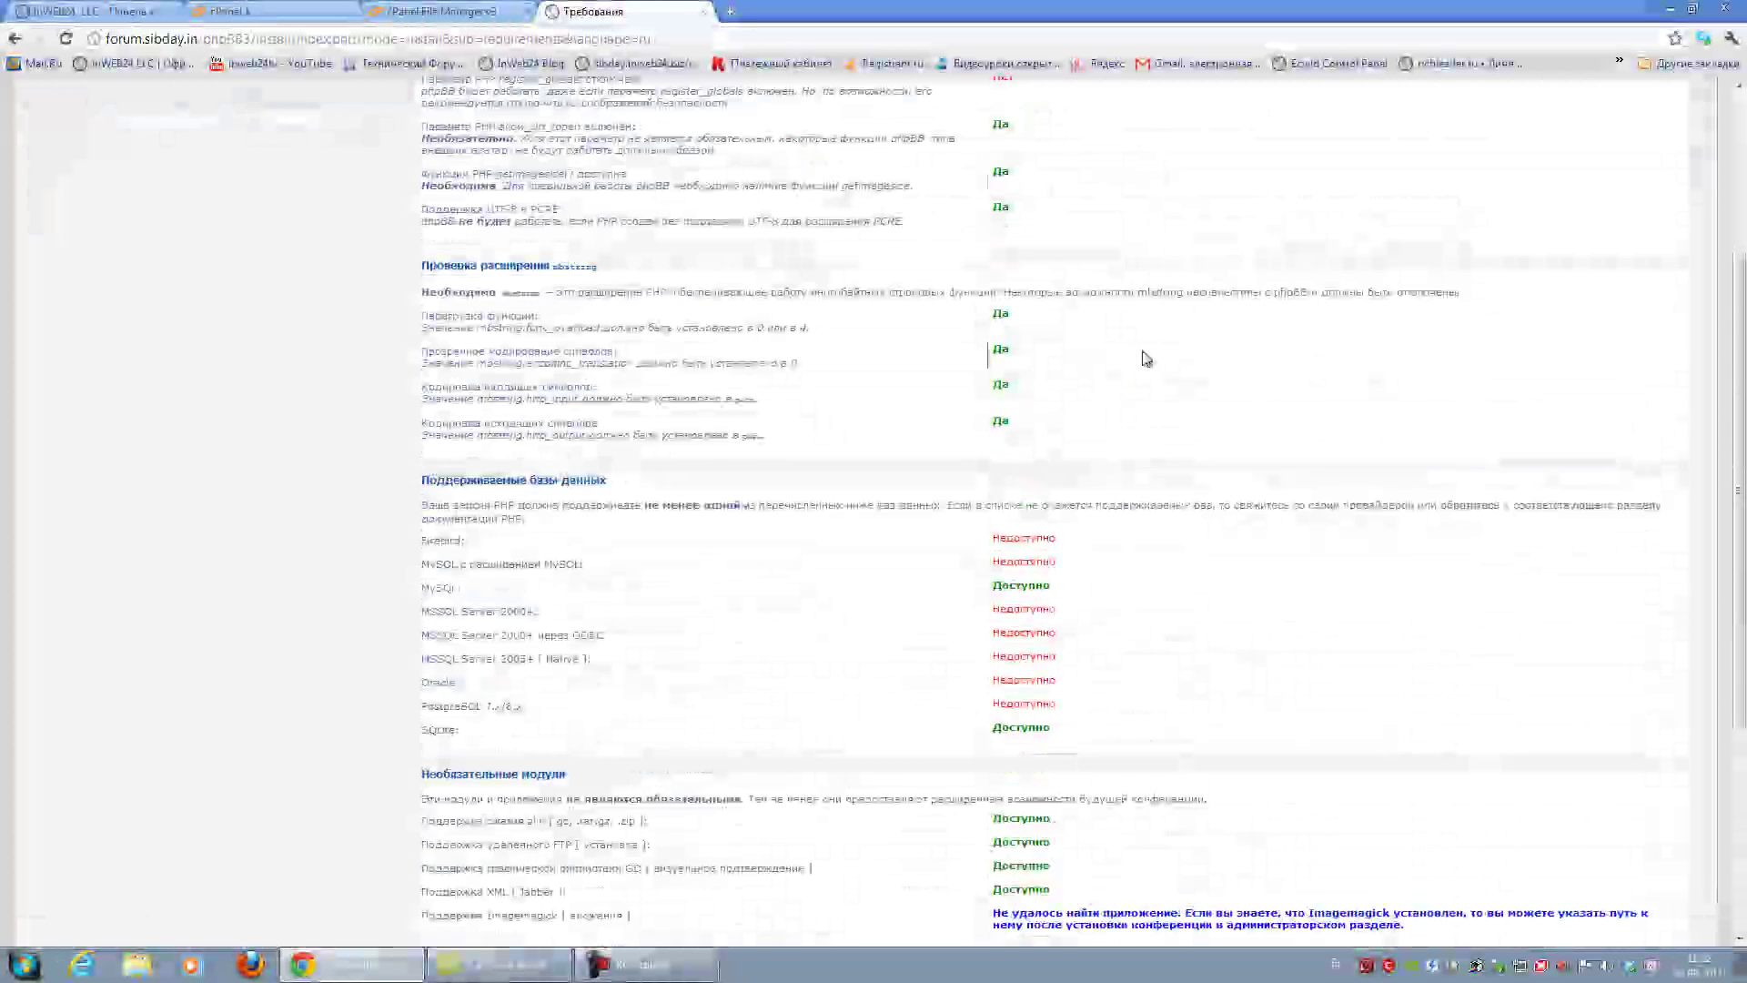
scroll(1151, 356, "down", 2)
left_click_drag(464, 417, 423, 407)
left_click(641, 417)
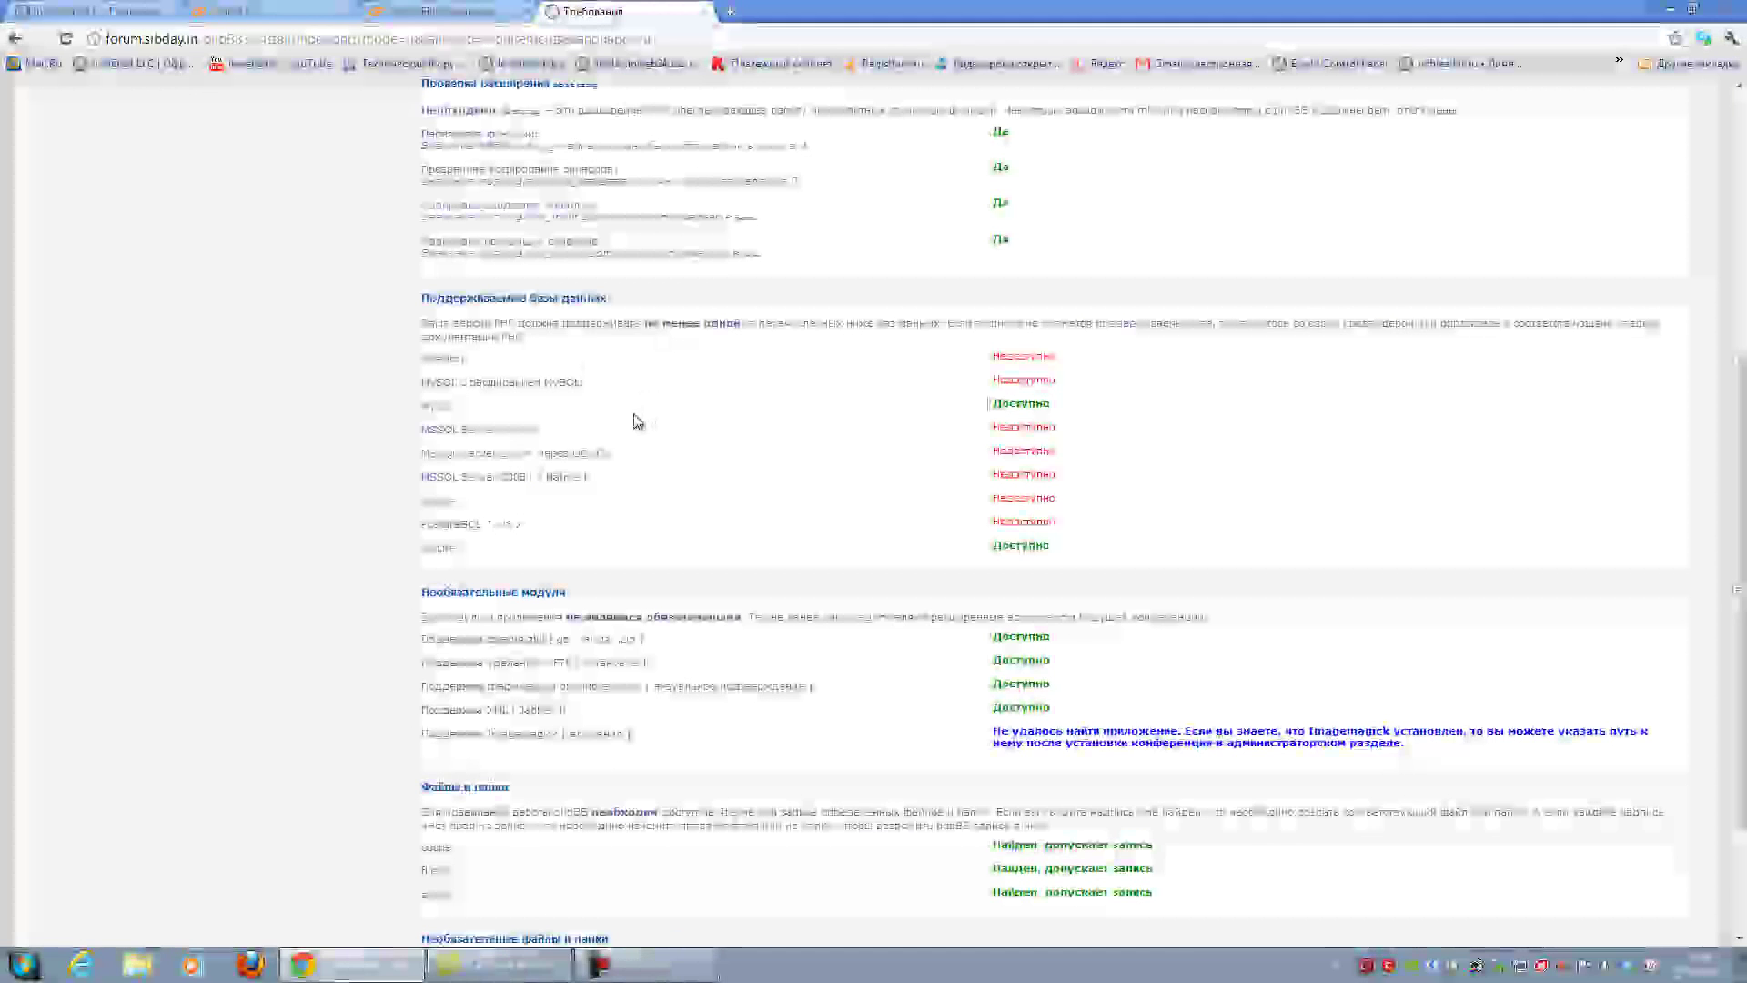
scroll(637, 417, "down", 2)
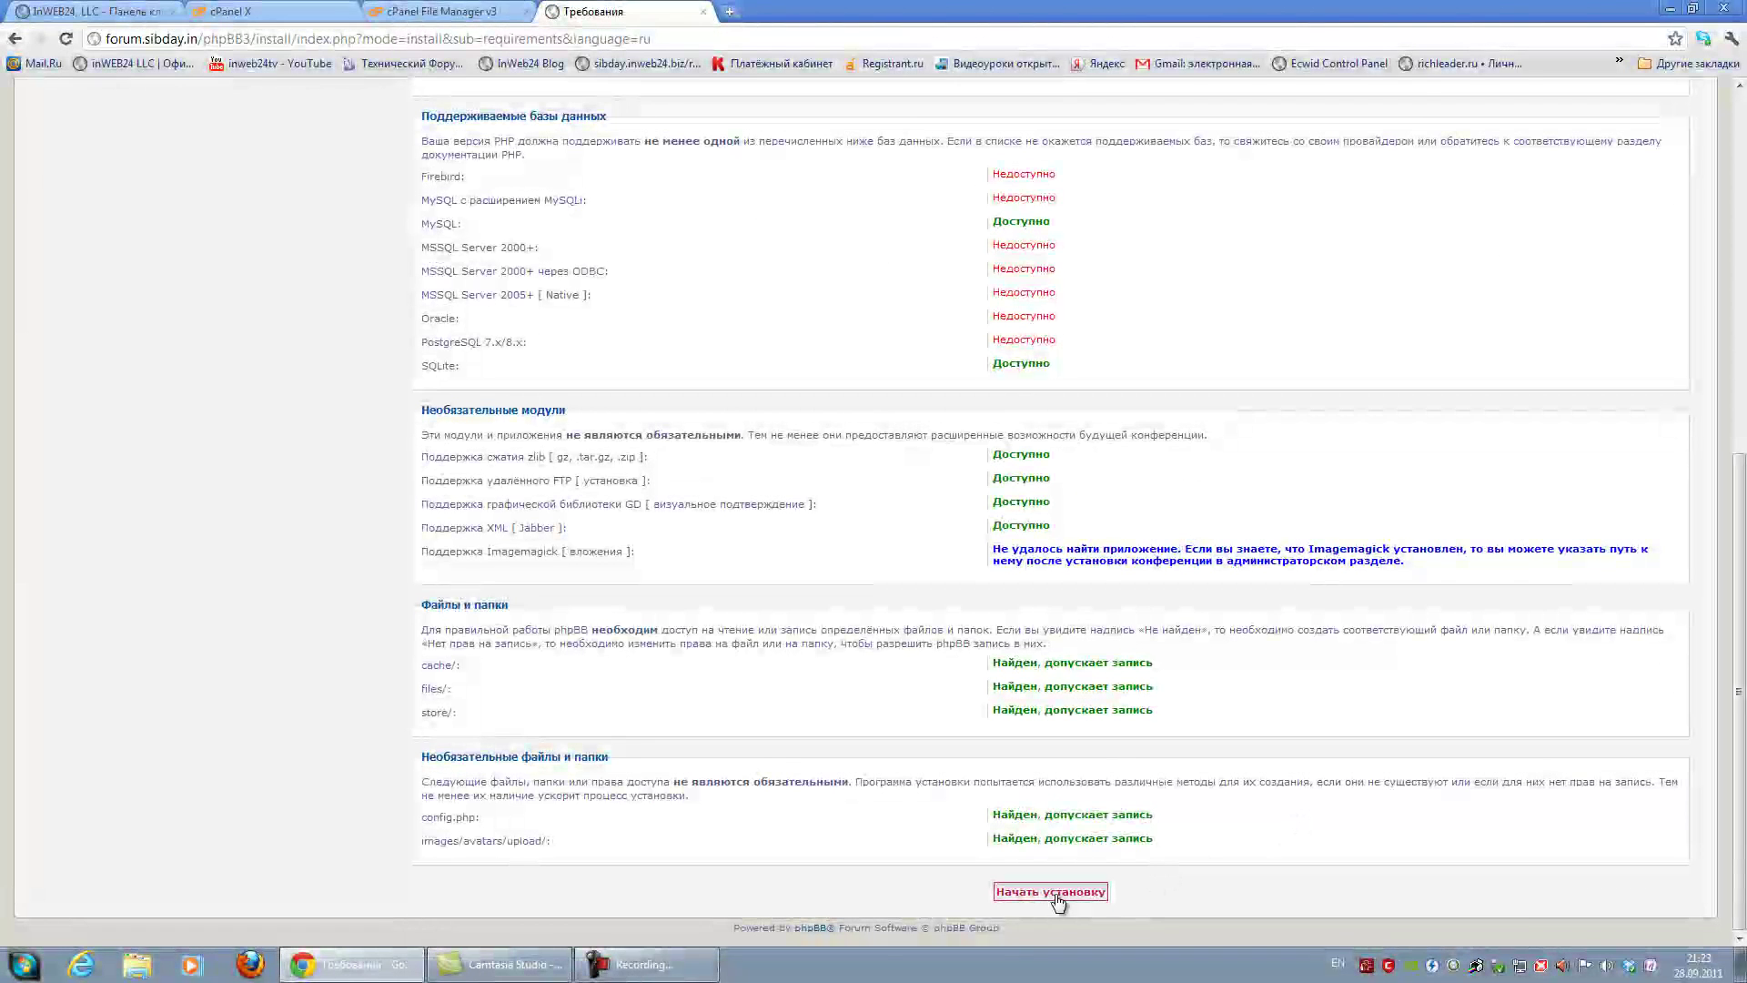
Begin the installation with MySQL as the database type and localhost as the database server name, leaving the server port empty
left_click(1058, 894)
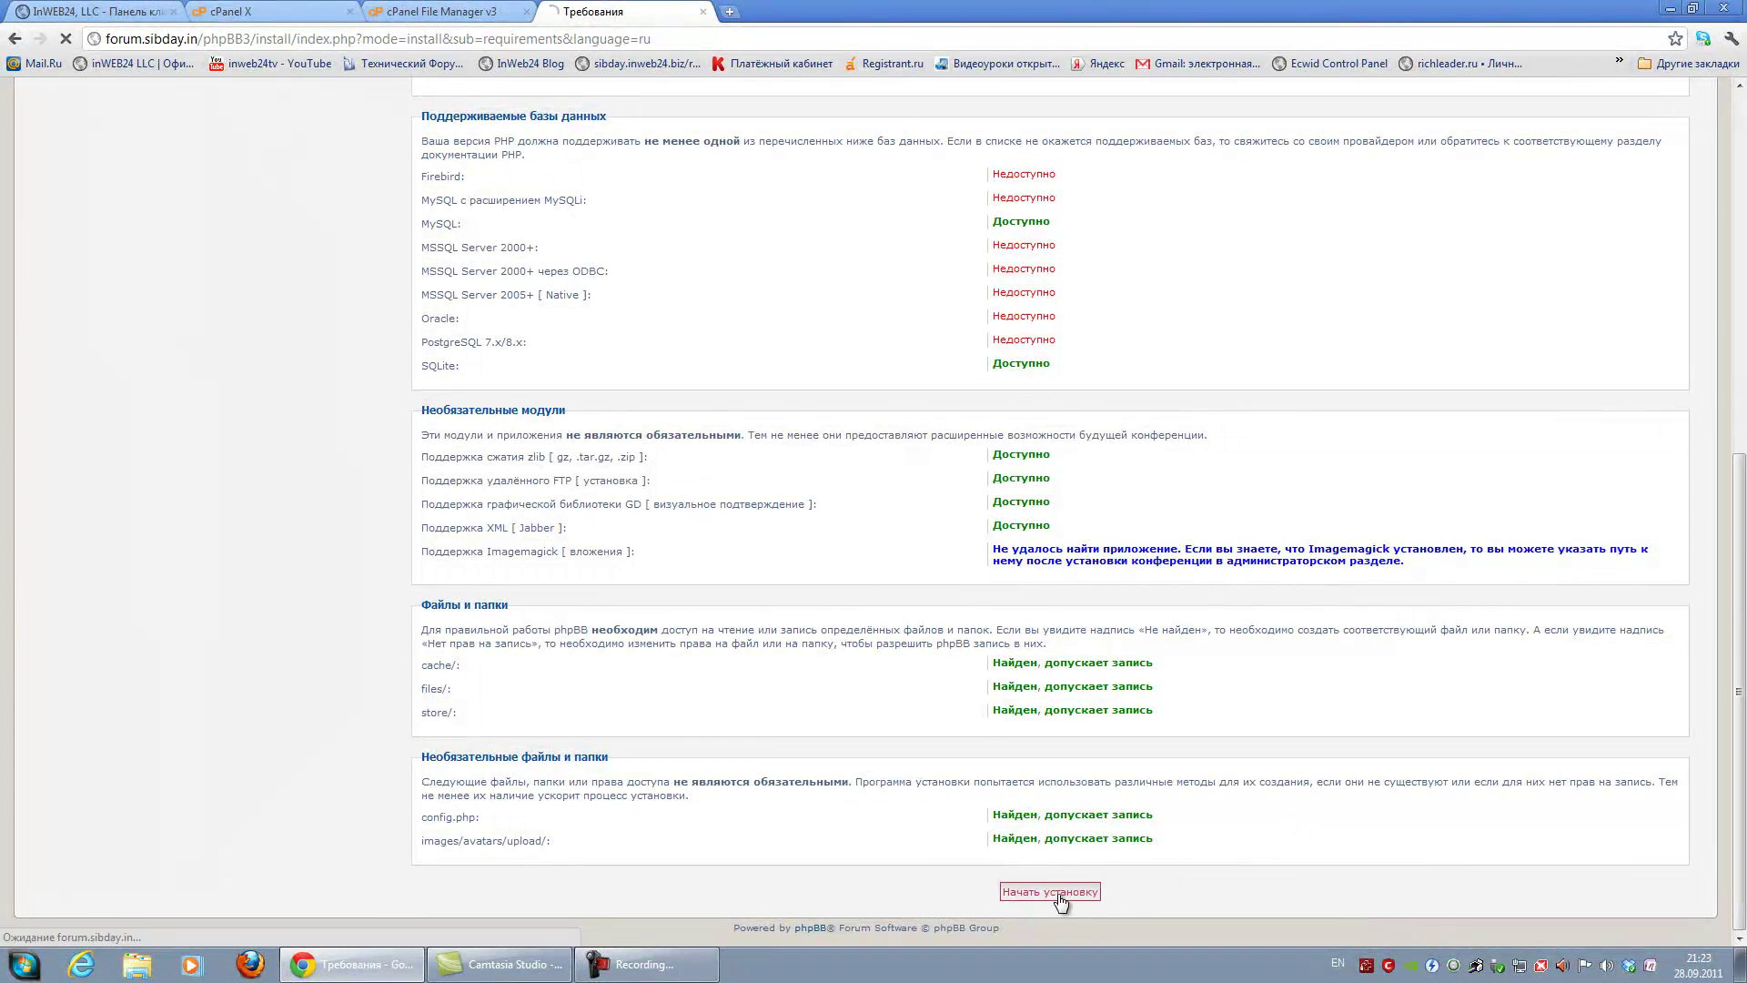
left_click(1064, 264)
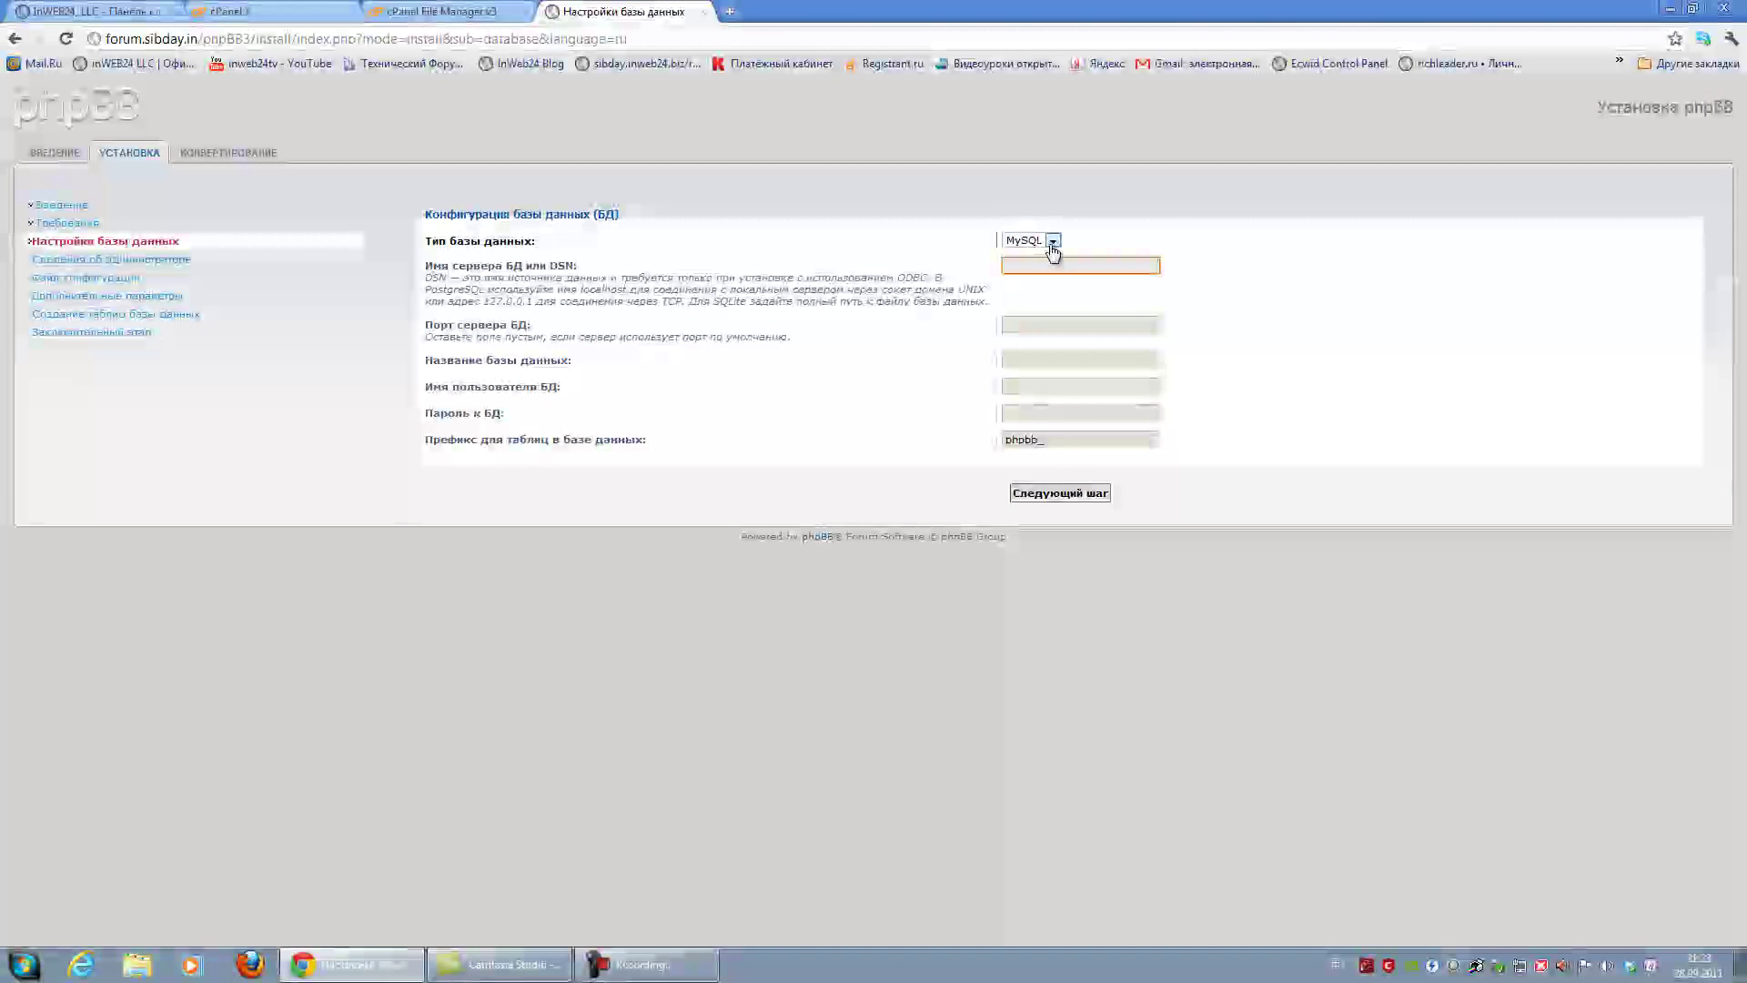
left_click(1052, 240)
left_click(1126, 240)
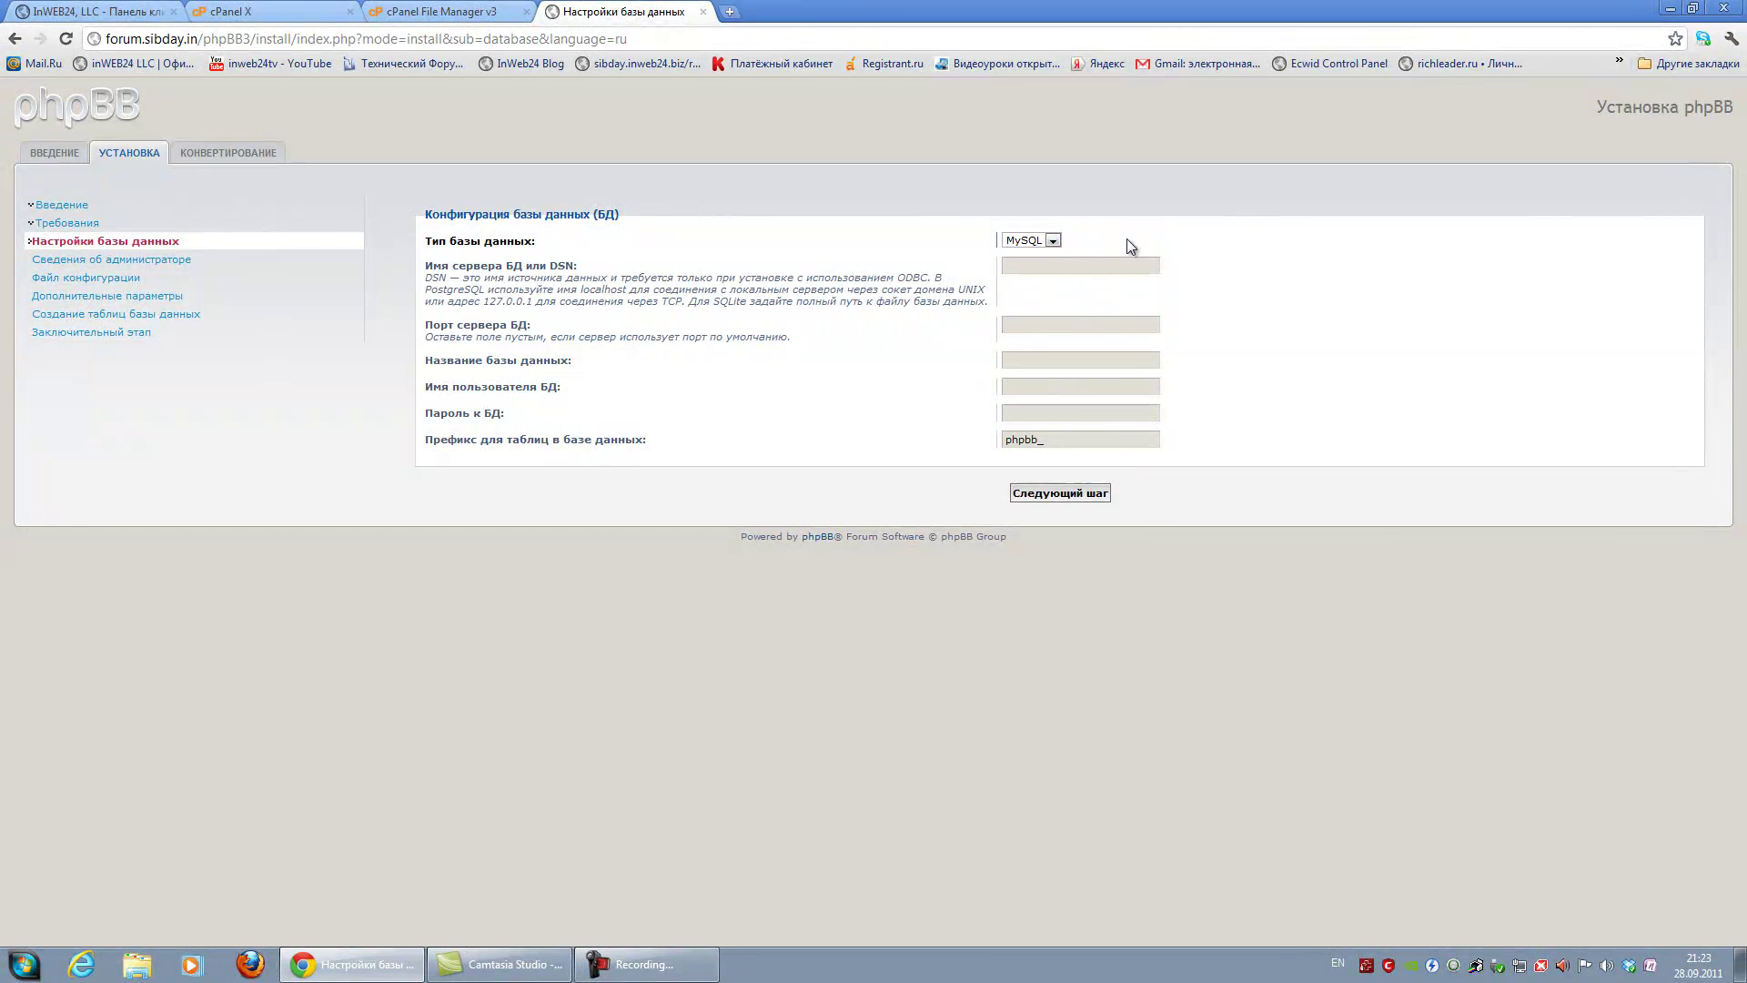
left_click(1083, 273)
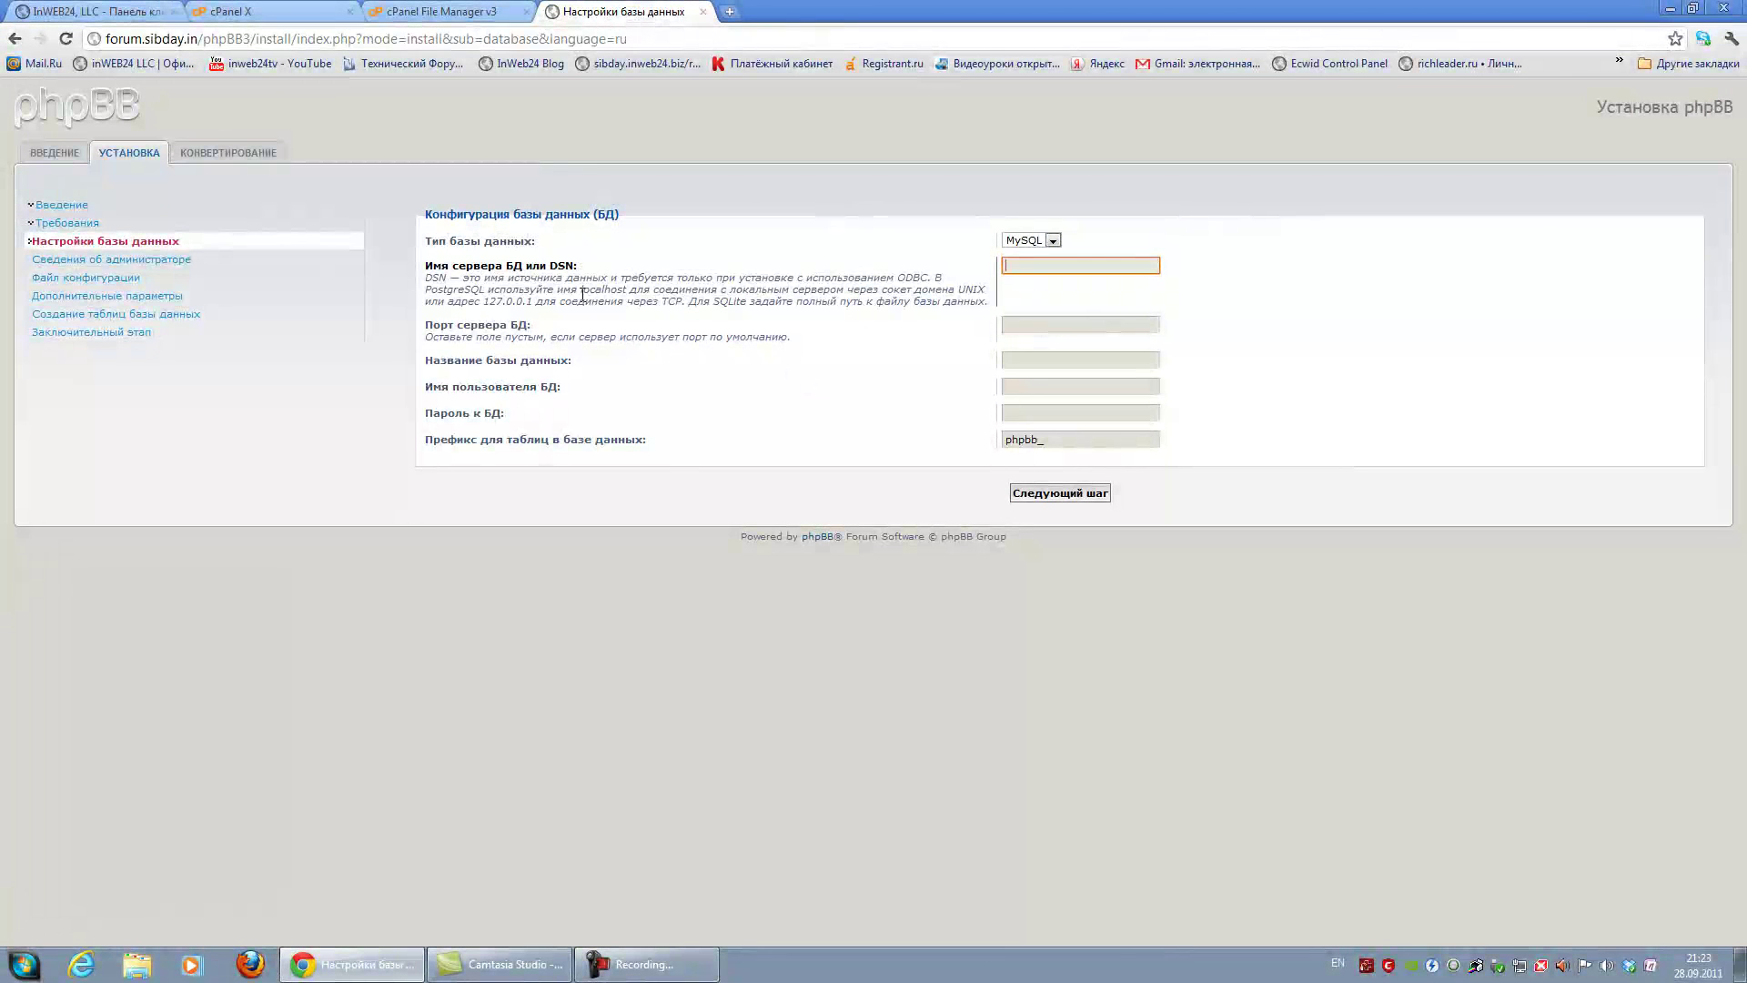
left_click_drag(581, 290, 628, 288)
key("ctrl+c")
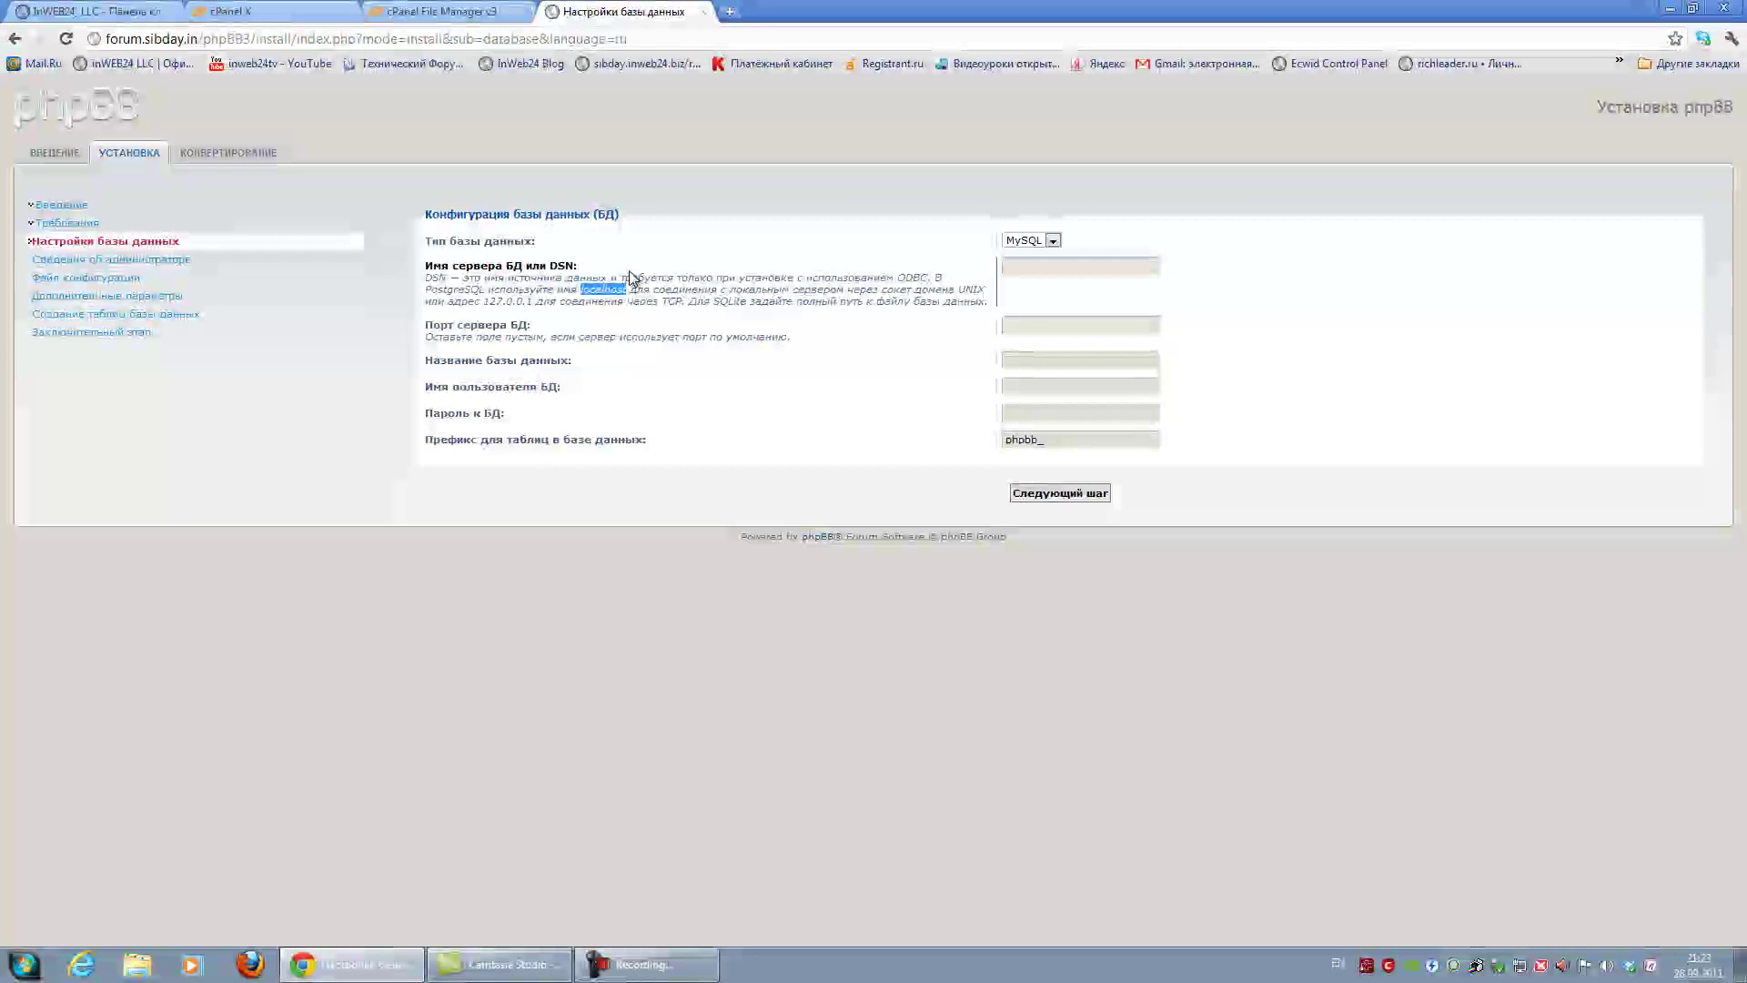
left_click(1040, 269)
key("ctrl+v")
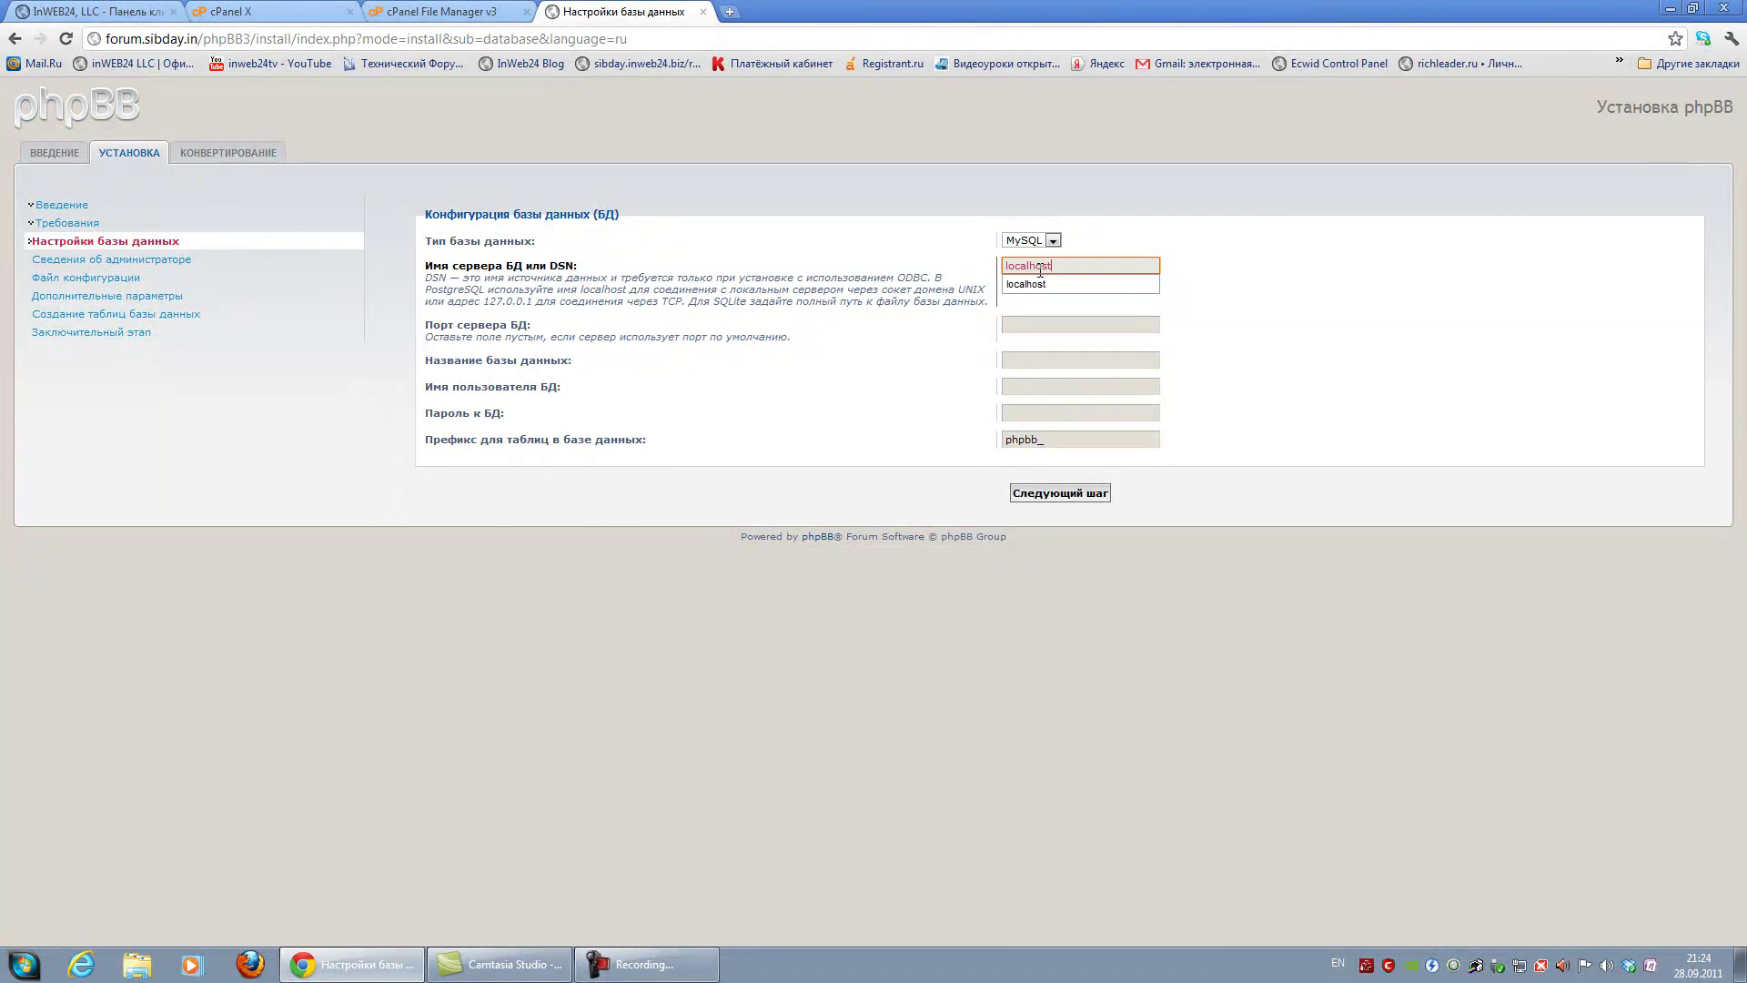
left_click(1063, 324)
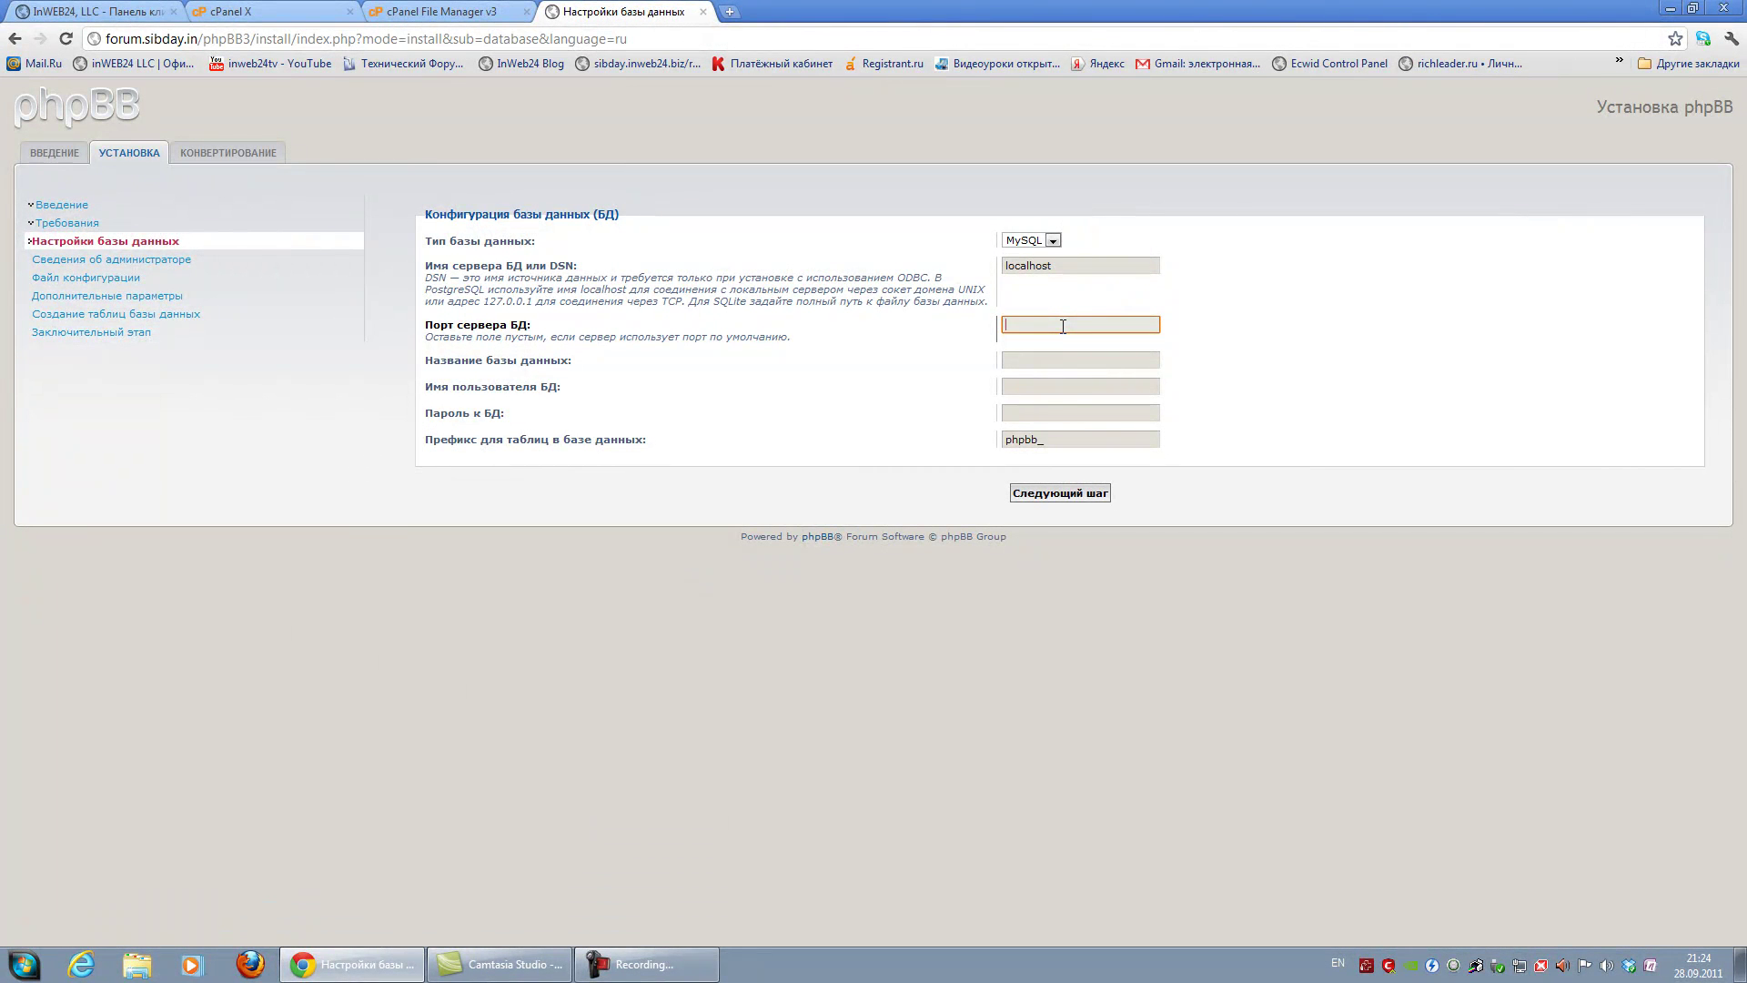
Switch to cPanel and copy the forum database's name, userl360_forum, from the current MySQL databases
left_click(1060, 361)
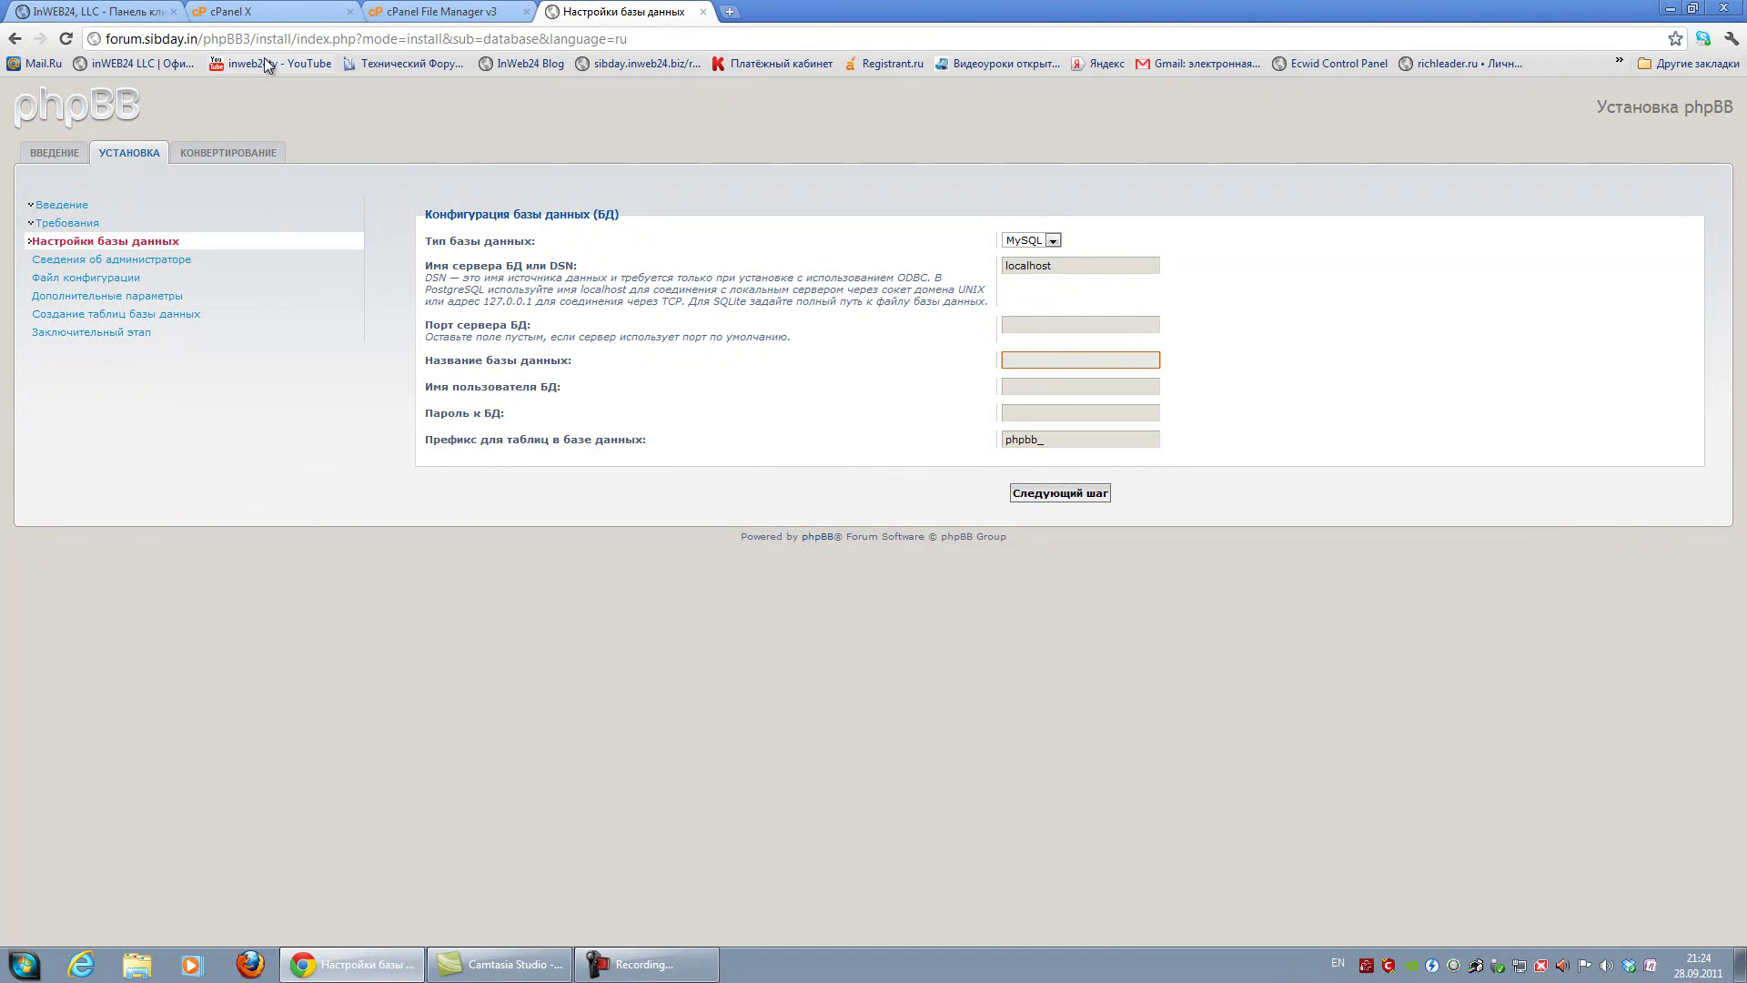
left_click(244, 13)
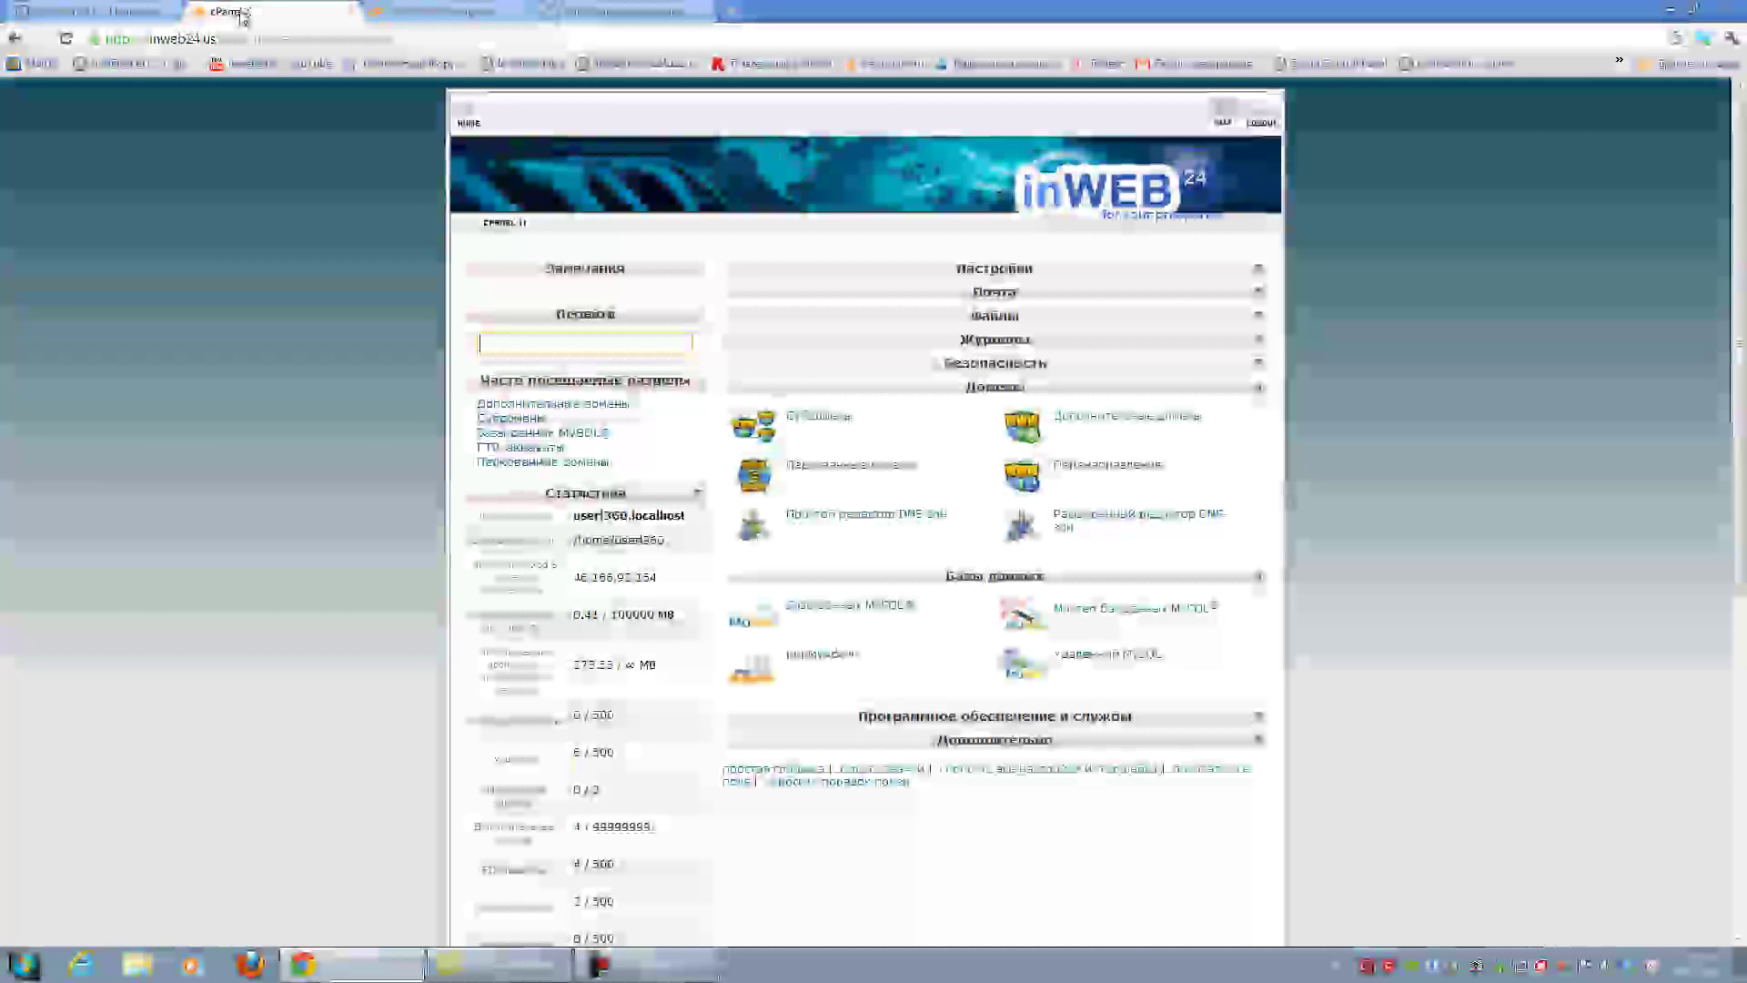
left_click(863, 611)
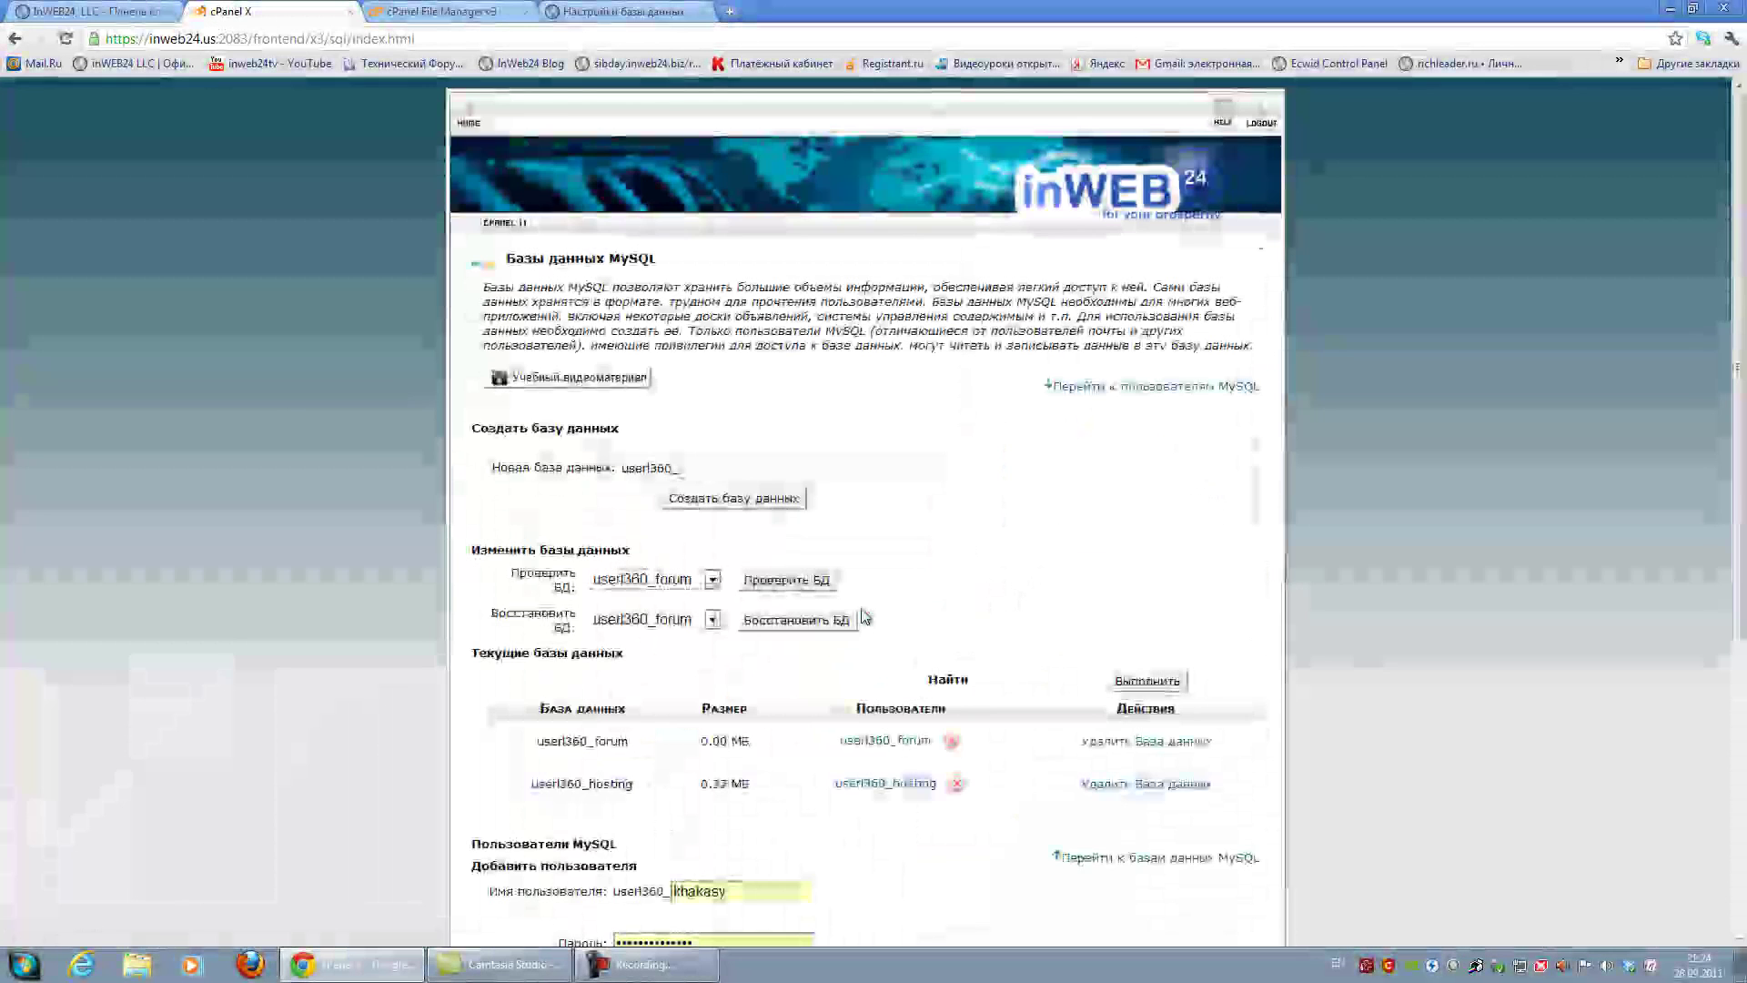
scroll(956, 464, "down", 3)
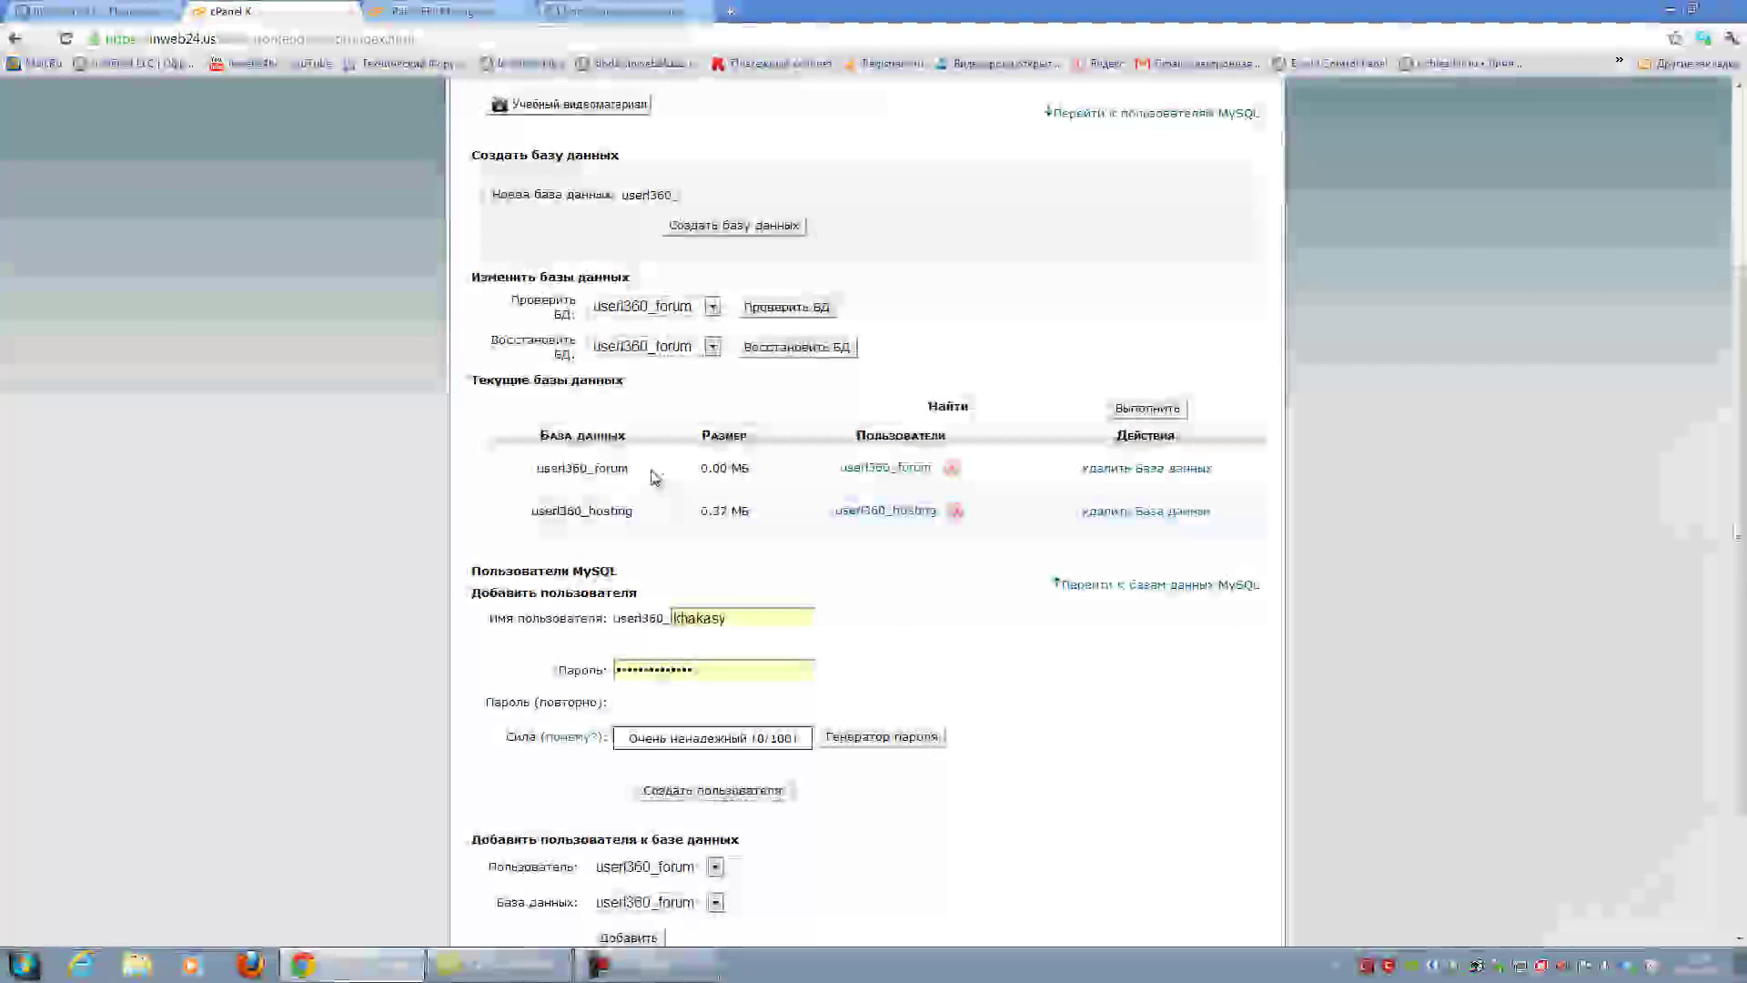
left_click_drag(630, 468, 535, 469)
key("ctrl+c")
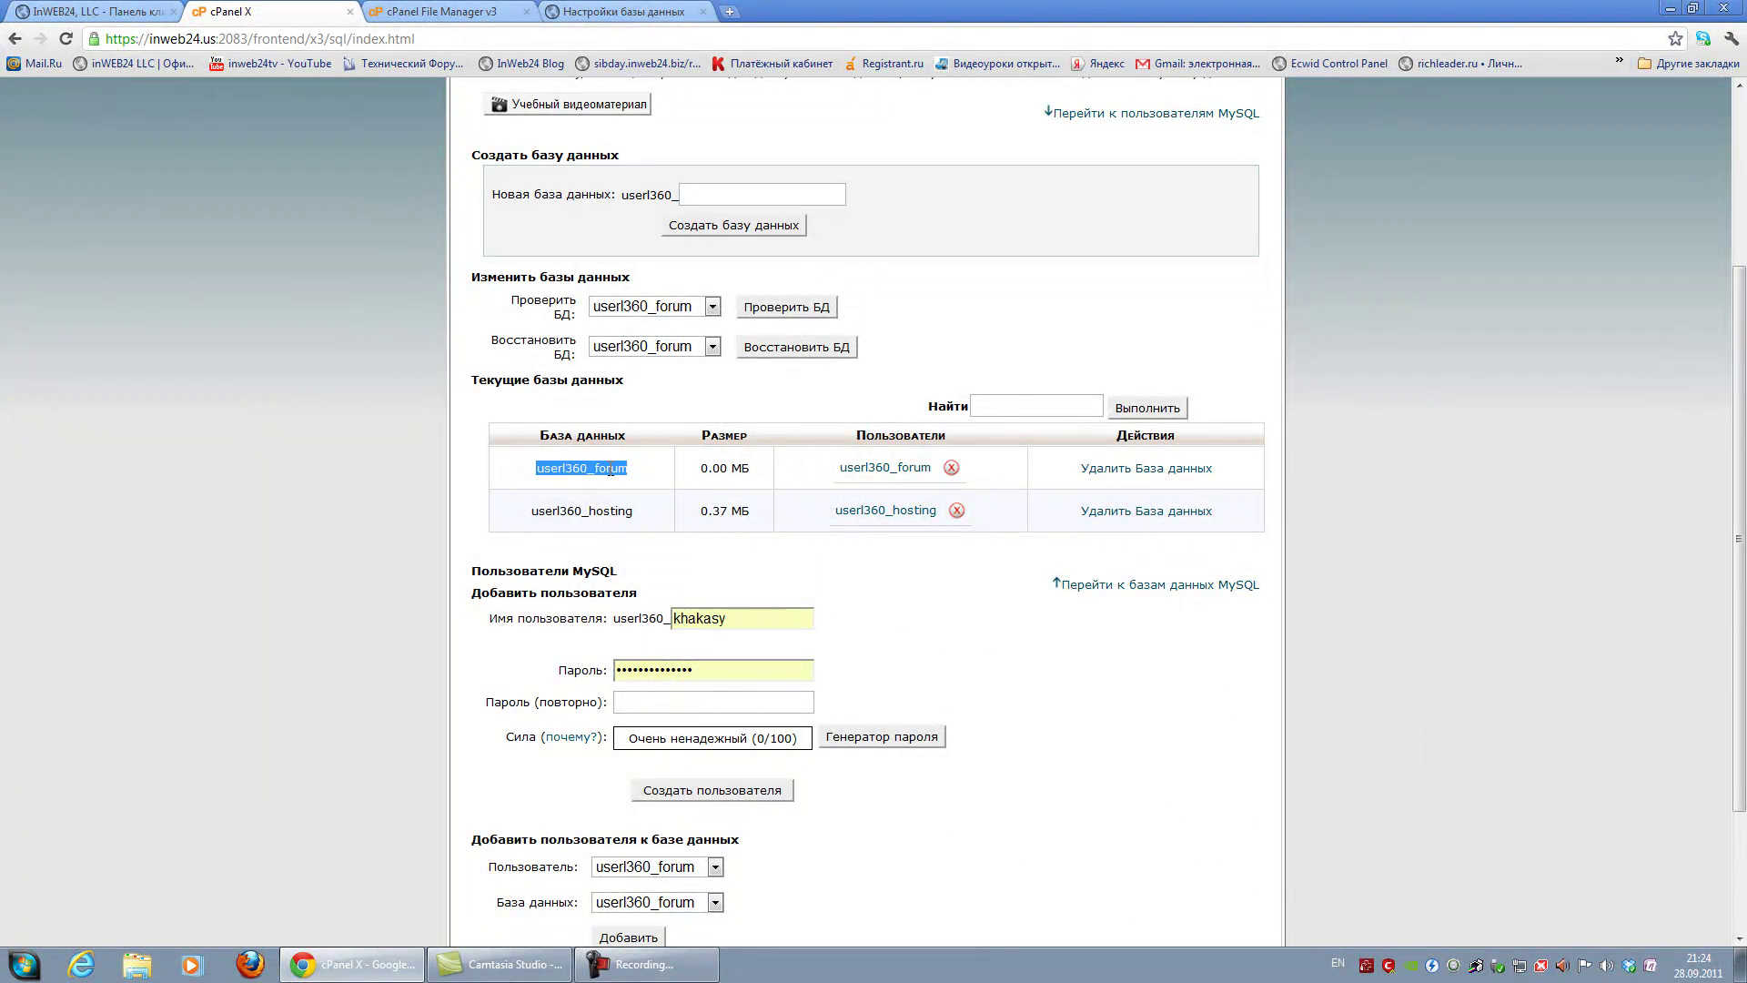
Return to the phpBB installer and enter userl360_forum as both the database name and the database username
left_click(658, 13)
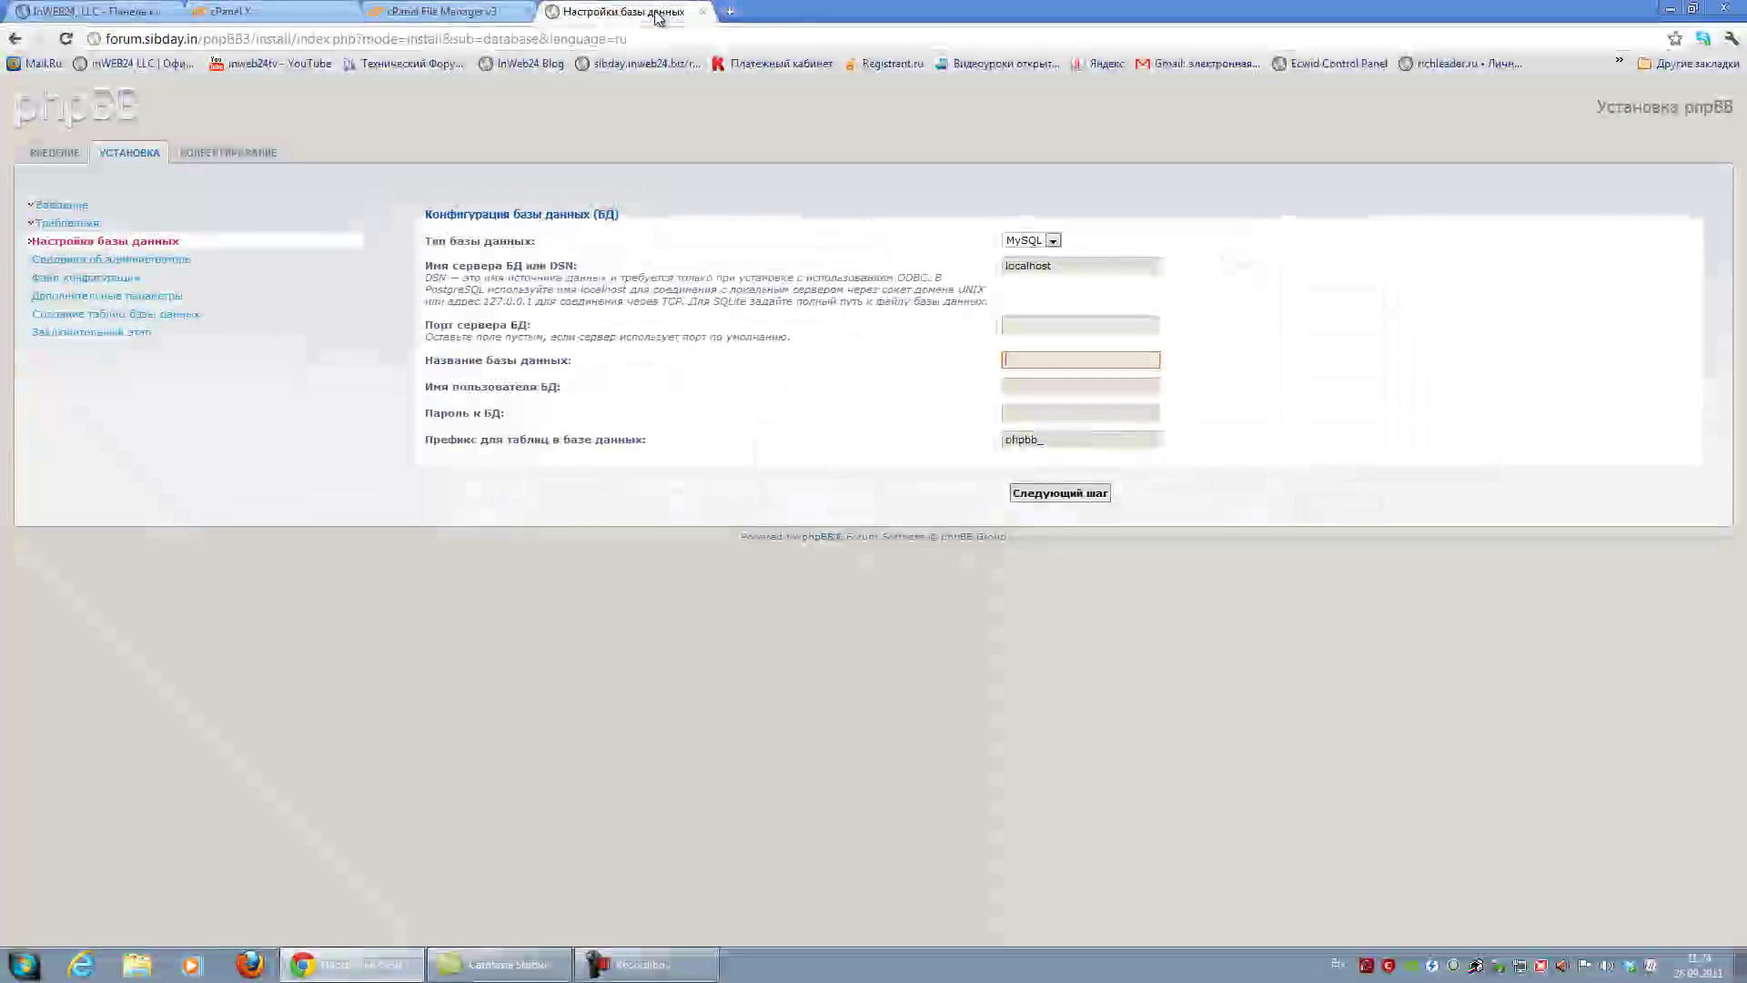
left_click(1052, 365)
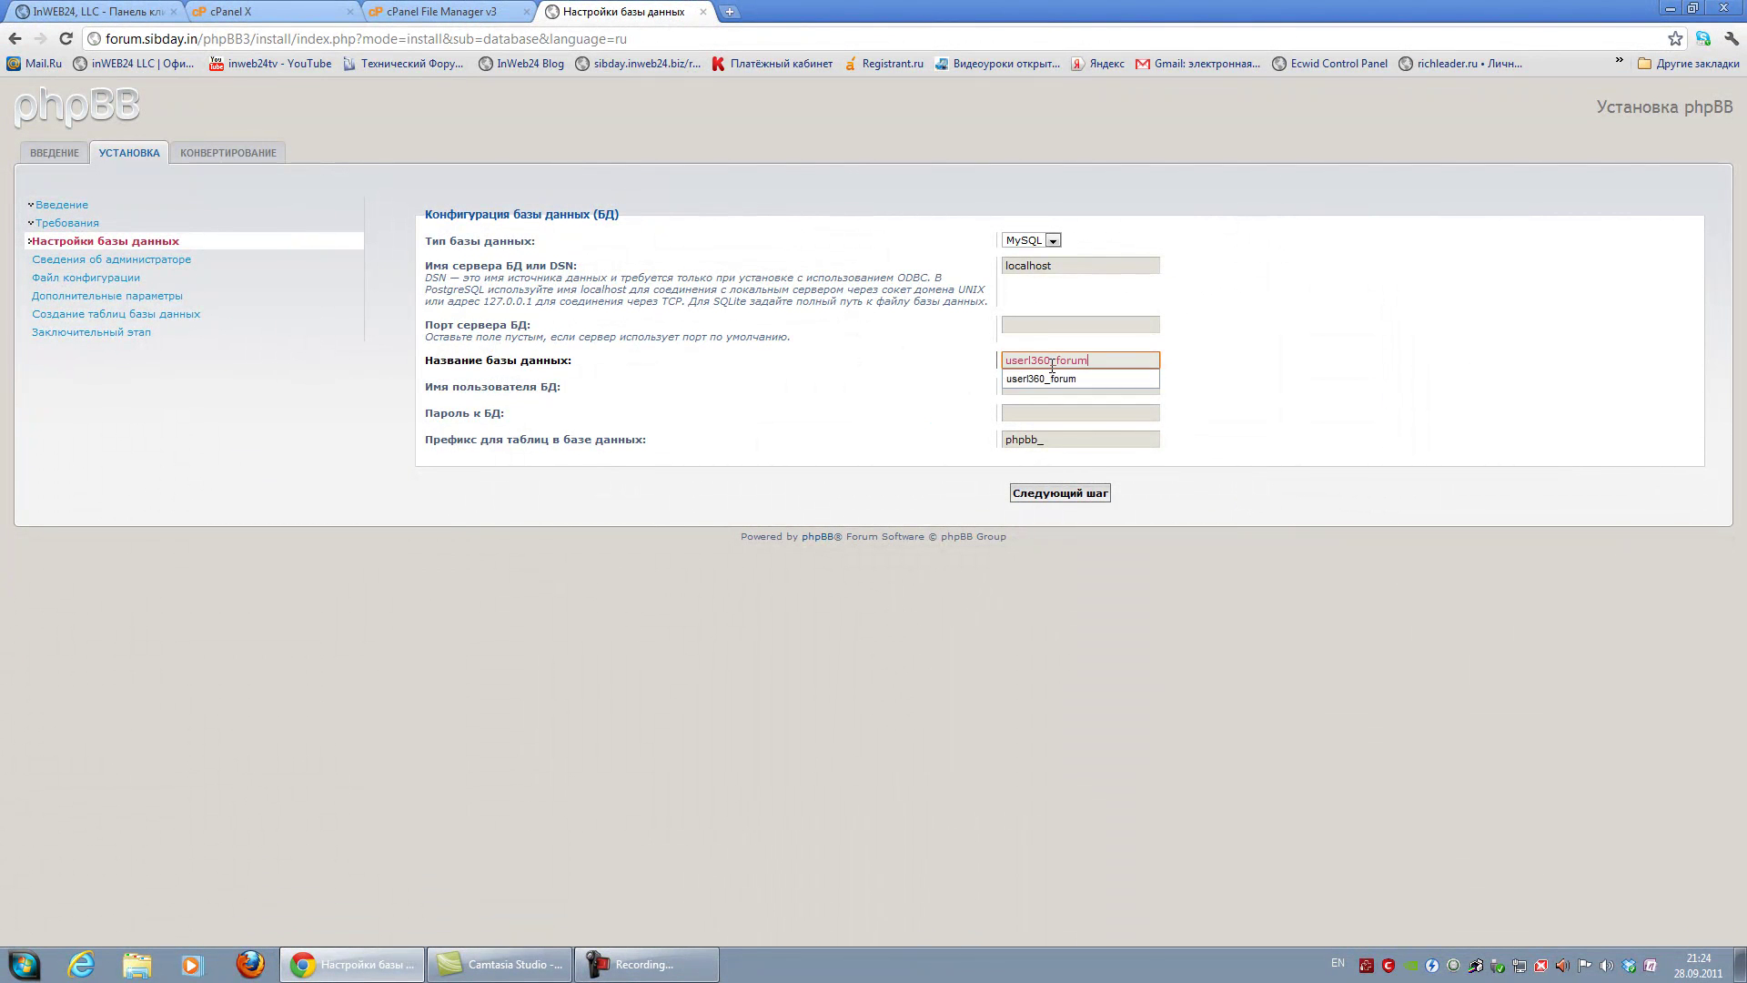
left_click(1095, 384)
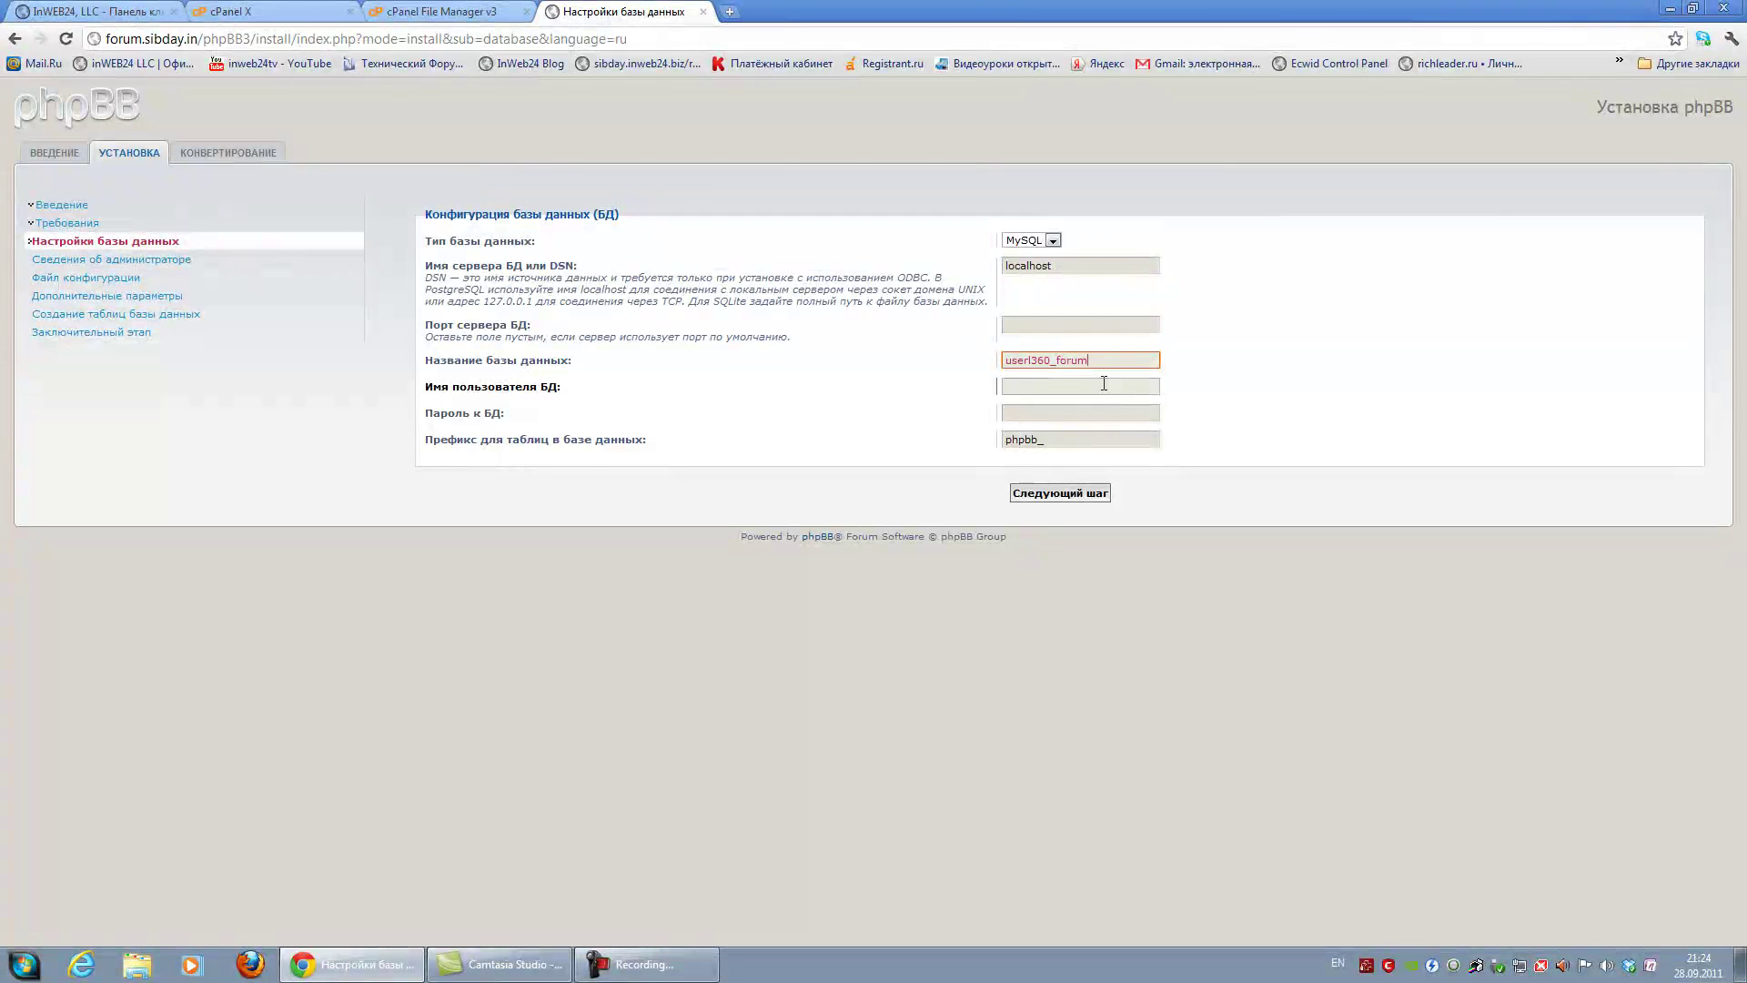
left_click(596, 364)
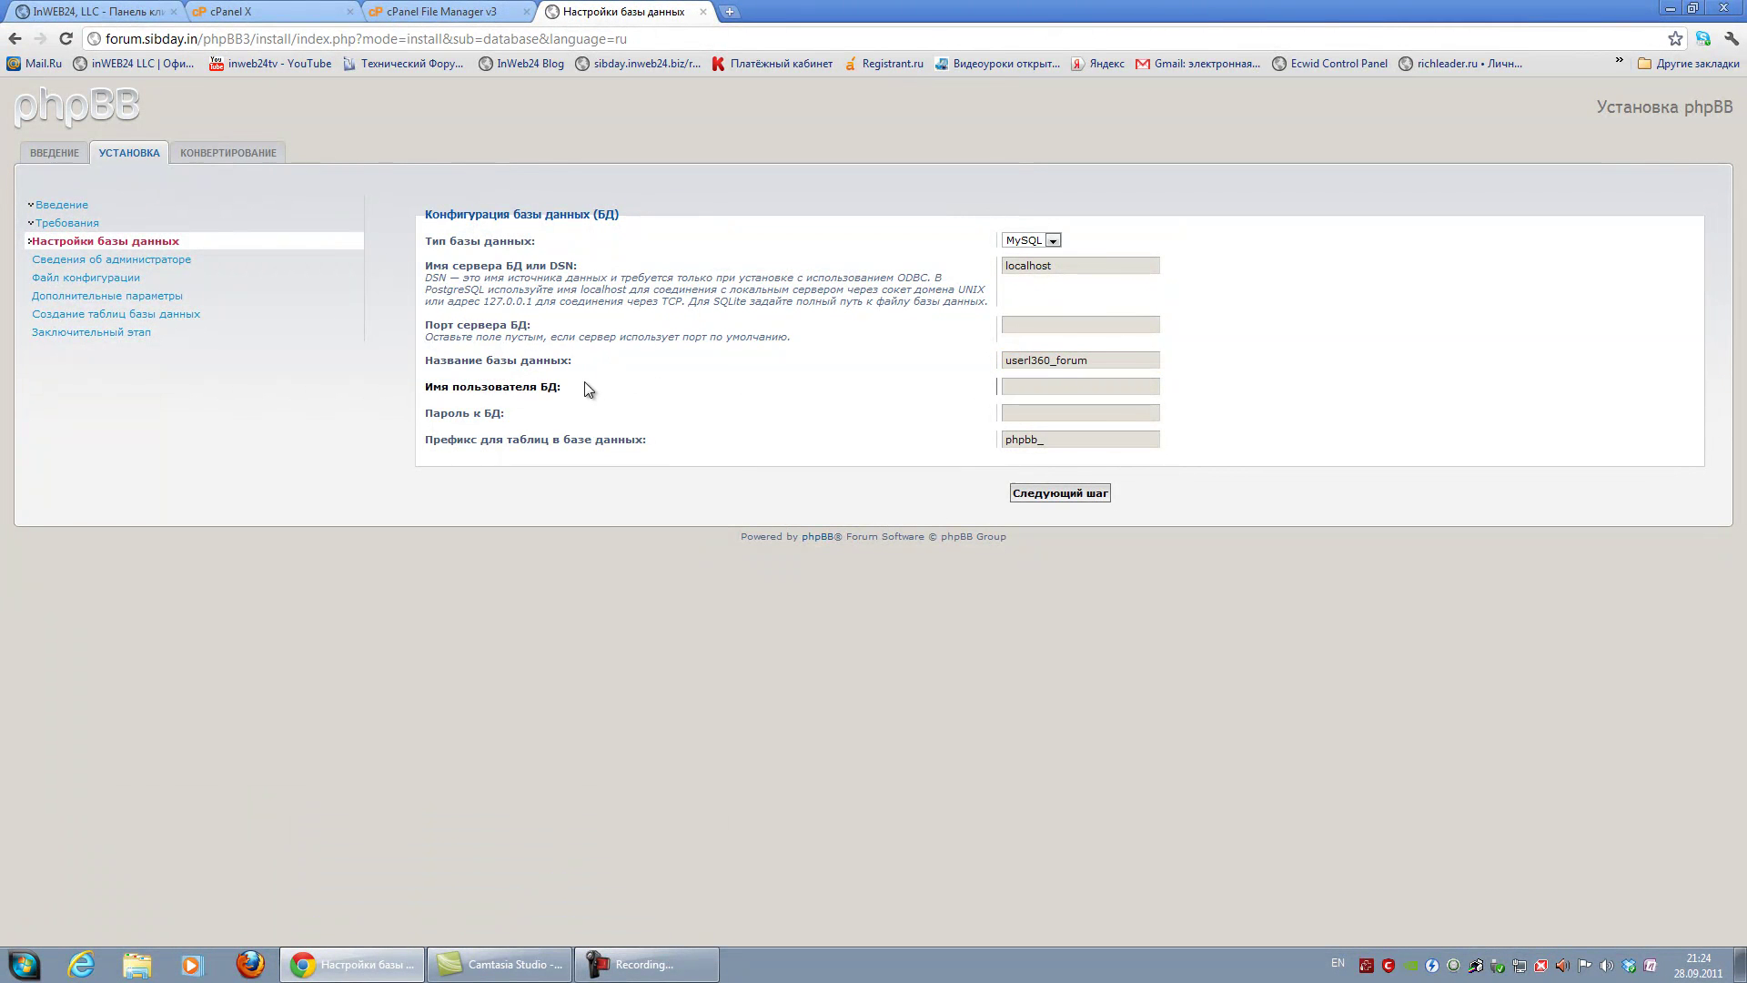
left_click_drag(577, 397, 445, 392)
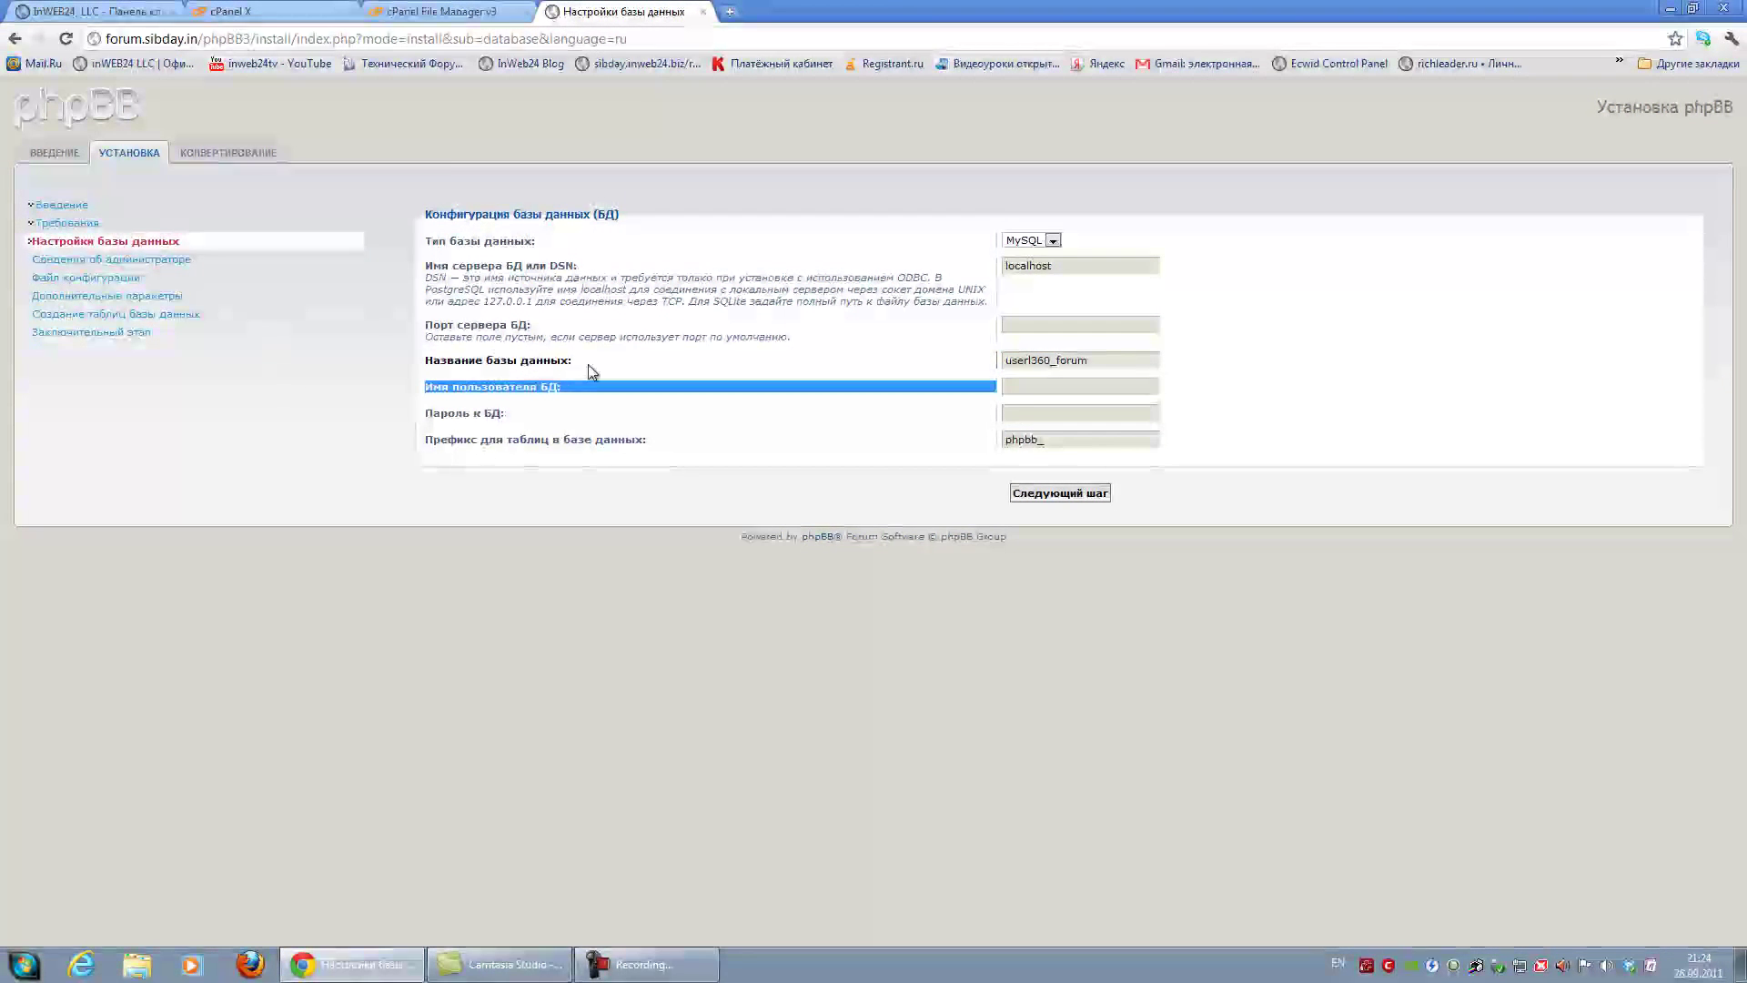
left_click(1109, 387)
key("ctrl+v")
Enter the database password, set the table prefix to phpbb_sibday, and submit the database settings
left_click(1128, 403)
left_click(1127, 415)
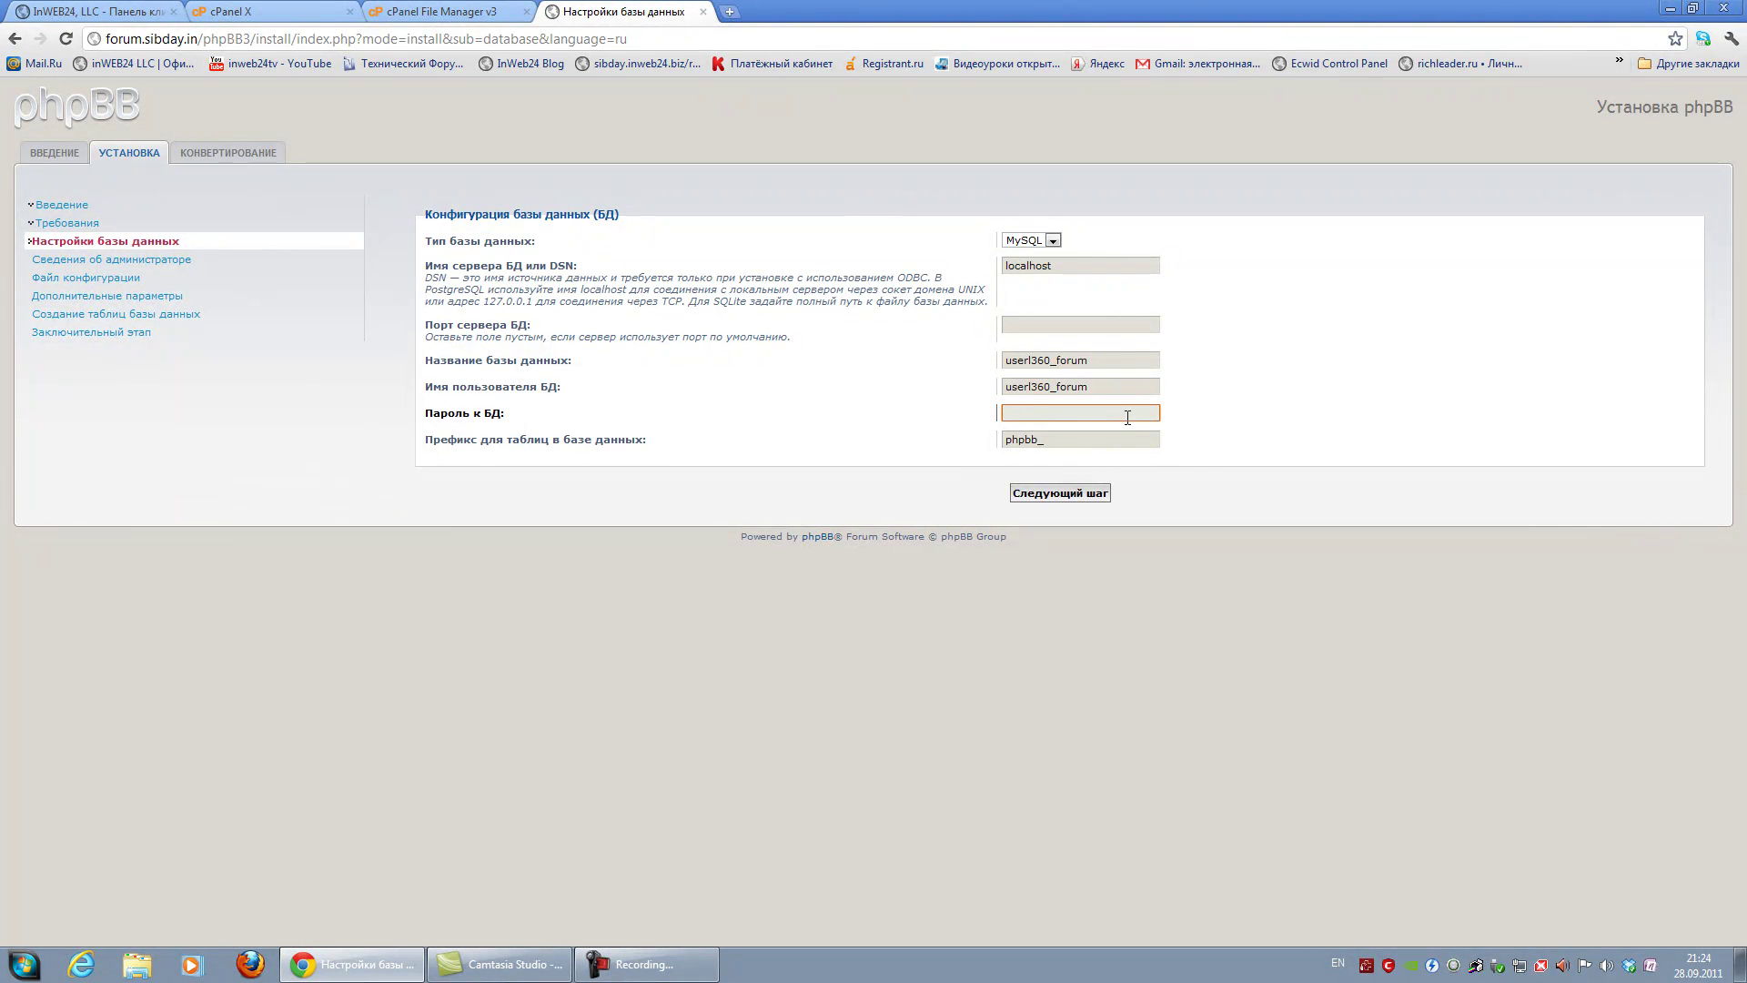
type("••")
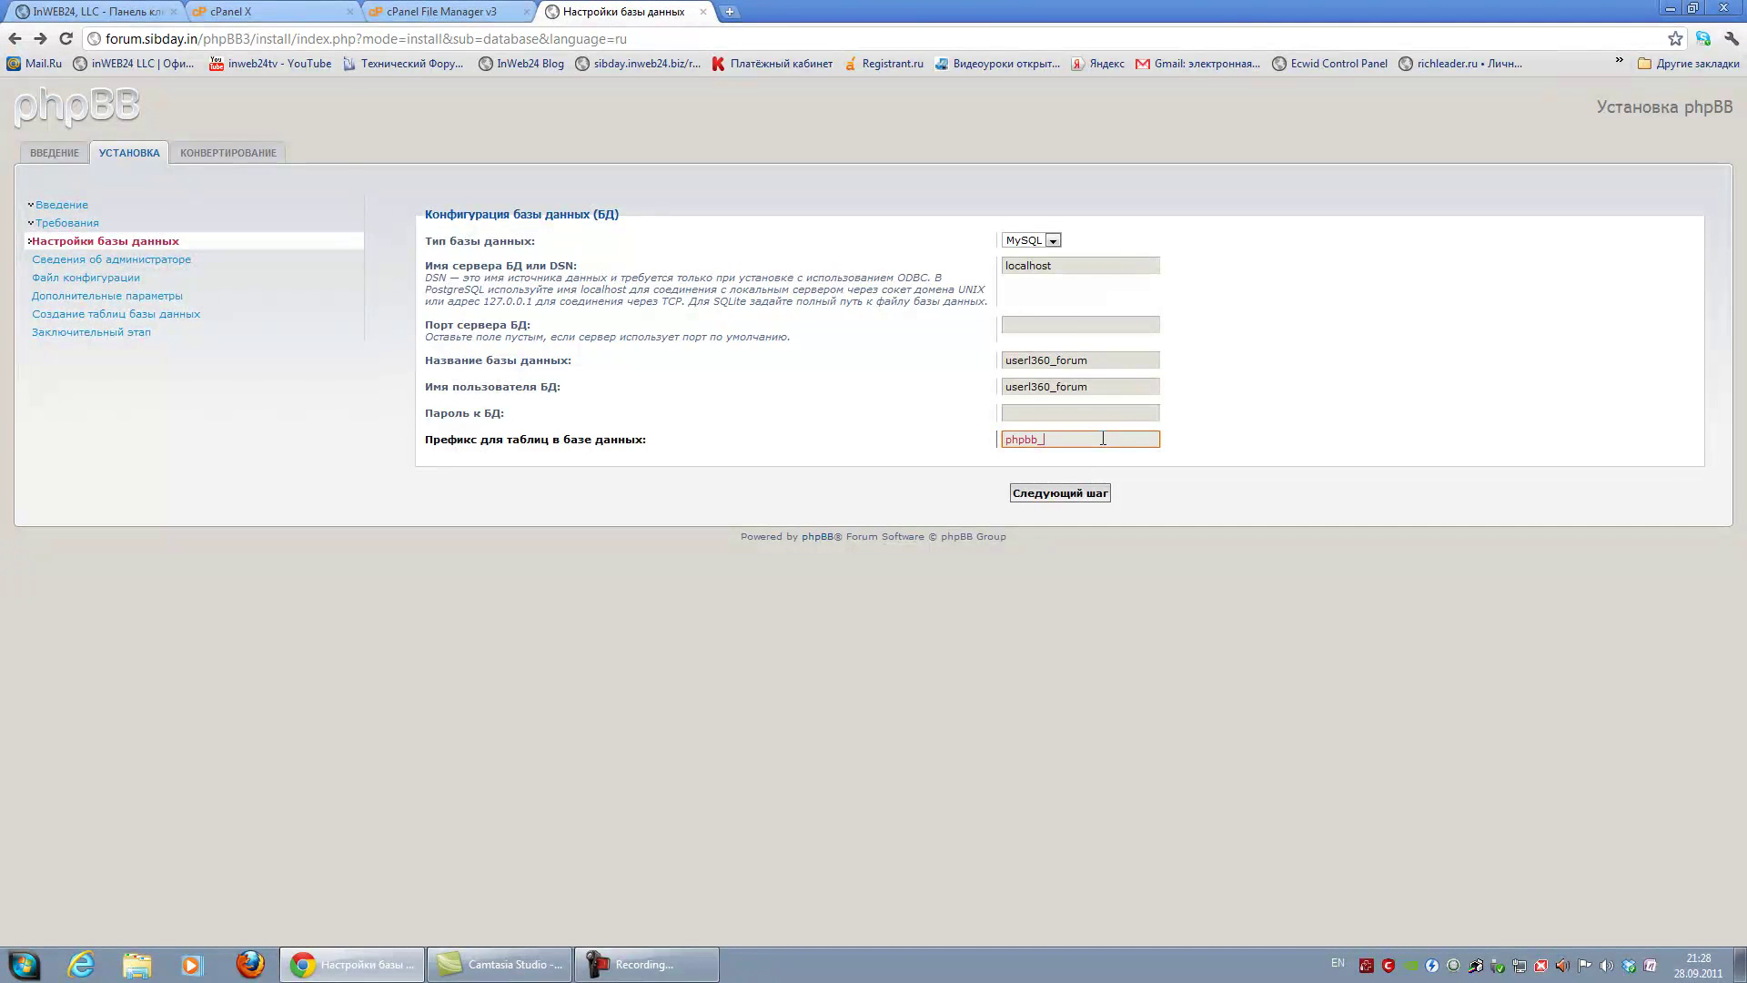
type("sibday")
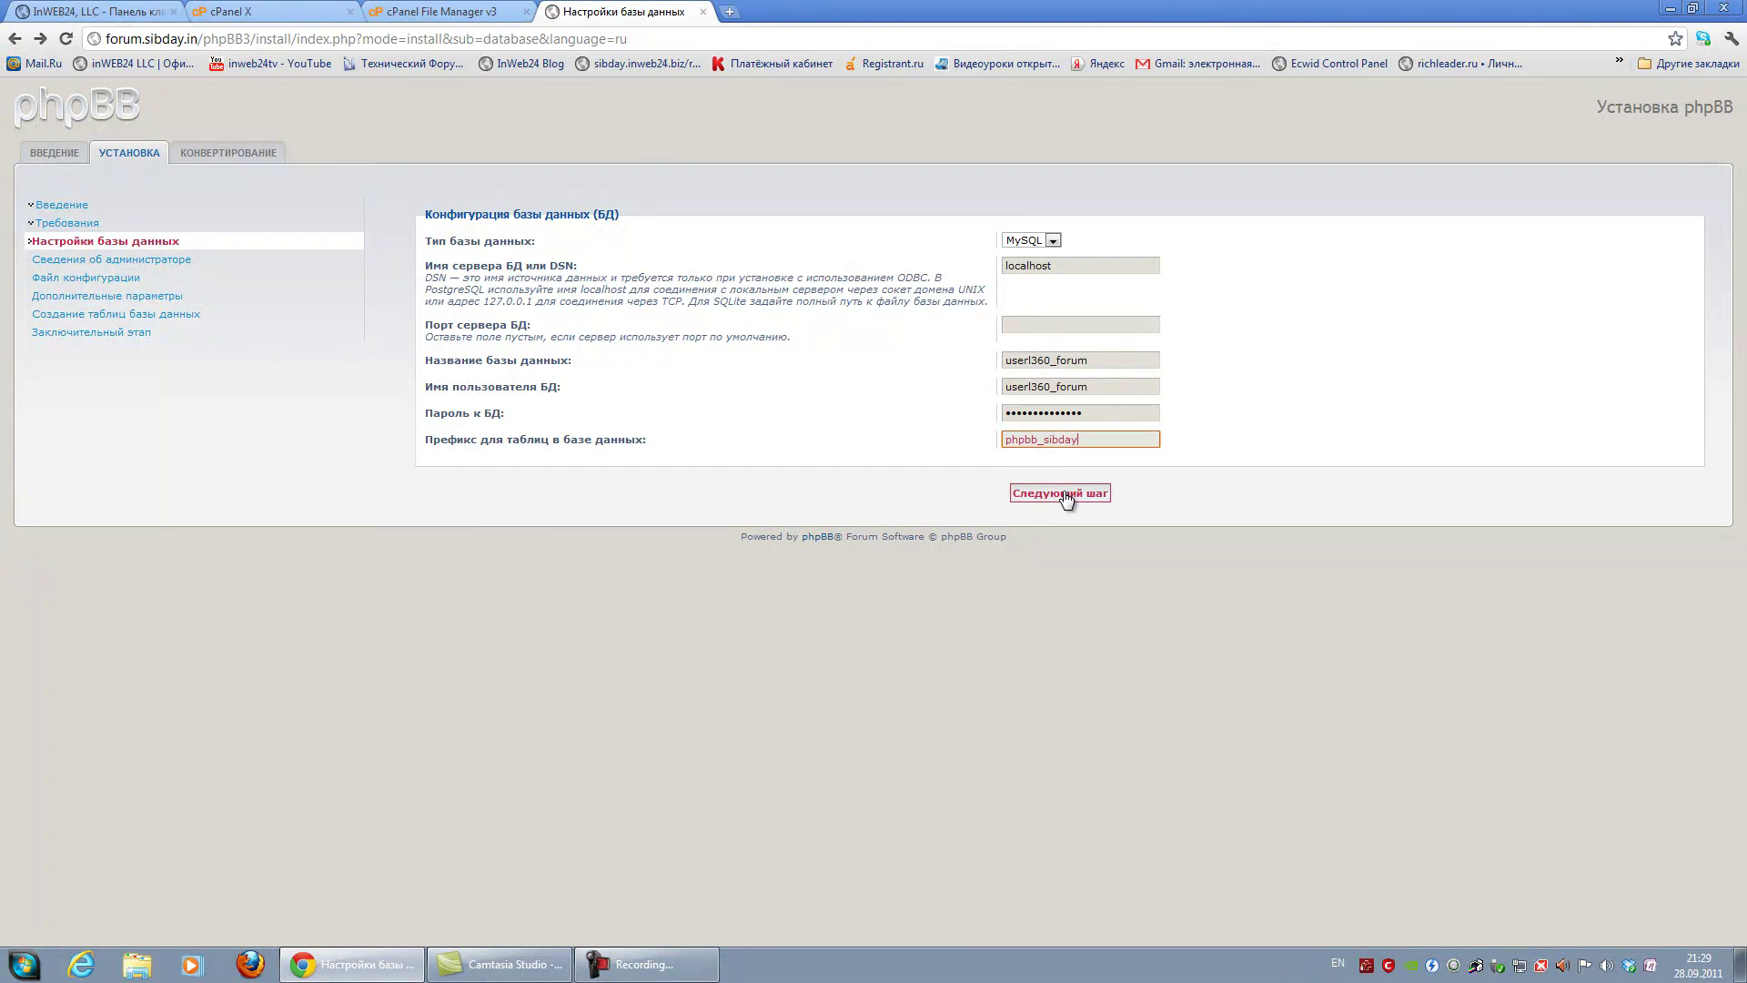
left_click(1065, 494)
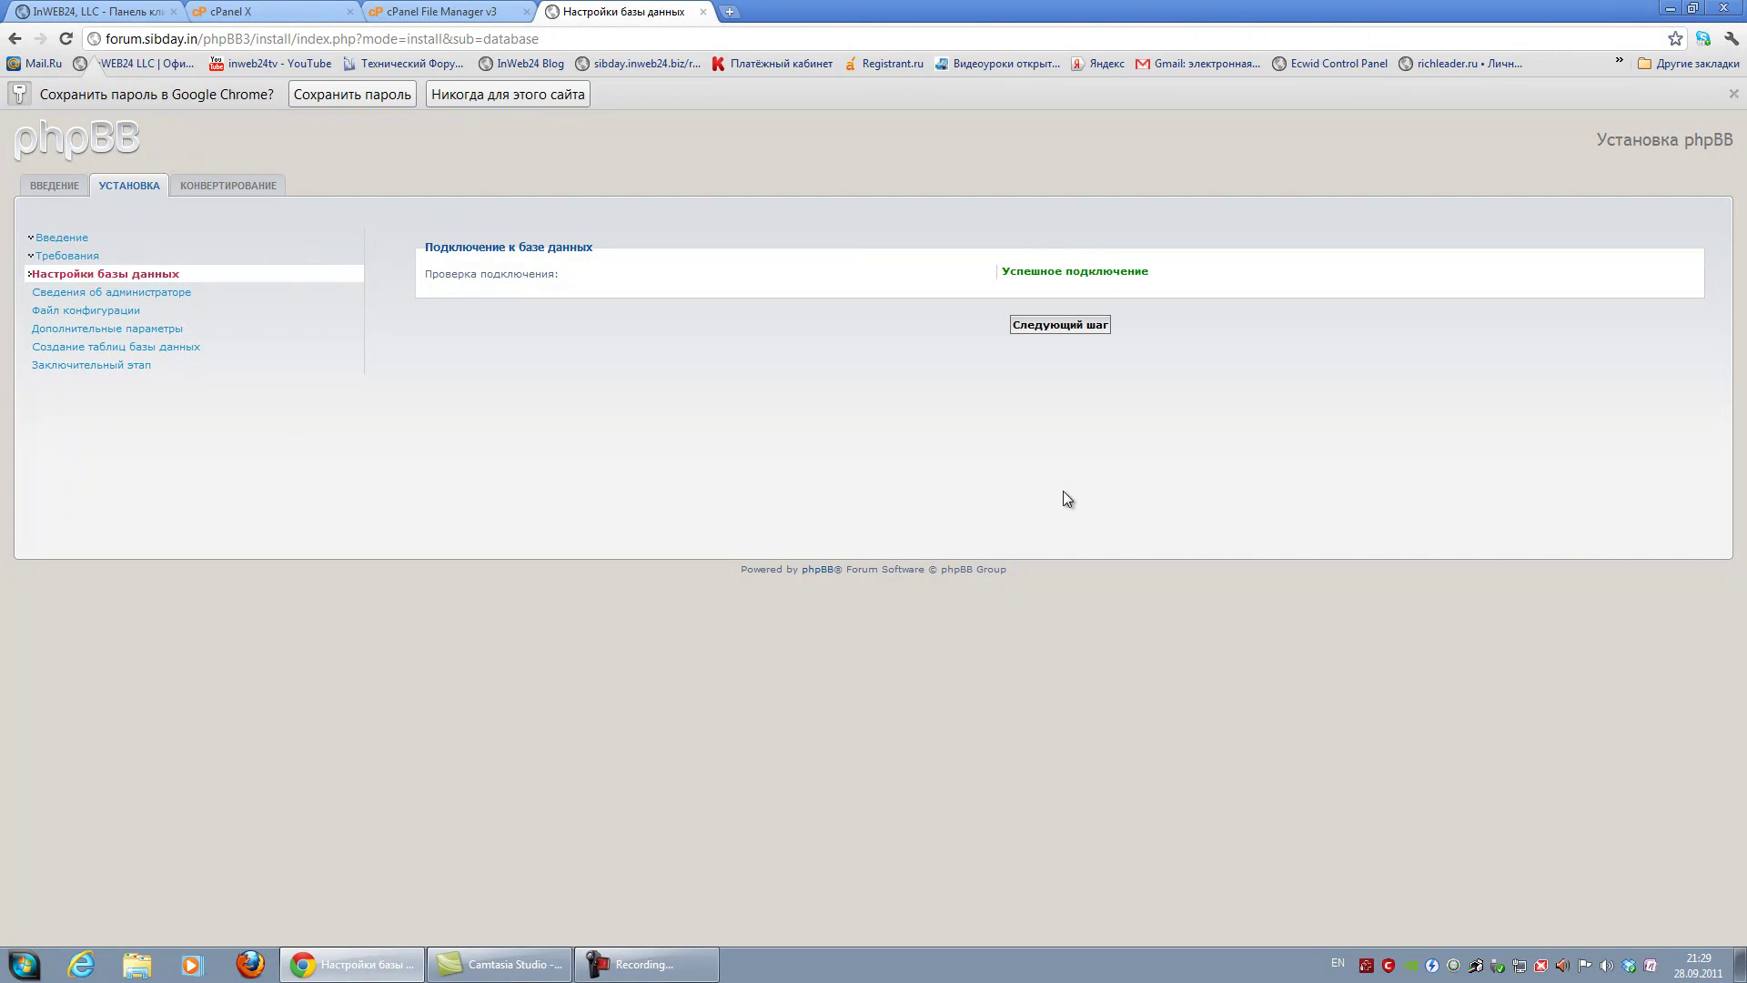
Proceed to the administrator details, set the administrator name to Sibday, and enter and confirm the administrator password
left_click(1068, 327)
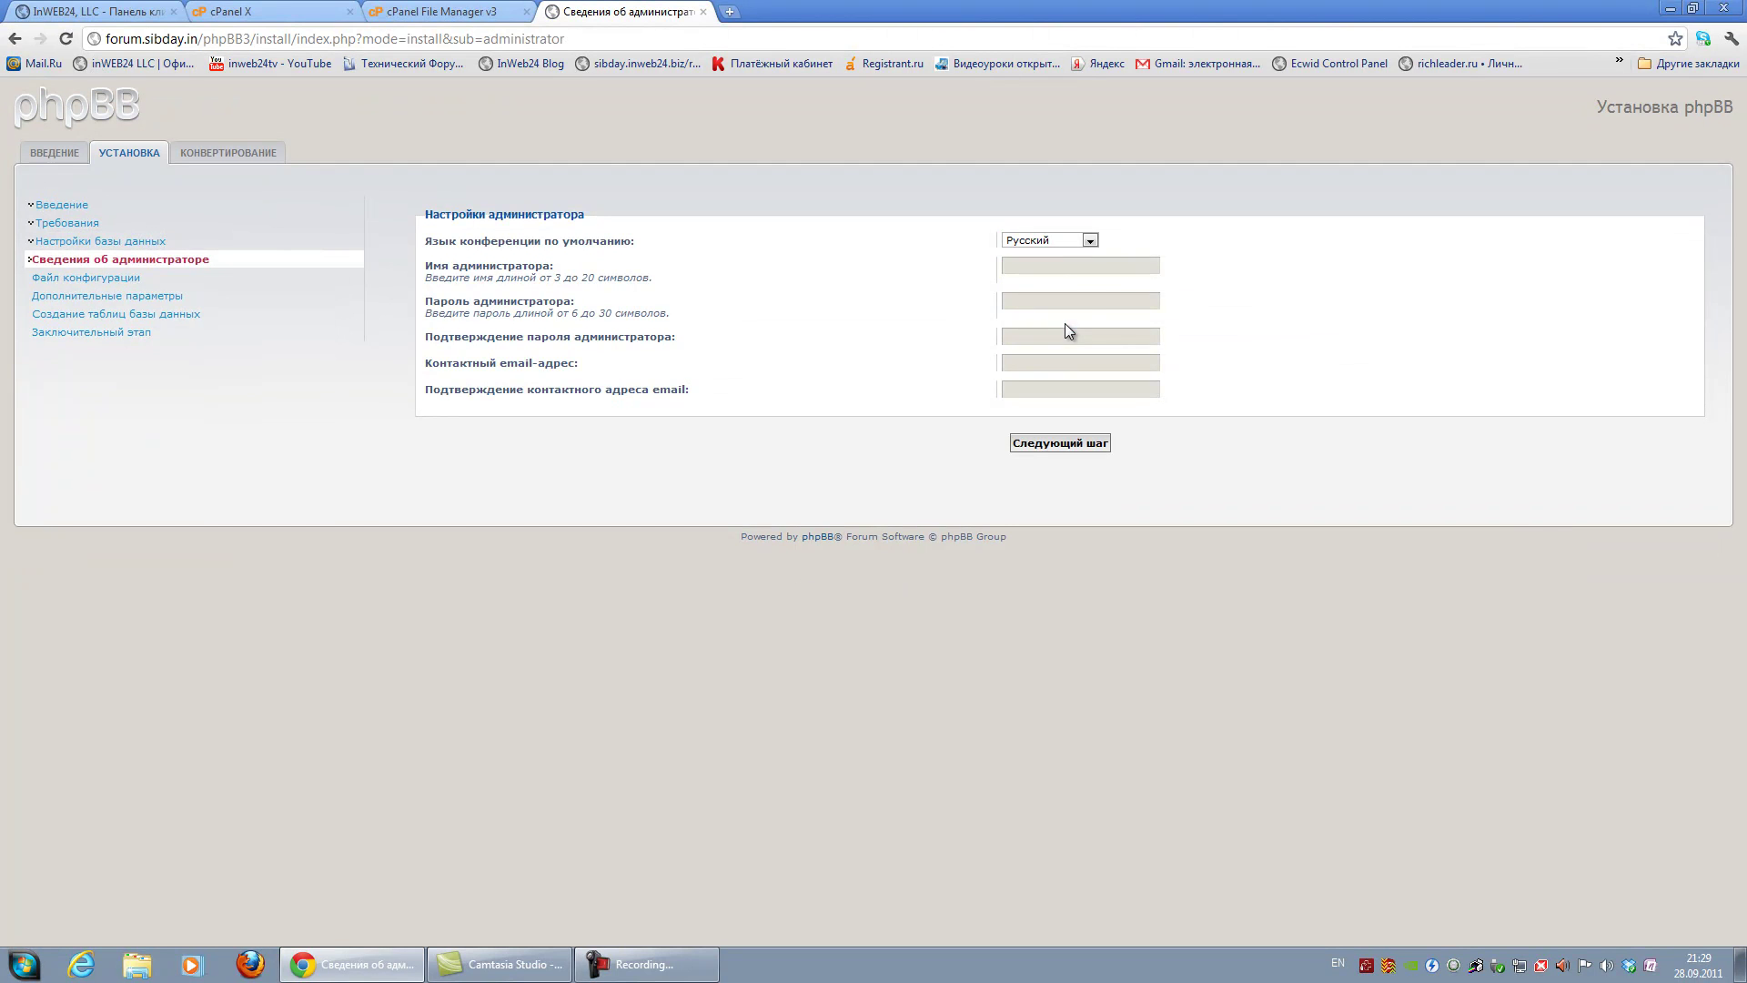
left_click(1068, 267)
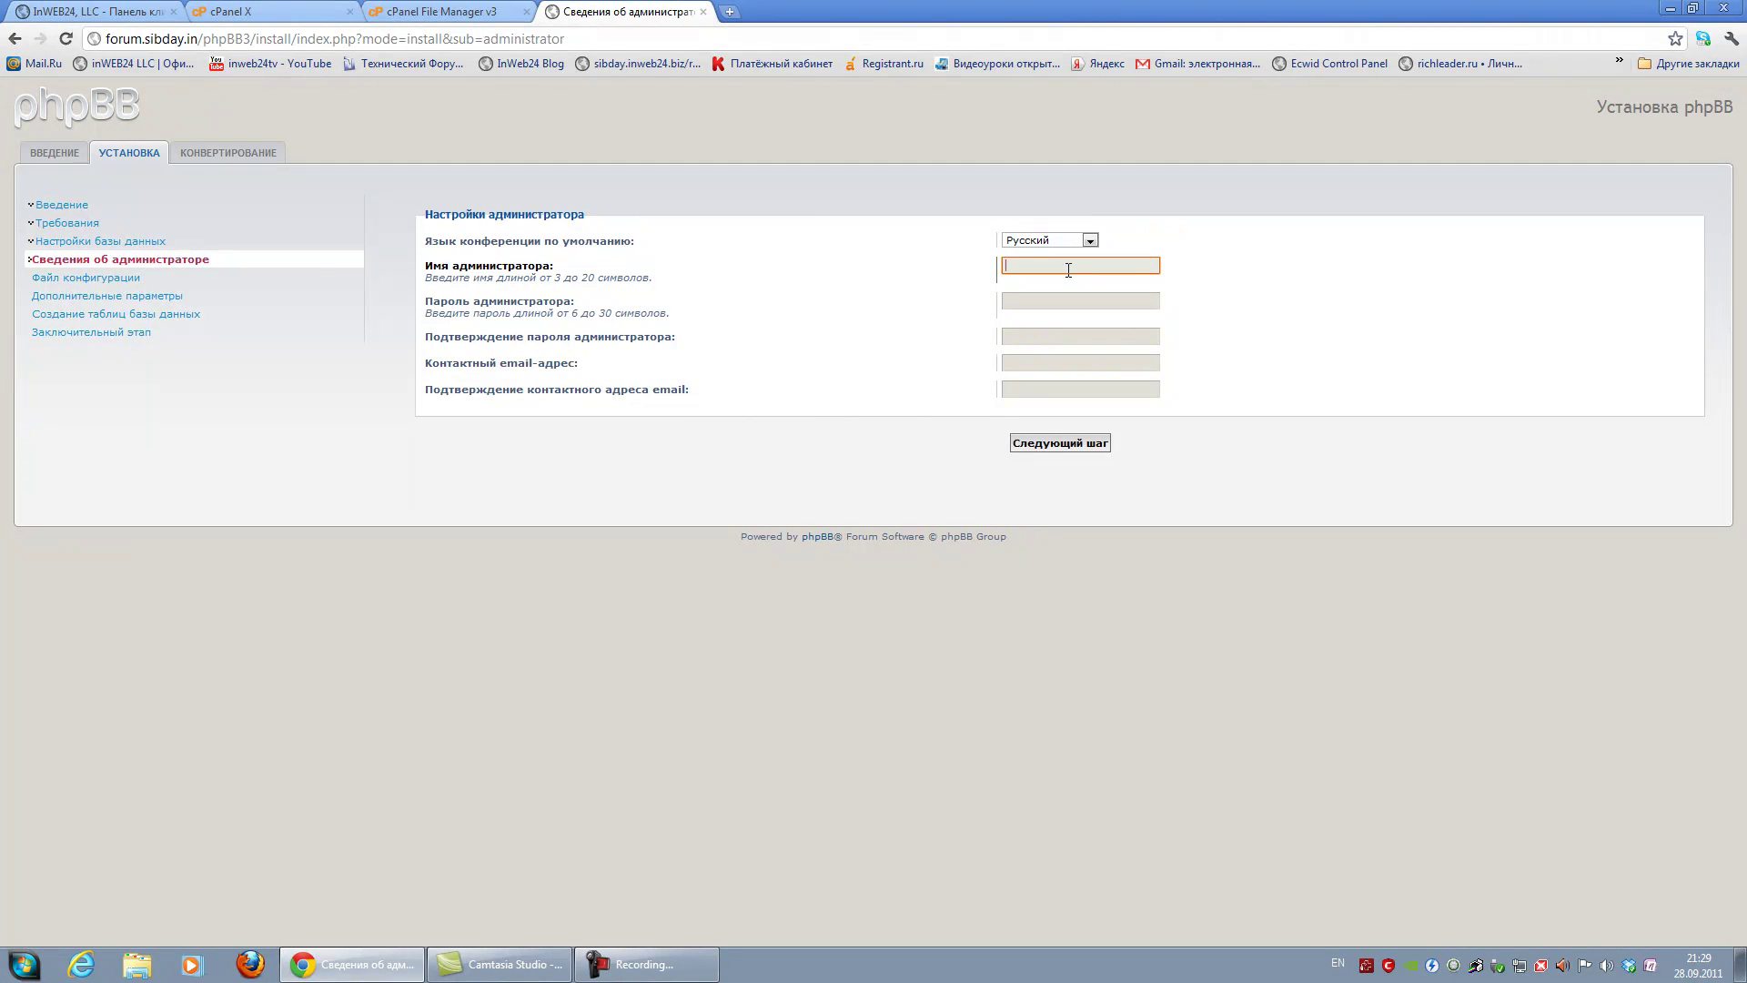
type("S")
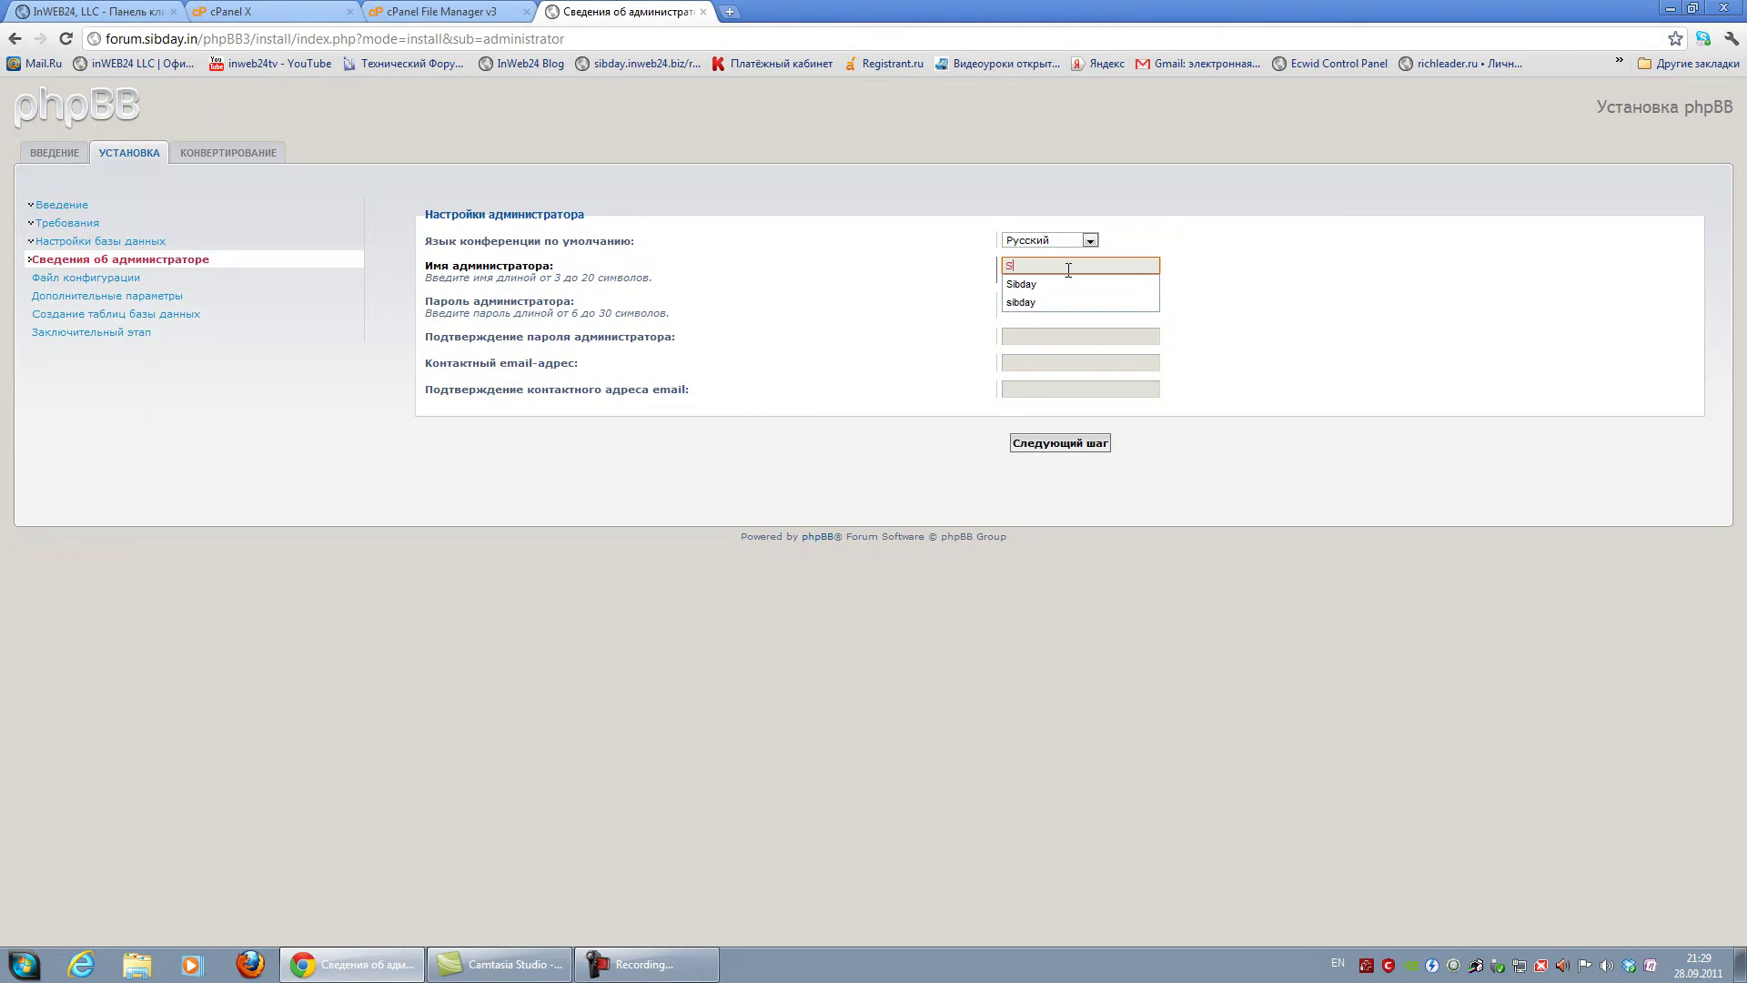
key("Down")
key("Return")
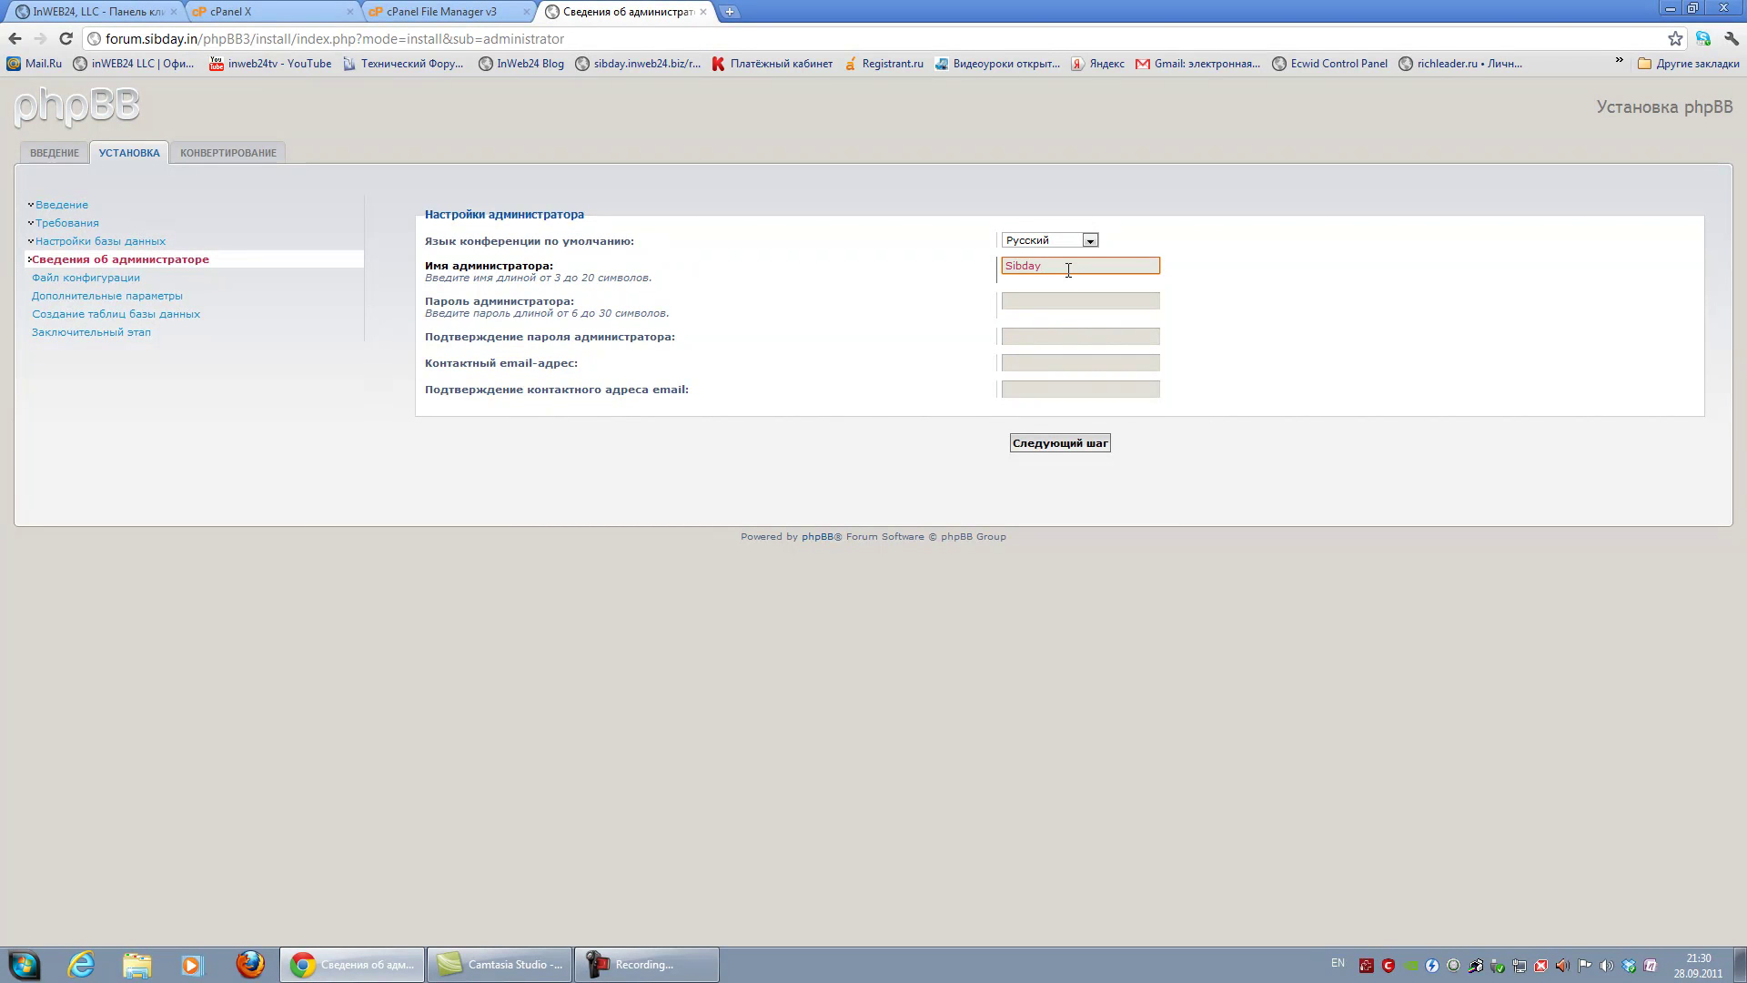
left_click(1112, 301)
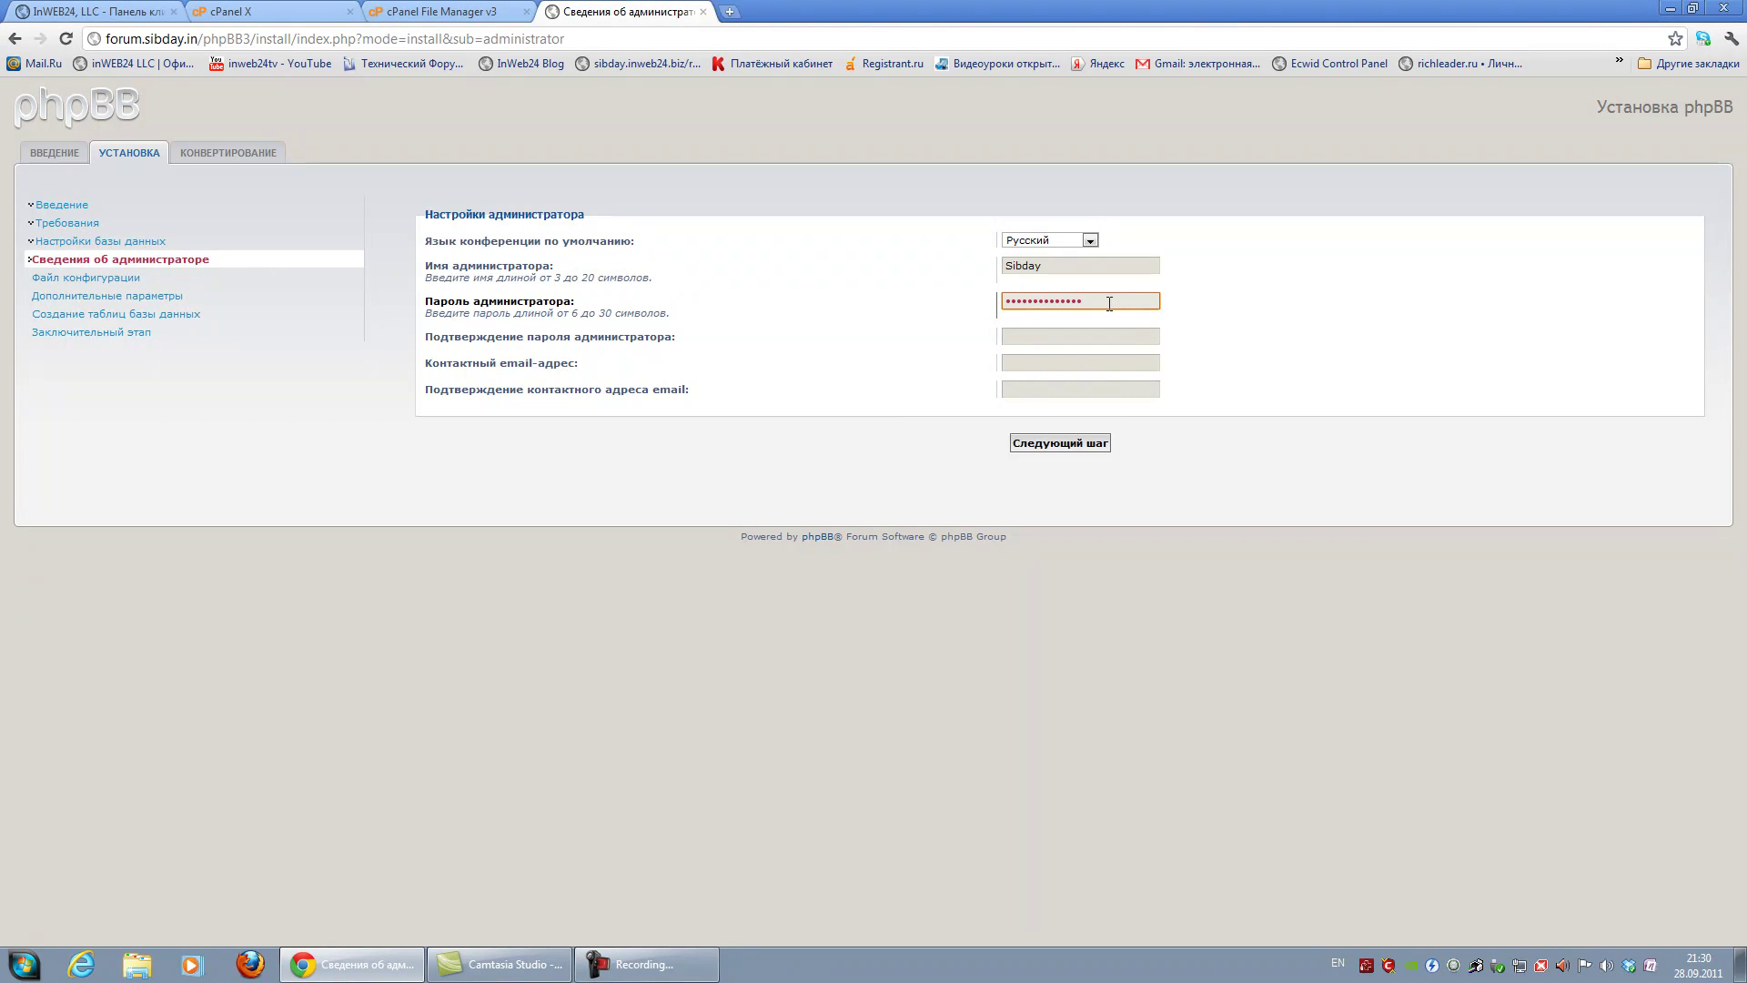
left_click(1085, 338)
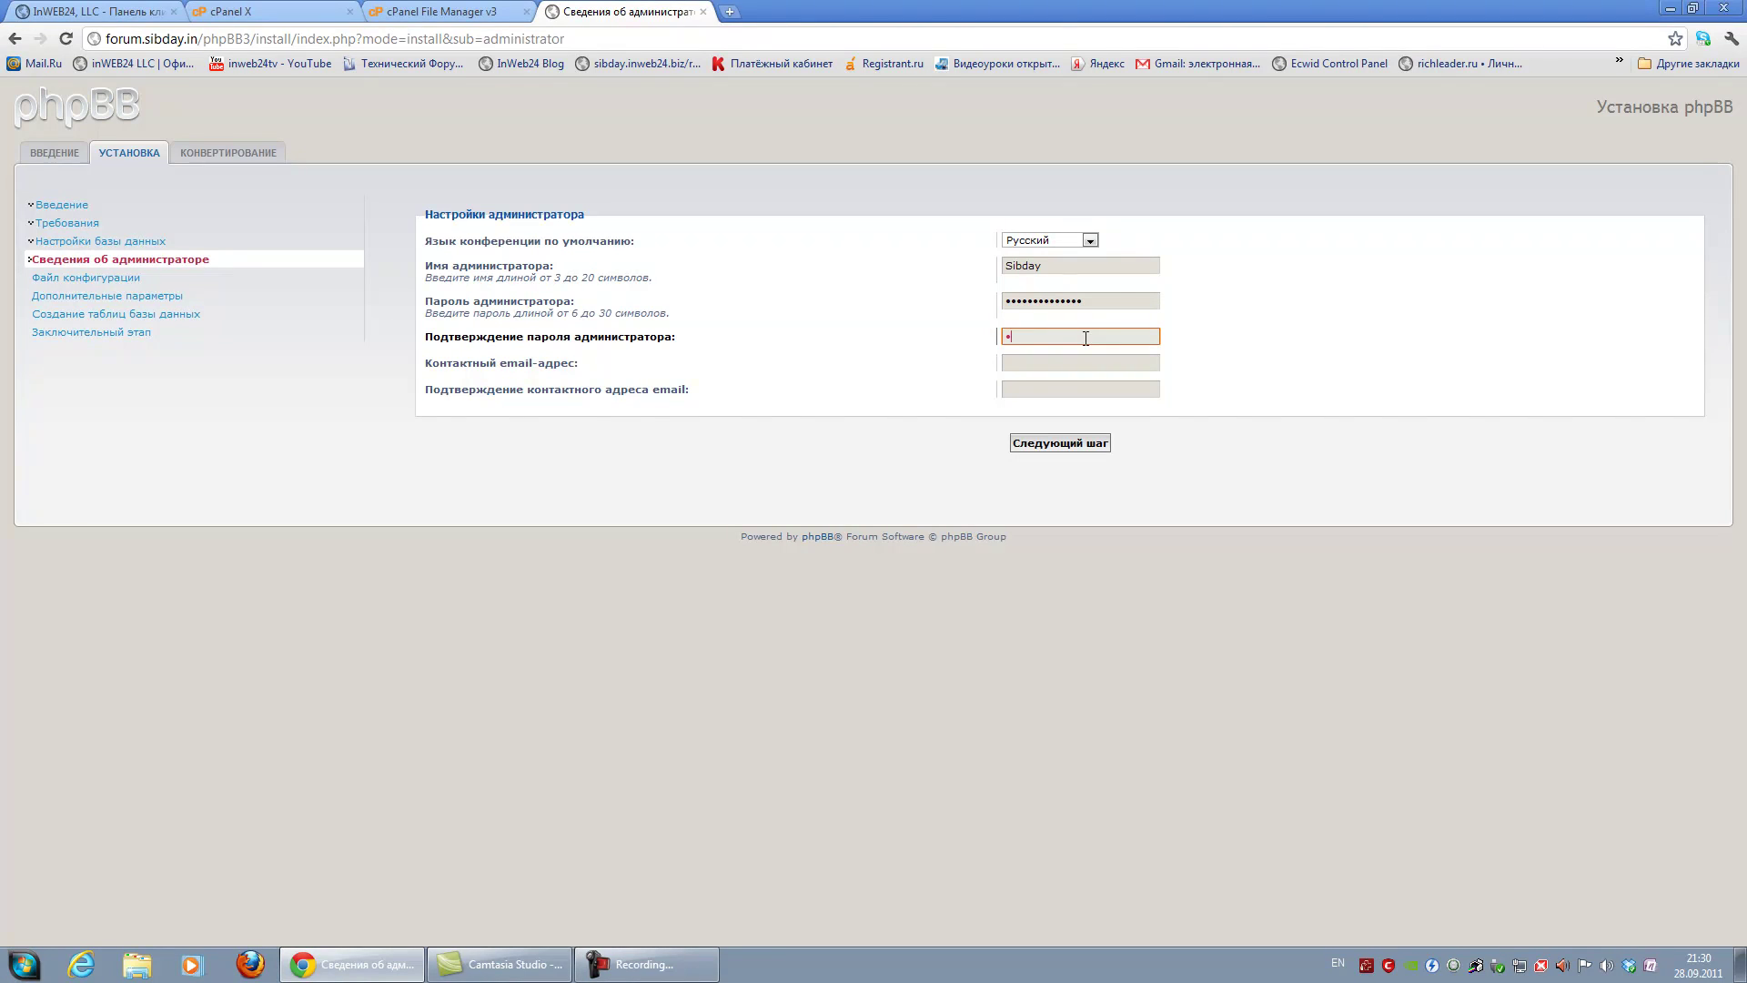
type("••••••••••")
Fill in the administrator's contact e-mail, repeat it in the confirmation field, and submit the administrator details
left_click(1096, 362)
type("s")
left_click(1104, 379)
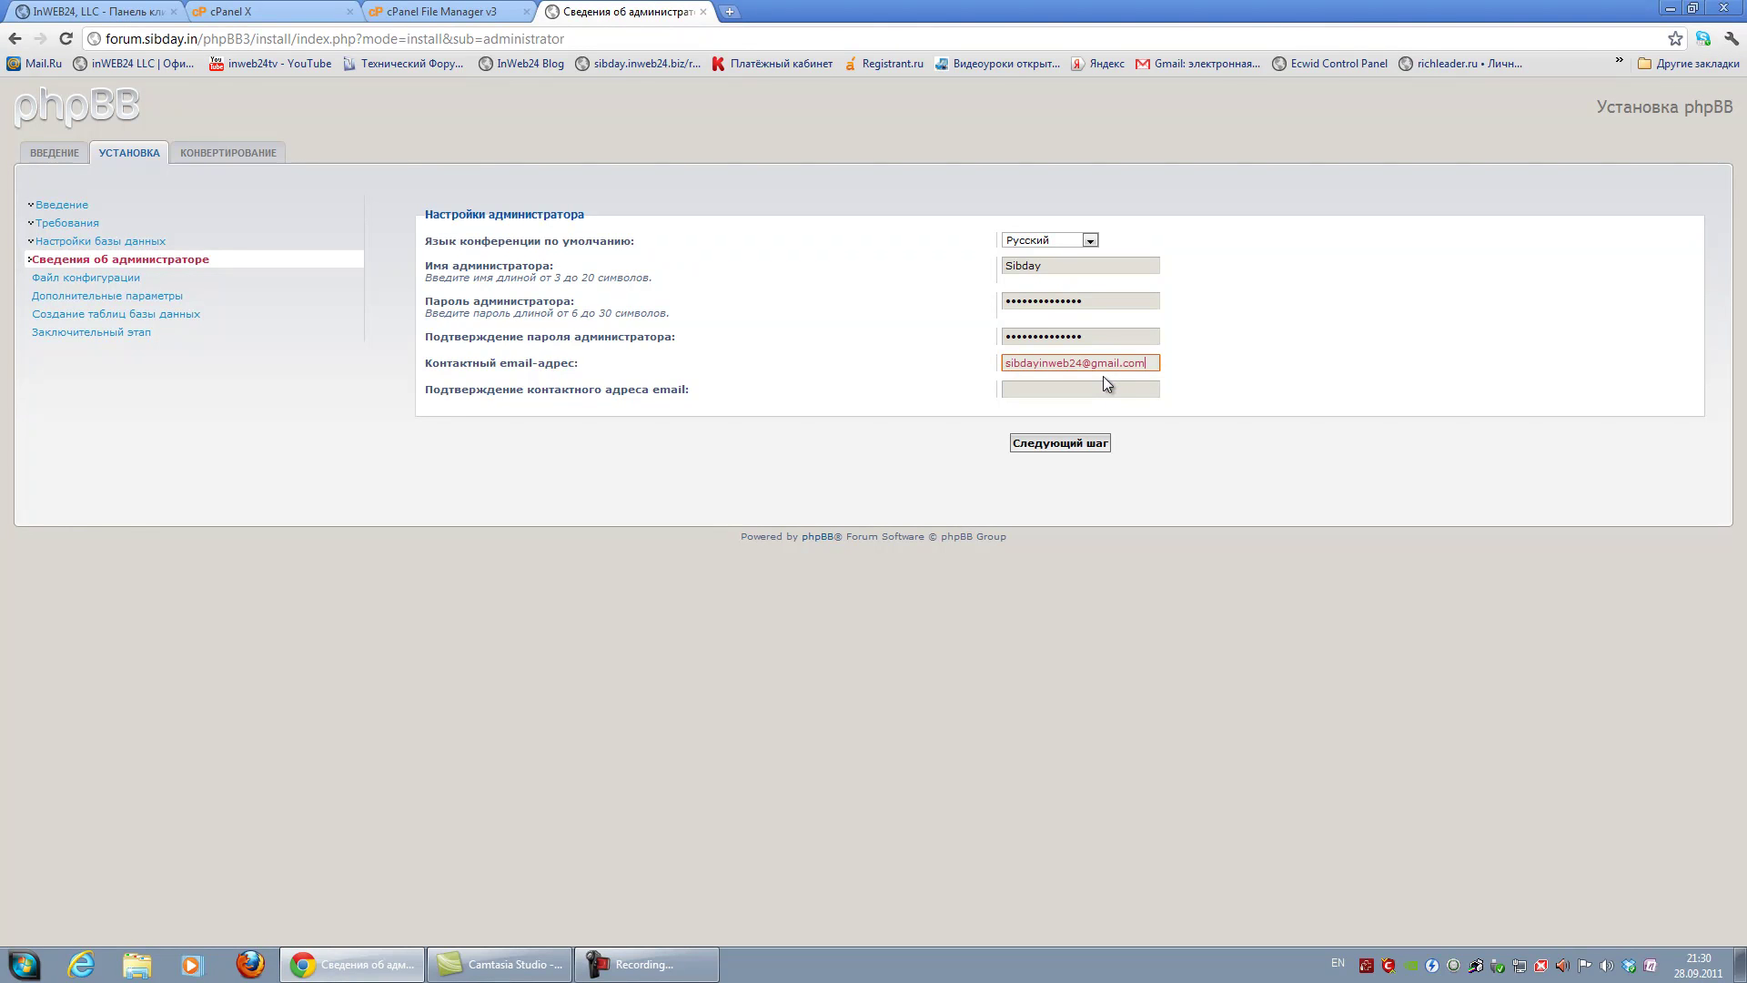
left_click_drag(1158, 362, 1005, 376)
key("ctrl+c")
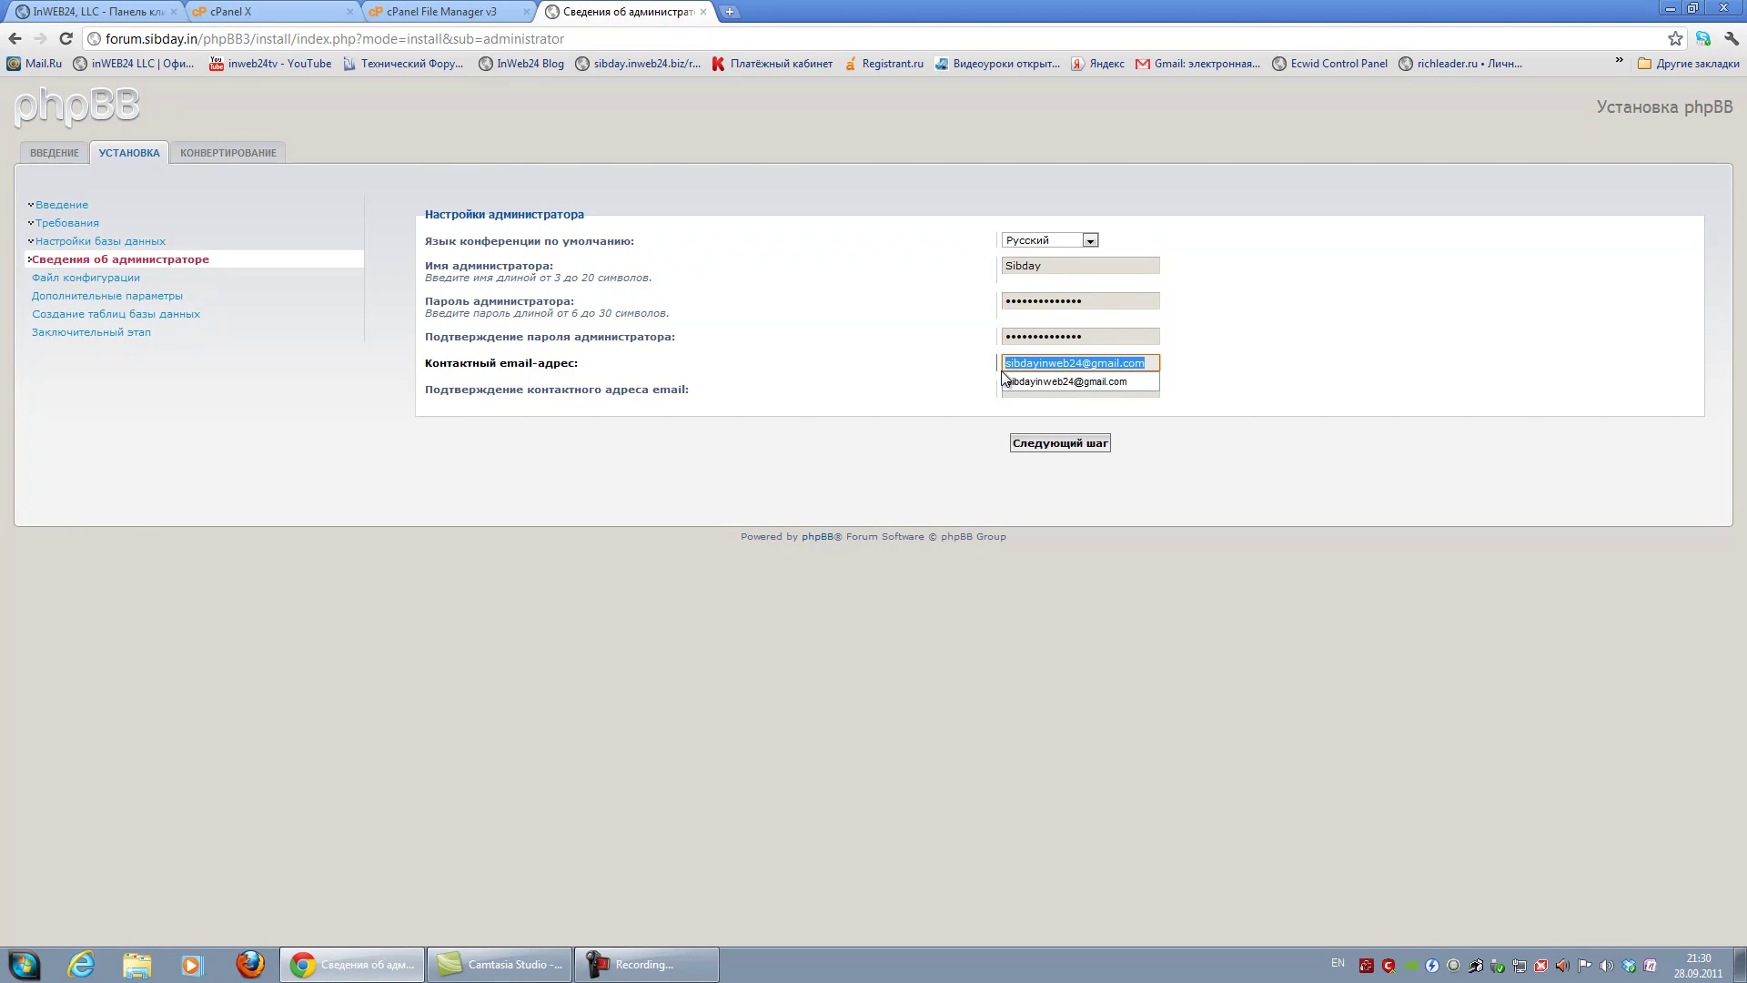
left_click(1084, 391)
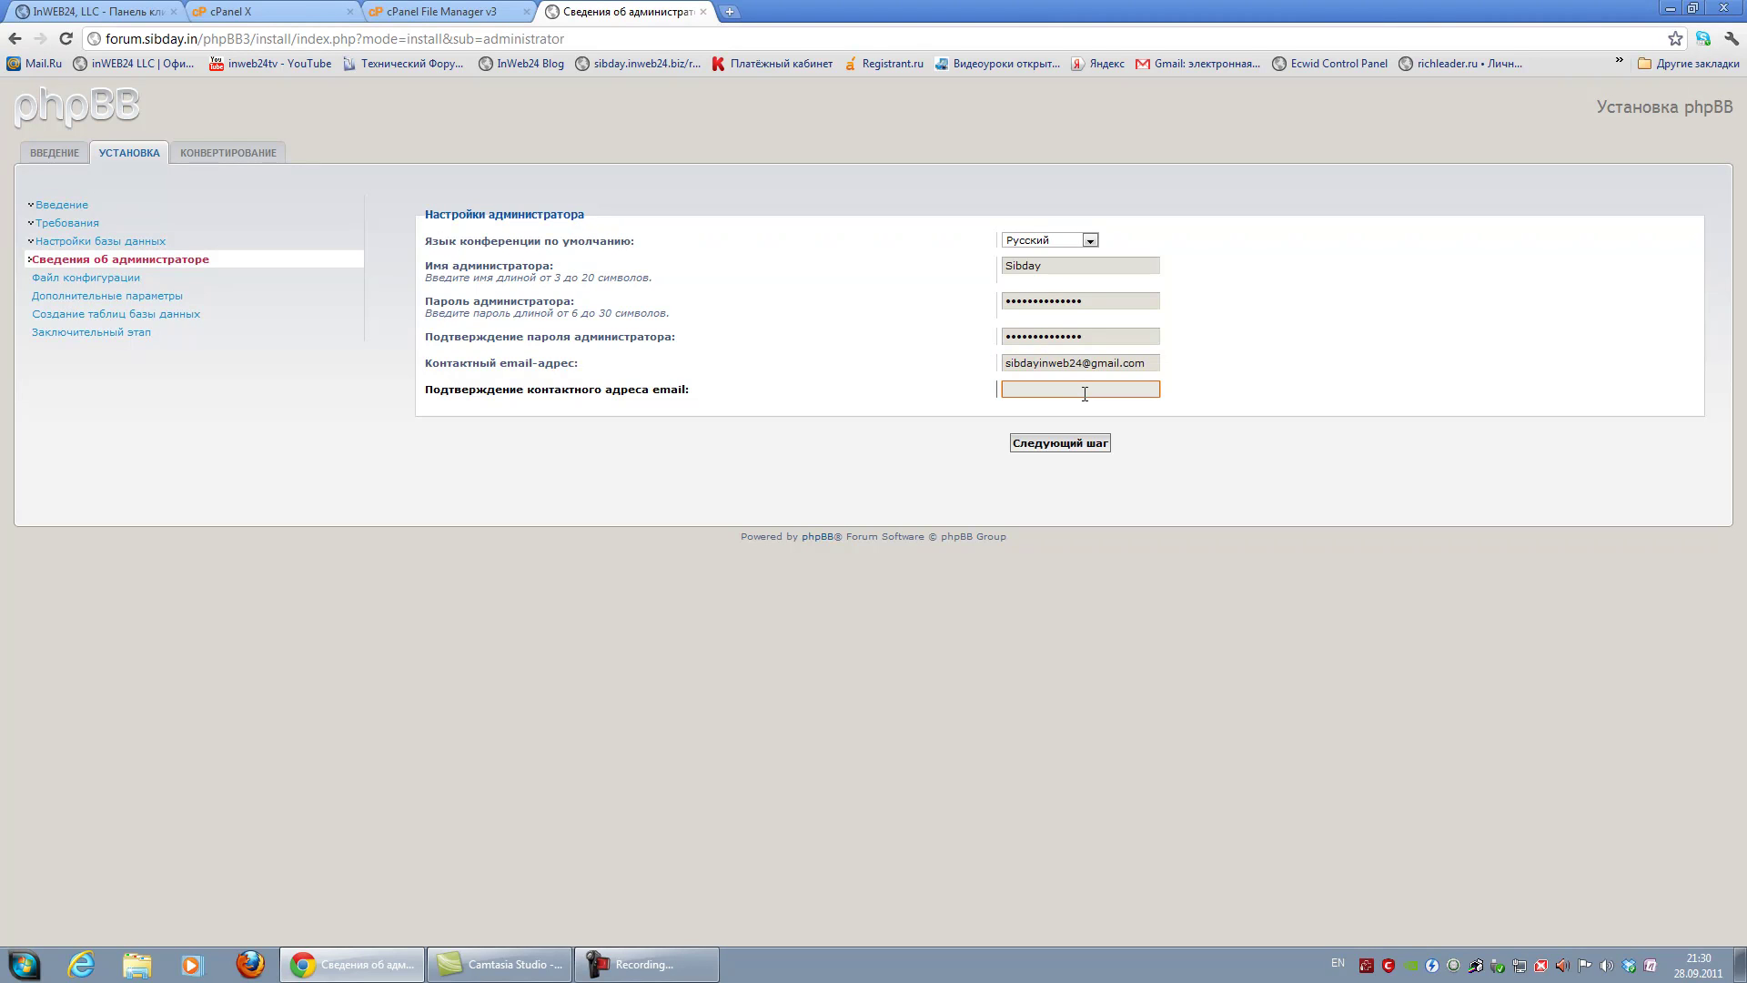
key("ctrl+v")
left_click(1208, 393)
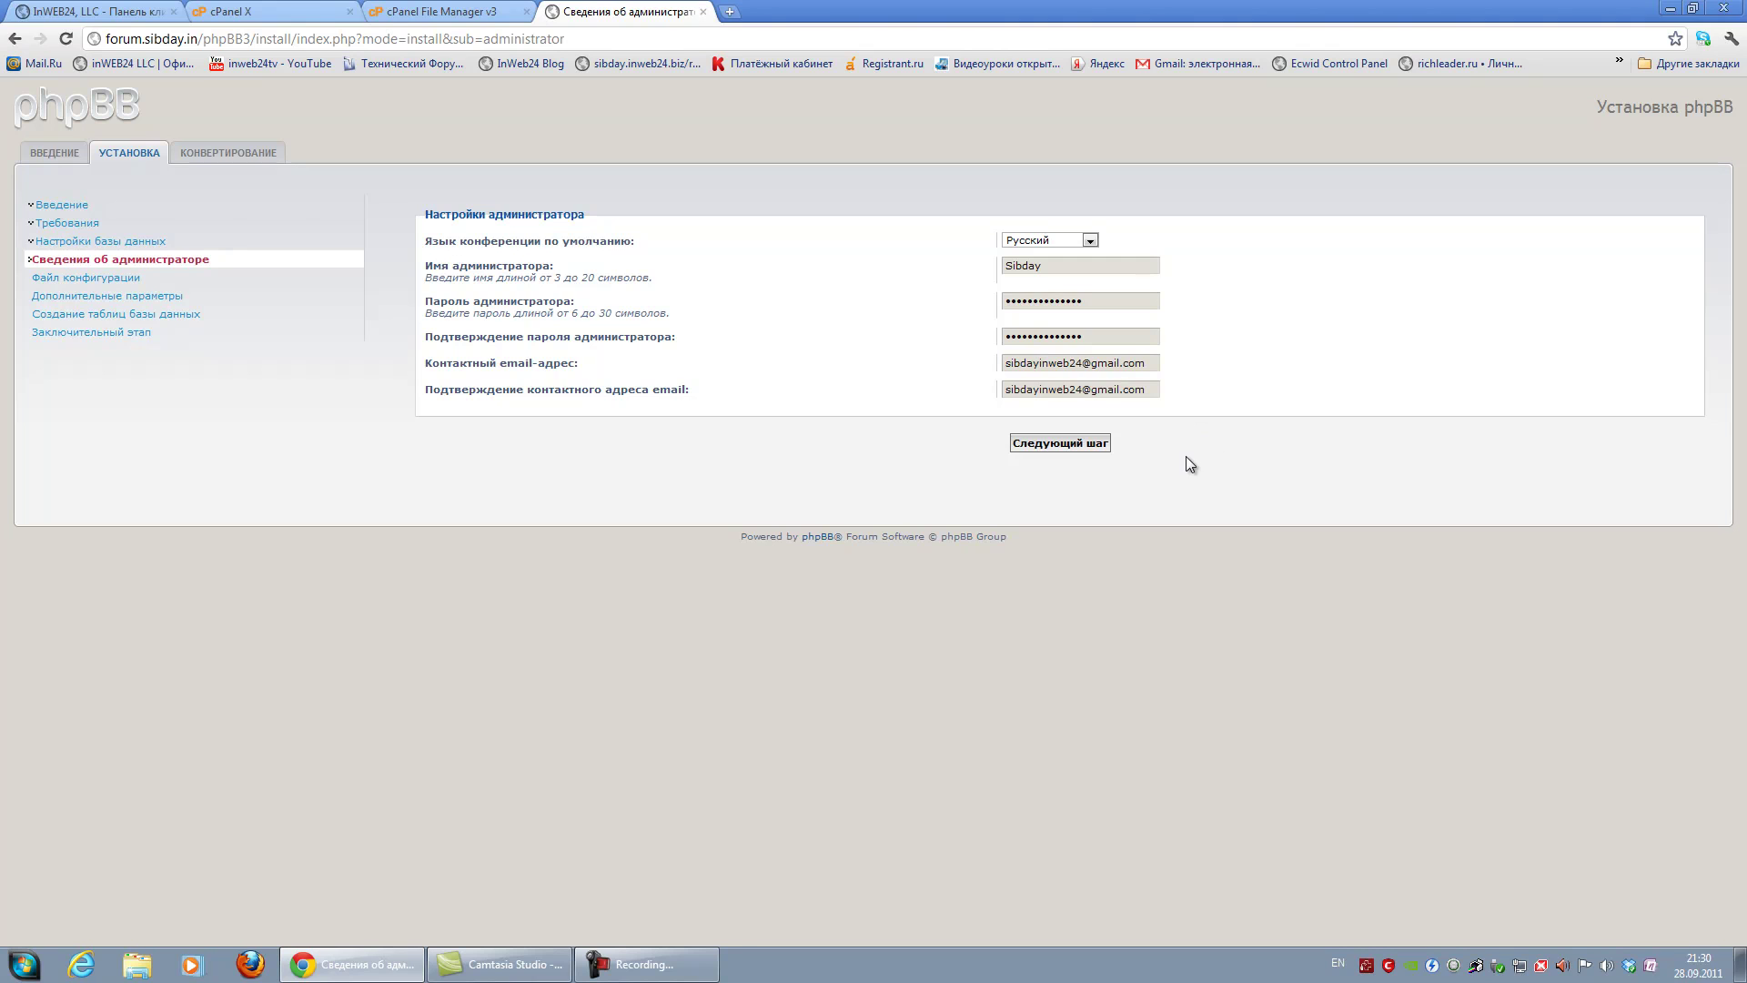
left_click(1076, 446)
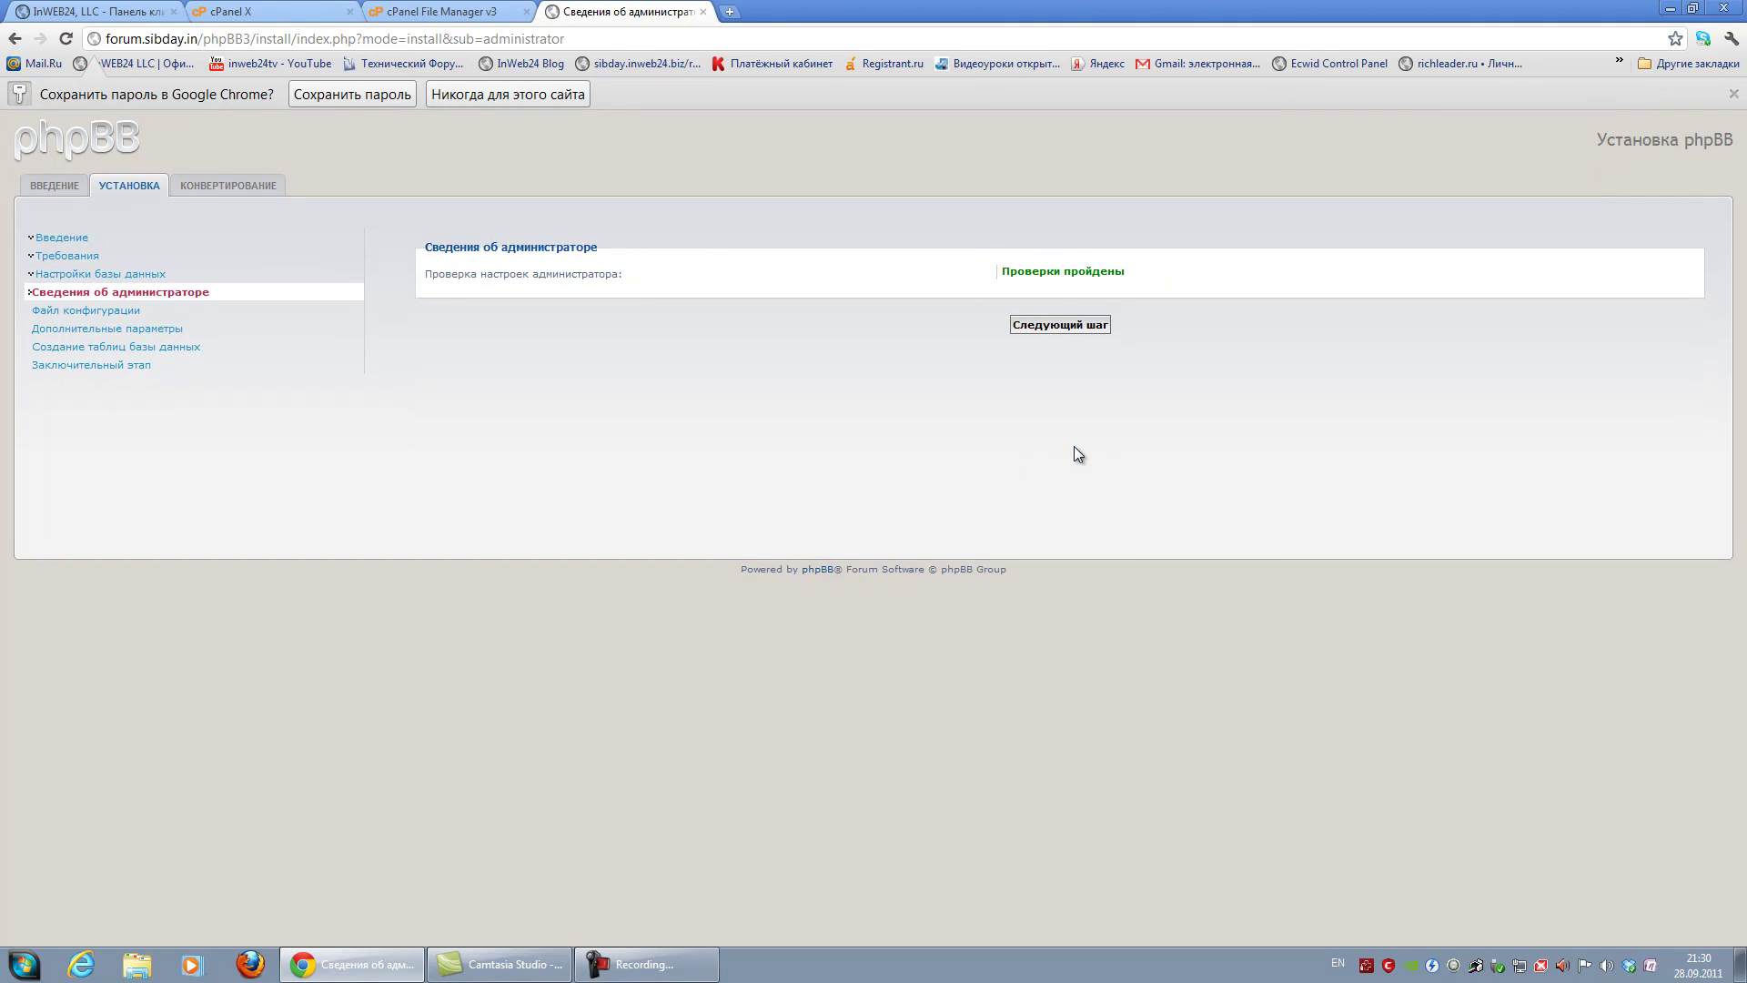
Continue past the configuration file stage and submit the additional parameters with default mail settings and server URL settings for forum.sibday.in
left_click(1060, 325)
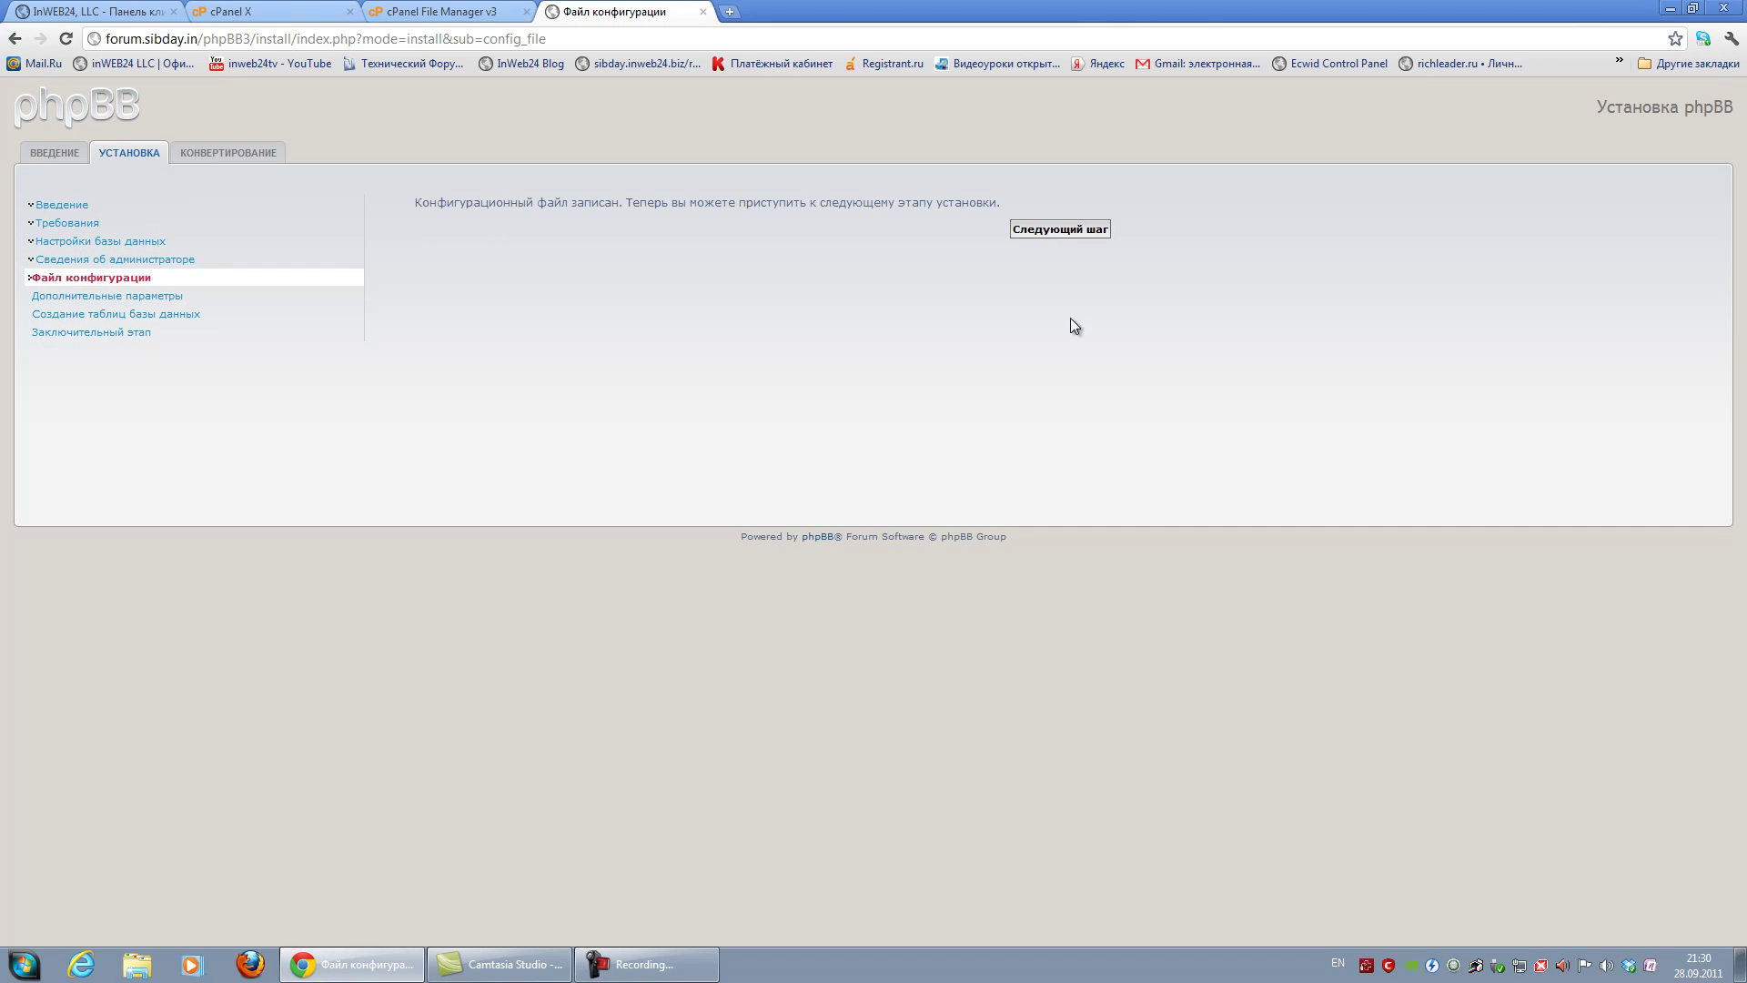
left_click(1059, 229)
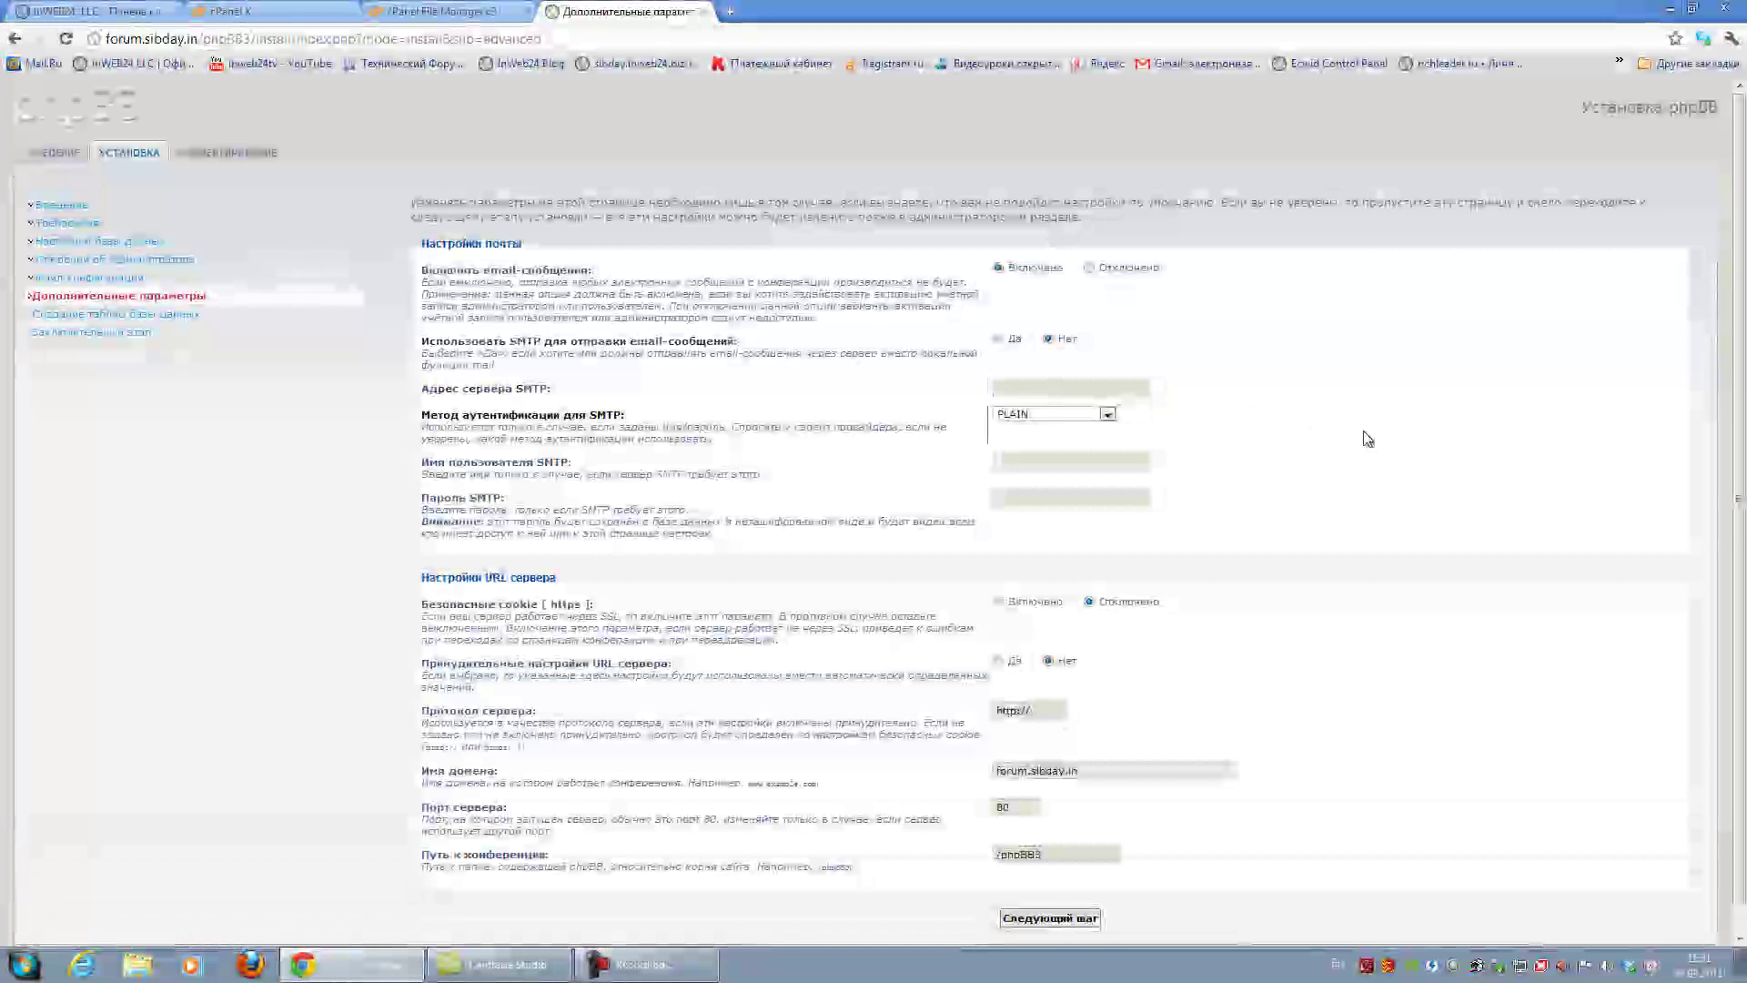
scroll(1365, 437, "down", 1)
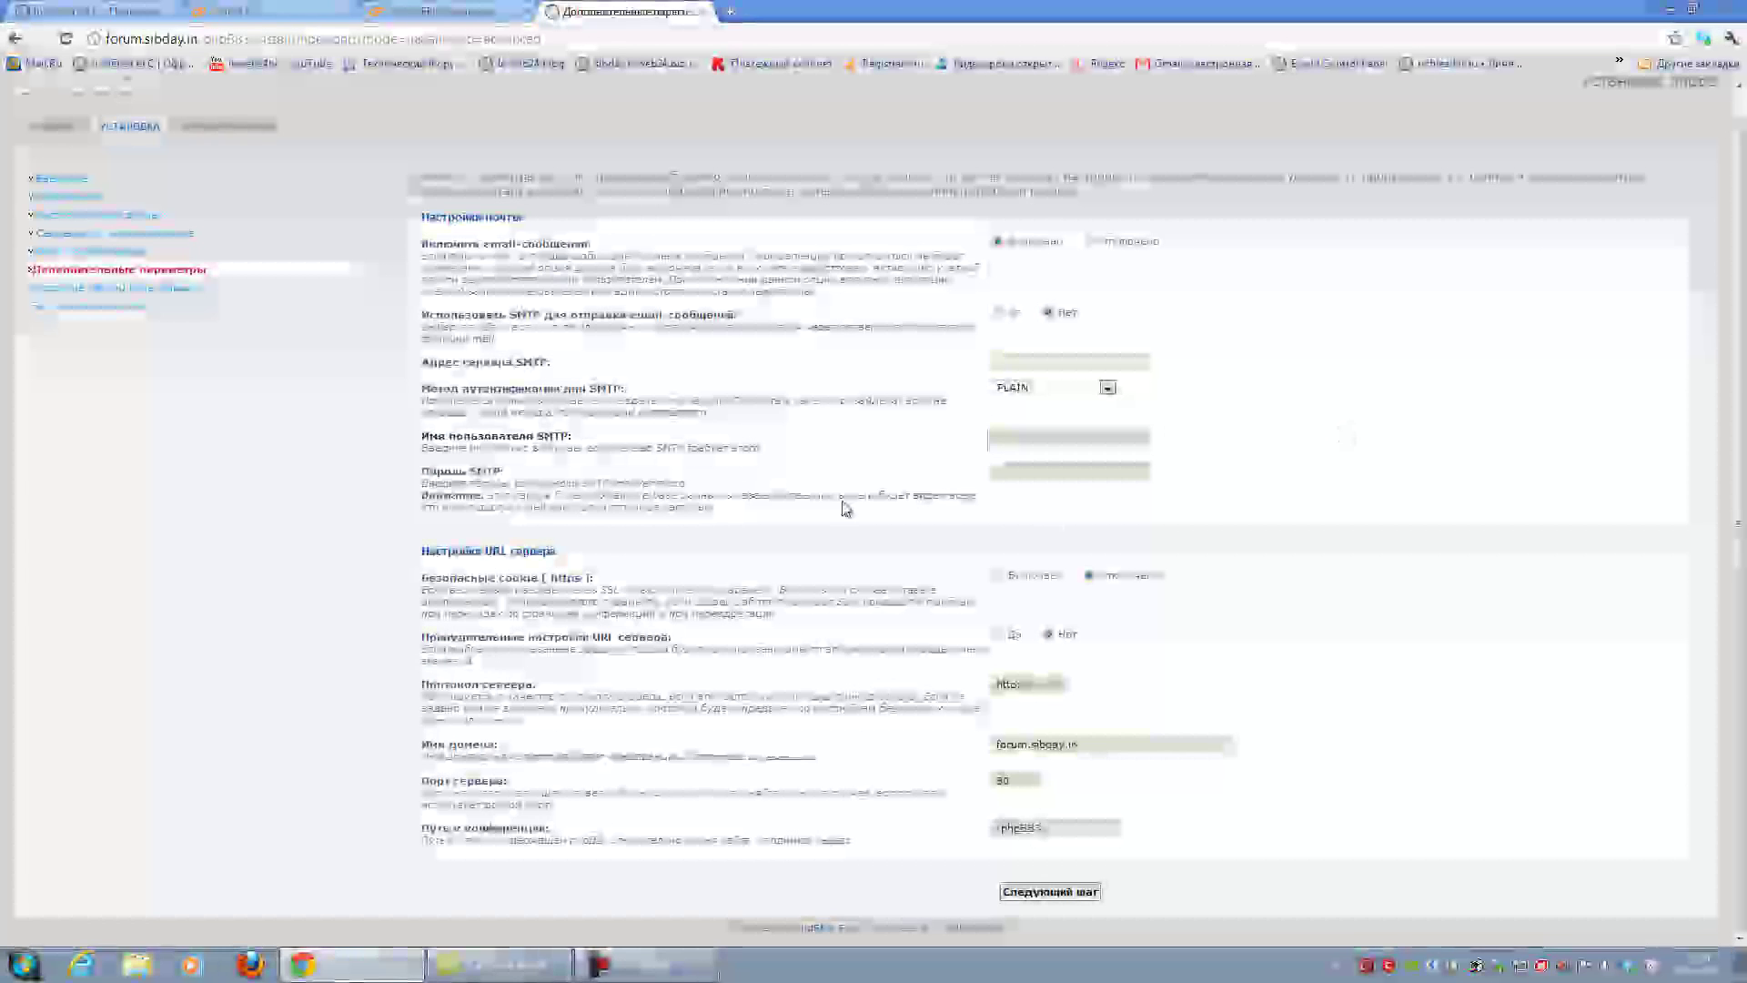
left_click_drag(537, 225, 425, 218)
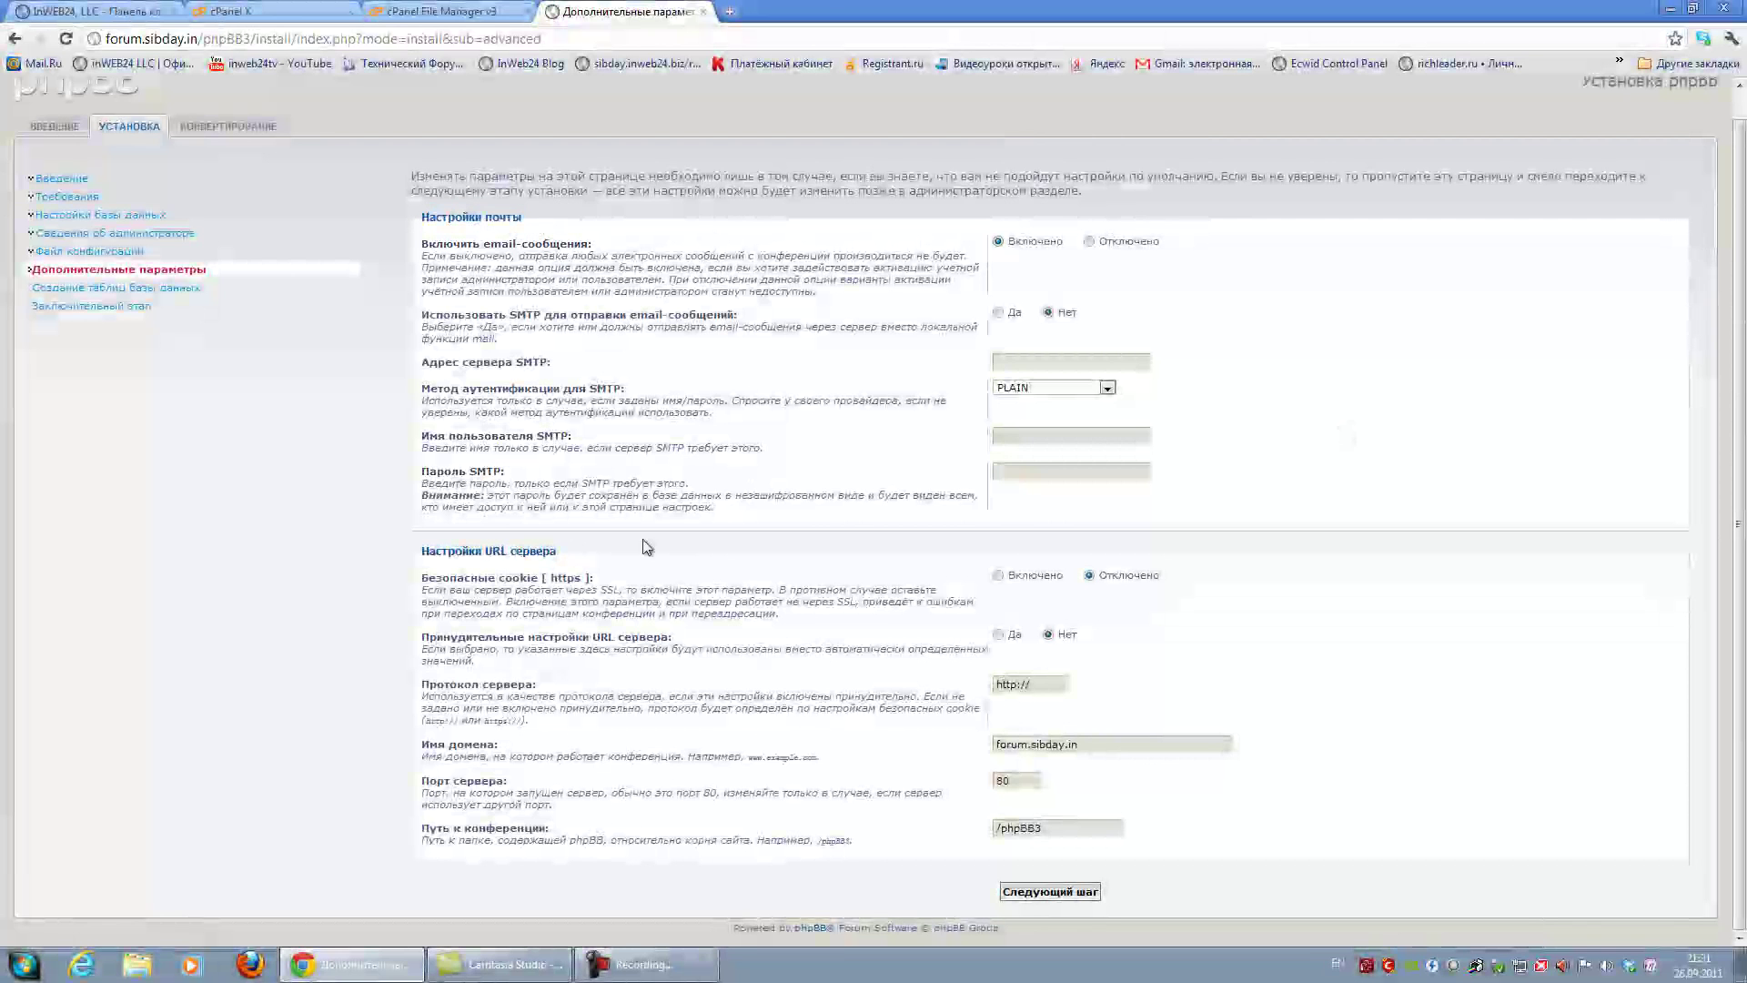
left_click_drag(555, 551, 433, 546)
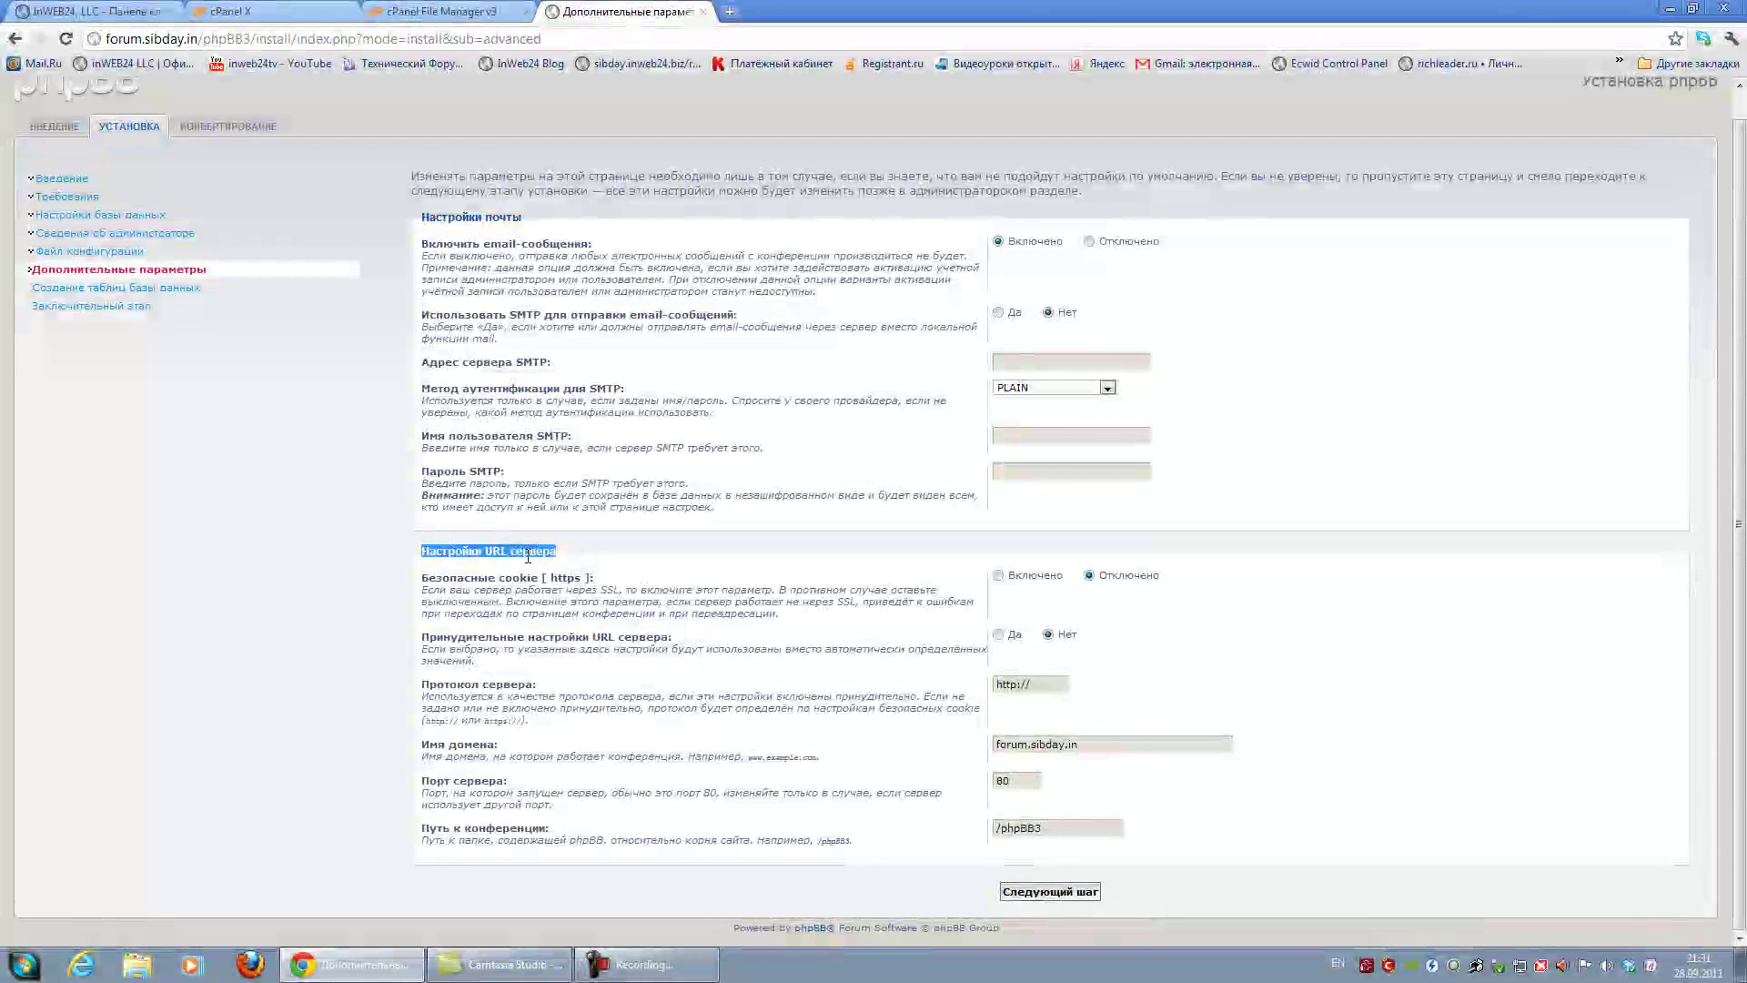
left_click(625, 559)
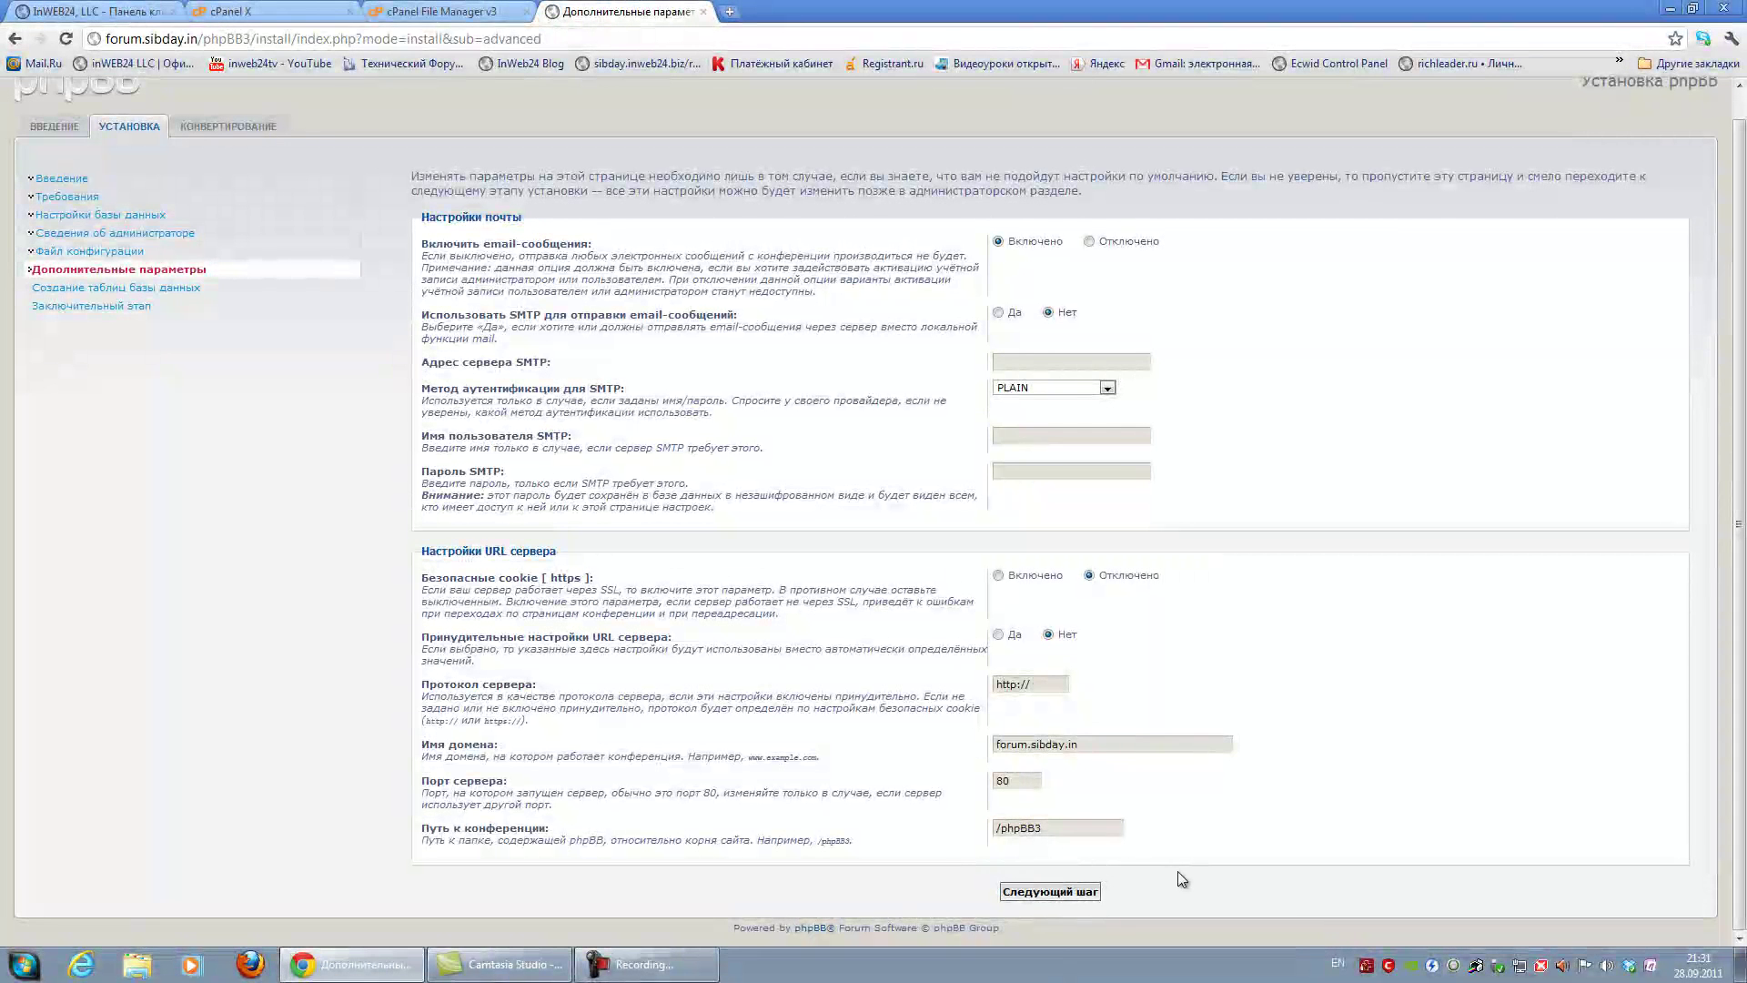
left_click_drag(1111, 744, 974, 744)
left_click(1126, 747)
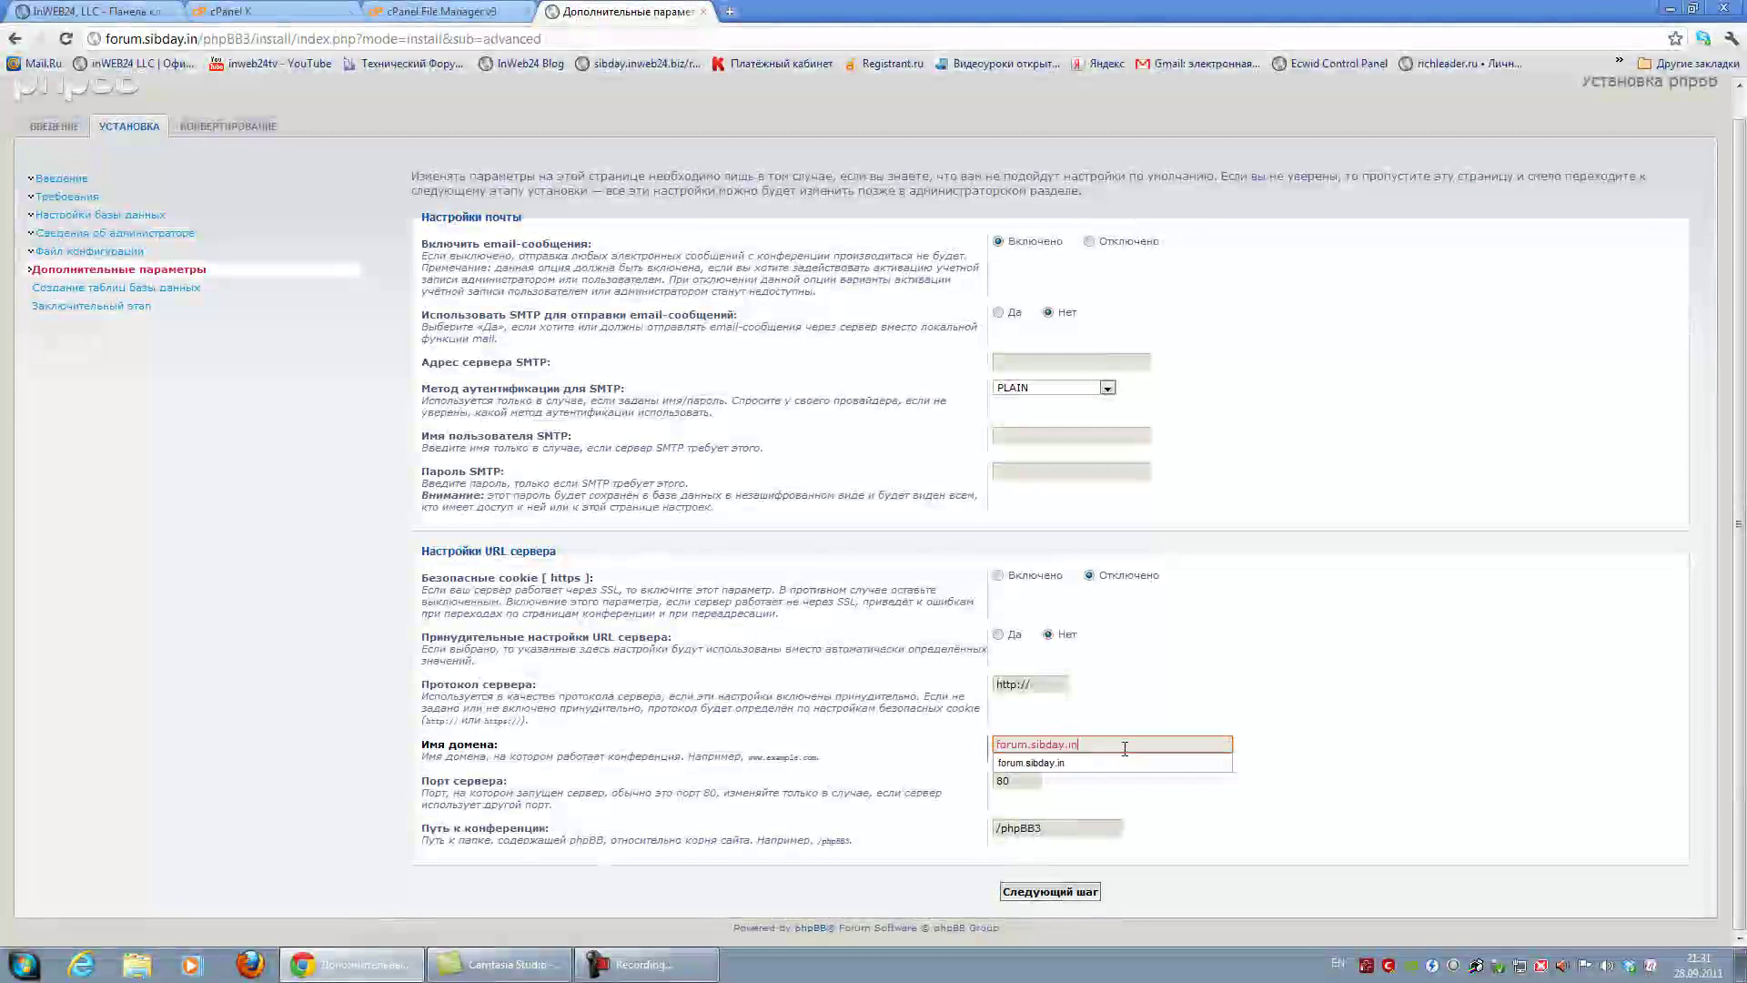
key("Down")
left_click(1314, 786)
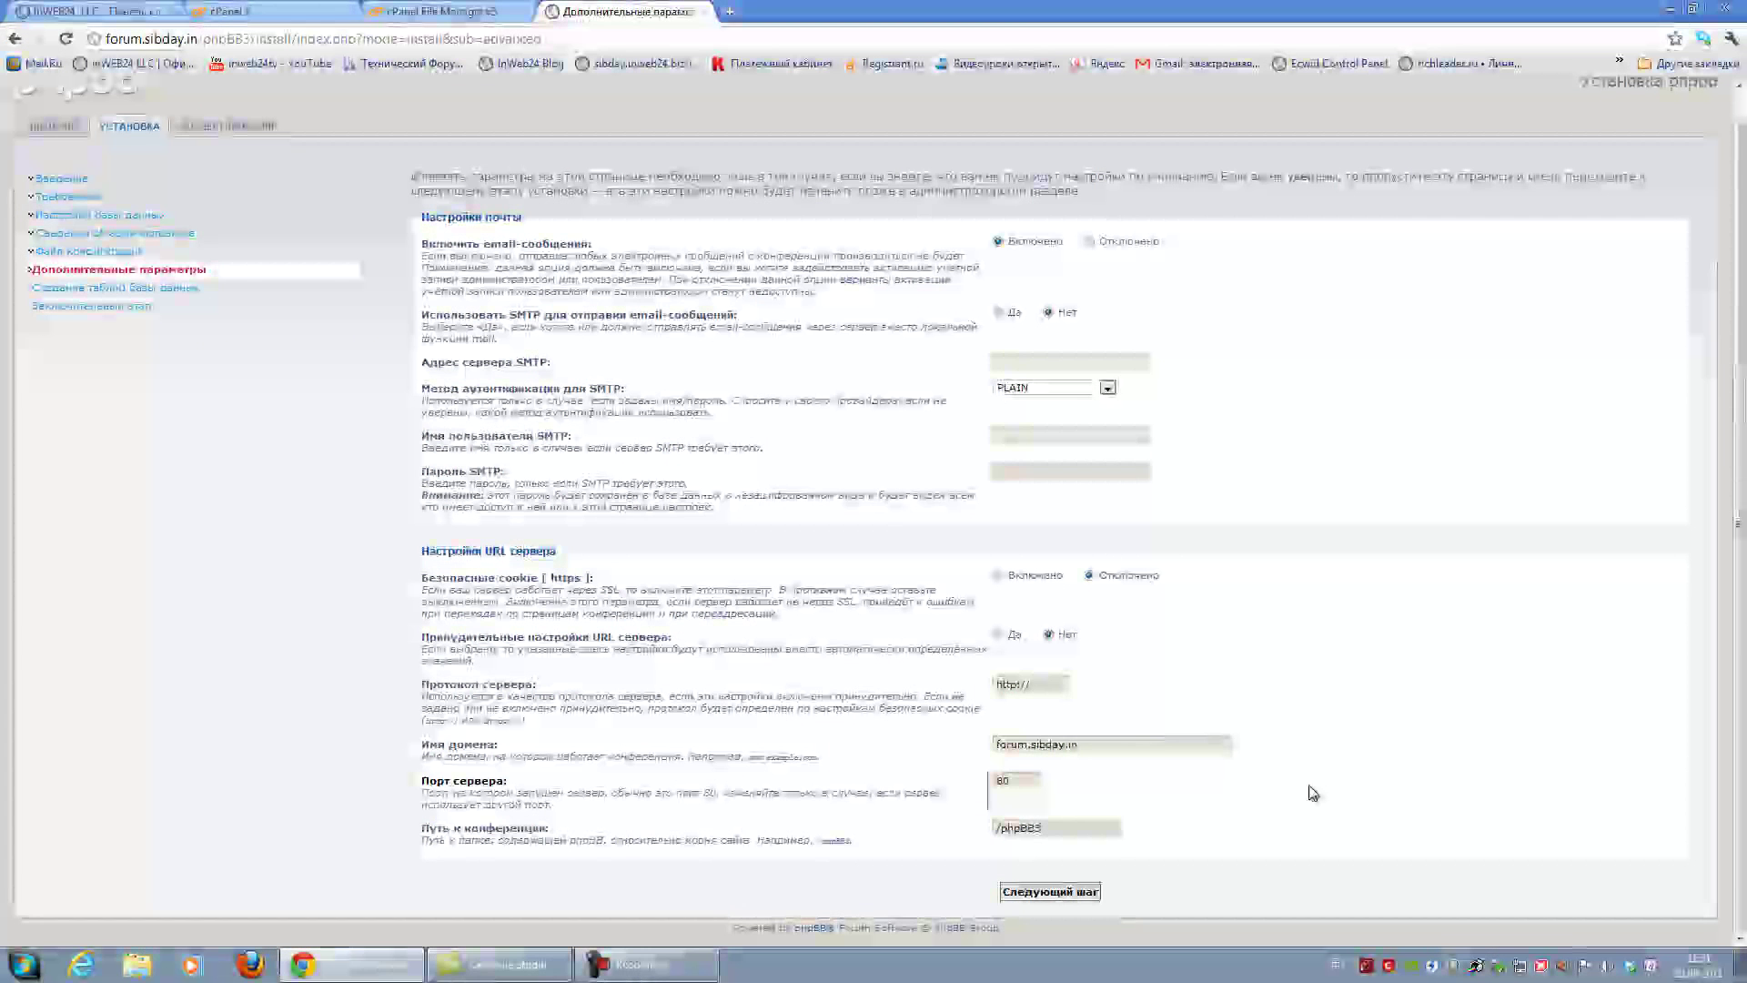
left_click(1085, 895)
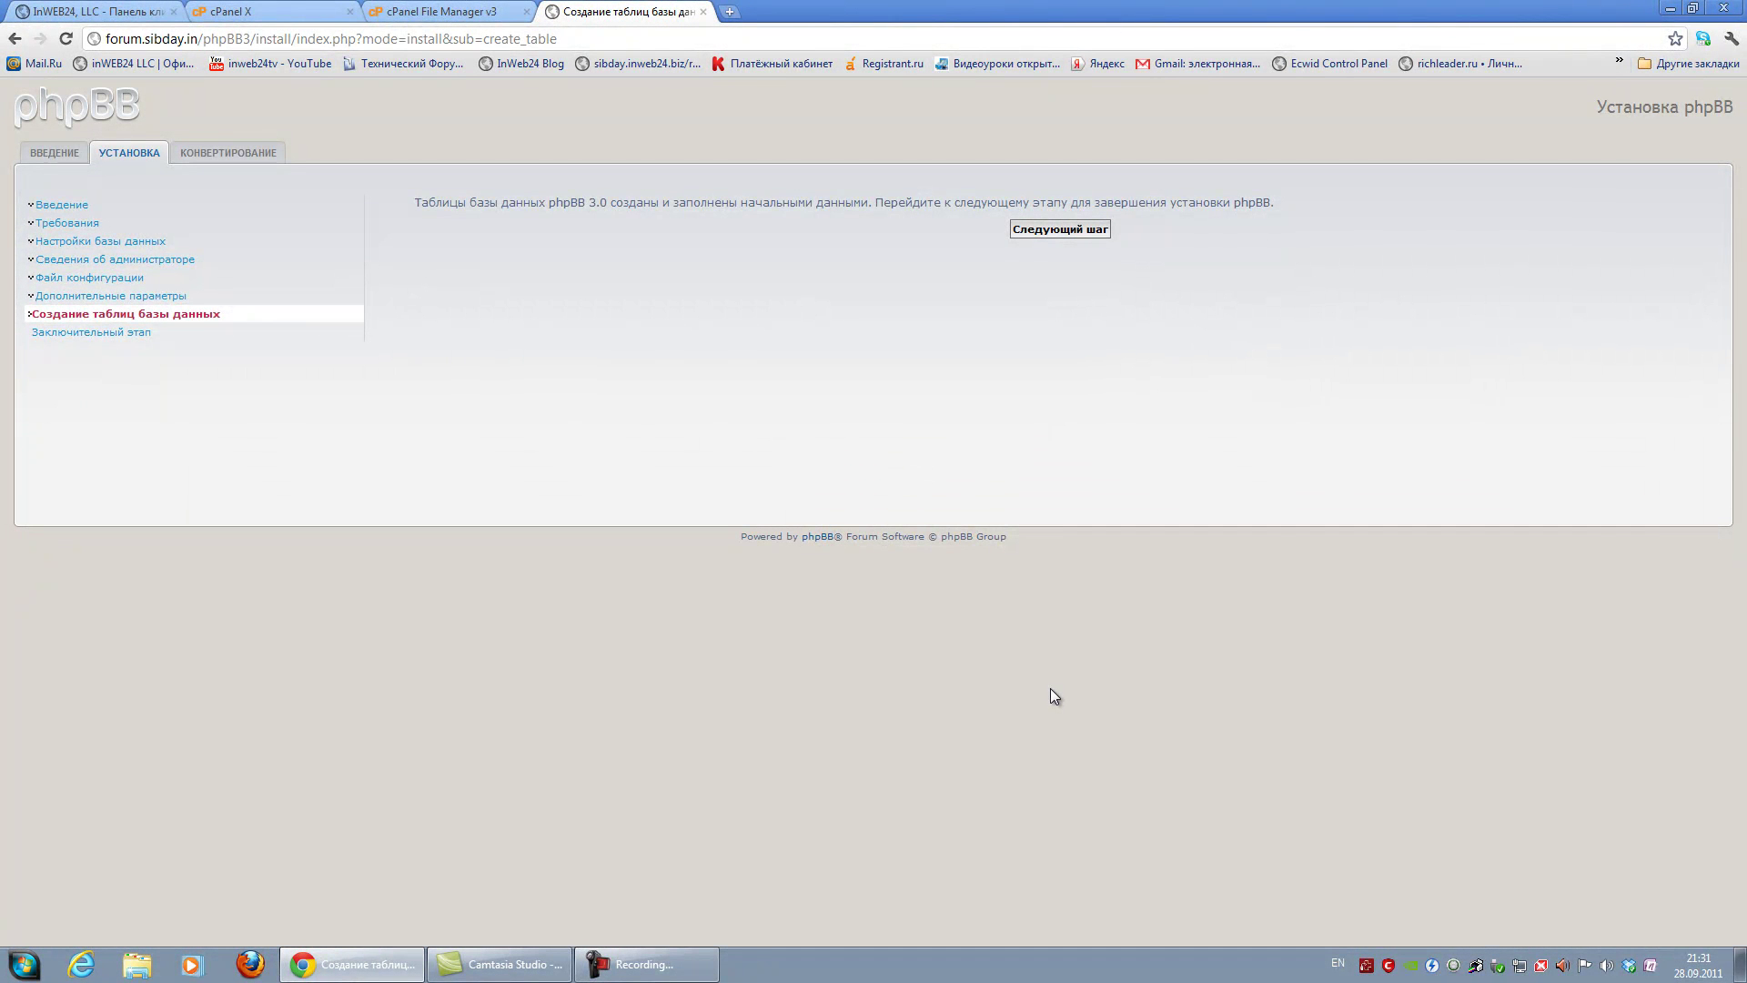
Complete the final installation stage, enter the administration section, and send the statistical information to phpBB
left_click(1076, 233)
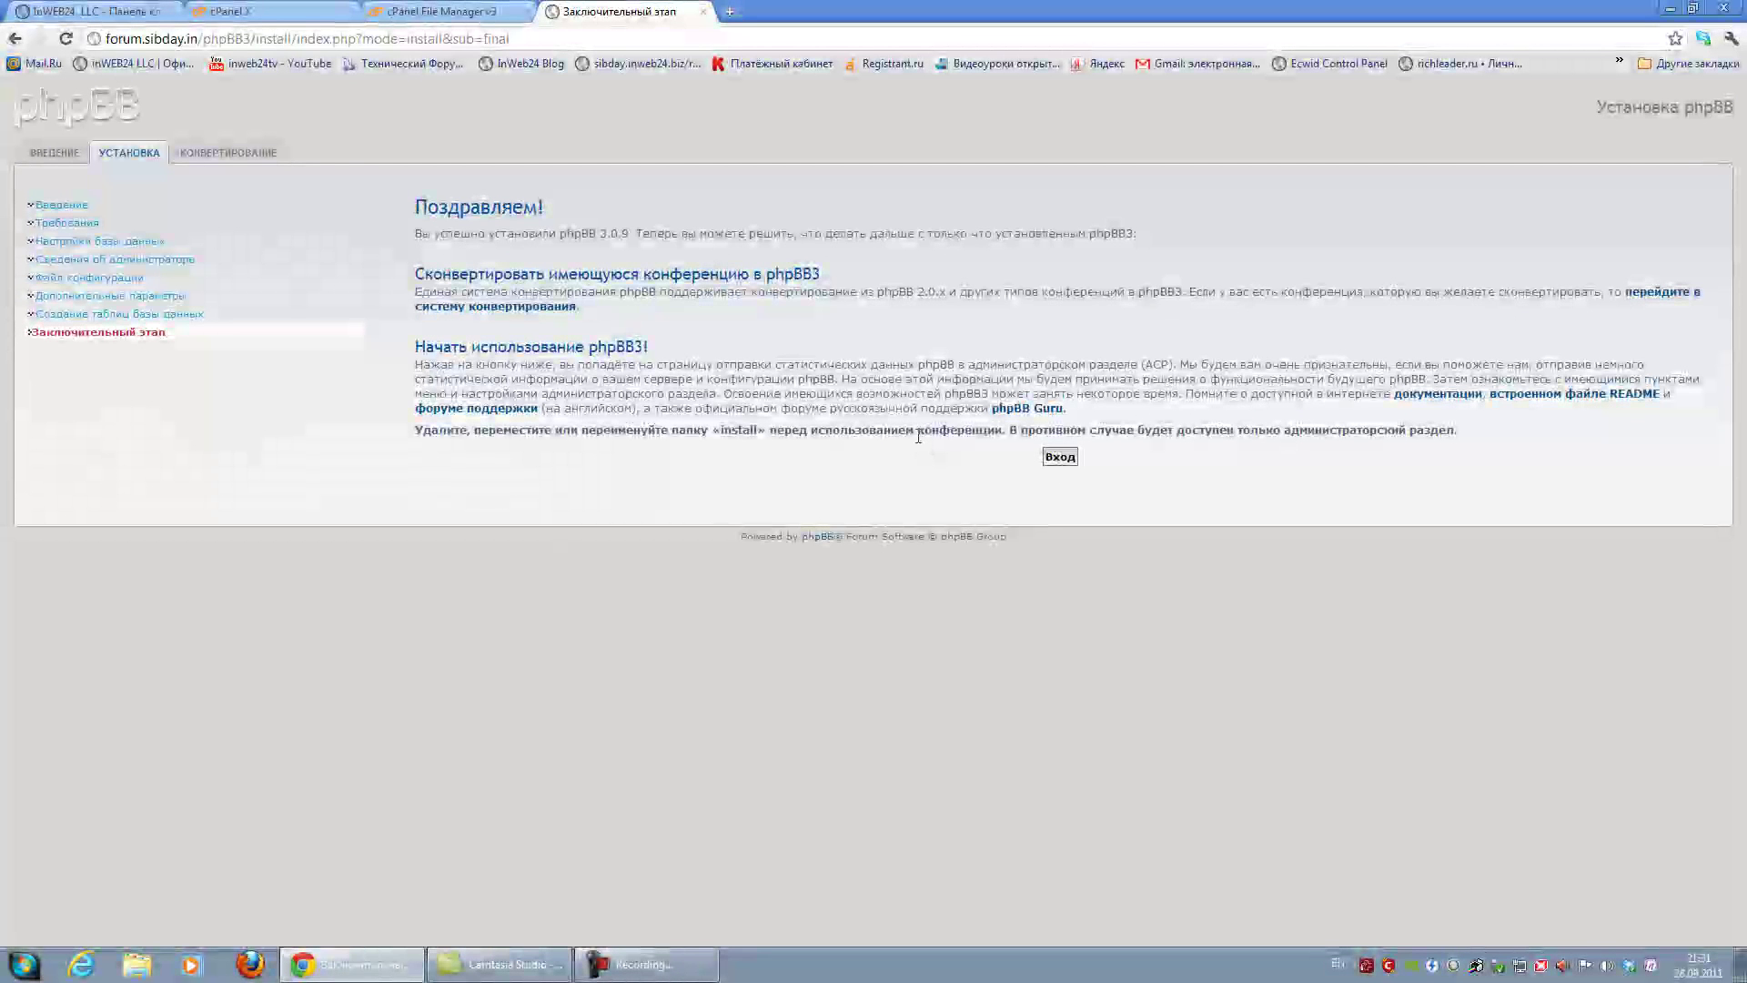
left_click(1060, 457)
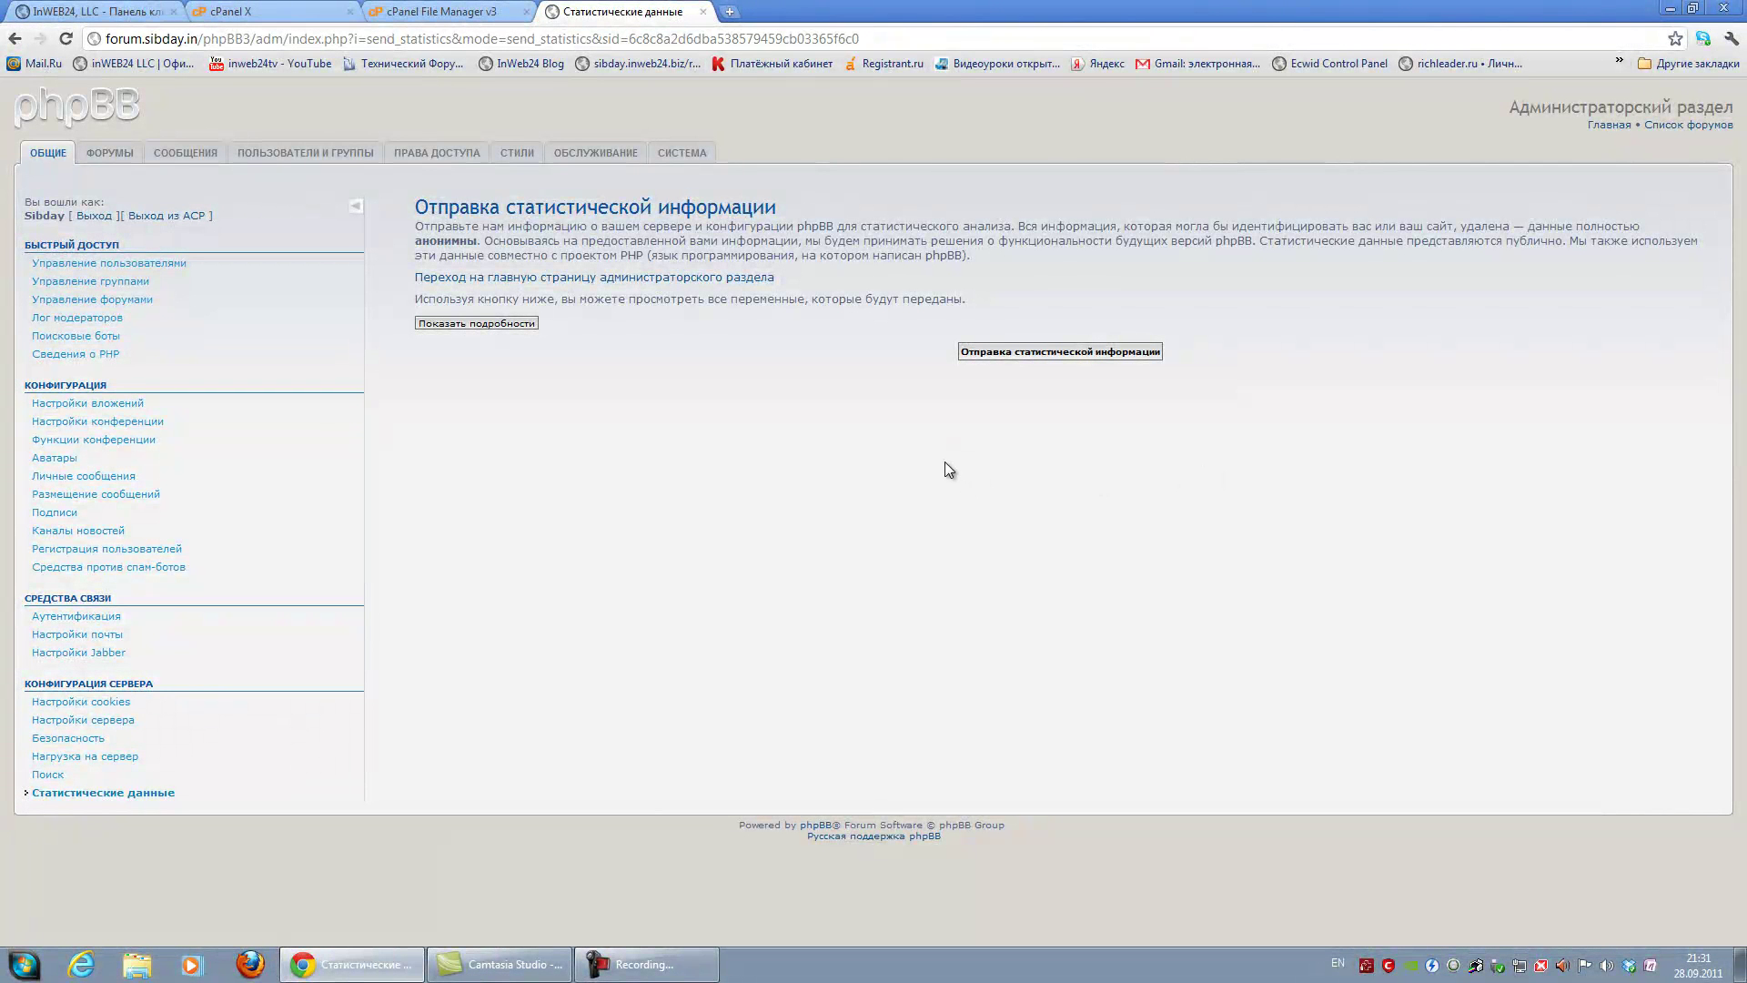
left_click(1051, 351)
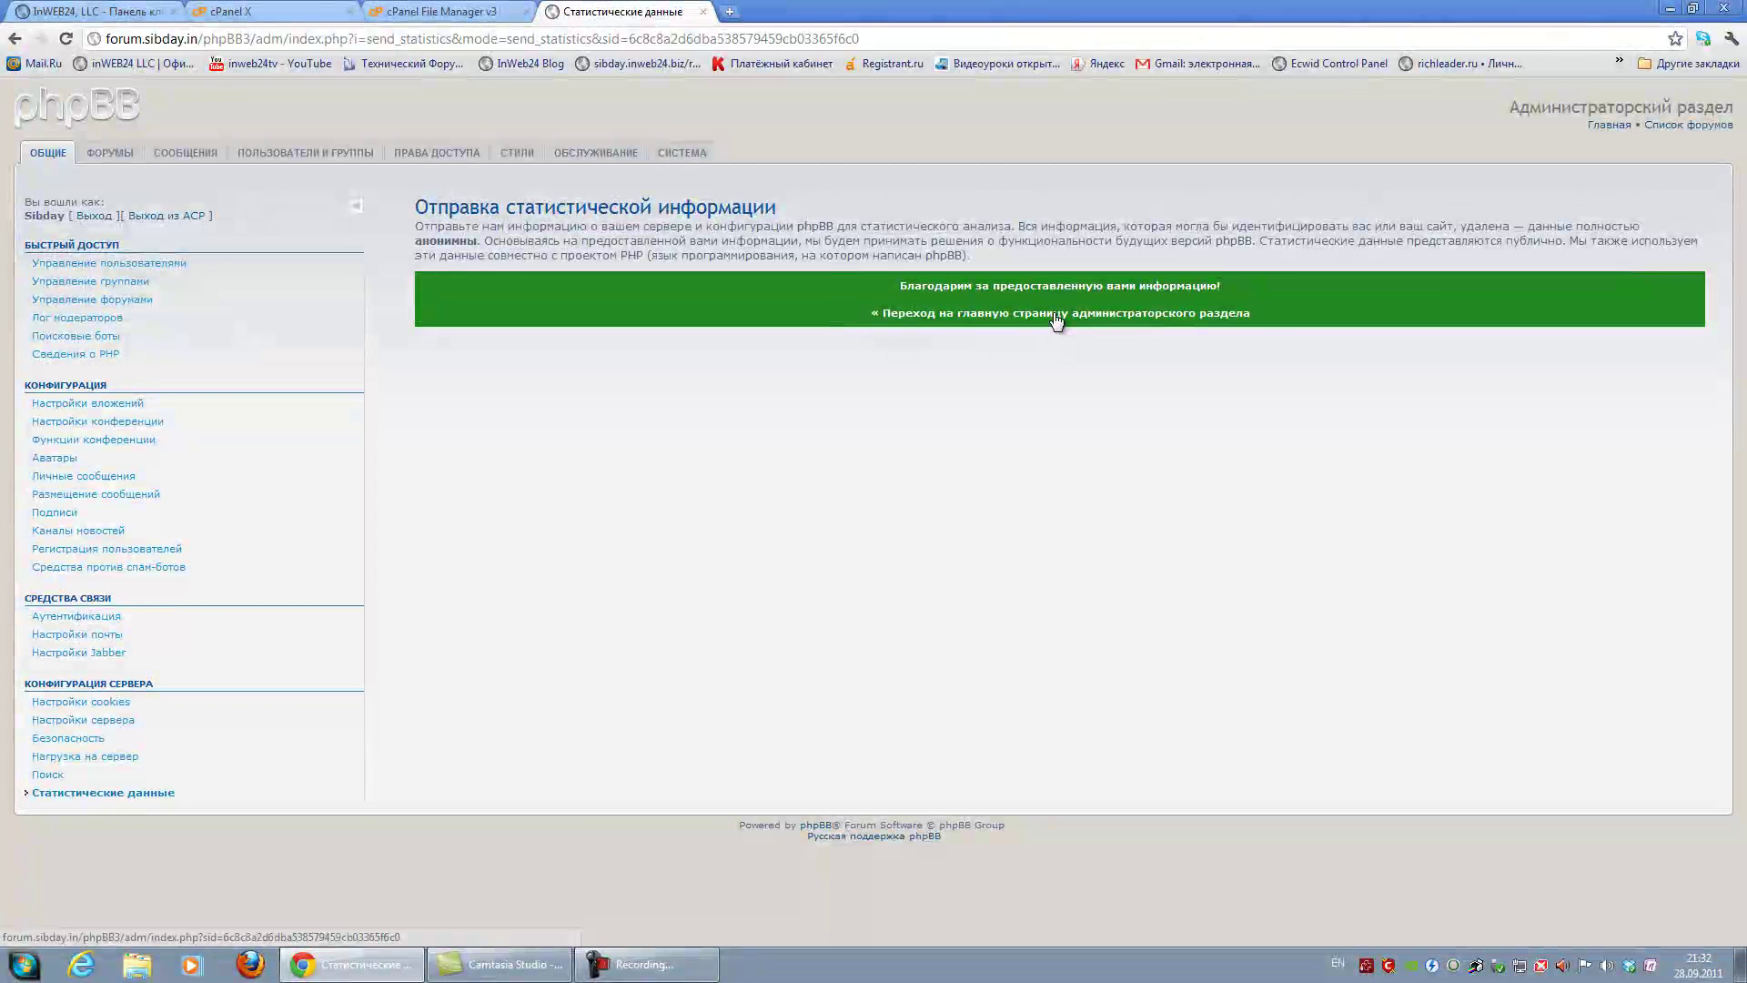
Go to the main page of the administration section and examine the warning about the install folder
left_click(1057, 314)
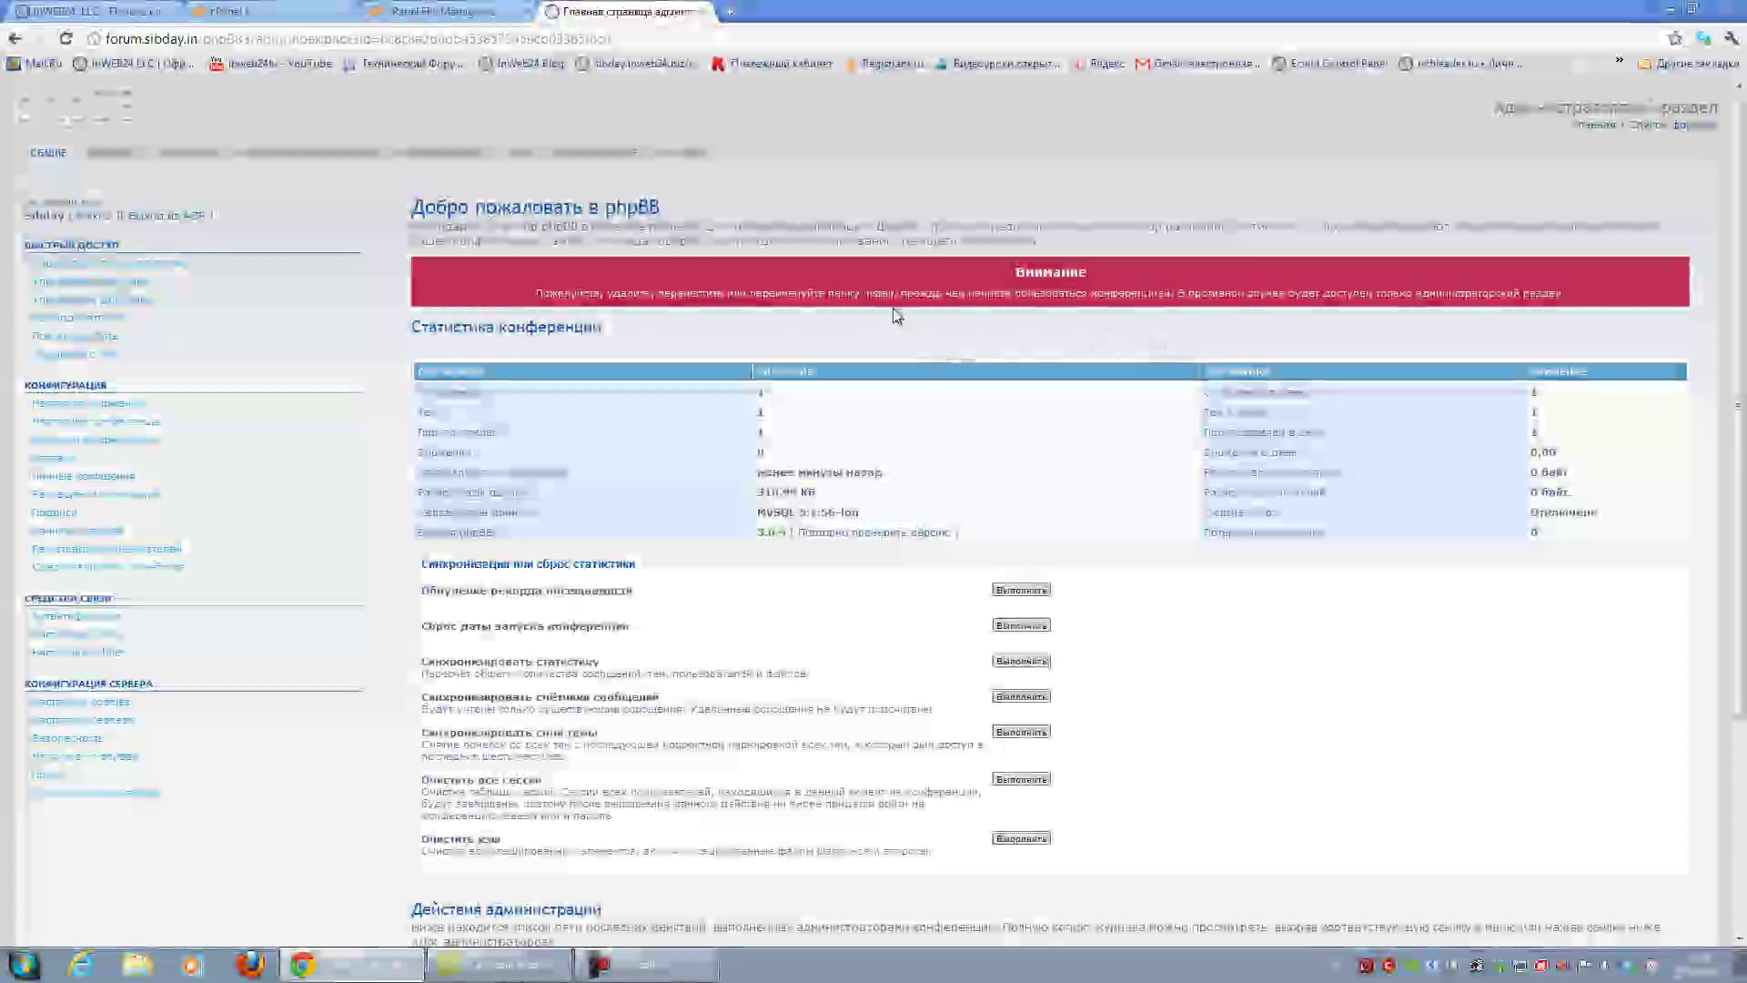
left_click_drag(862, 292, 896, 293)
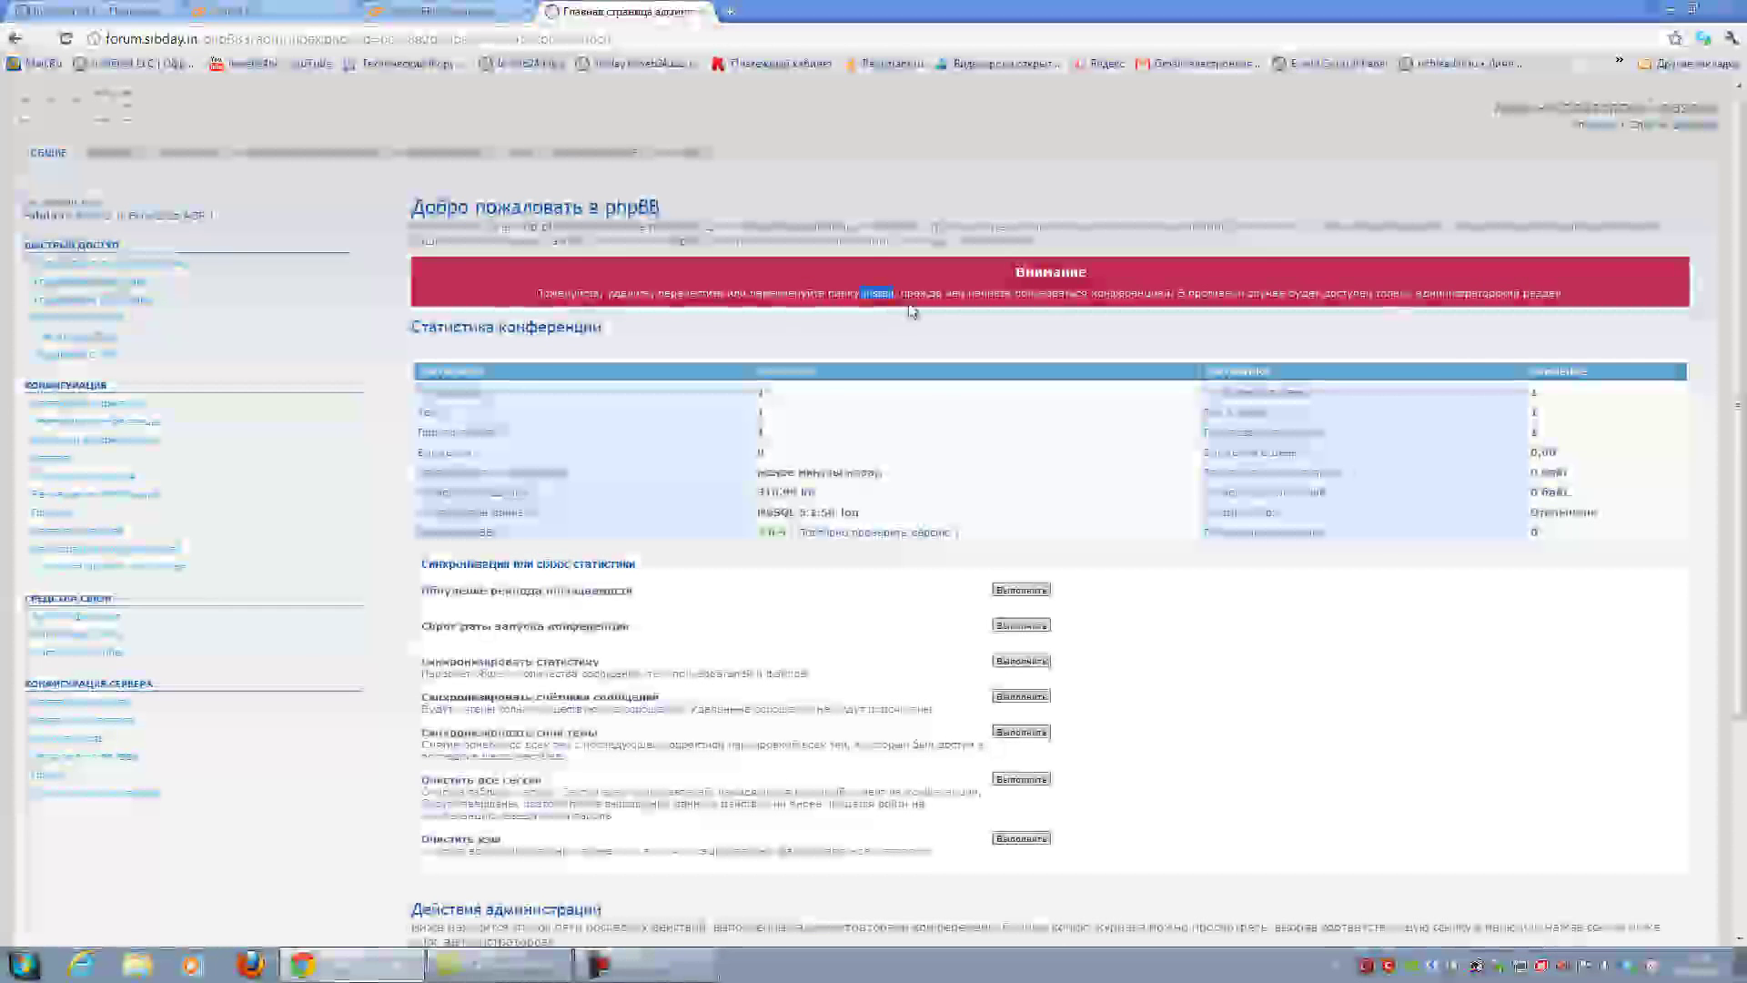
left_click(902, 292)
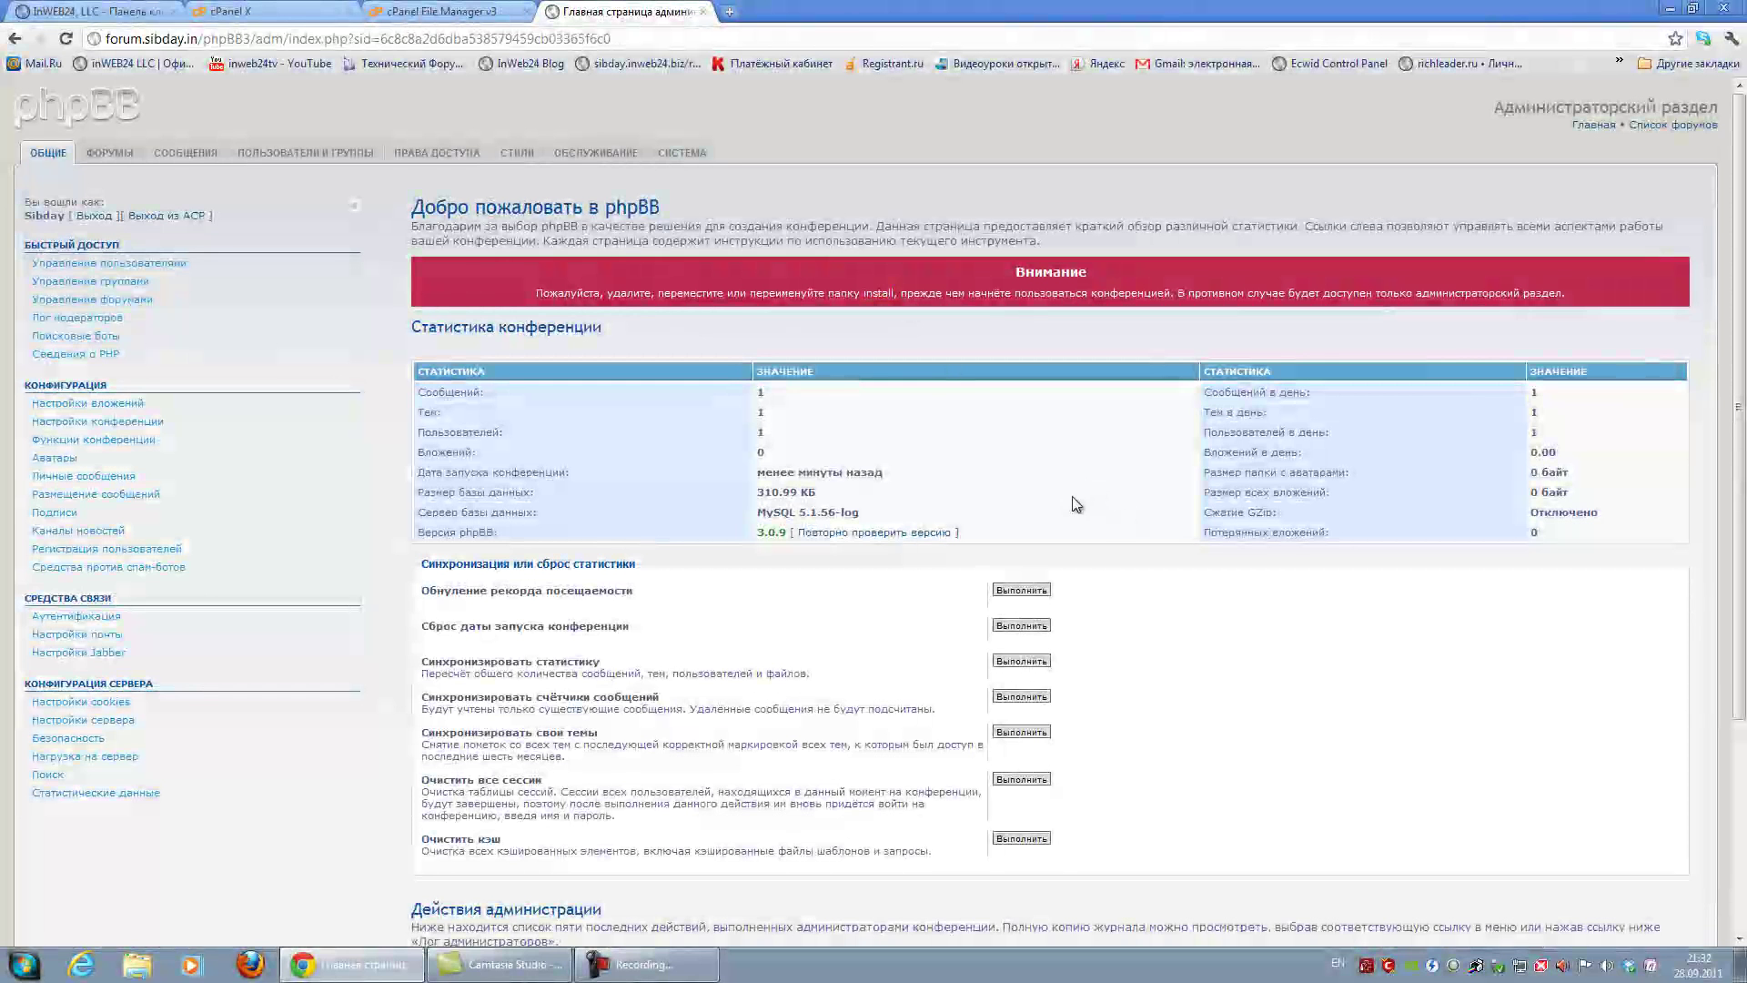
Switch to the cPanel File Manager and delete the install folder from public_html/forum/phpBB3
left_click(412, 18)
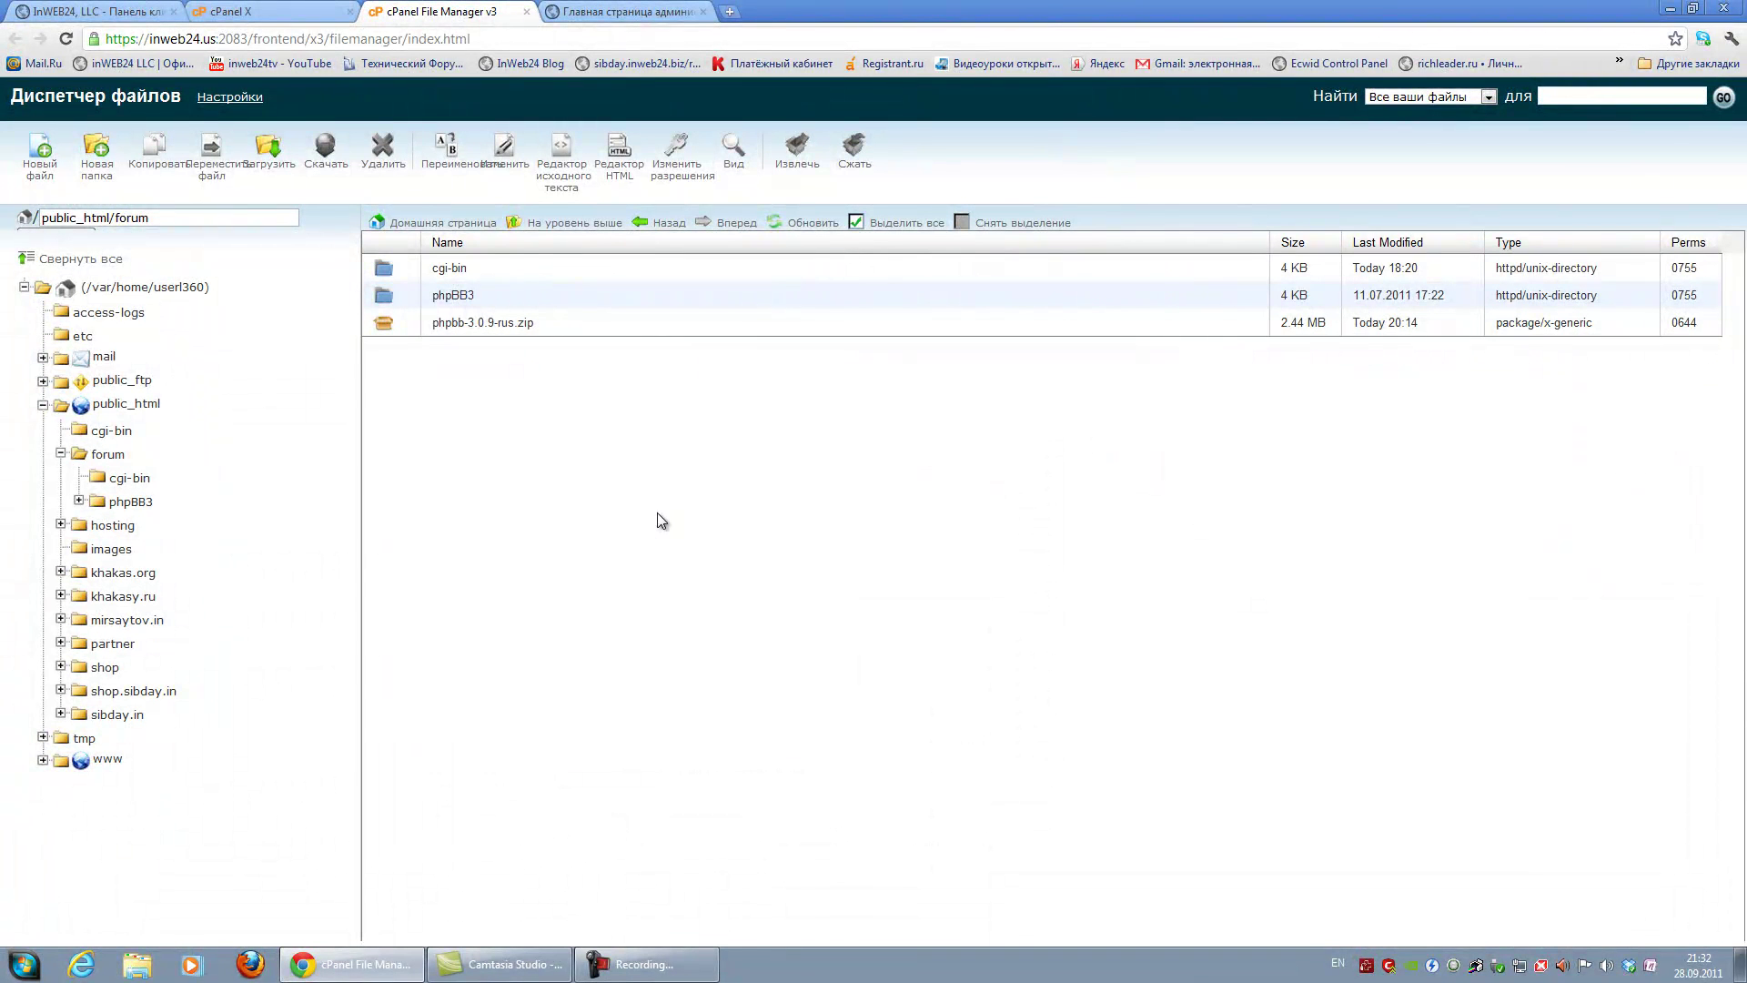
left_click(392, 296)
double_click(391, 296)
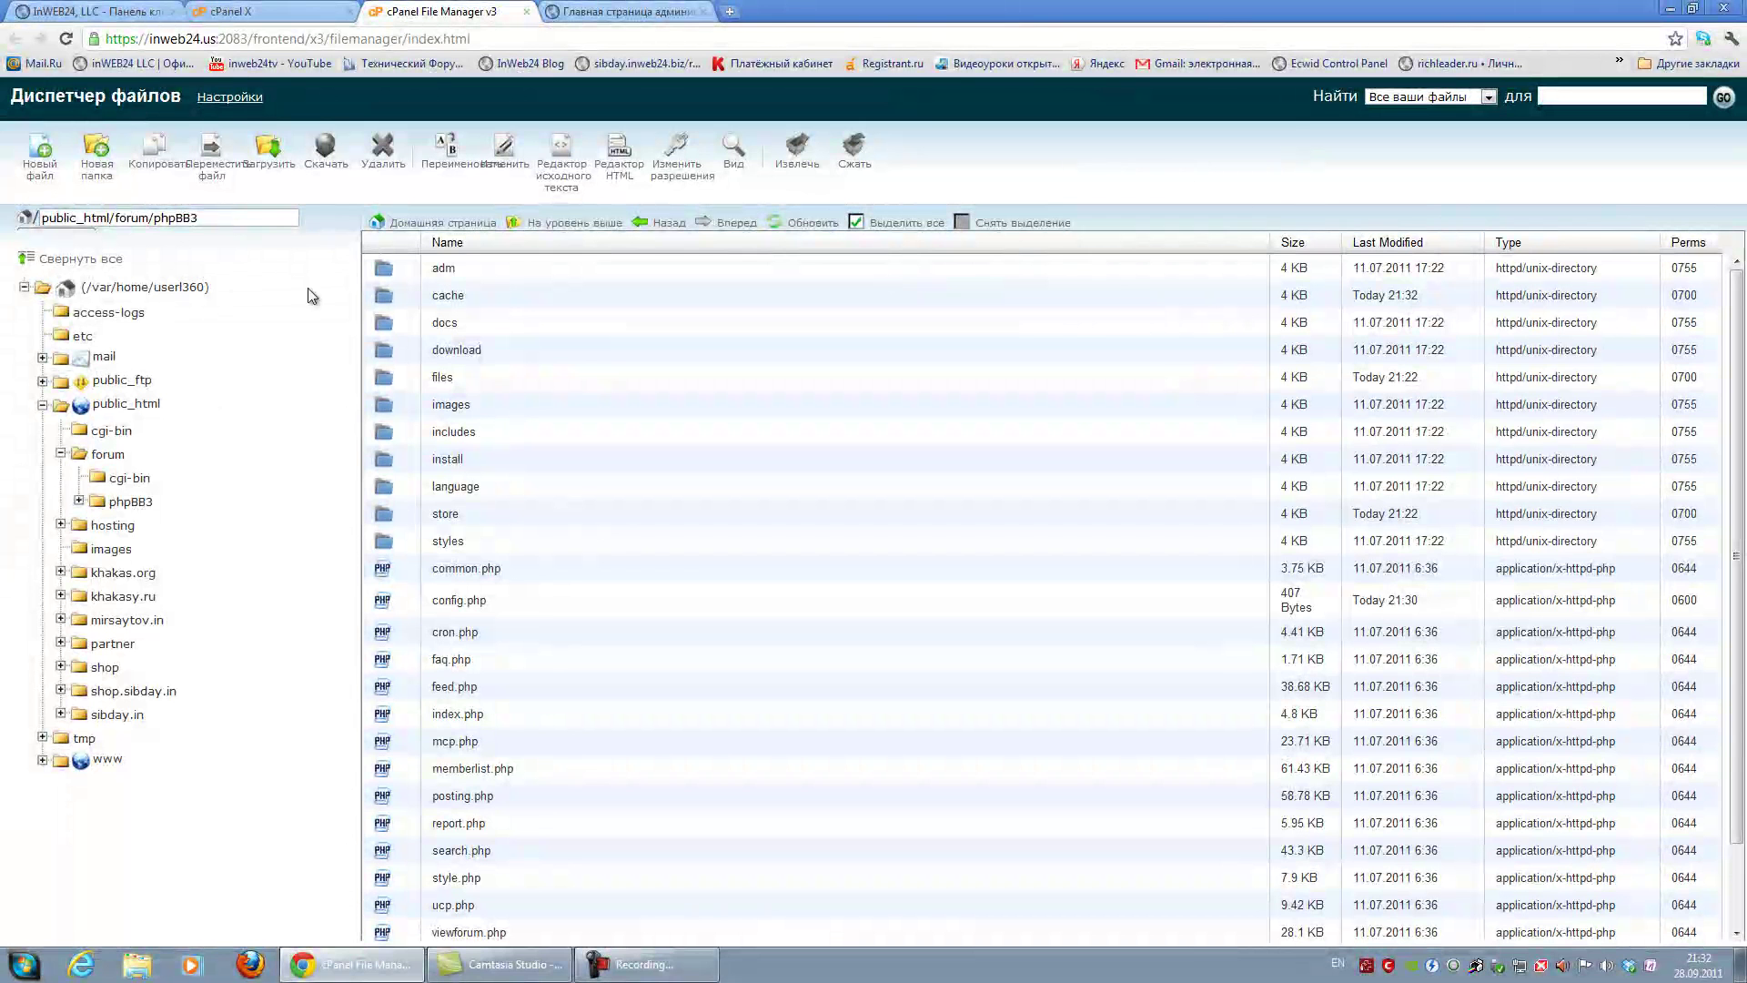
left_click(388, 463)
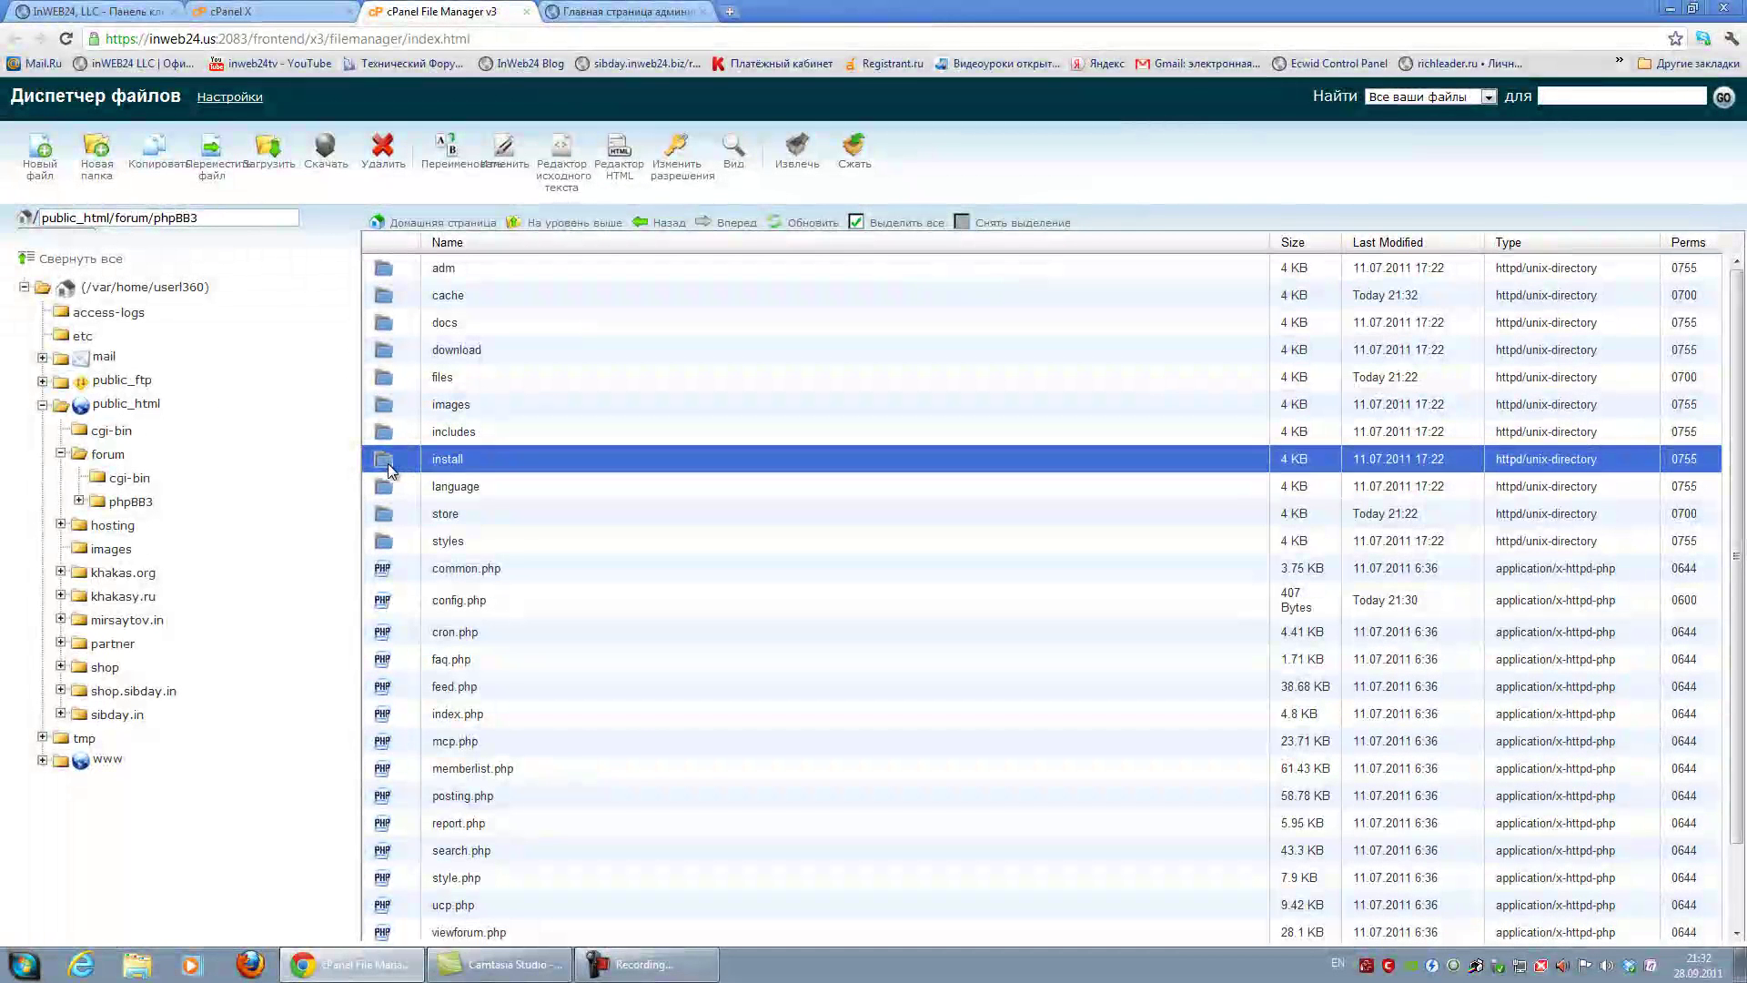
left_click(384, 153)
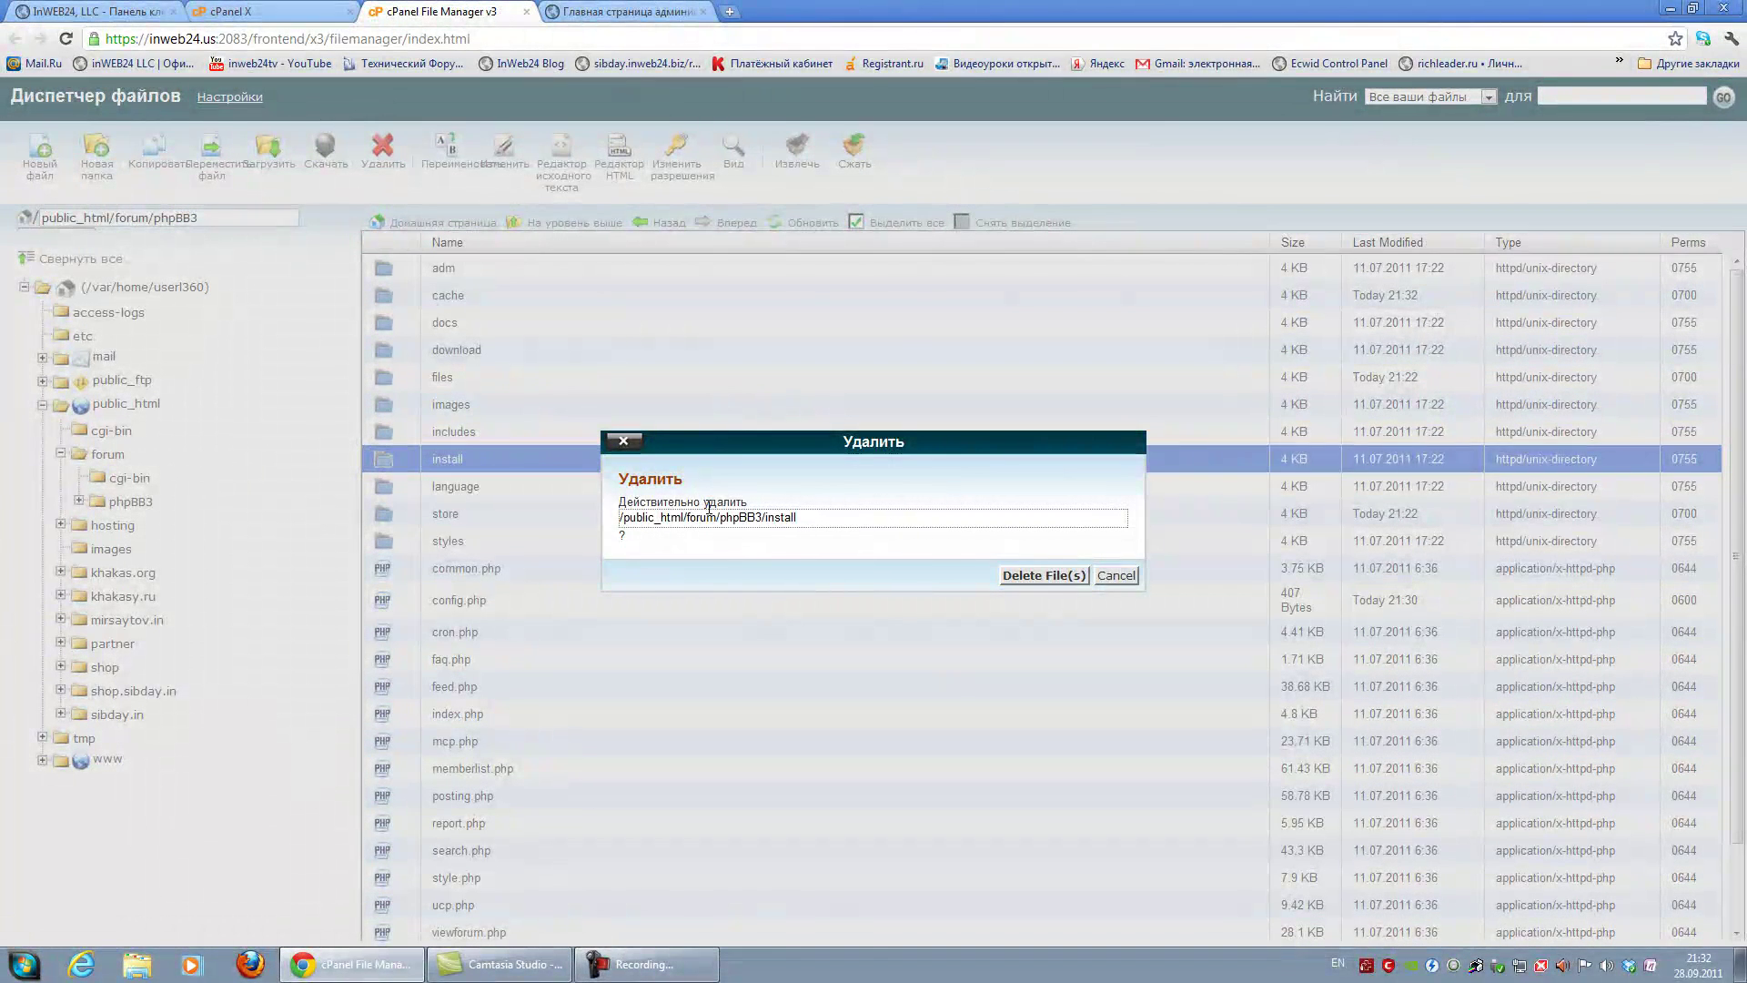
left_click(1036, 577)
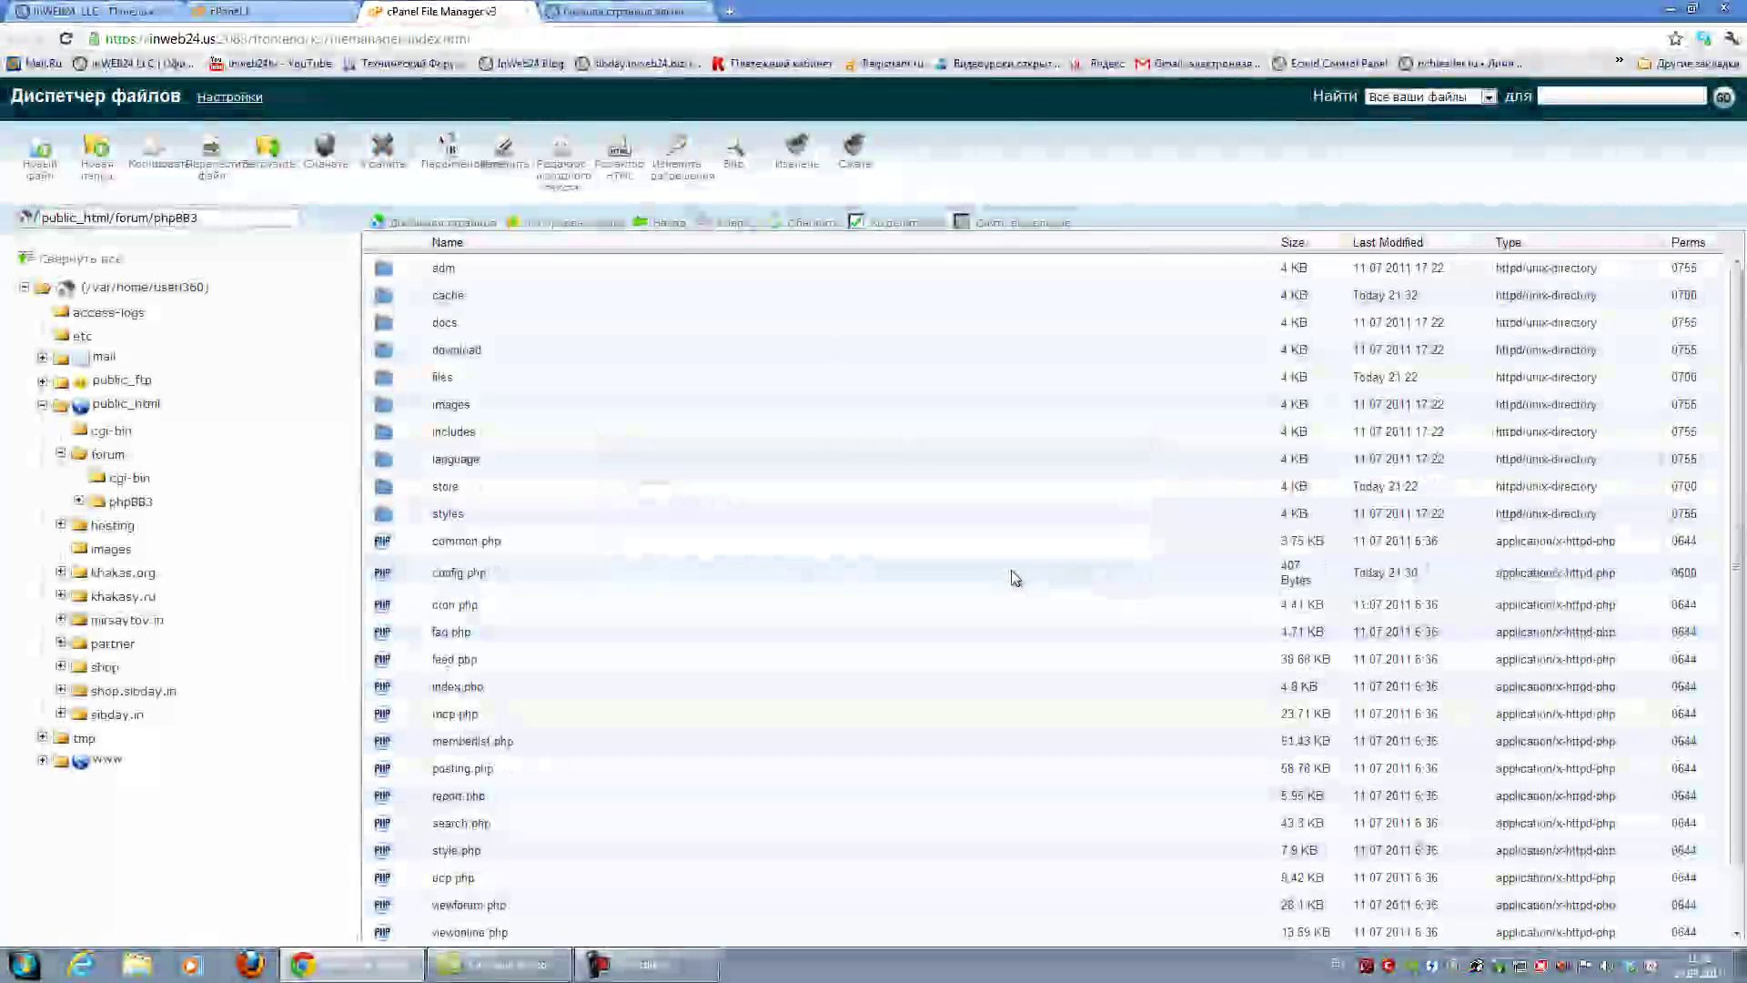
Return to the phpBB administration page, reload it, and go to the board settings (Настройки конференции)
left_click(634, 12)
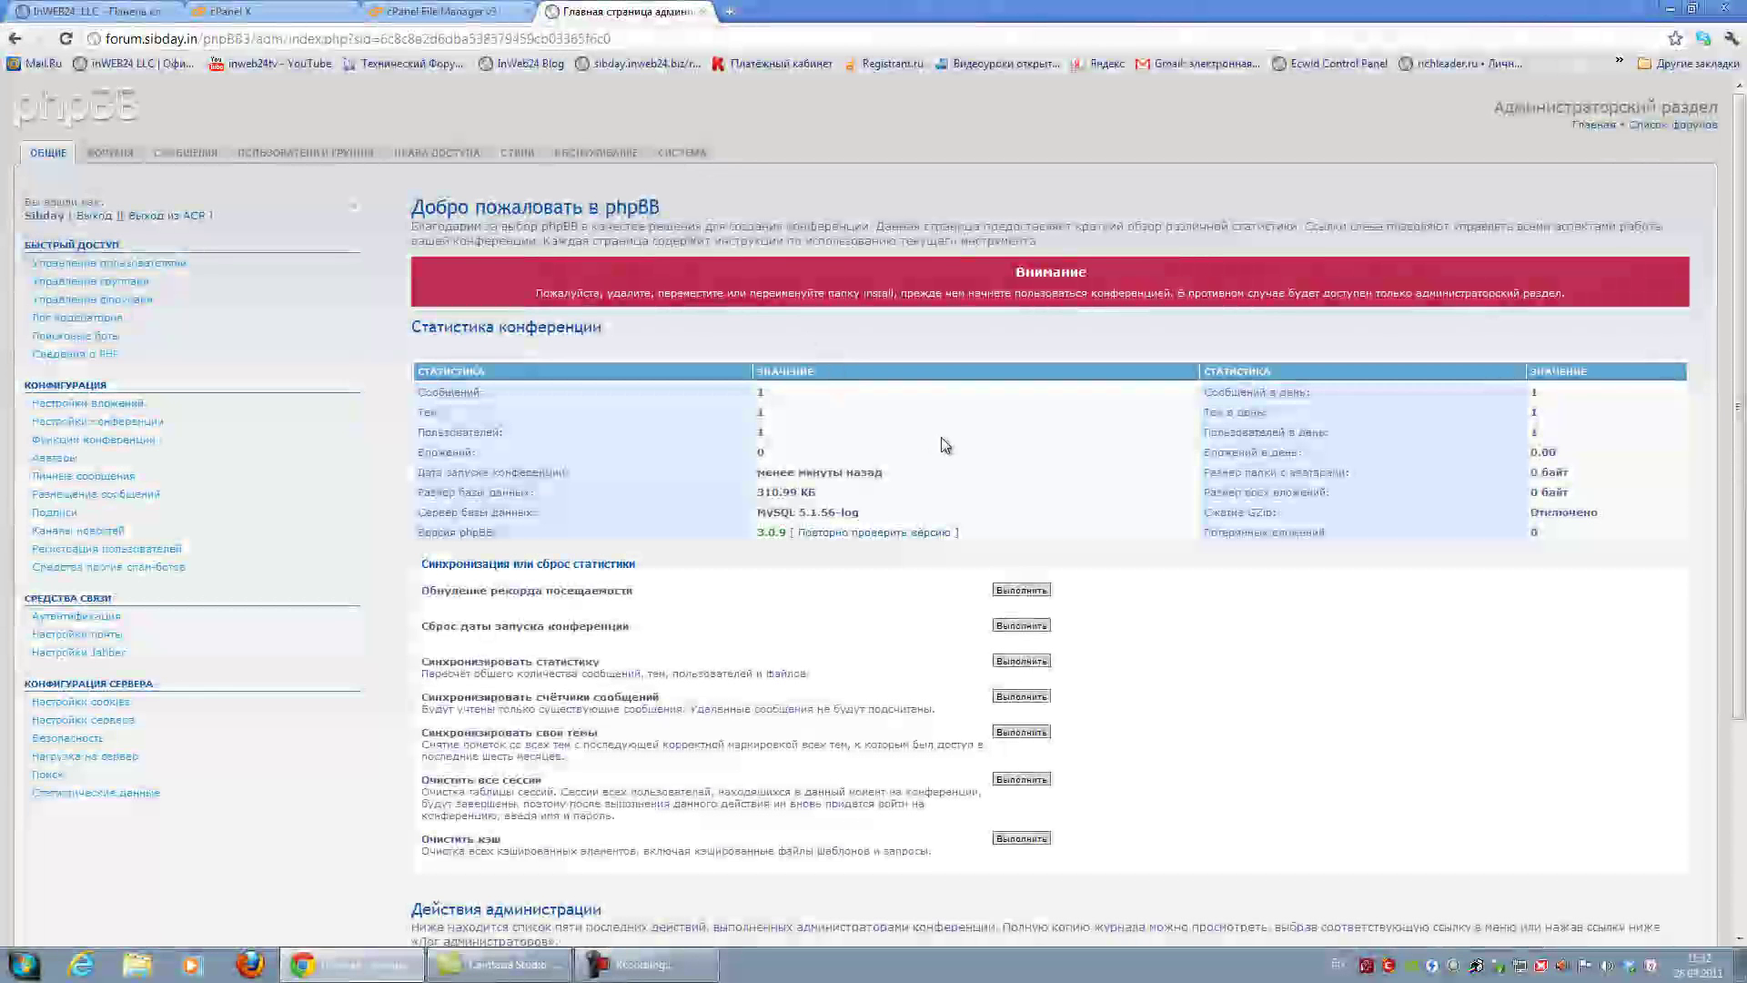
left_click(65, 38)
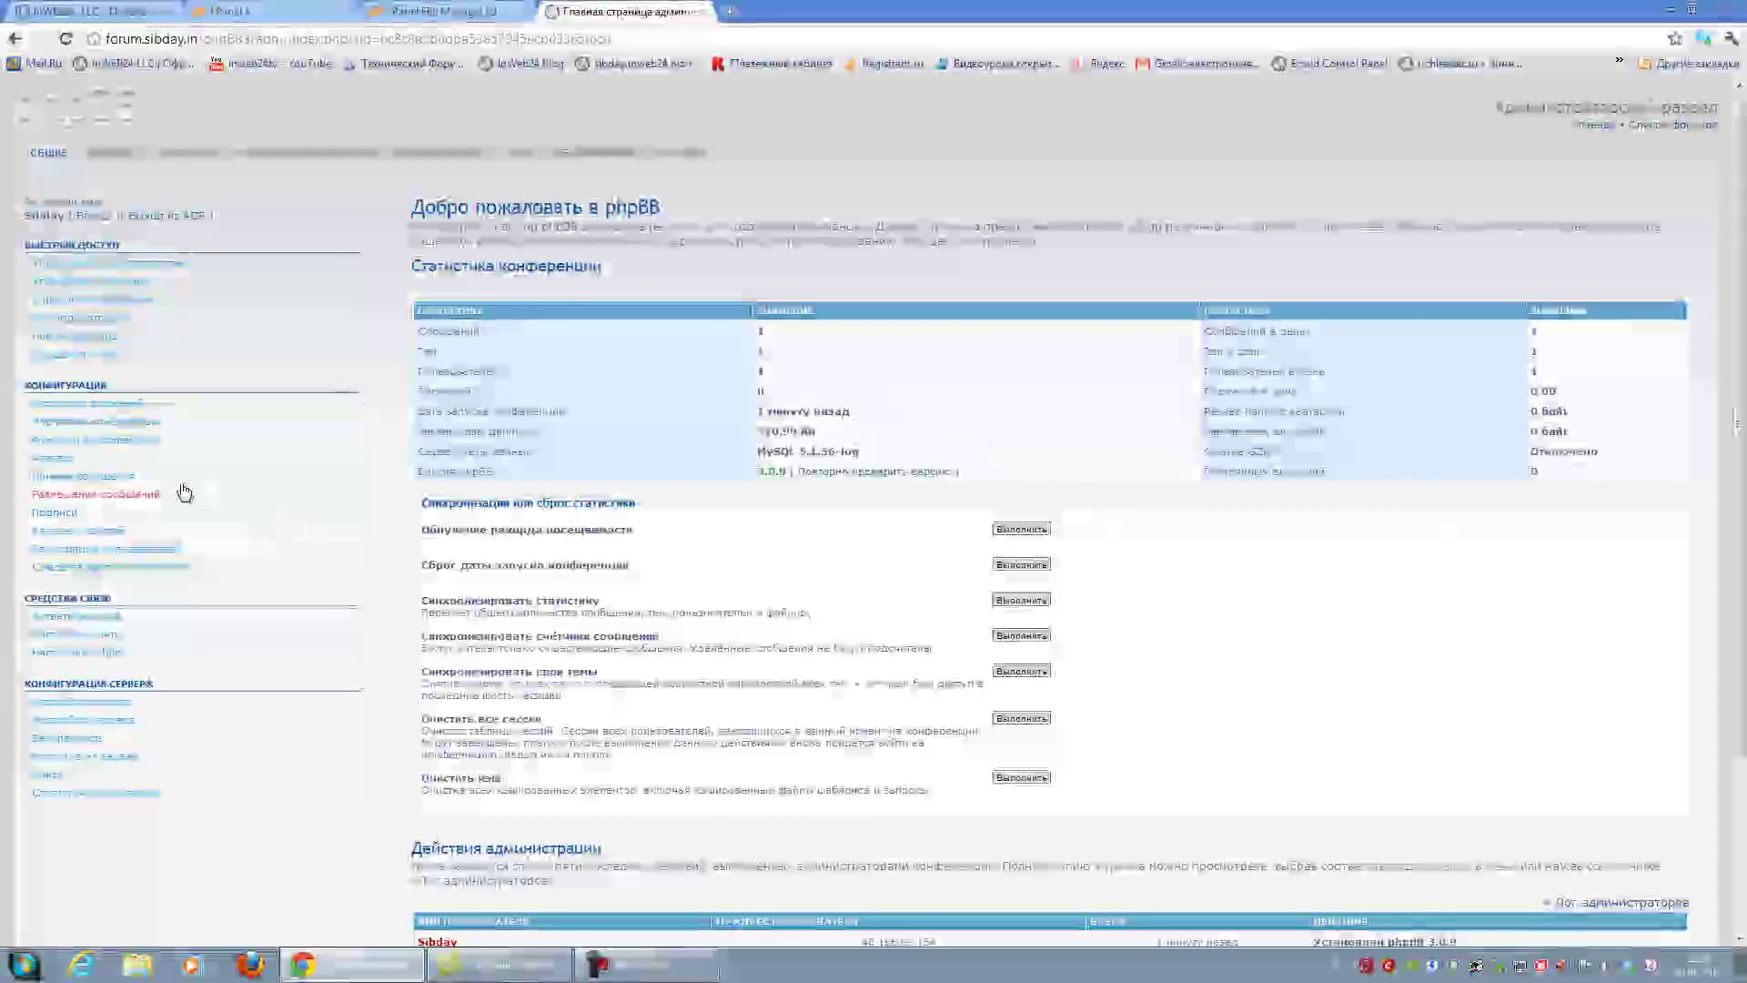
left_click(126, 424)
left_click_drag(109, 384, 57, 392)
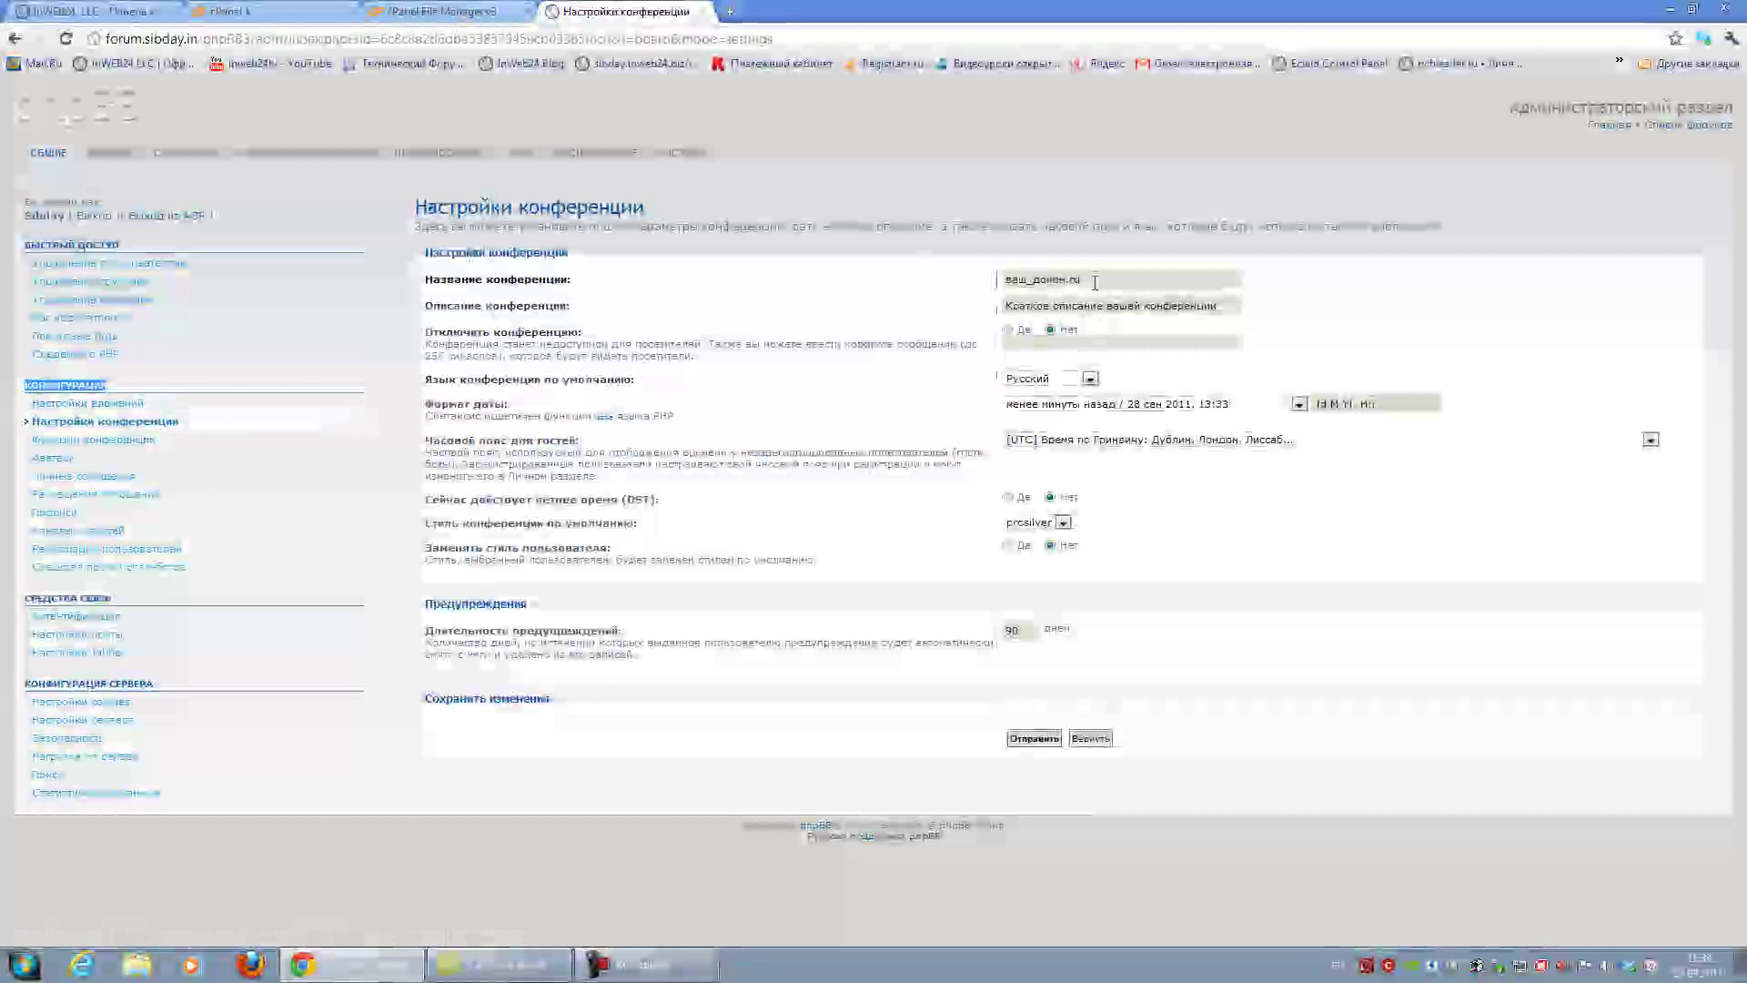
Change the board name (Название конференции) to "Бизнес в интернете"
left_click_drag(1083, 280, 984, 279)
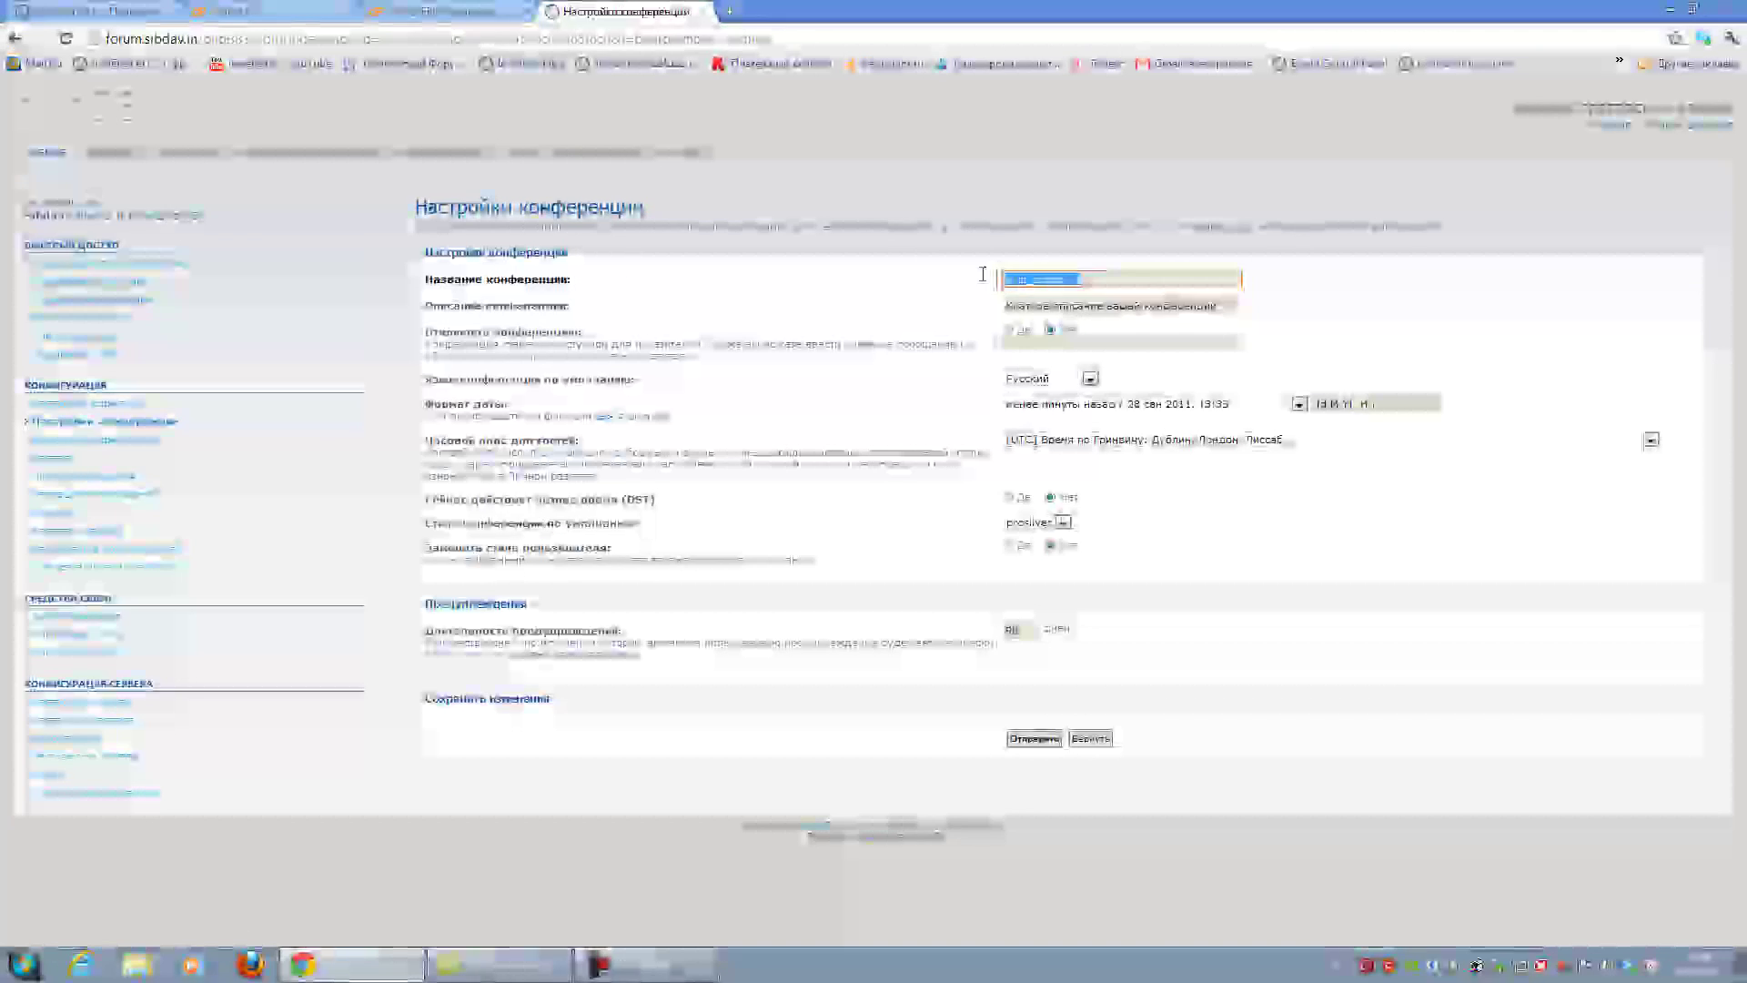
key("alt+shift")
type("h")
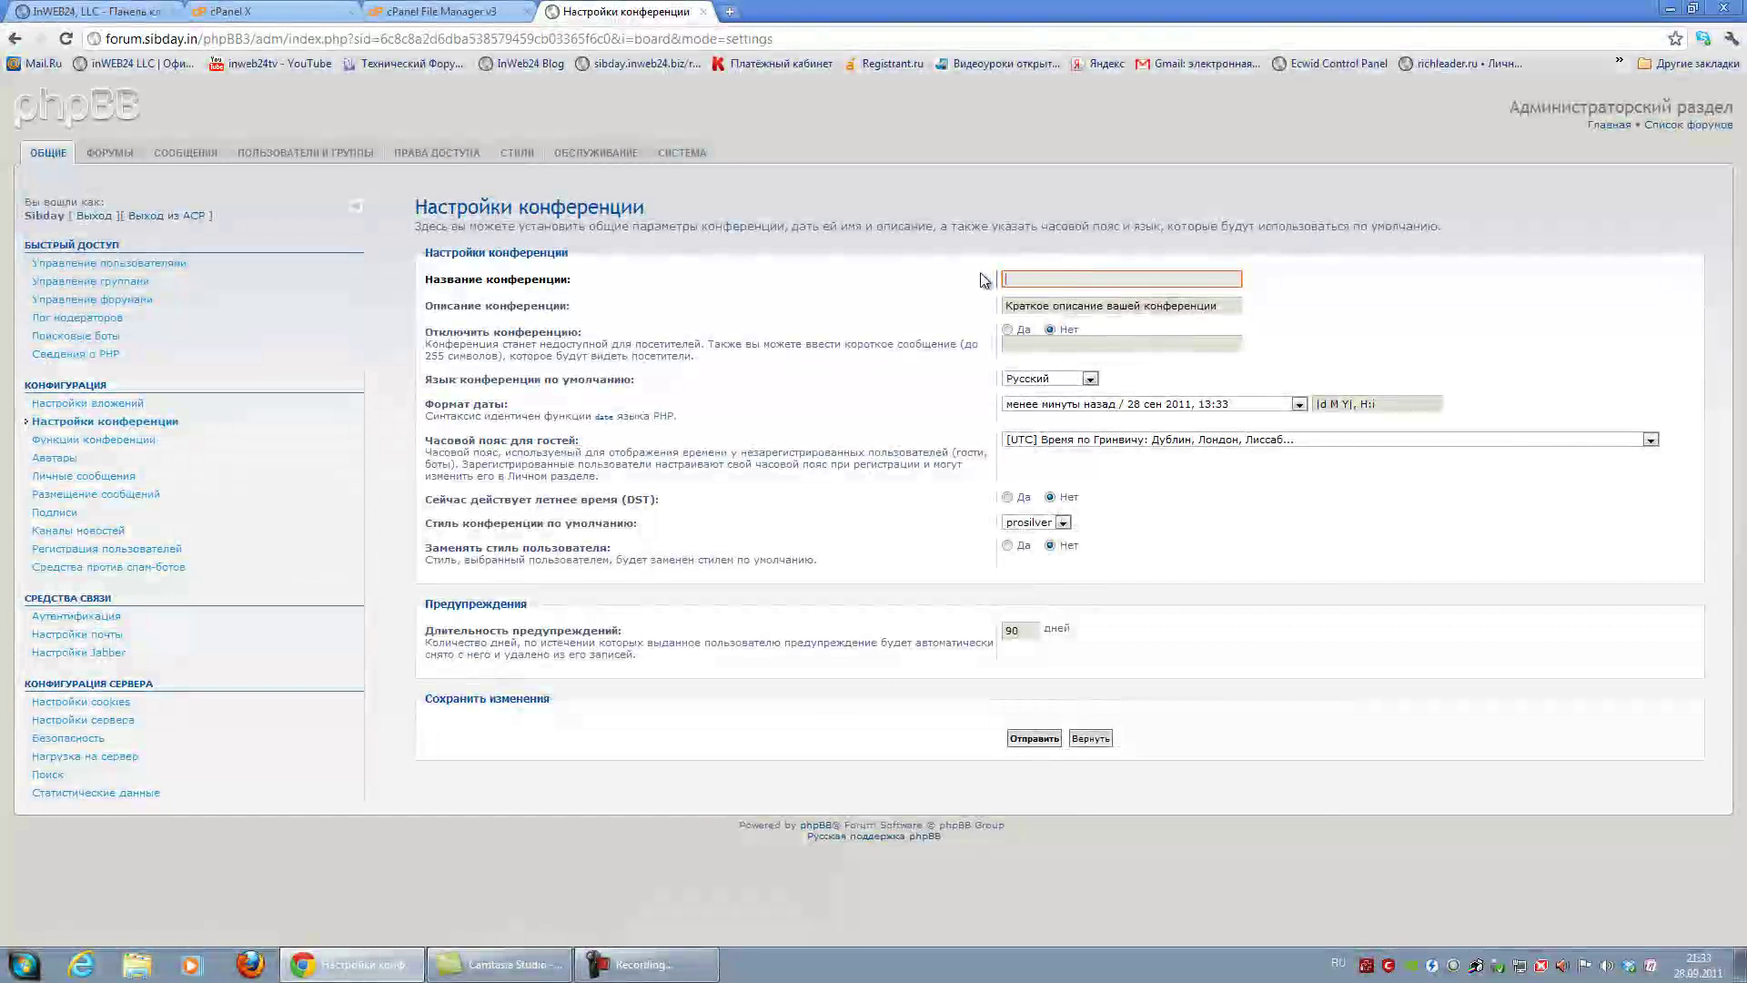
type("Бизне")
type("с")
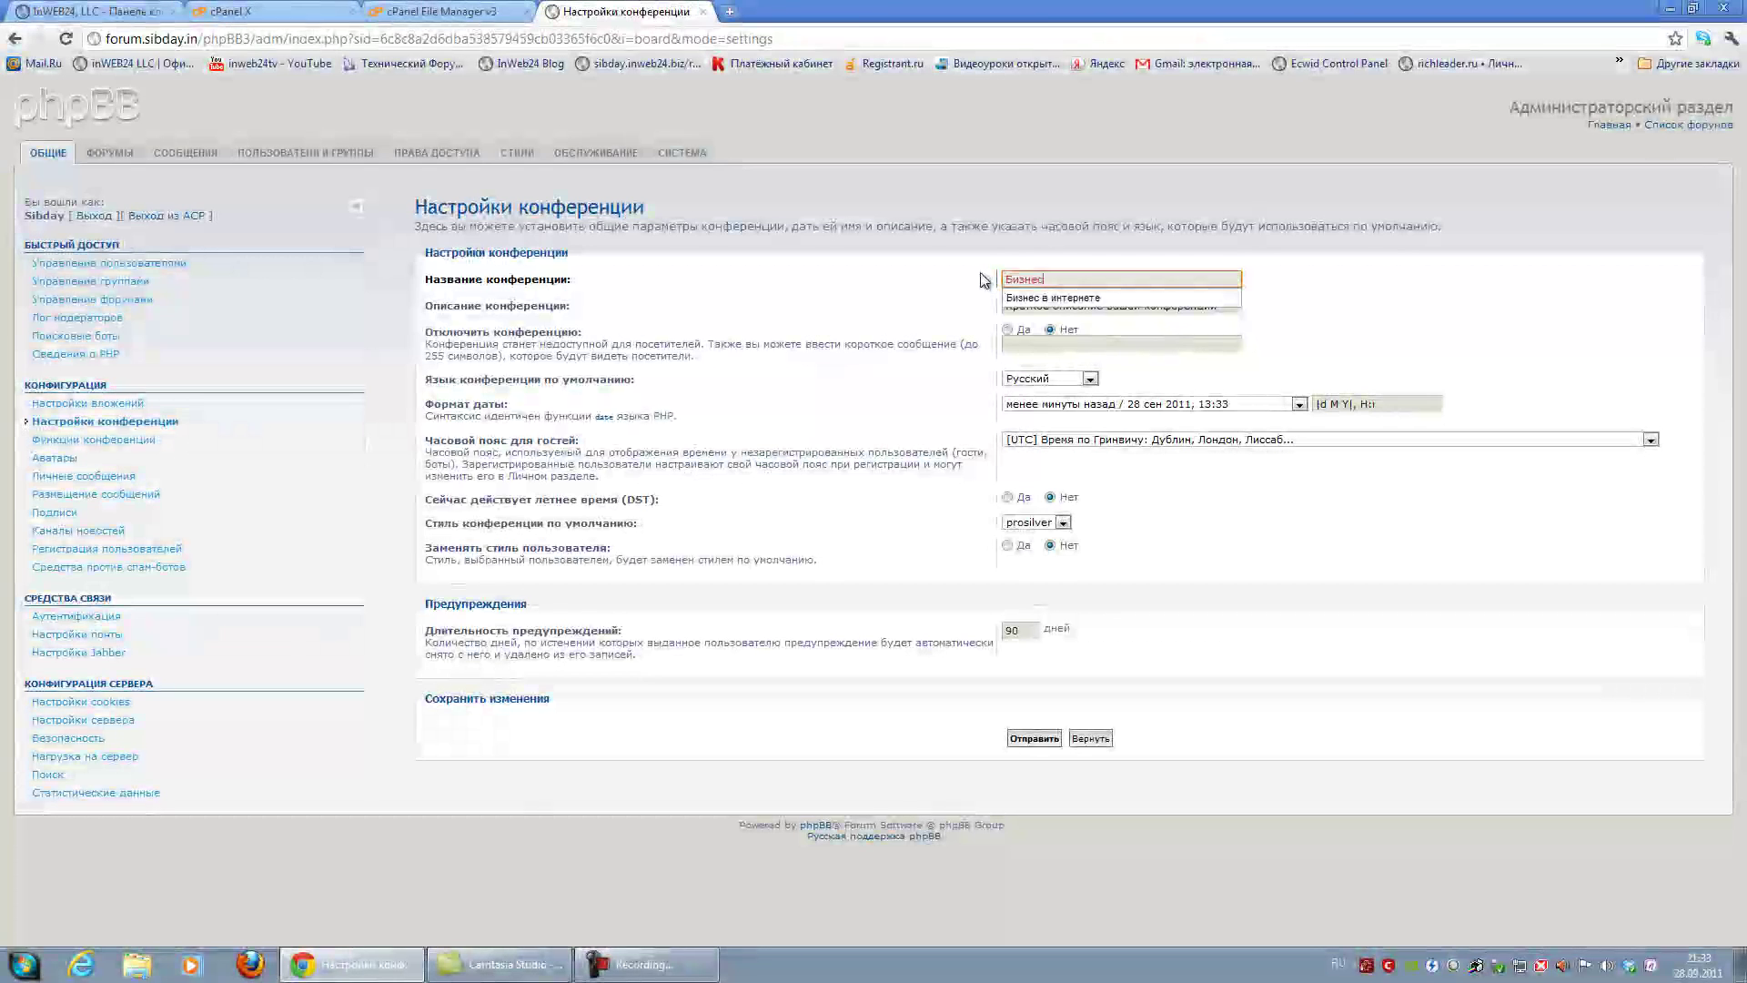
key("Down")
key("Return")
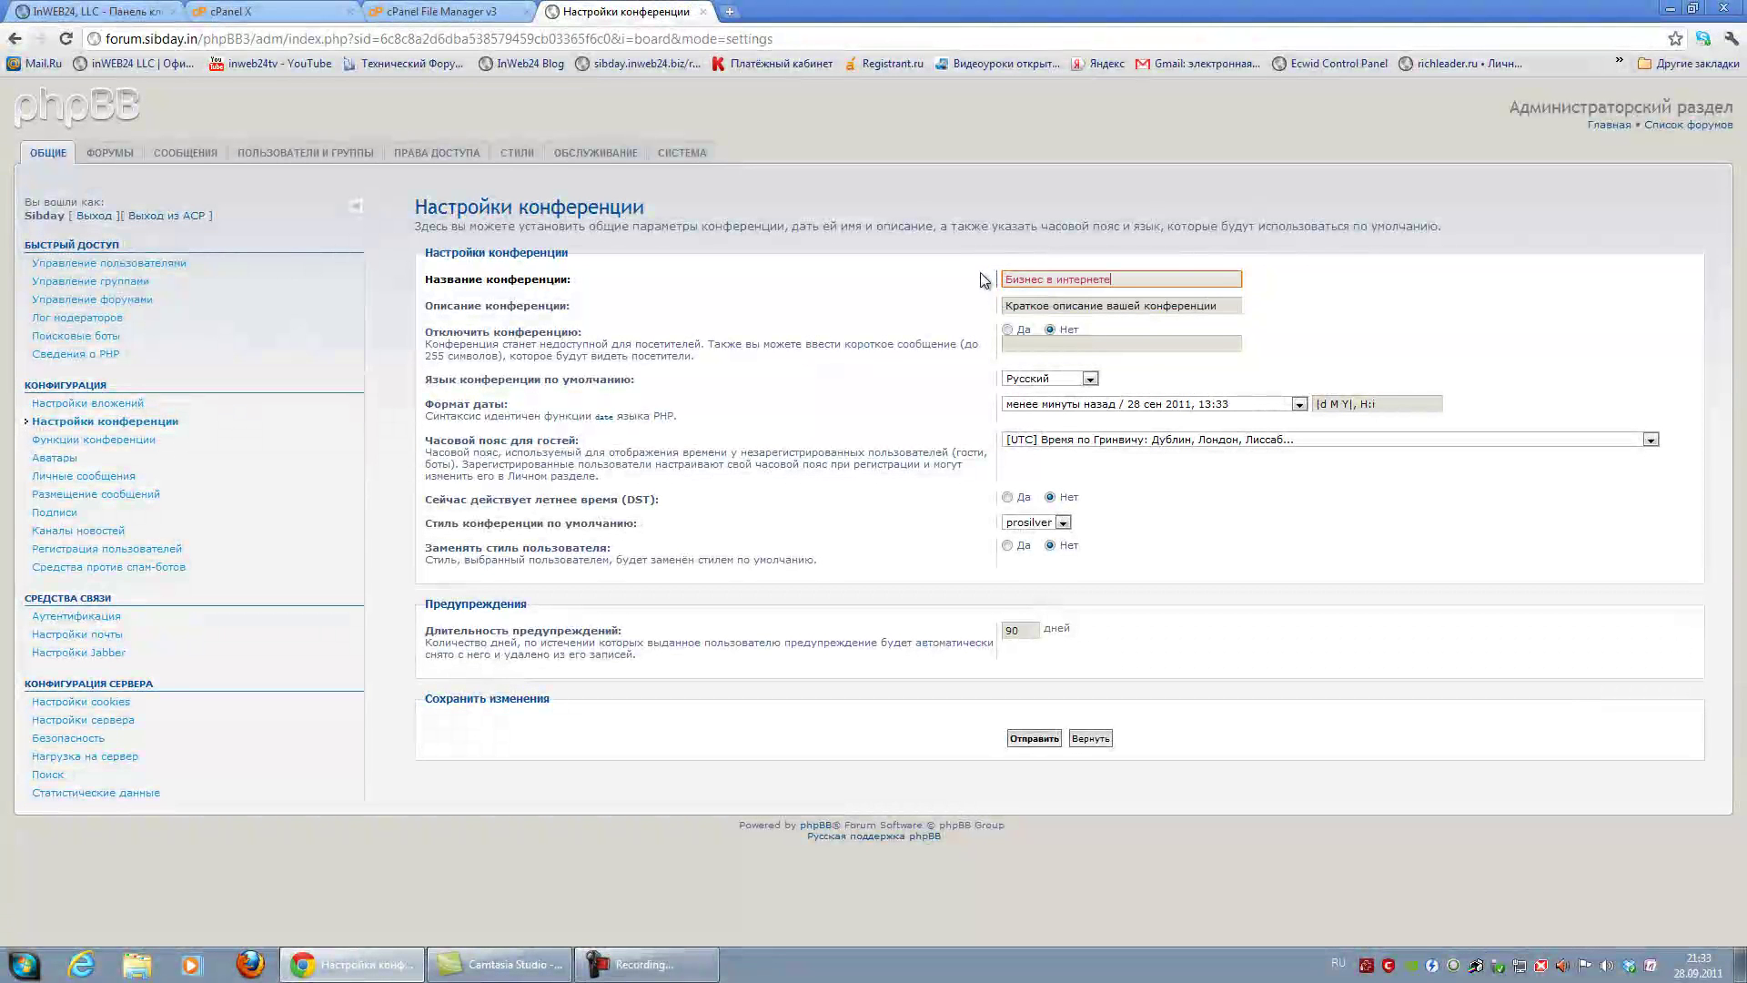
Set the board description to the saved entry starting "О бизнесе, об интернете, о сайтах" and submit the board settings
key("Tab")
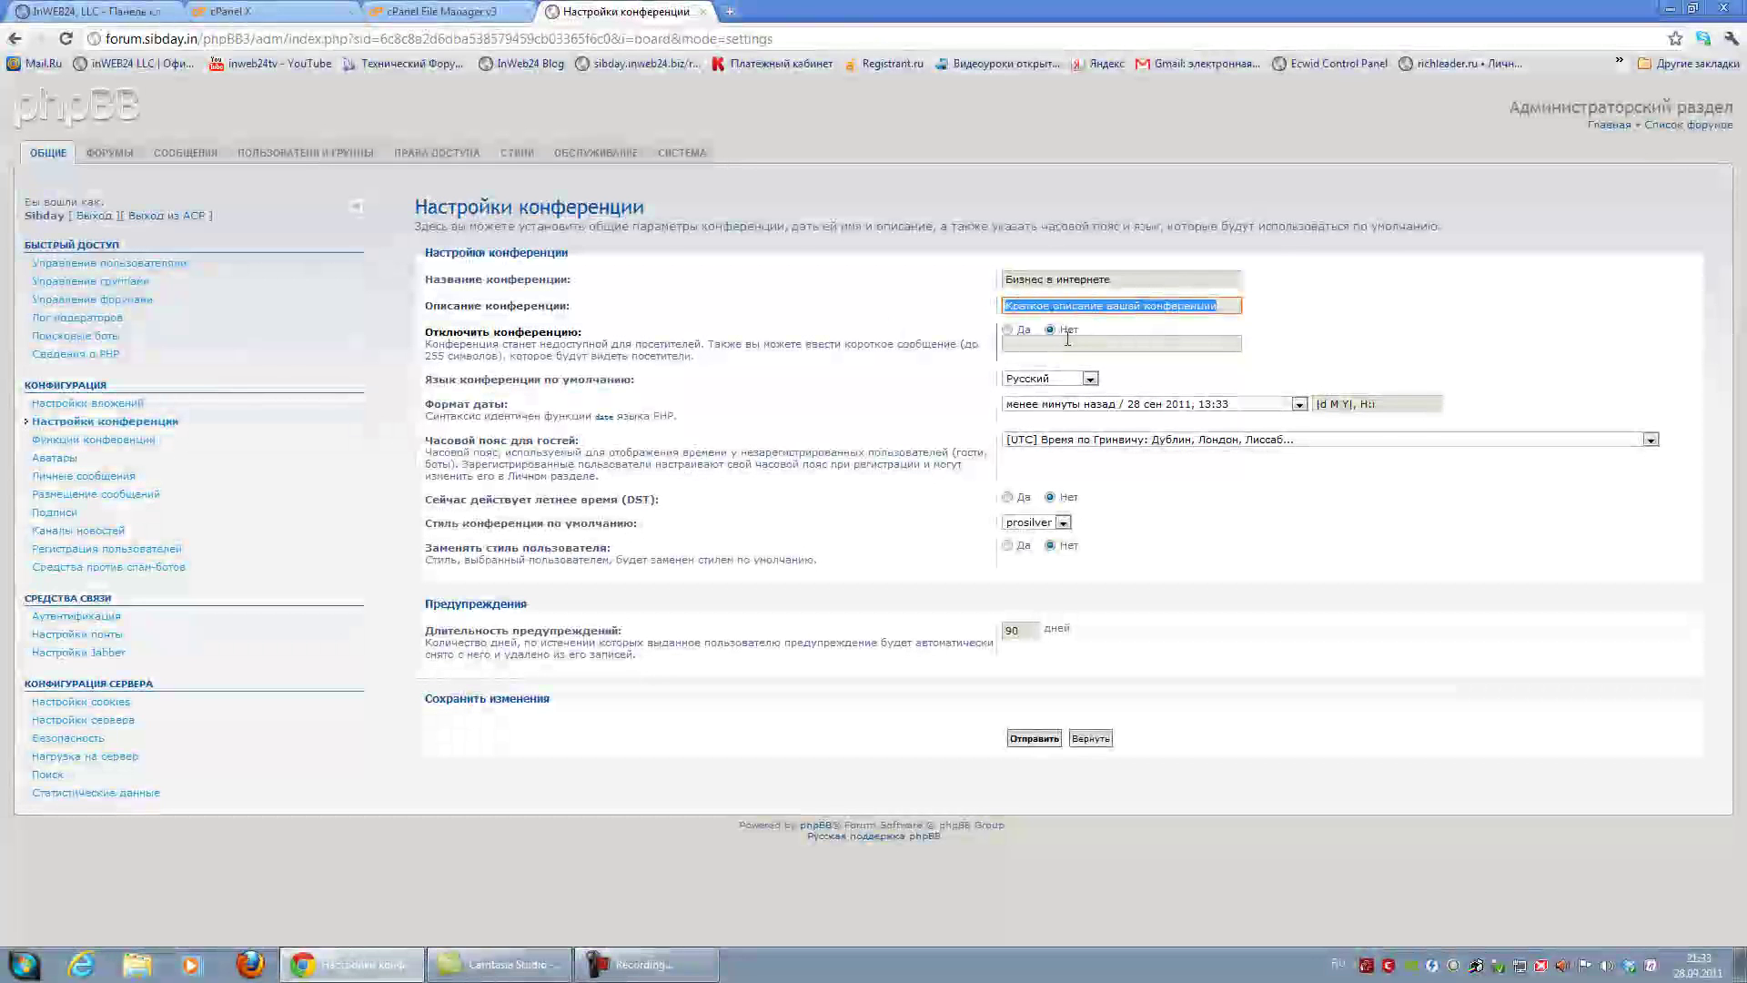
key("Down")
key("Down")
key("Return")
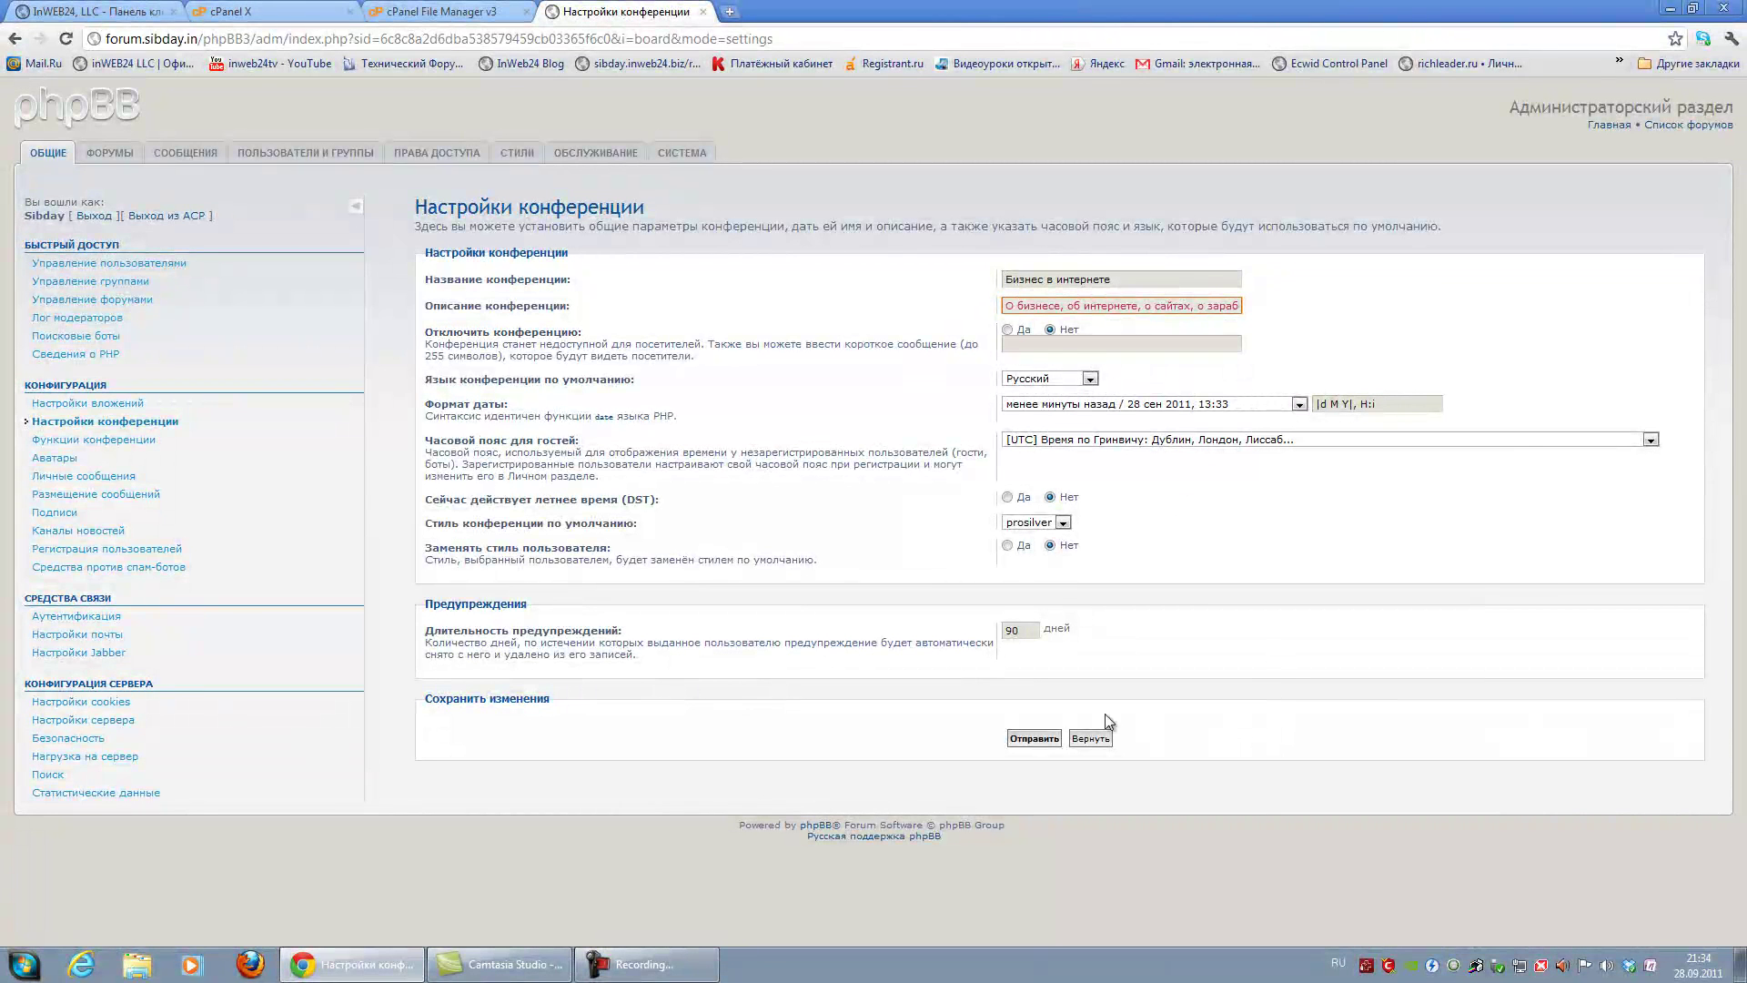
left_click(1035, 741)
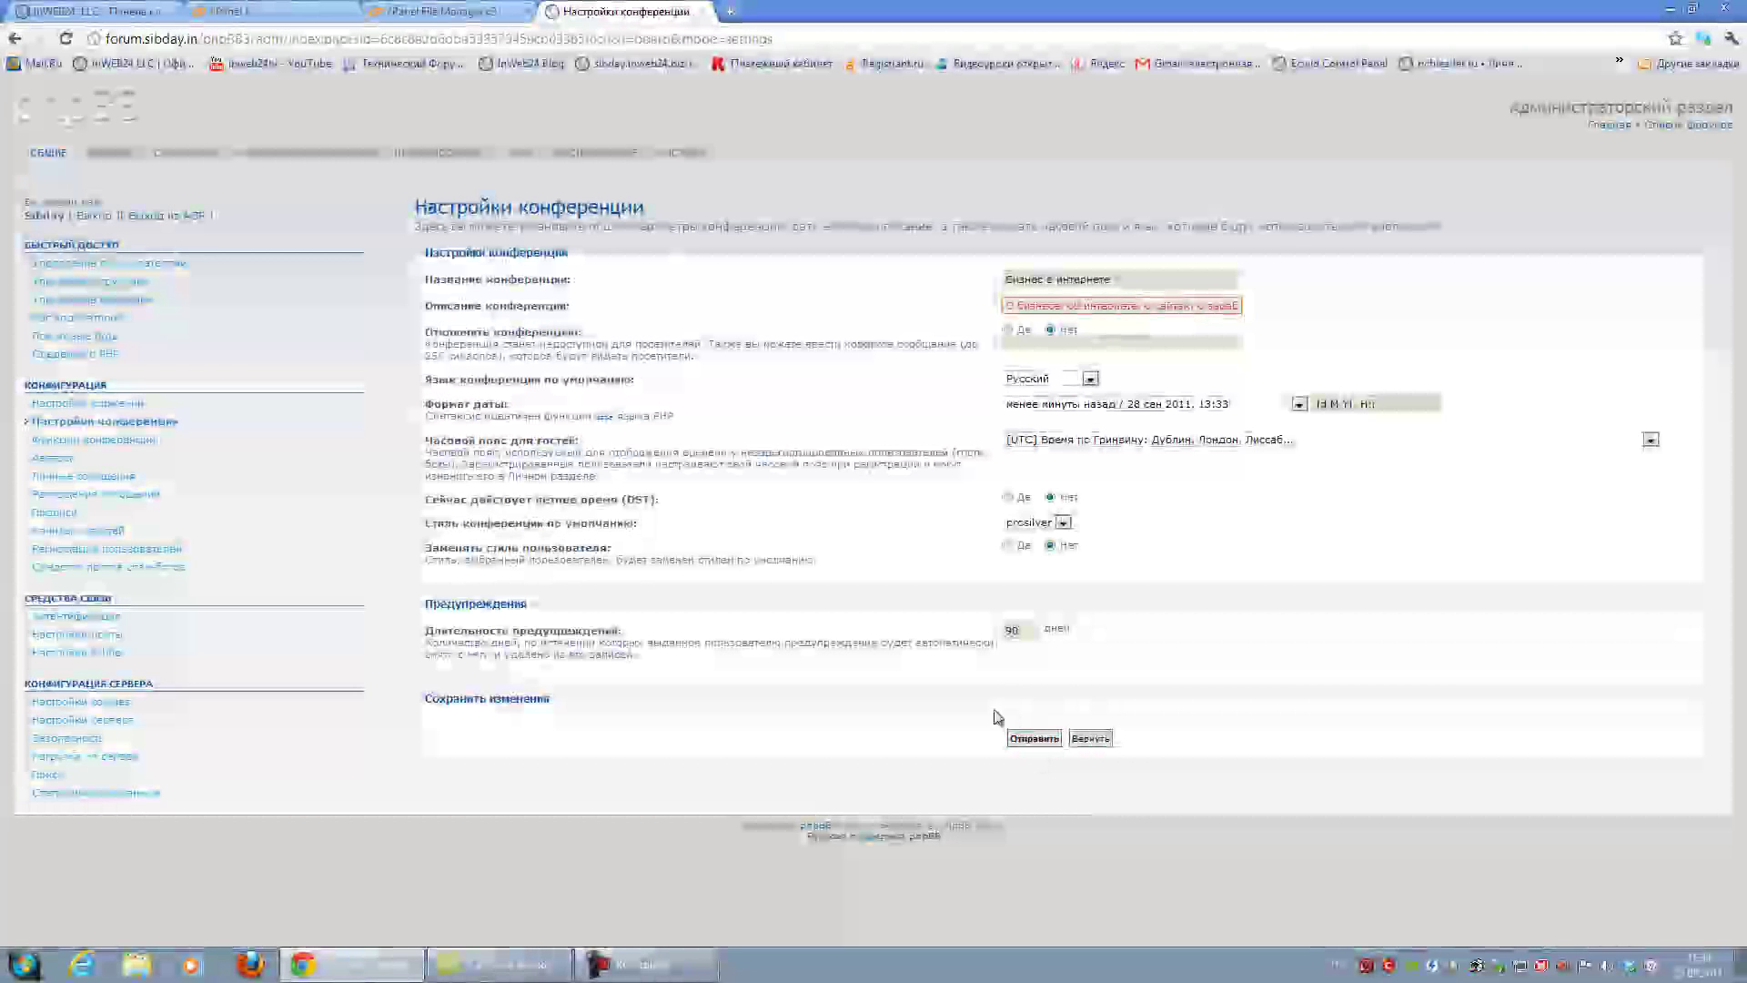
left_click(1033, 742)
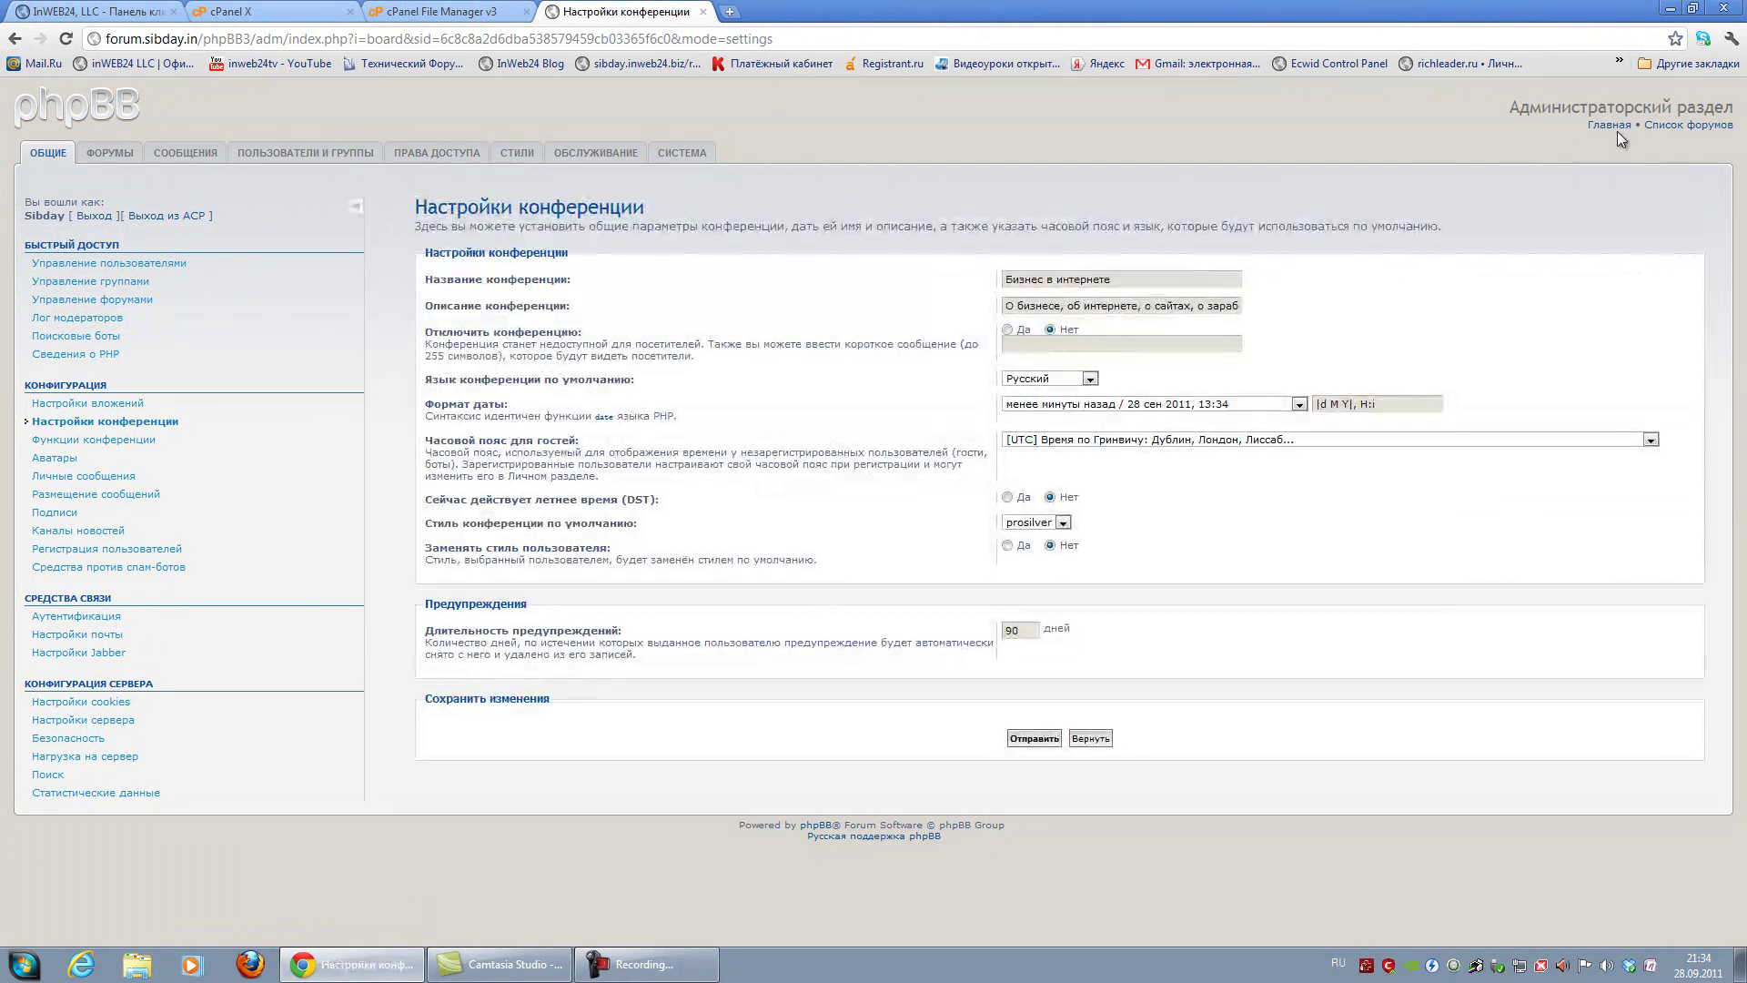
Return to the main page of the administration section and log out of the forum account
left_click_drag(1511, 107, 1735, 104)
left_click(1611, 145)
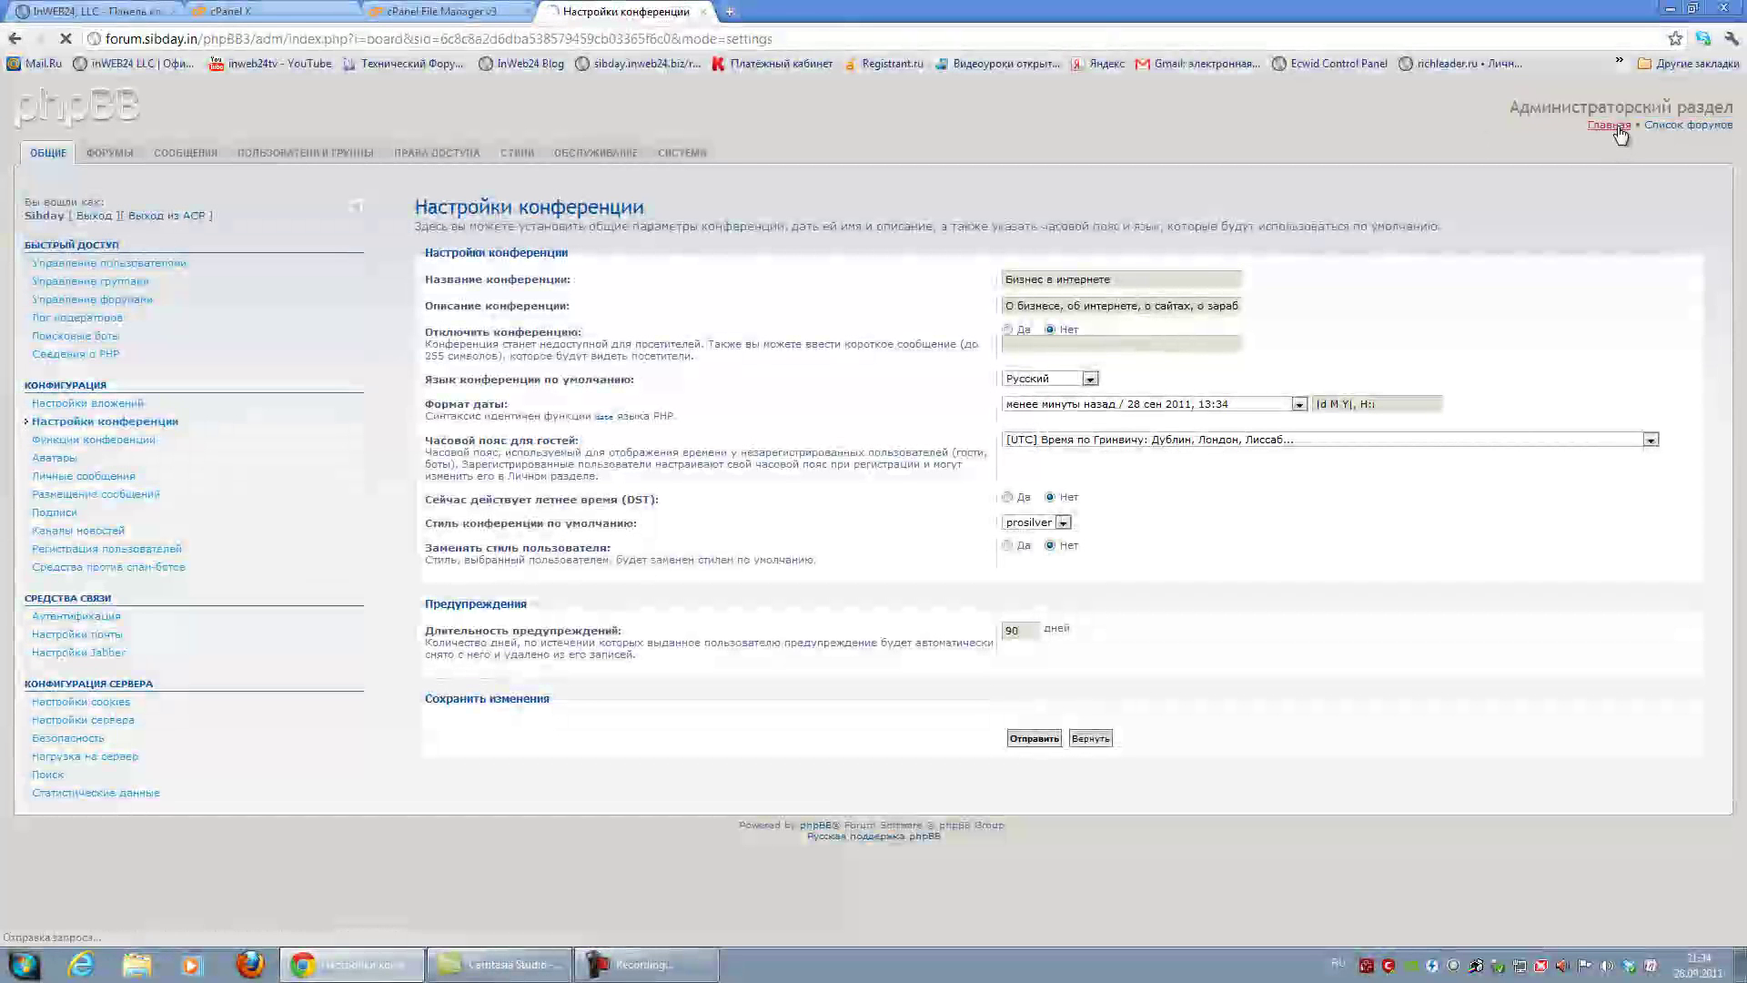
left_click(1619, 126)
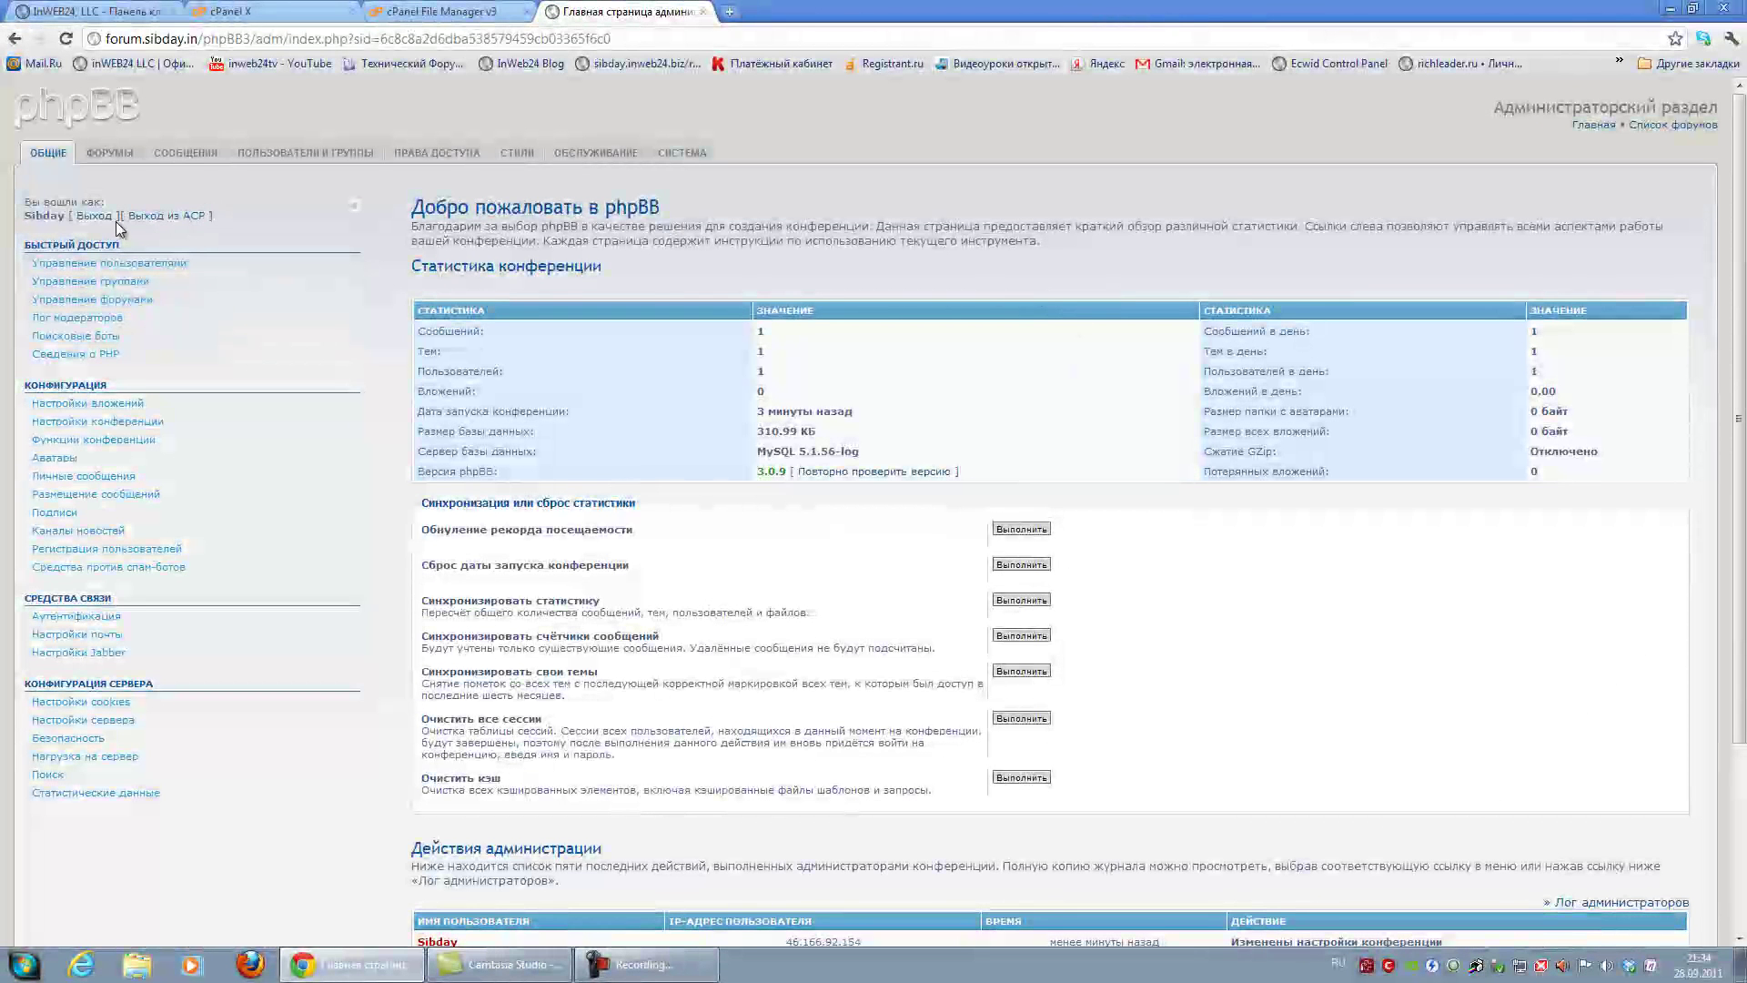
left_click_drag(117, 198, 78, 231)
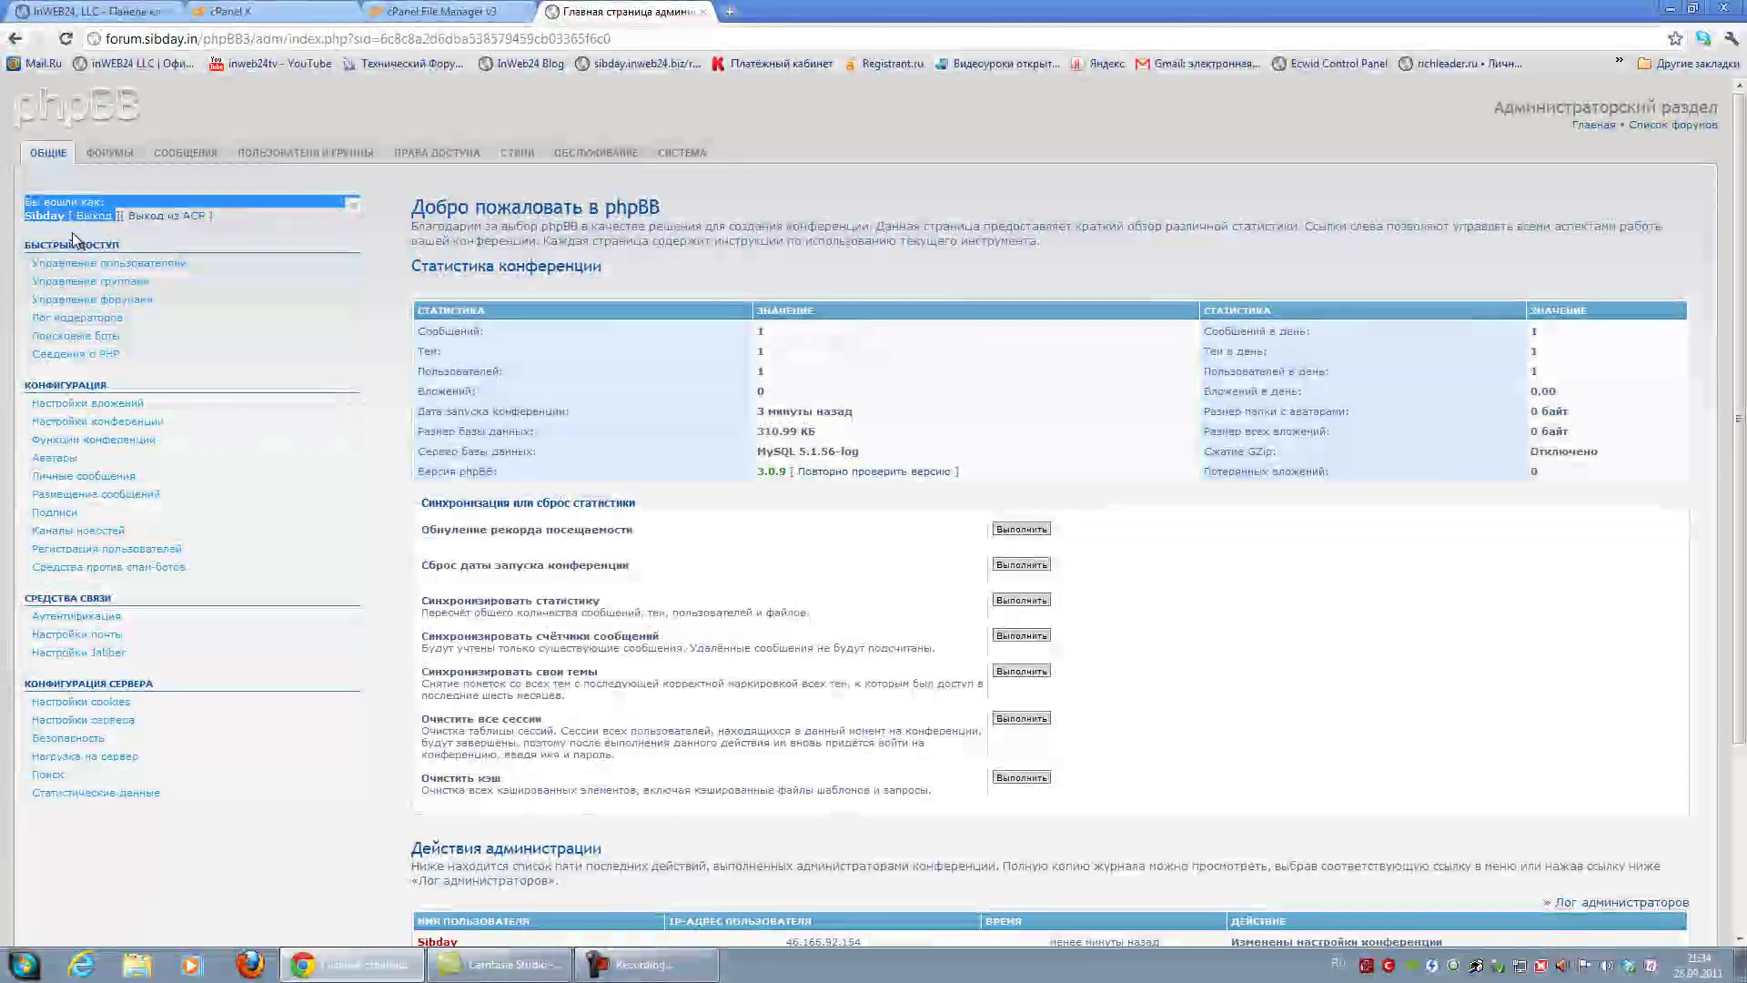
left_click(78, 231)
left_click(85, 229)
left_click(95, 219)
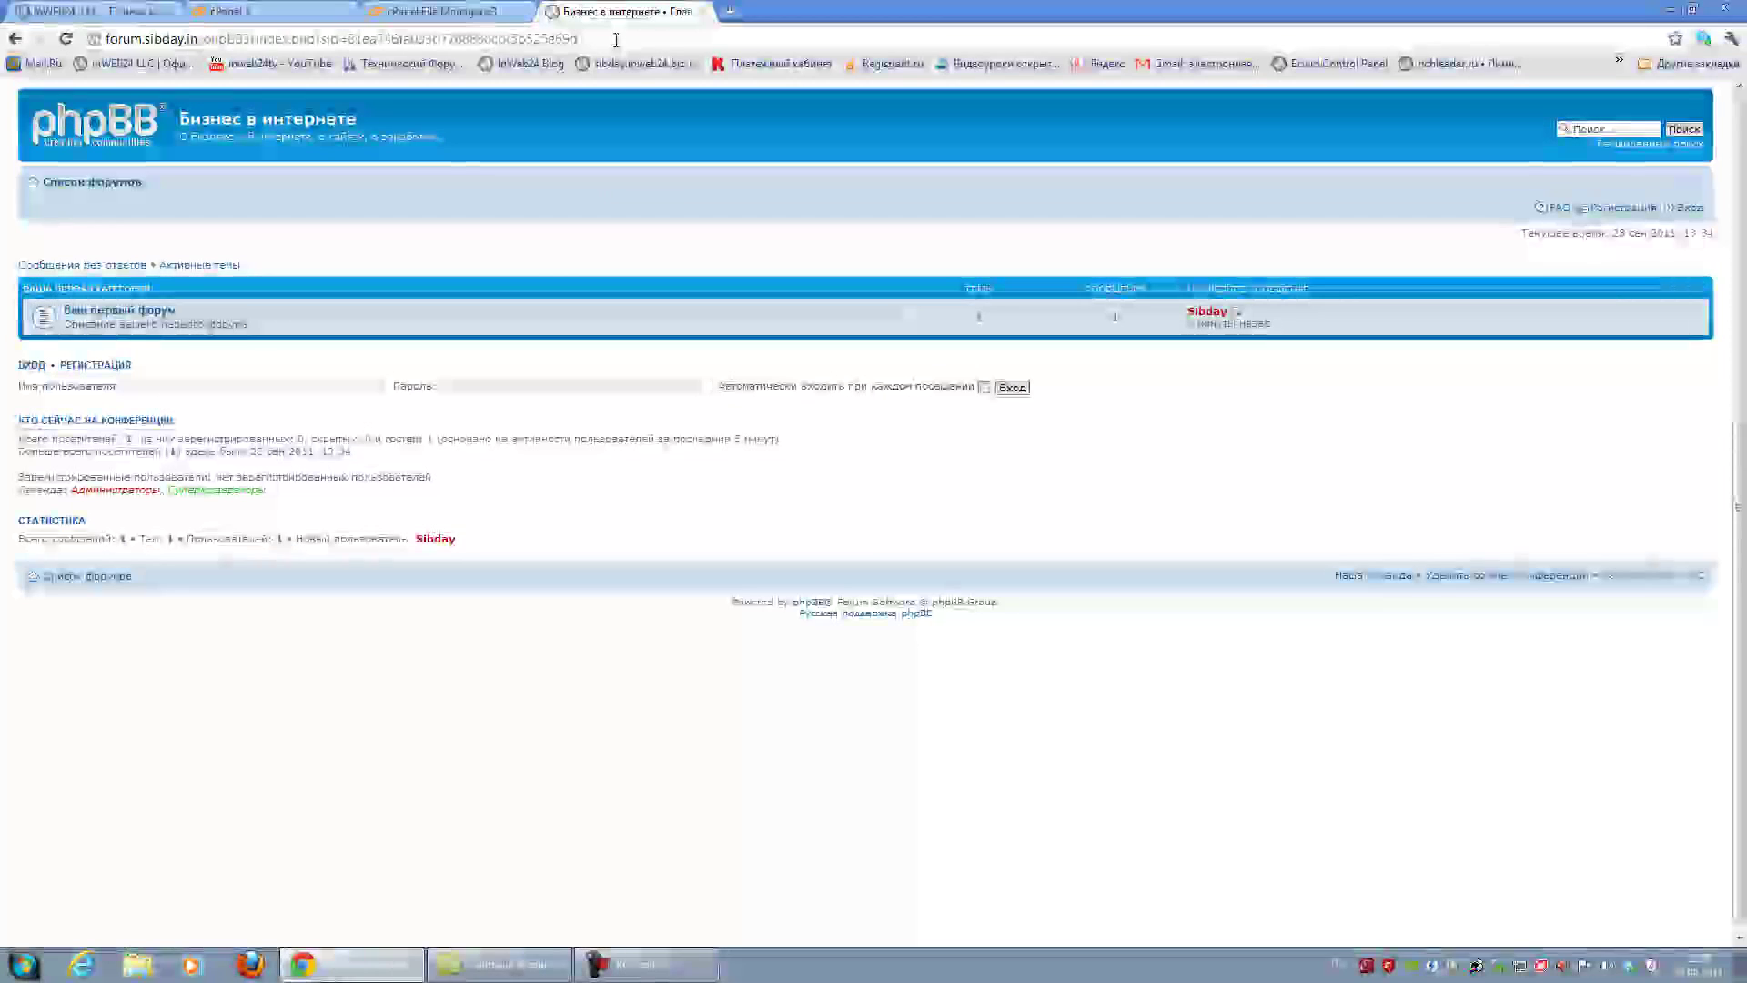
left_click(703, 11)
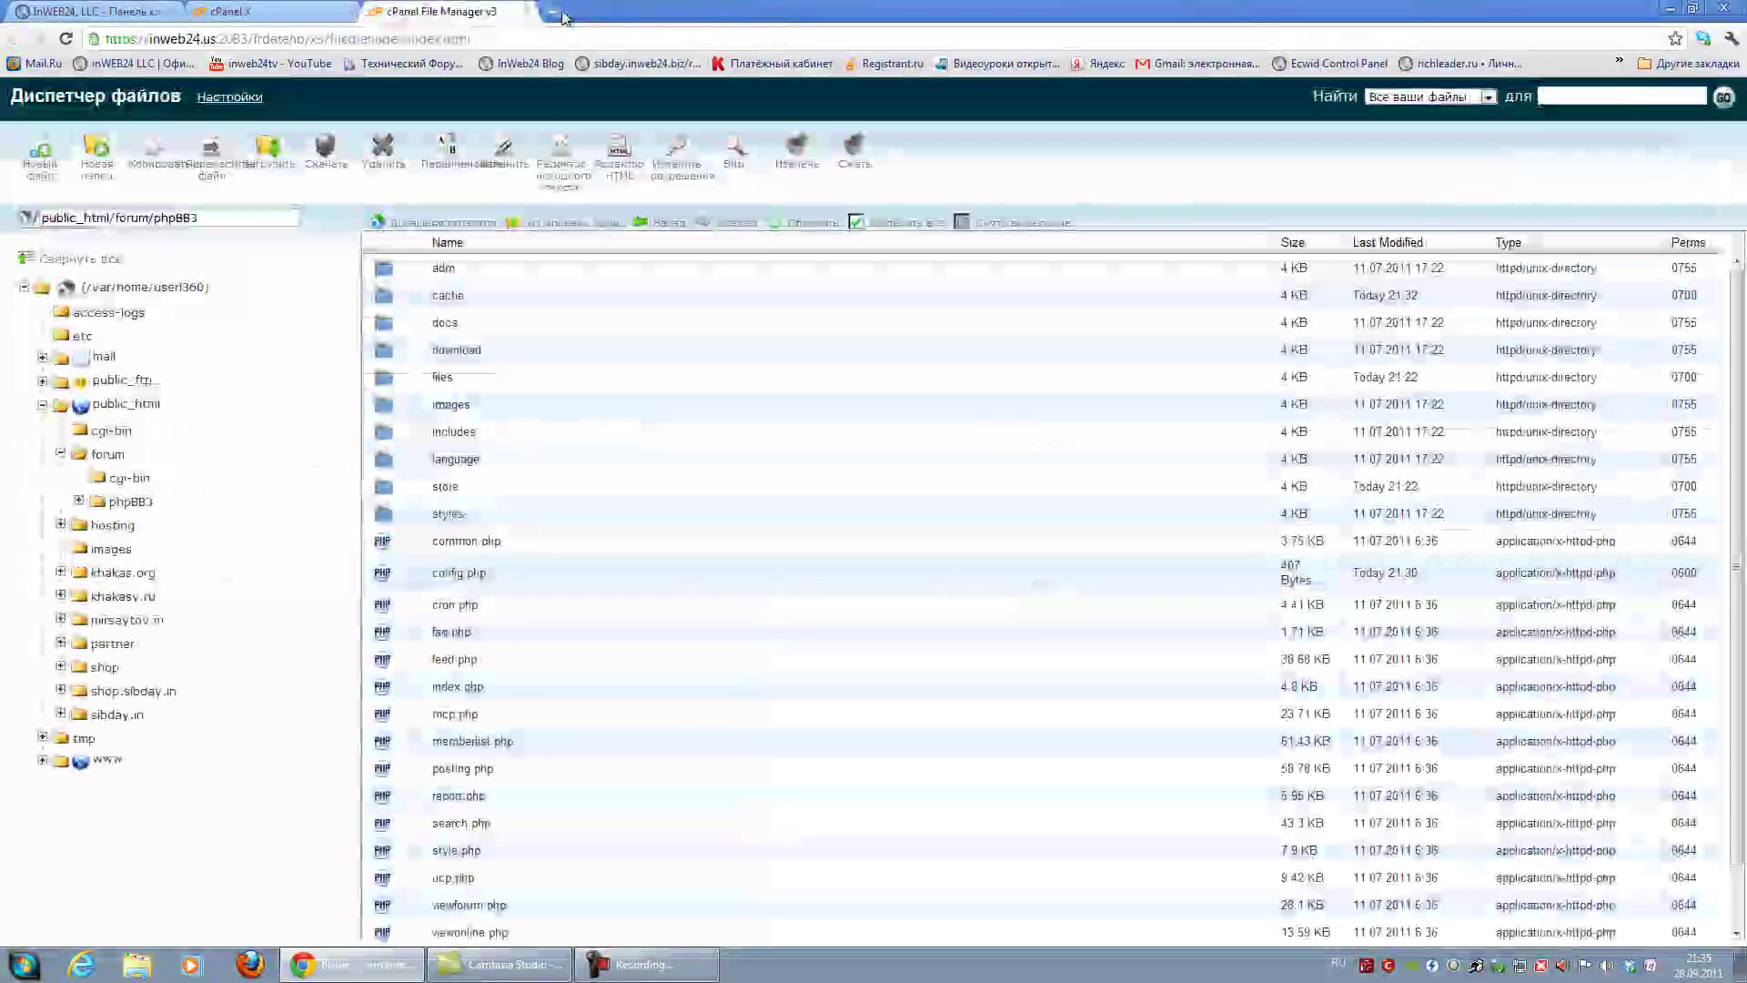
left_click(556, 13)
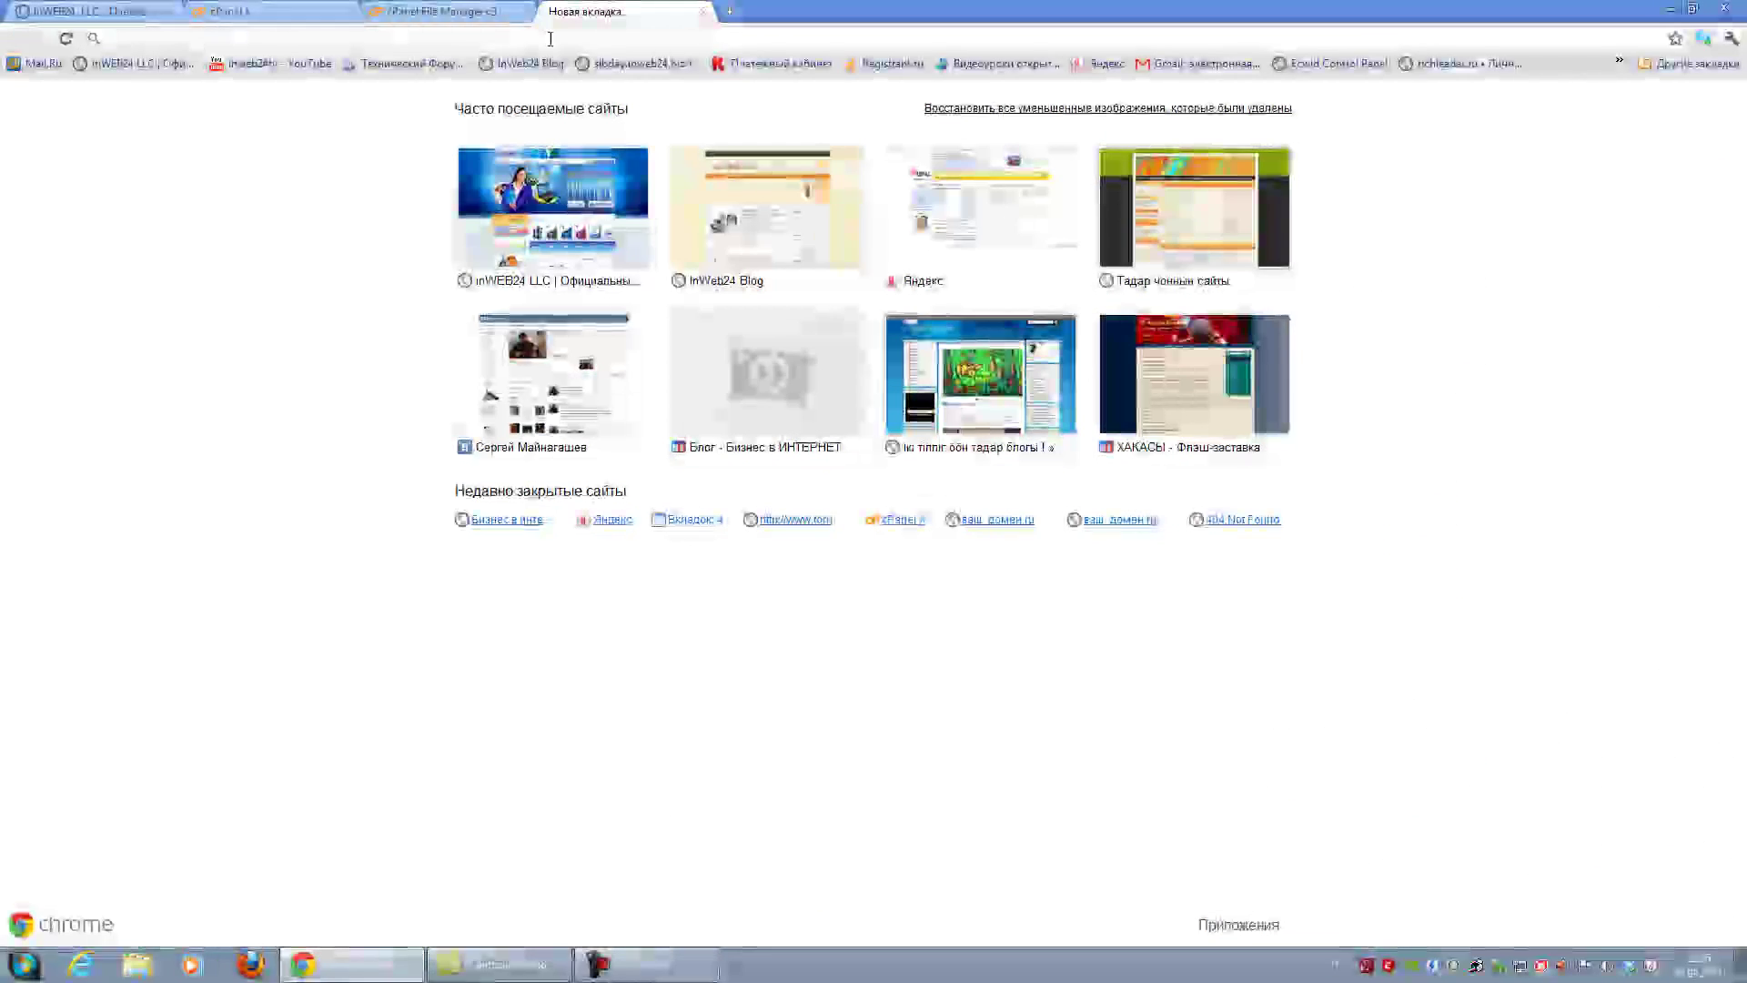
type("s")
key("BackSpace")
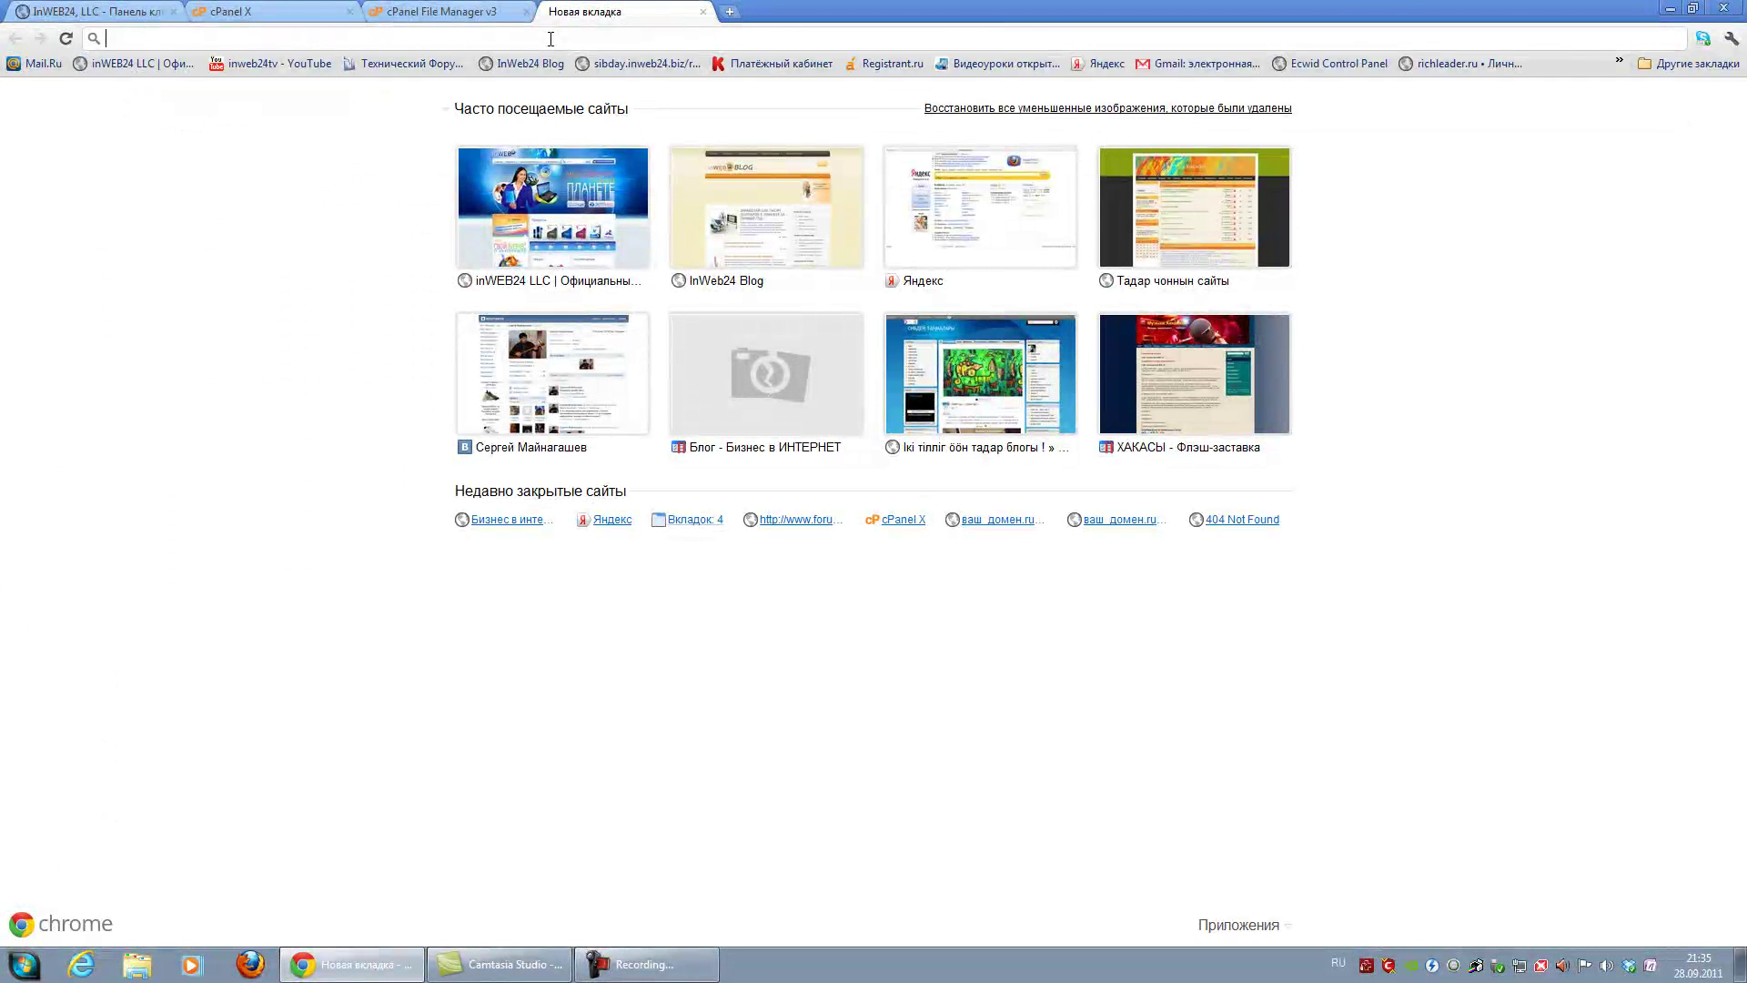
key("alt+shift")
type("www.")
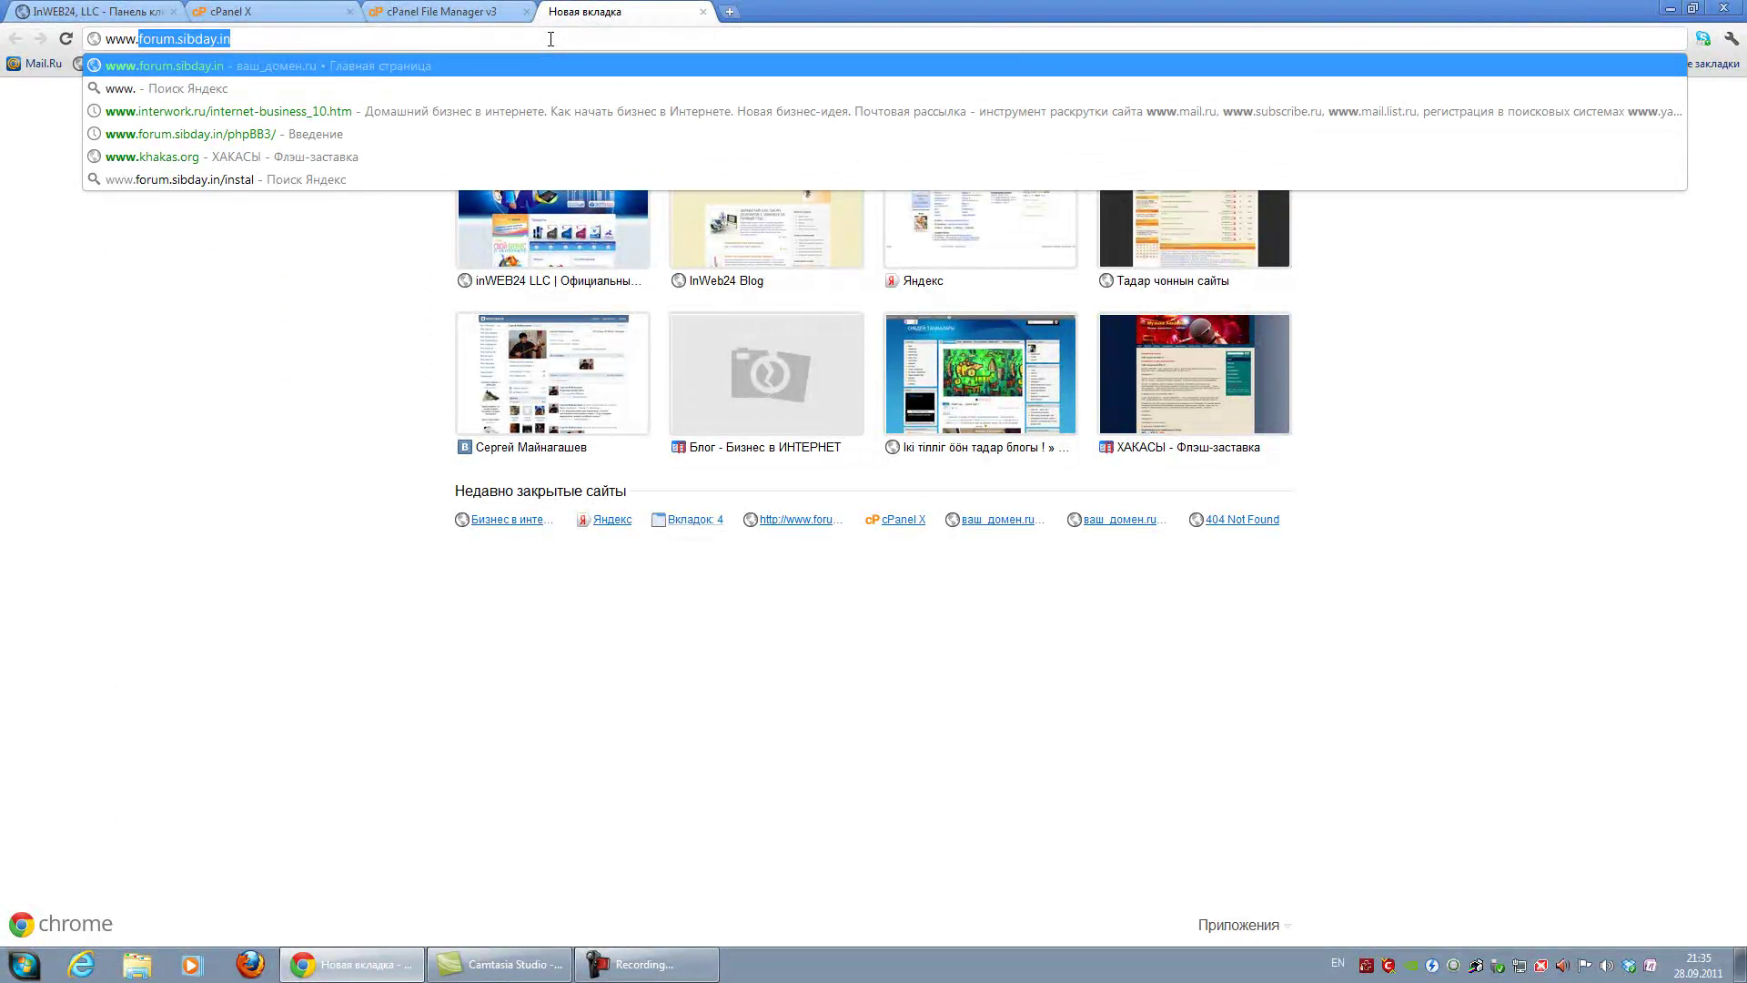
key("End")
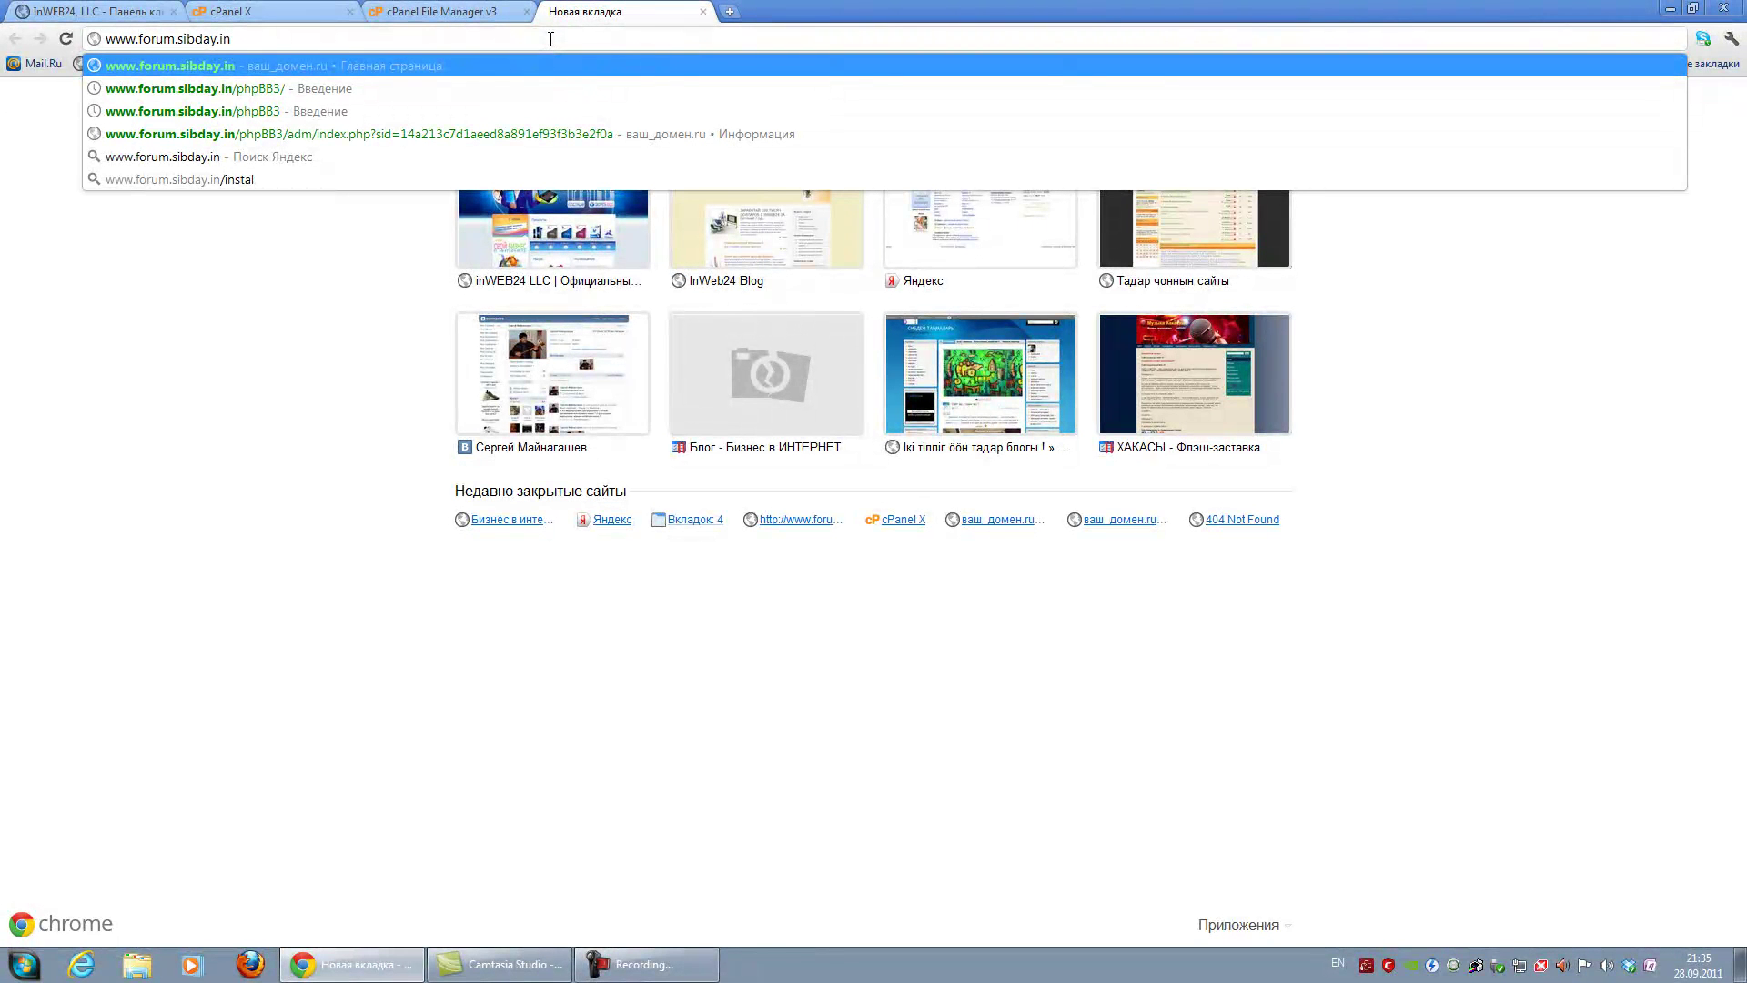
key("Return")
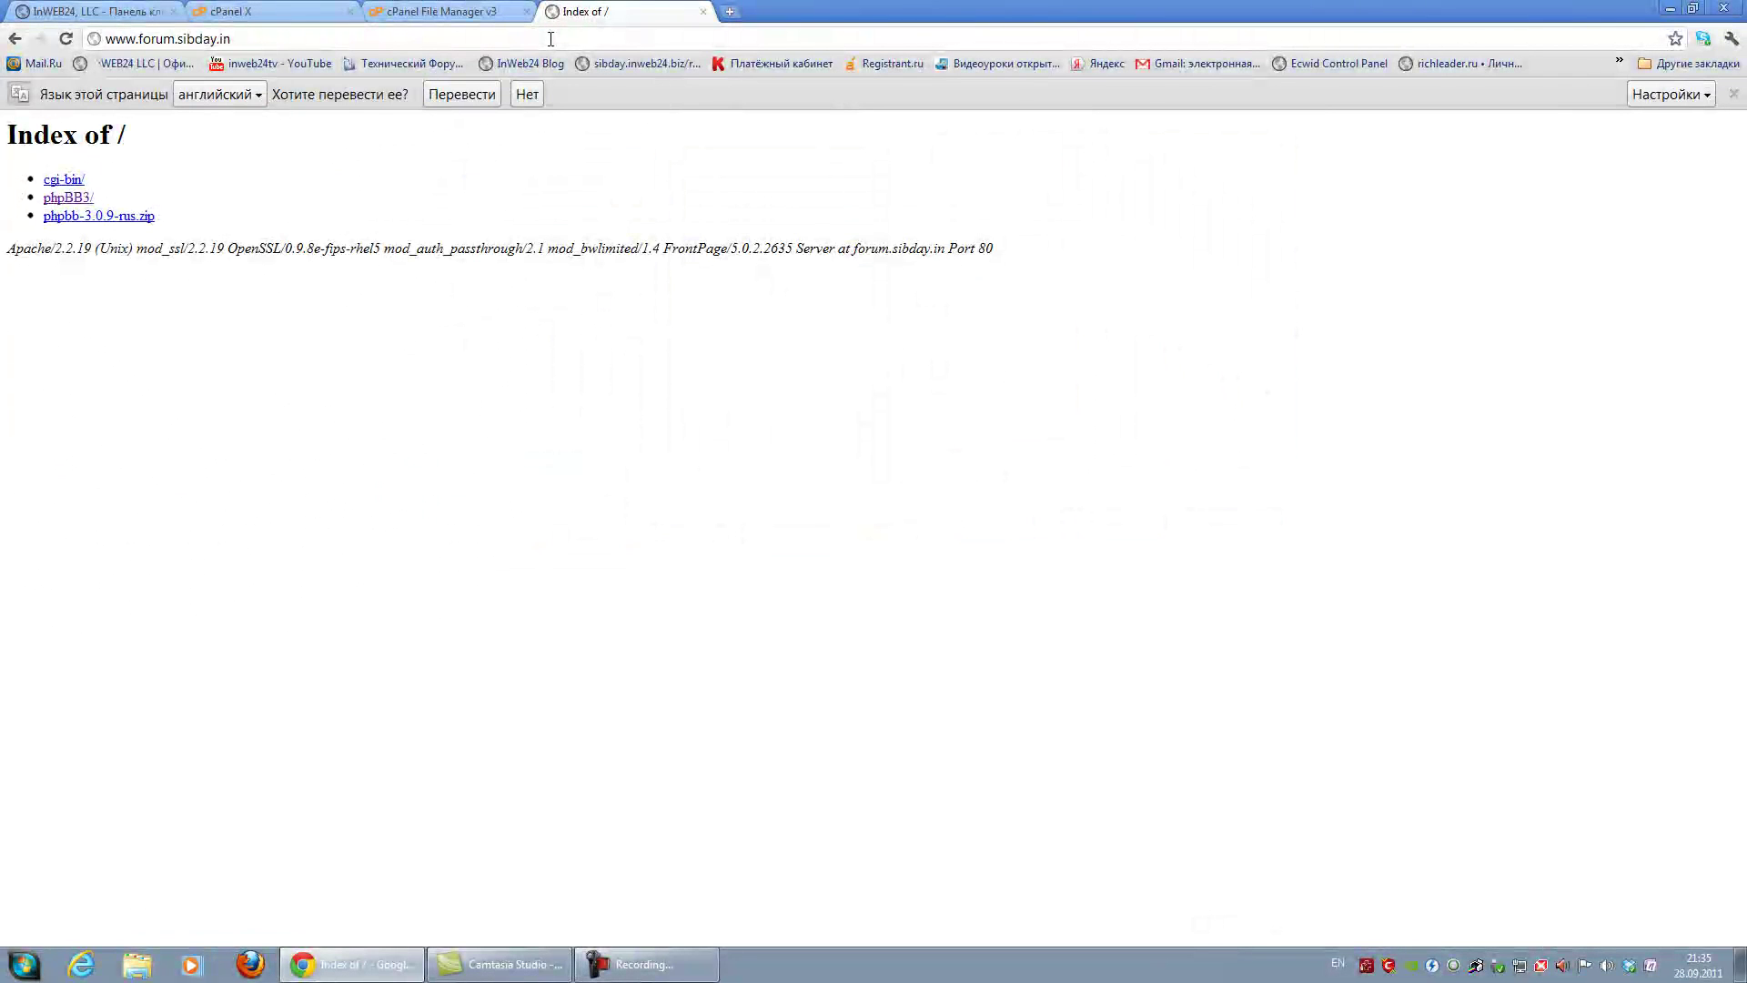
left_click(527, 33)
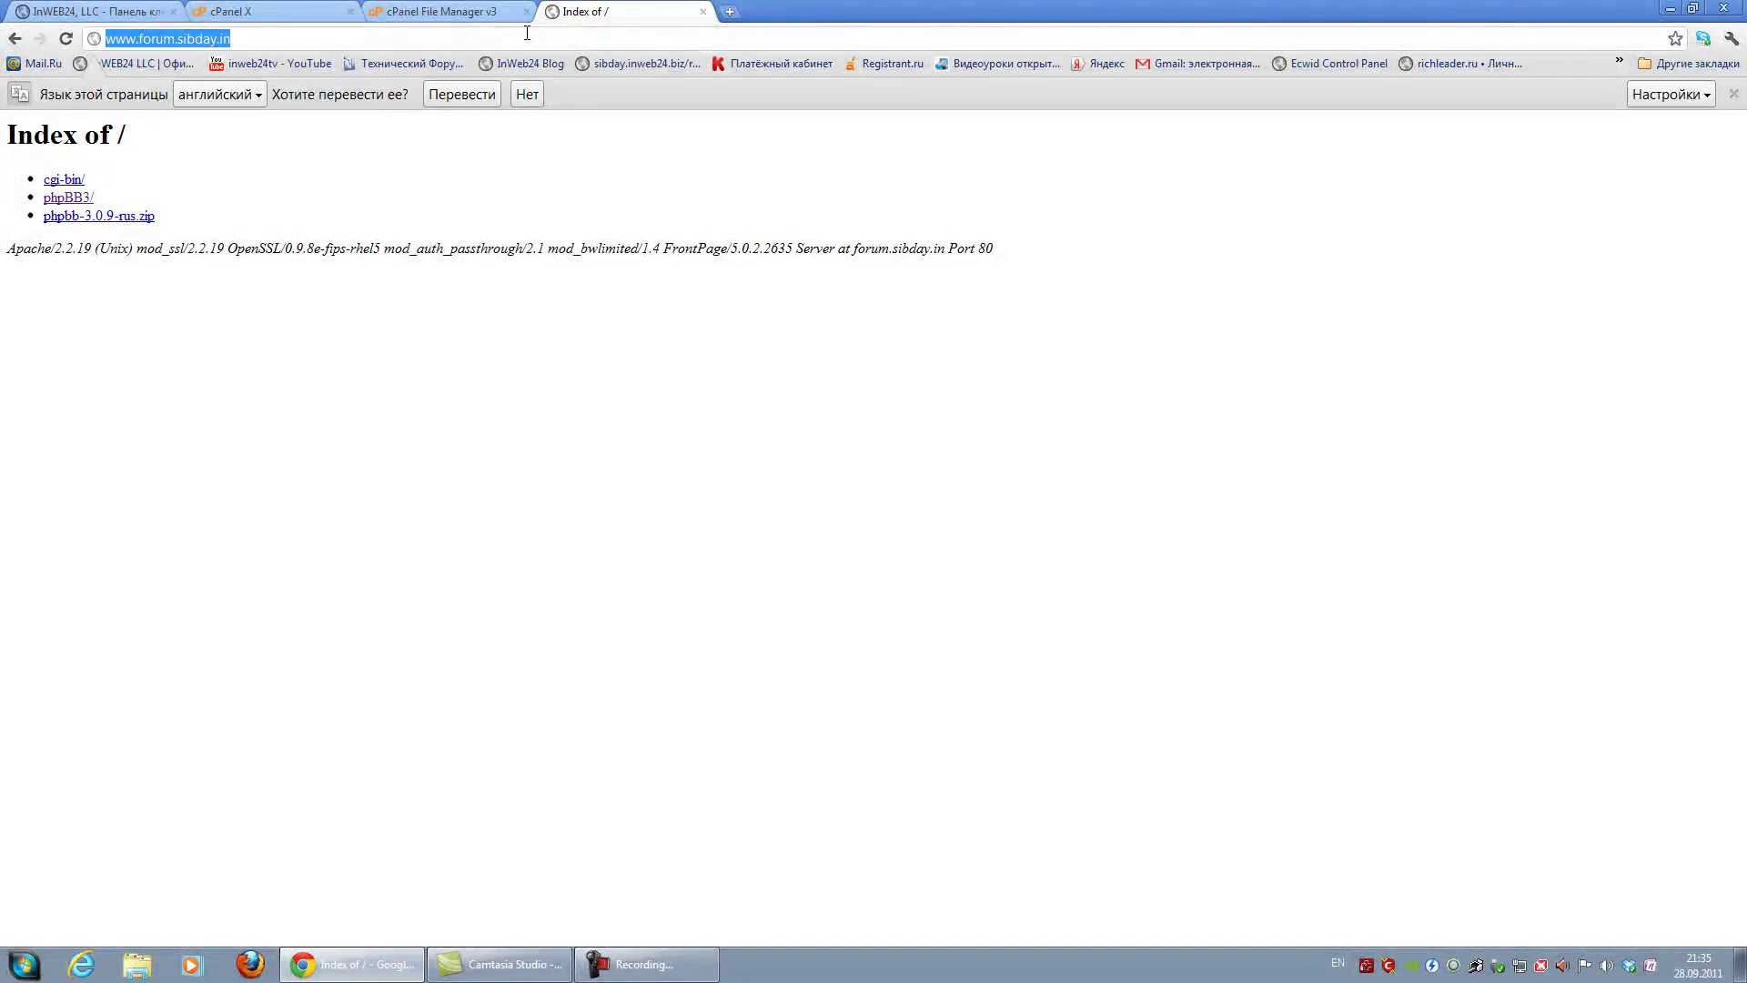
left_click(551, 41)
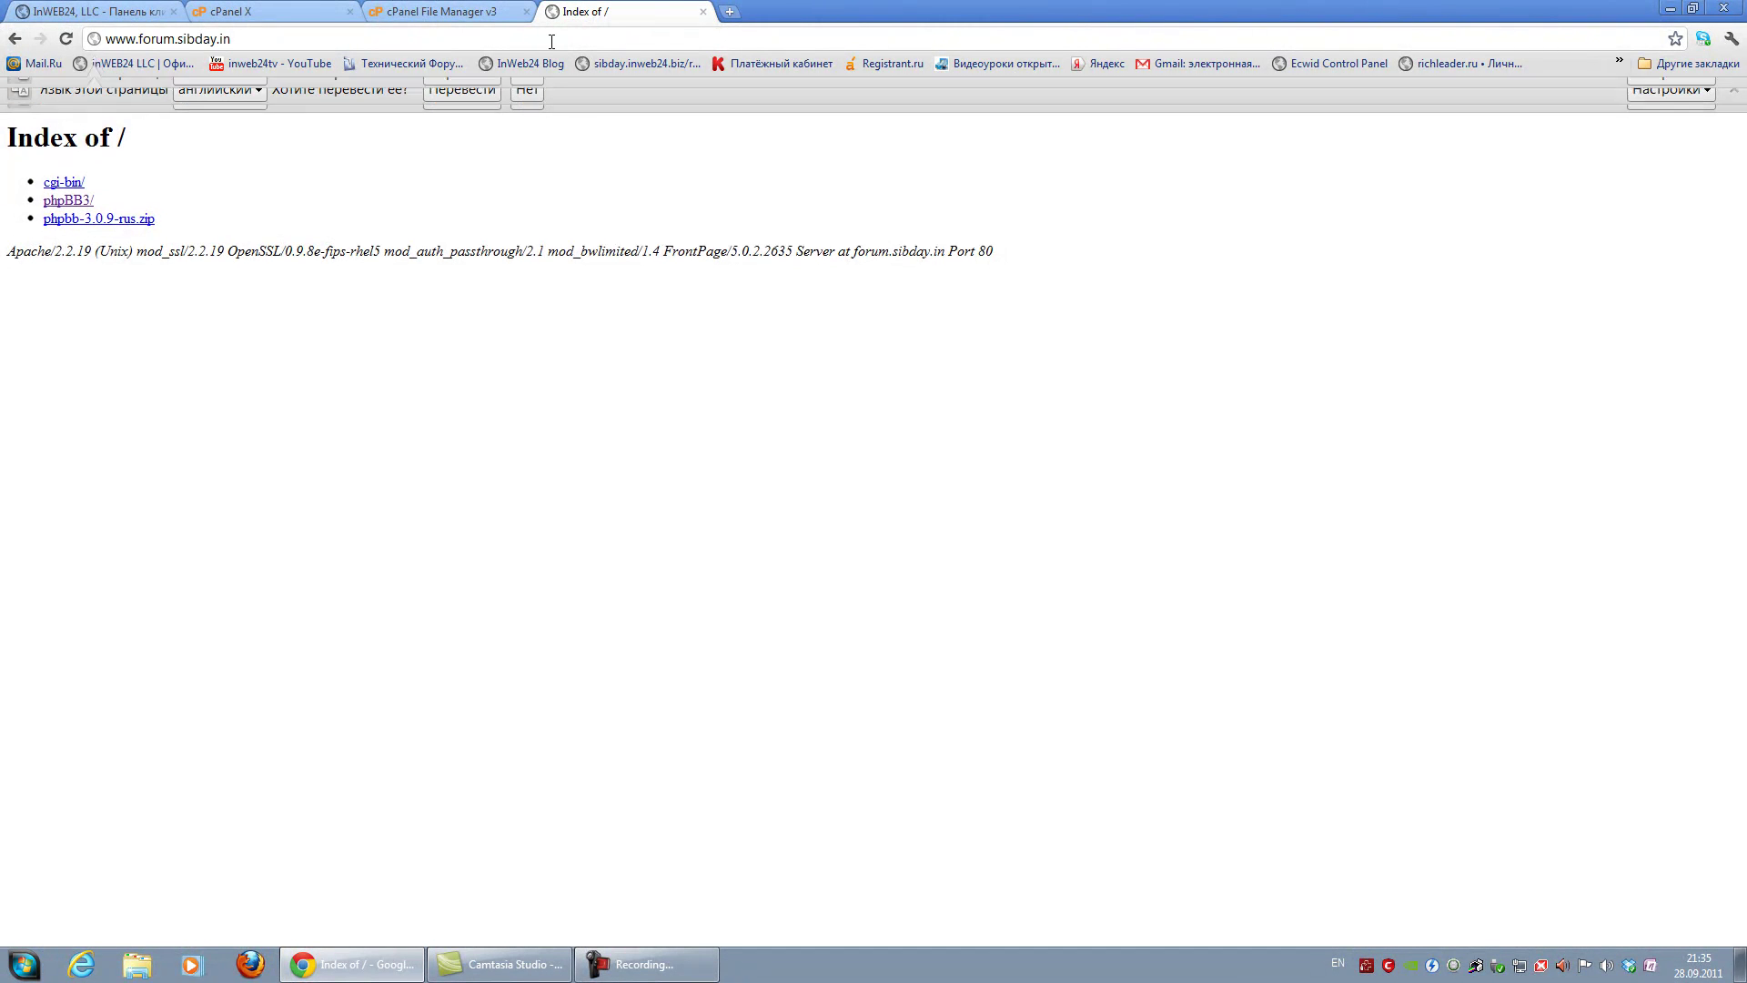
Switch to the cPanel File Manager, refresh the listing, and browse from public_html/forum into its phpBB3 folder
left_click(442, 13)
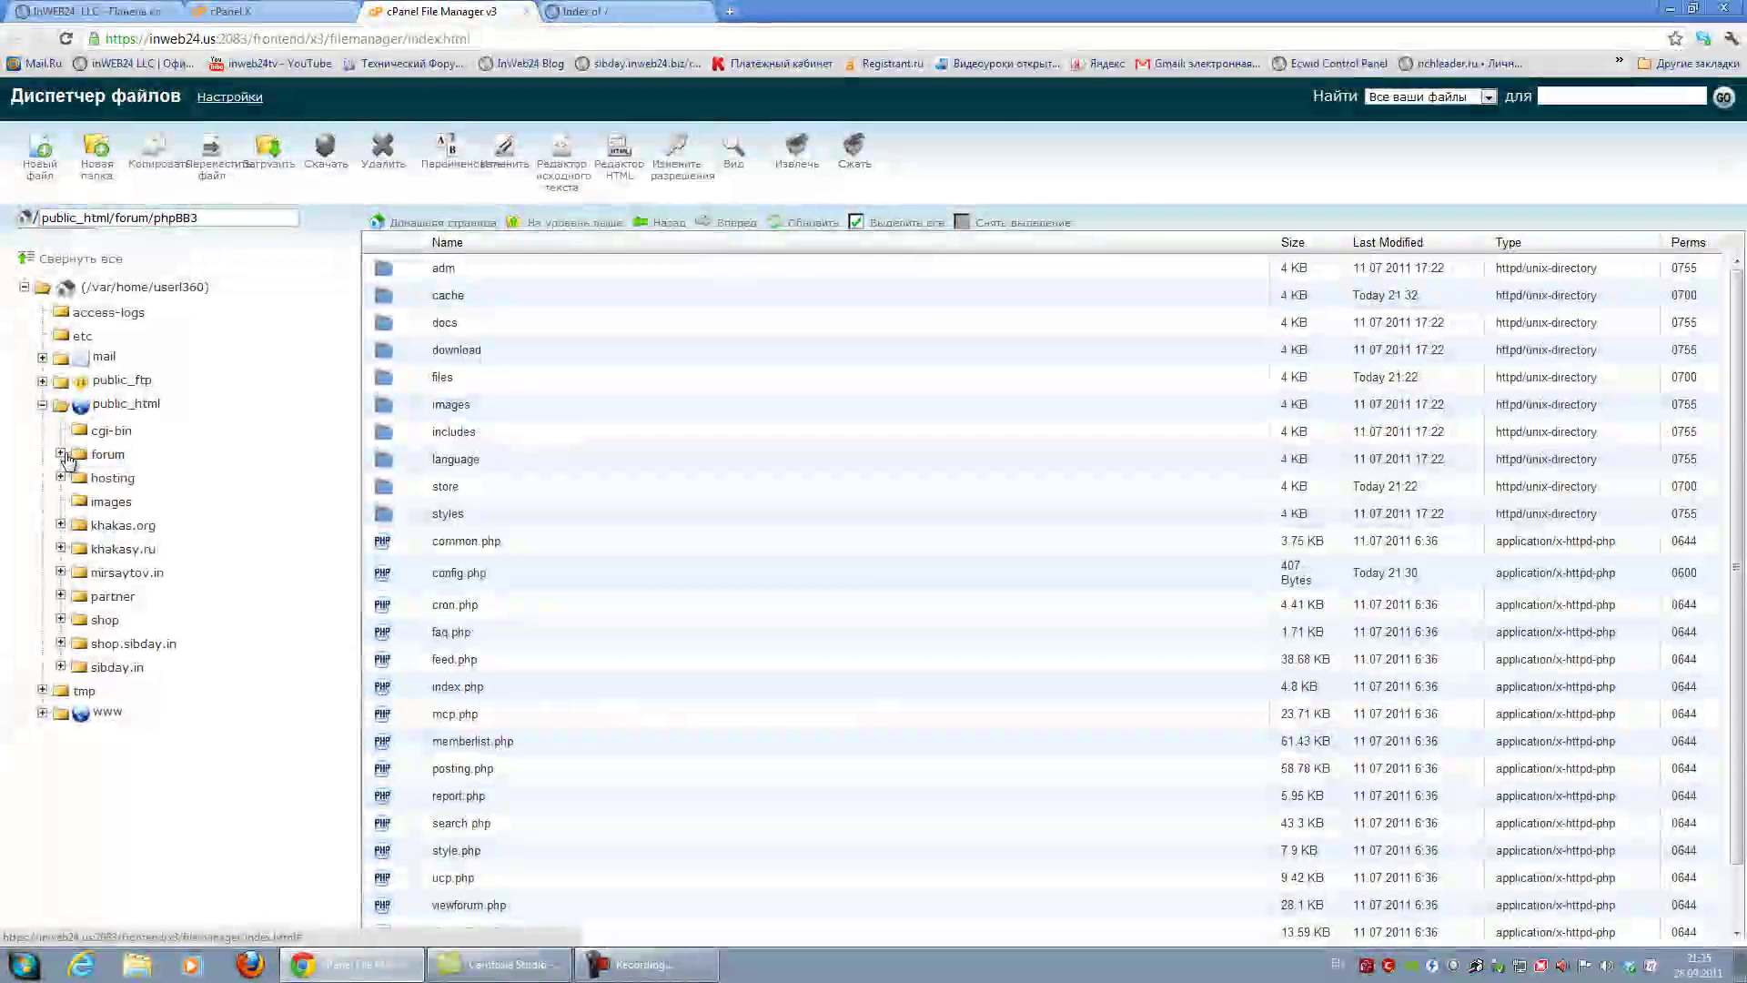
left_click(103, 505)
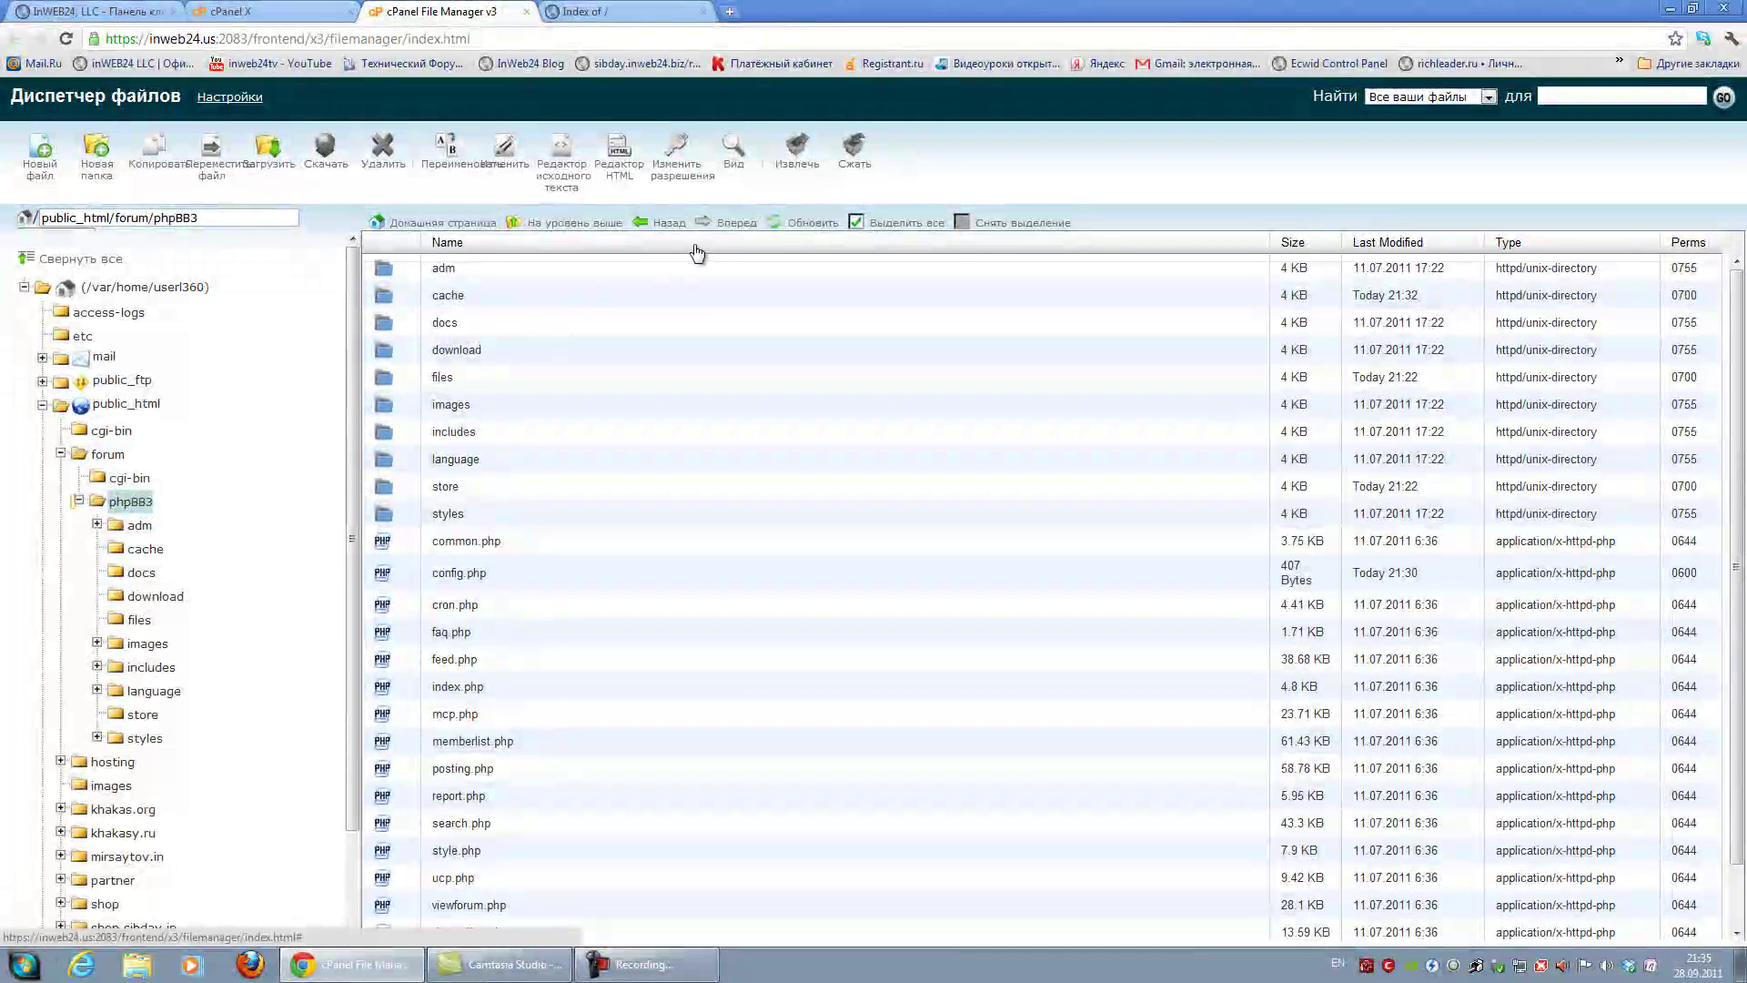
left_click(806, 223)
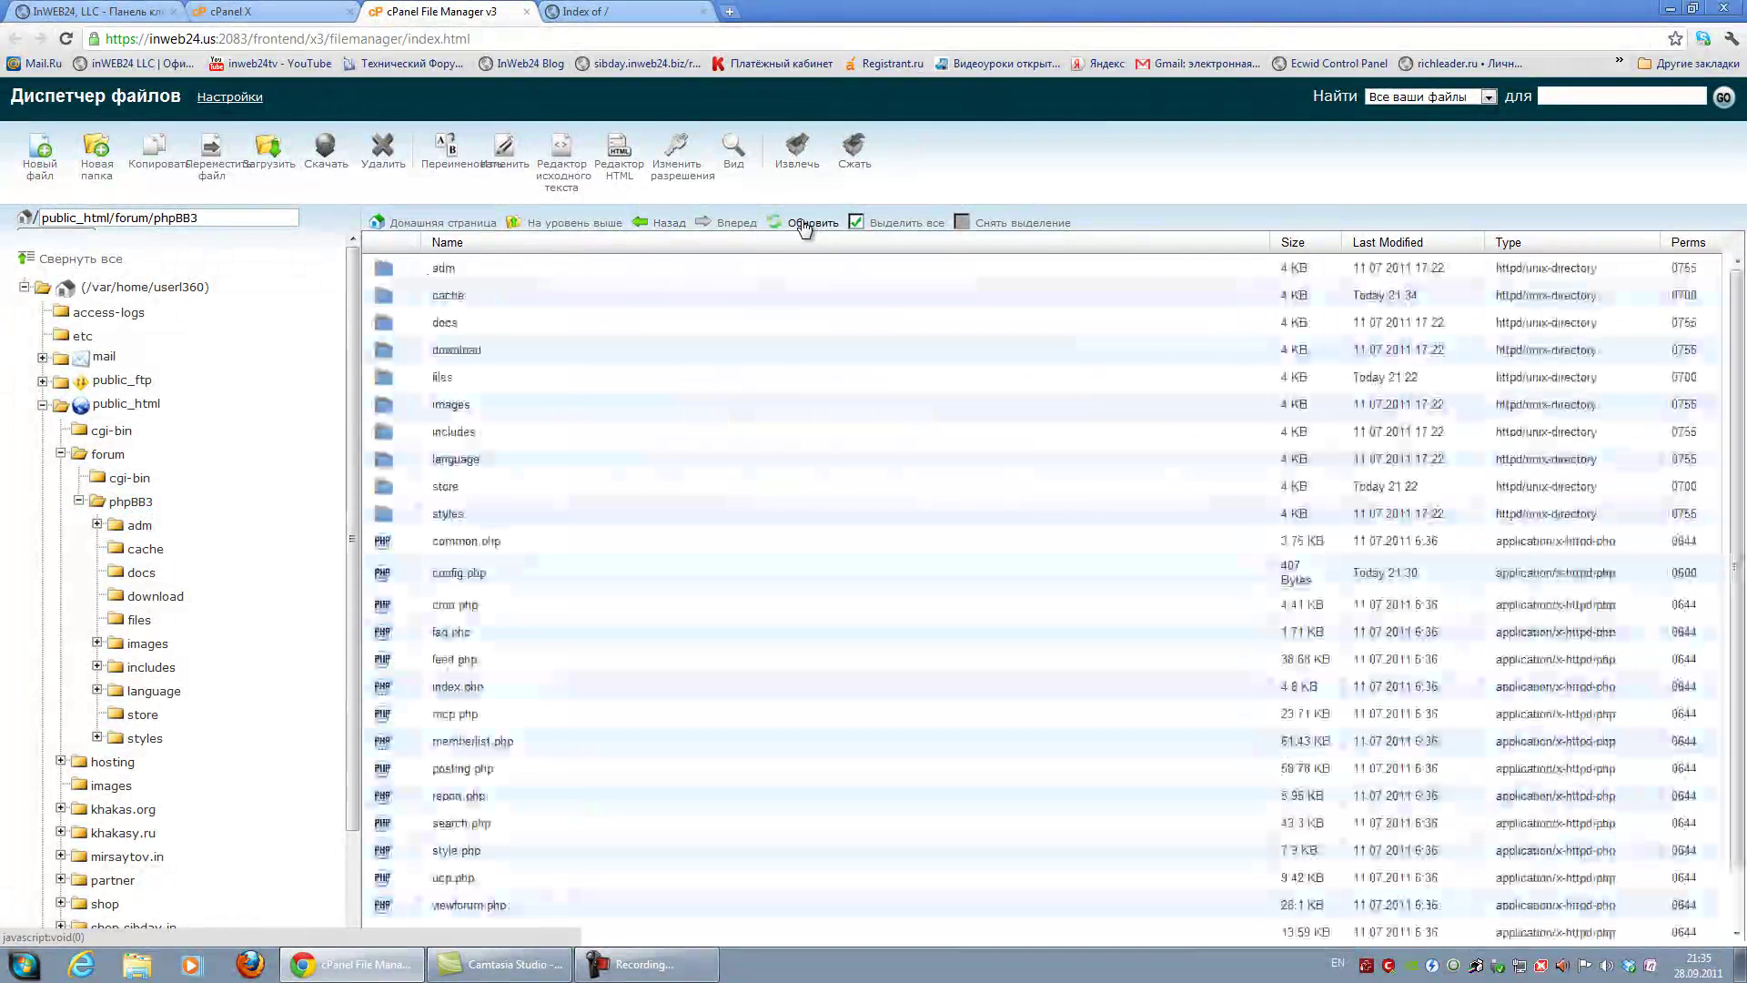
left_click(80, 460)
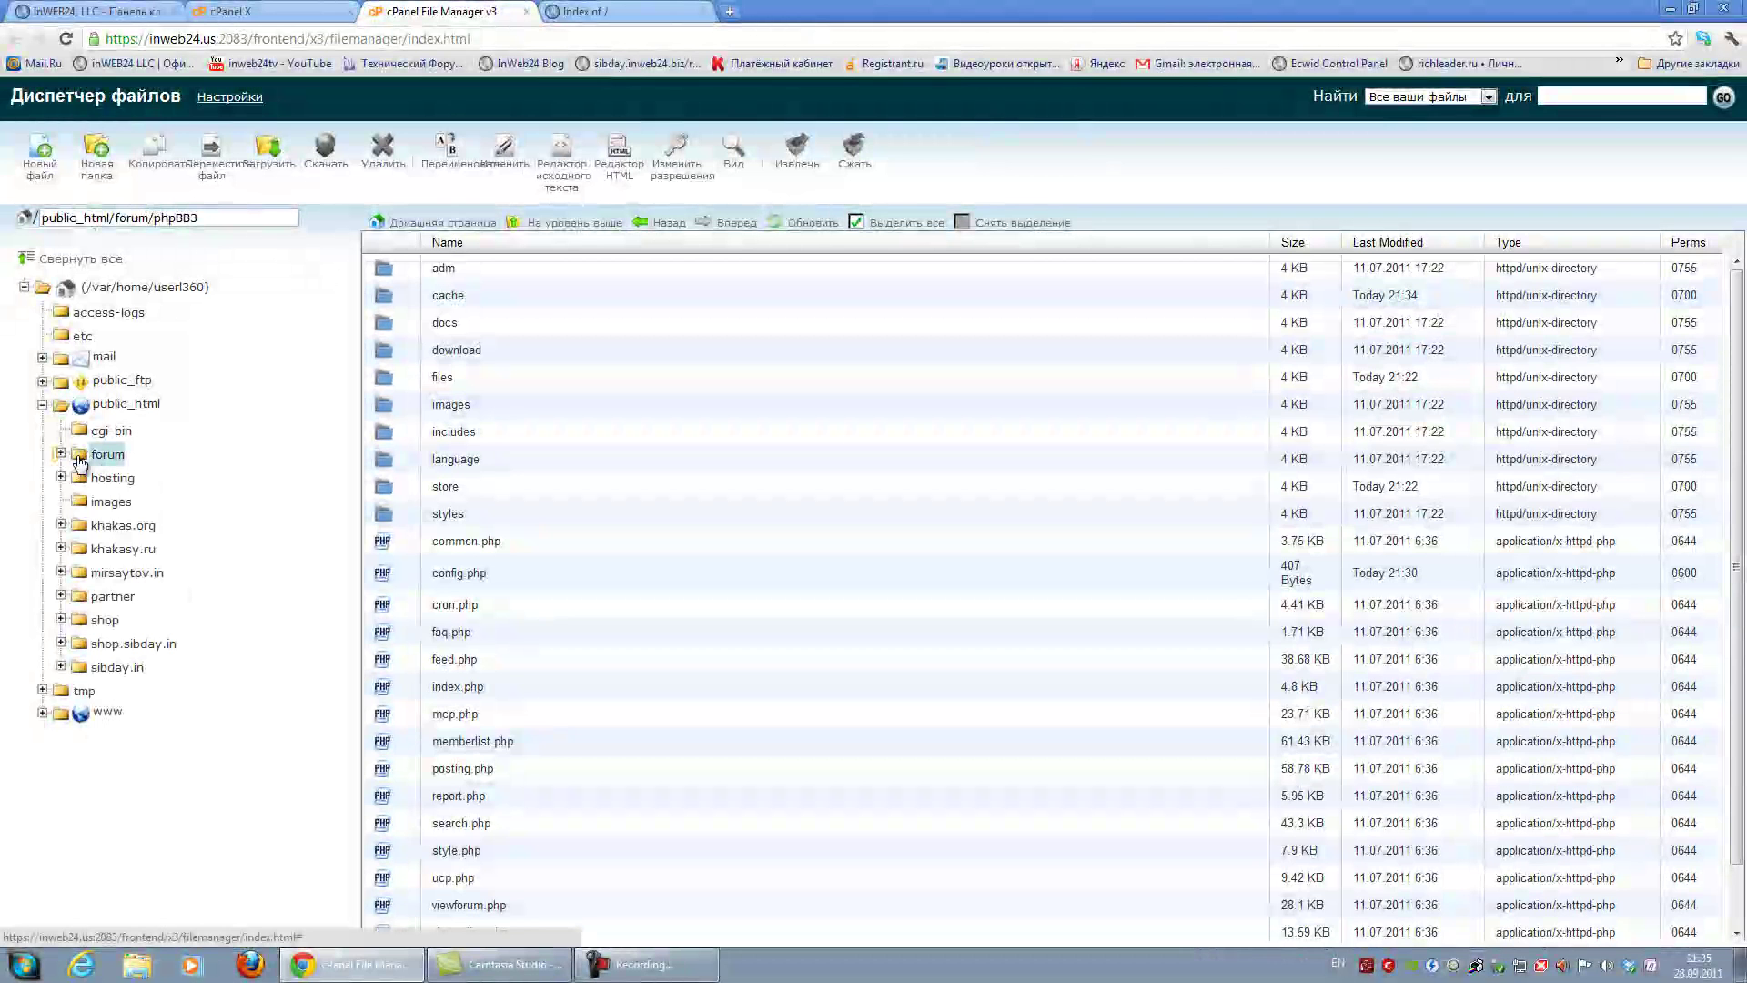
left_click(788, 224)
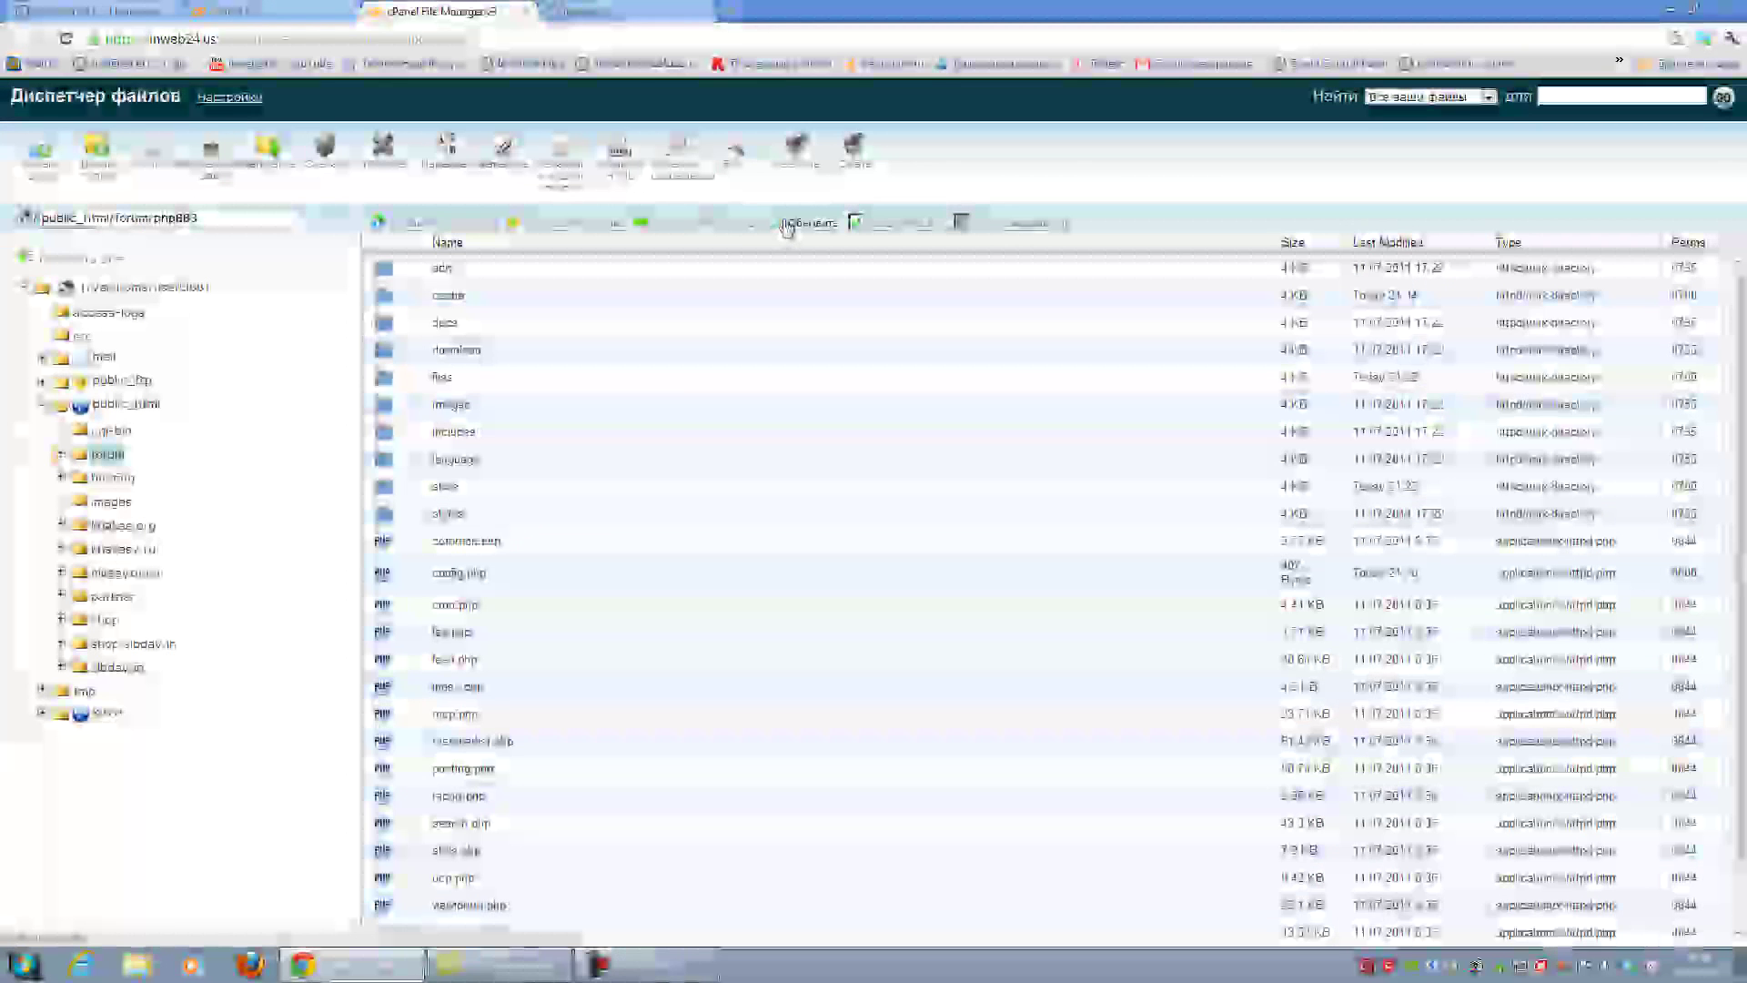
left_click(95, 453)
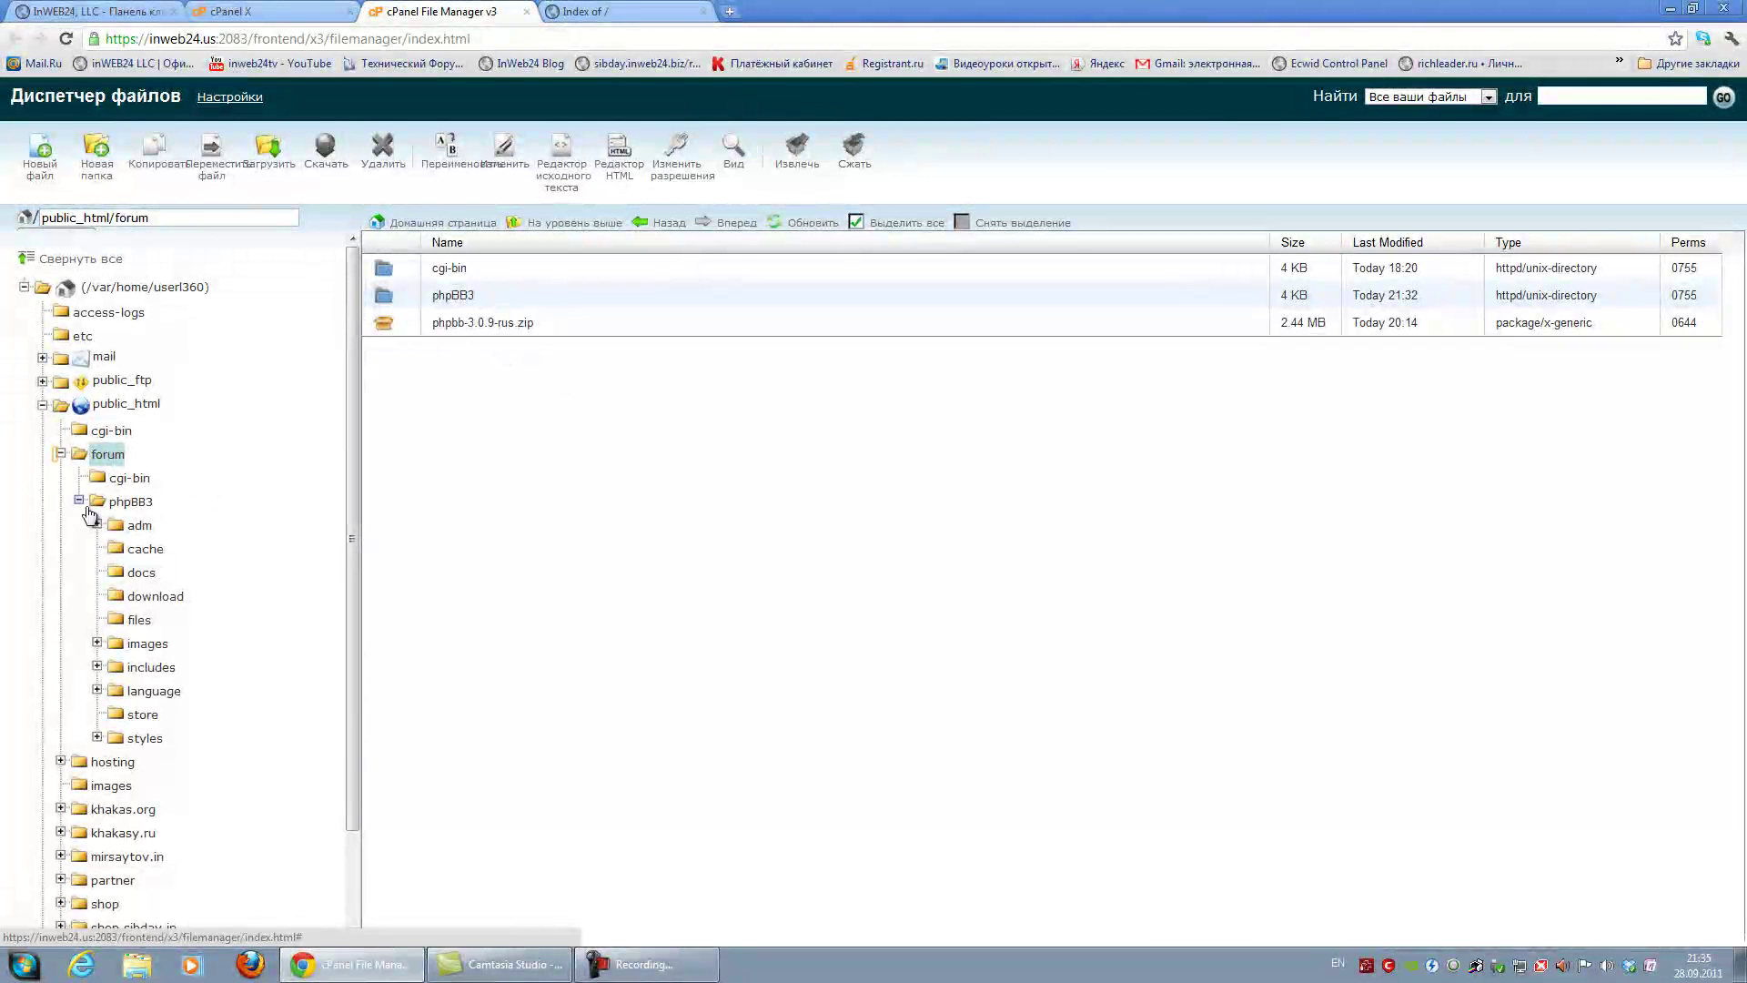
double_click(385, 298)
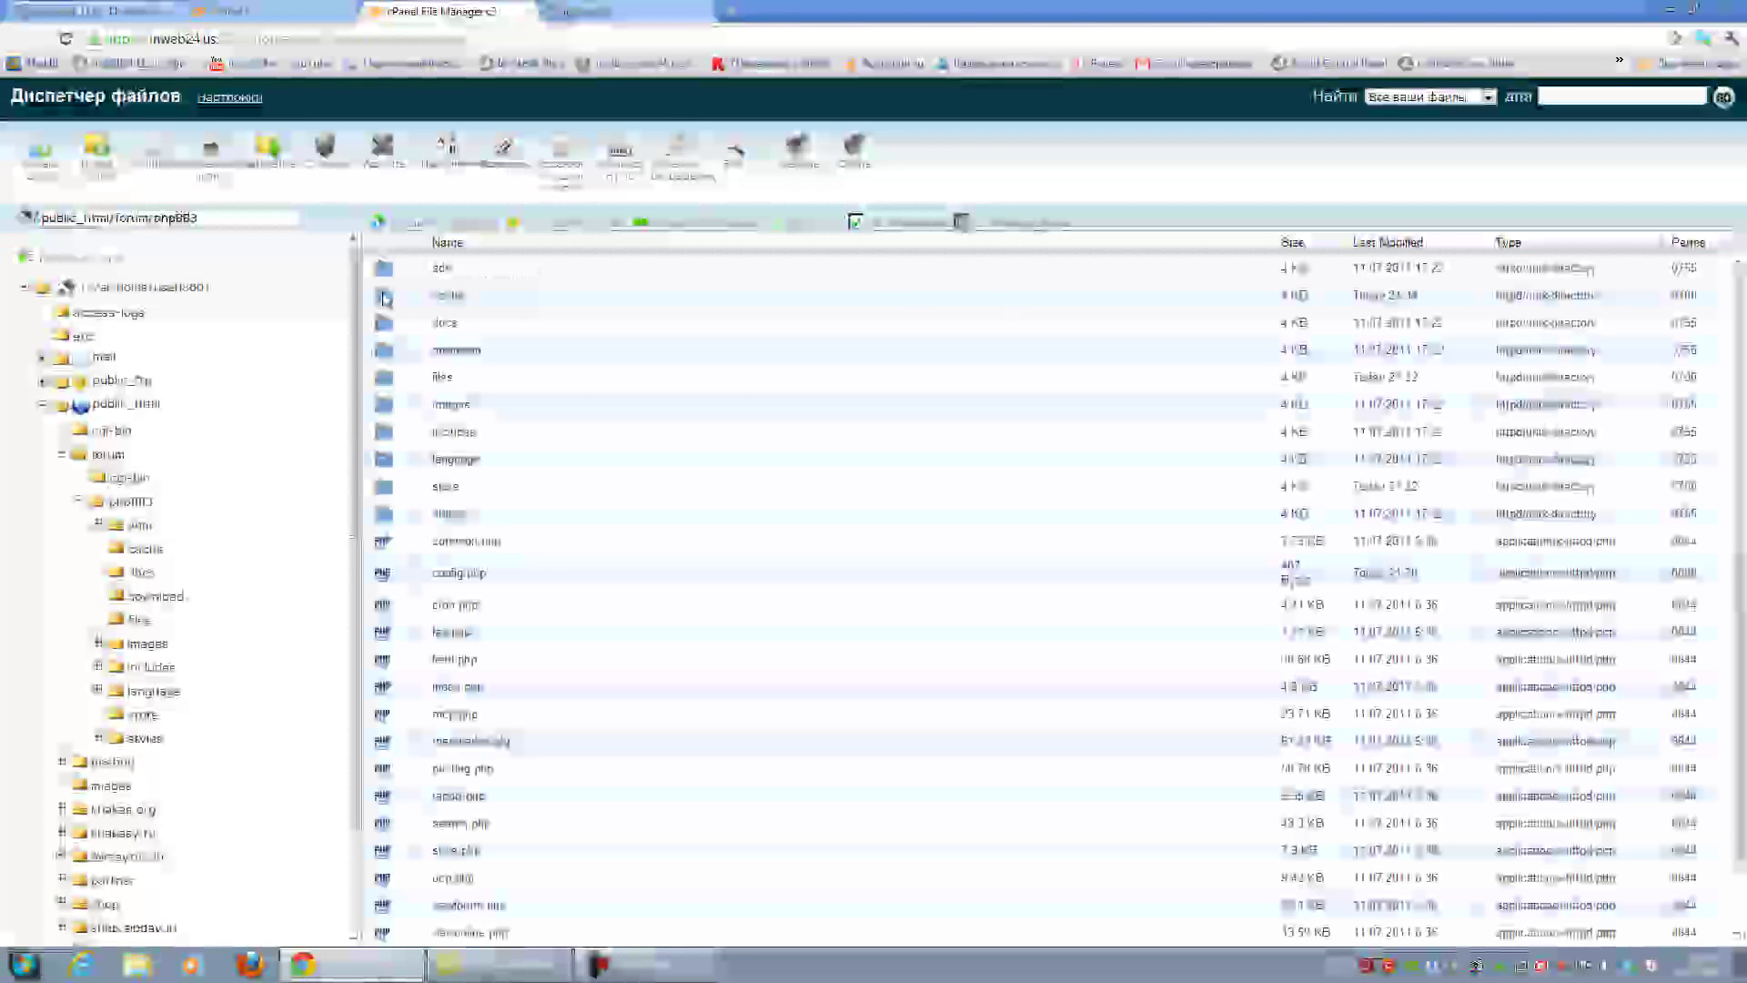
left_click(80, 501)
left_click(79, 502)
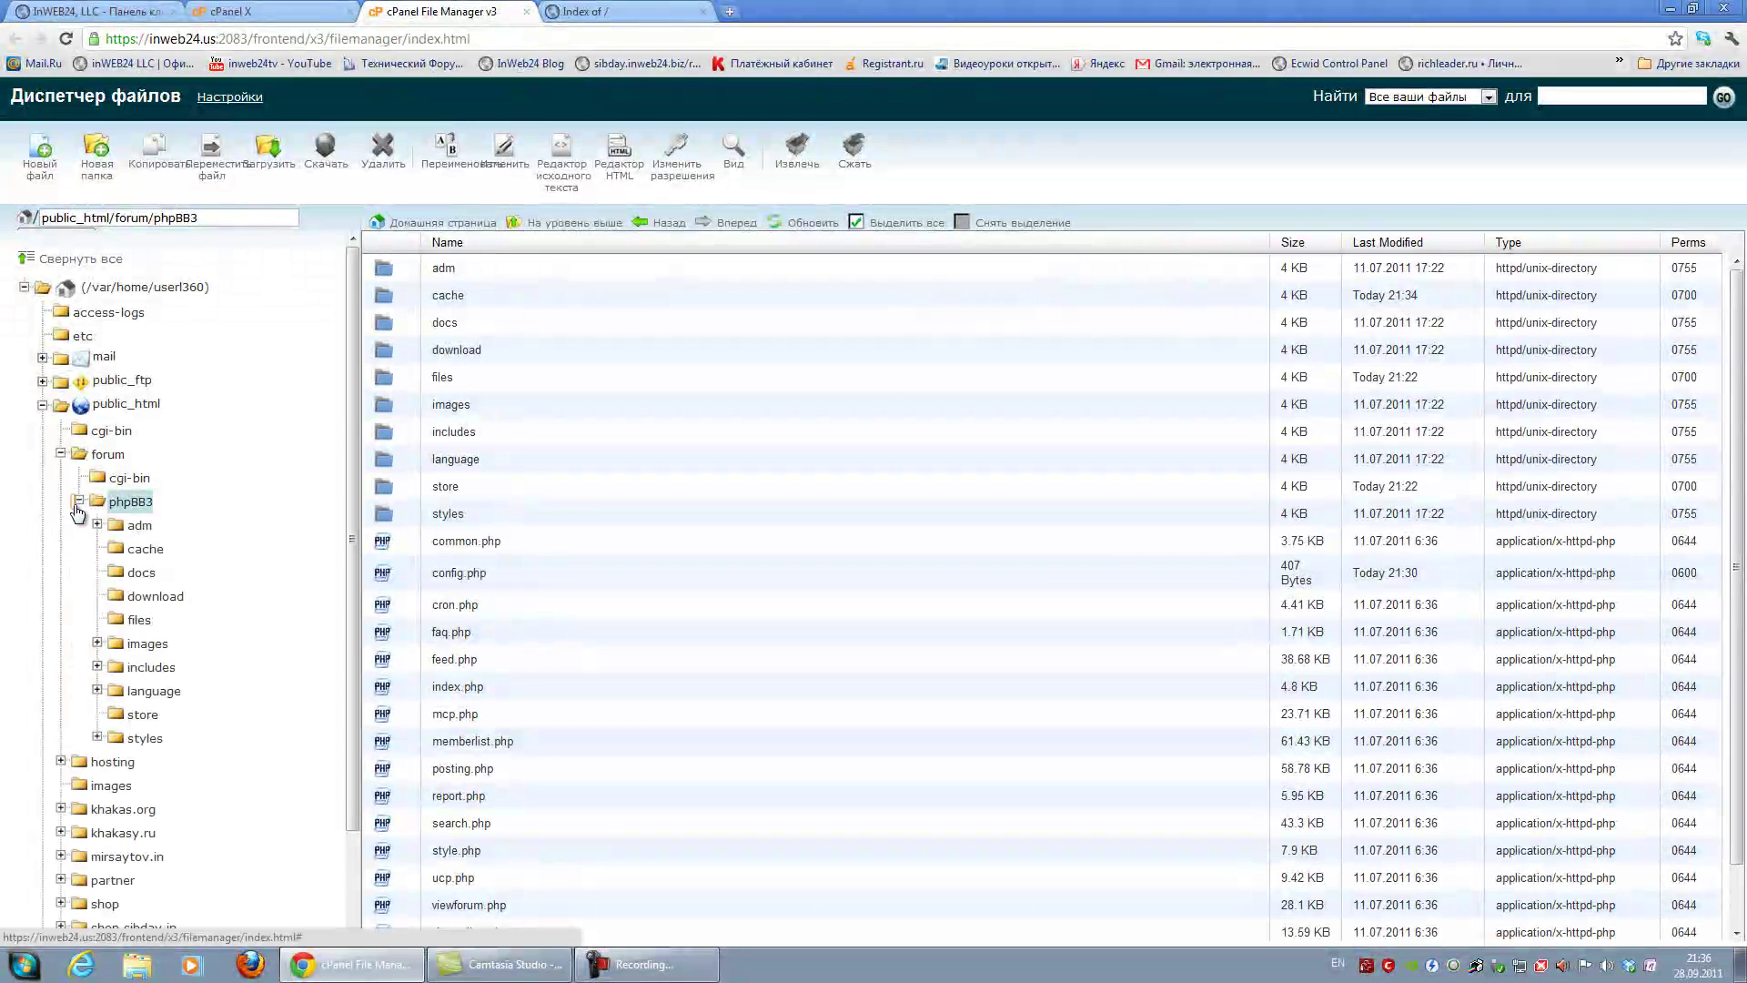
Examine the phpBB3 folder's path and its full file list at a reduced page zoom
double_click(217, 218)
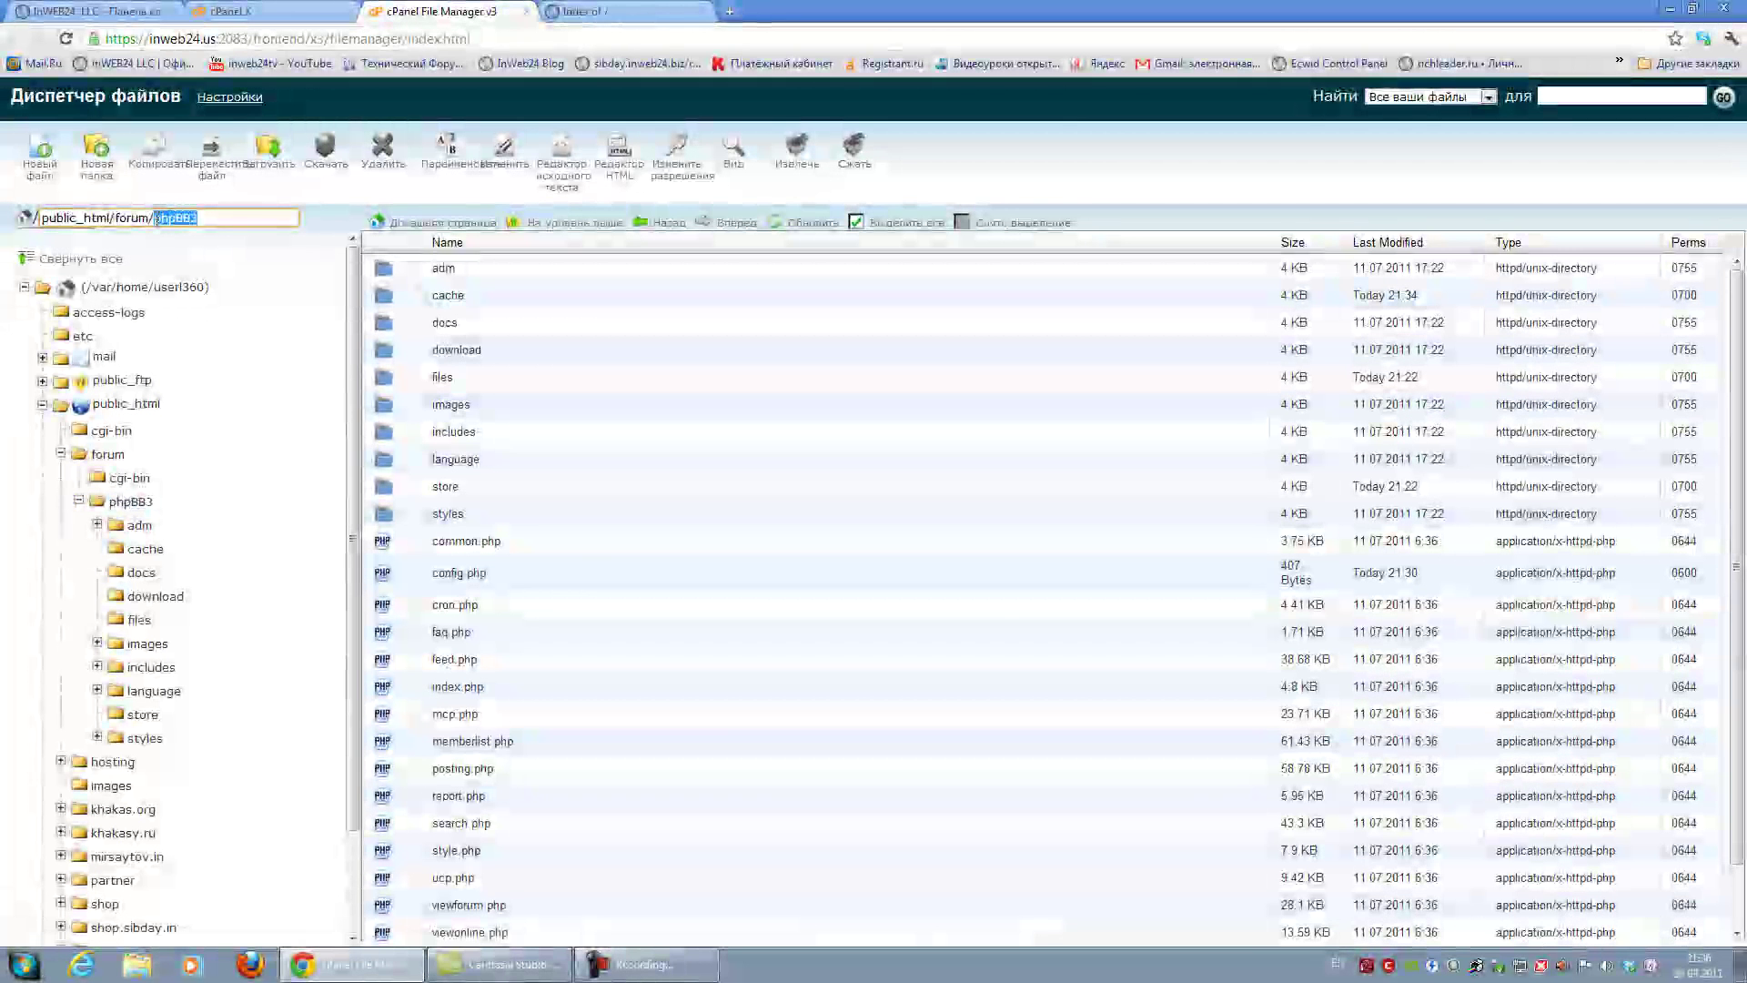
left_click(218, 219)
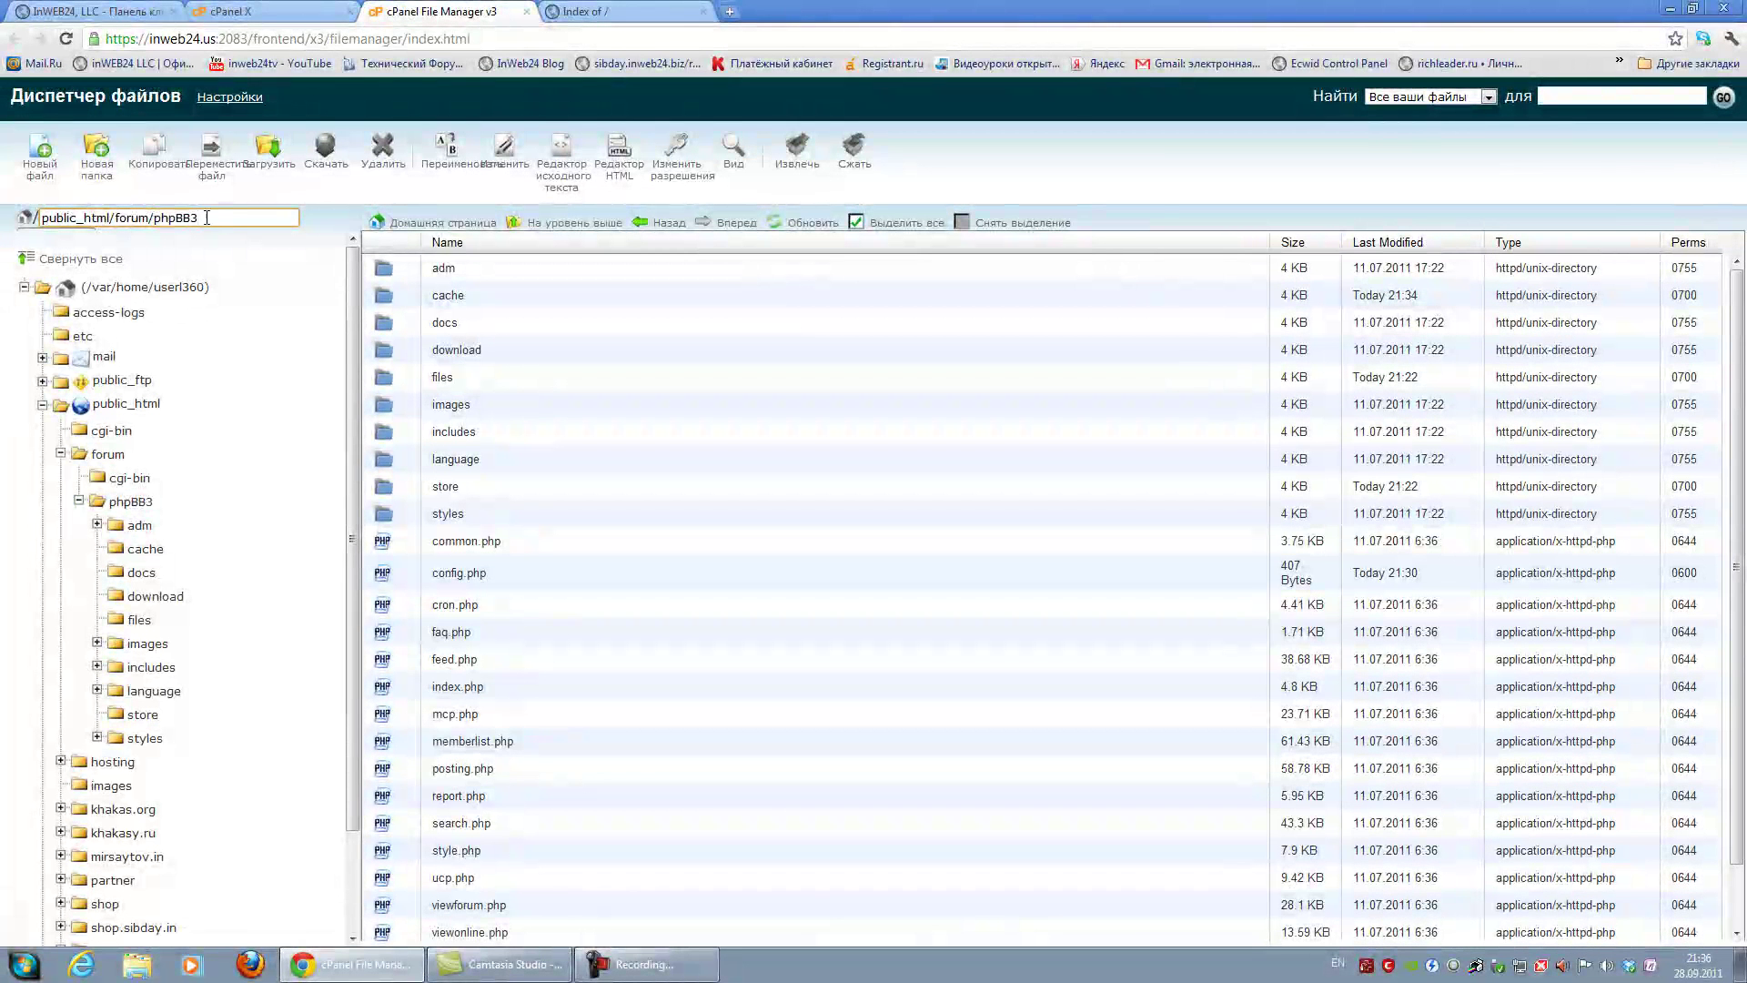
double_click(132, 219)
key("ctrl+minus")
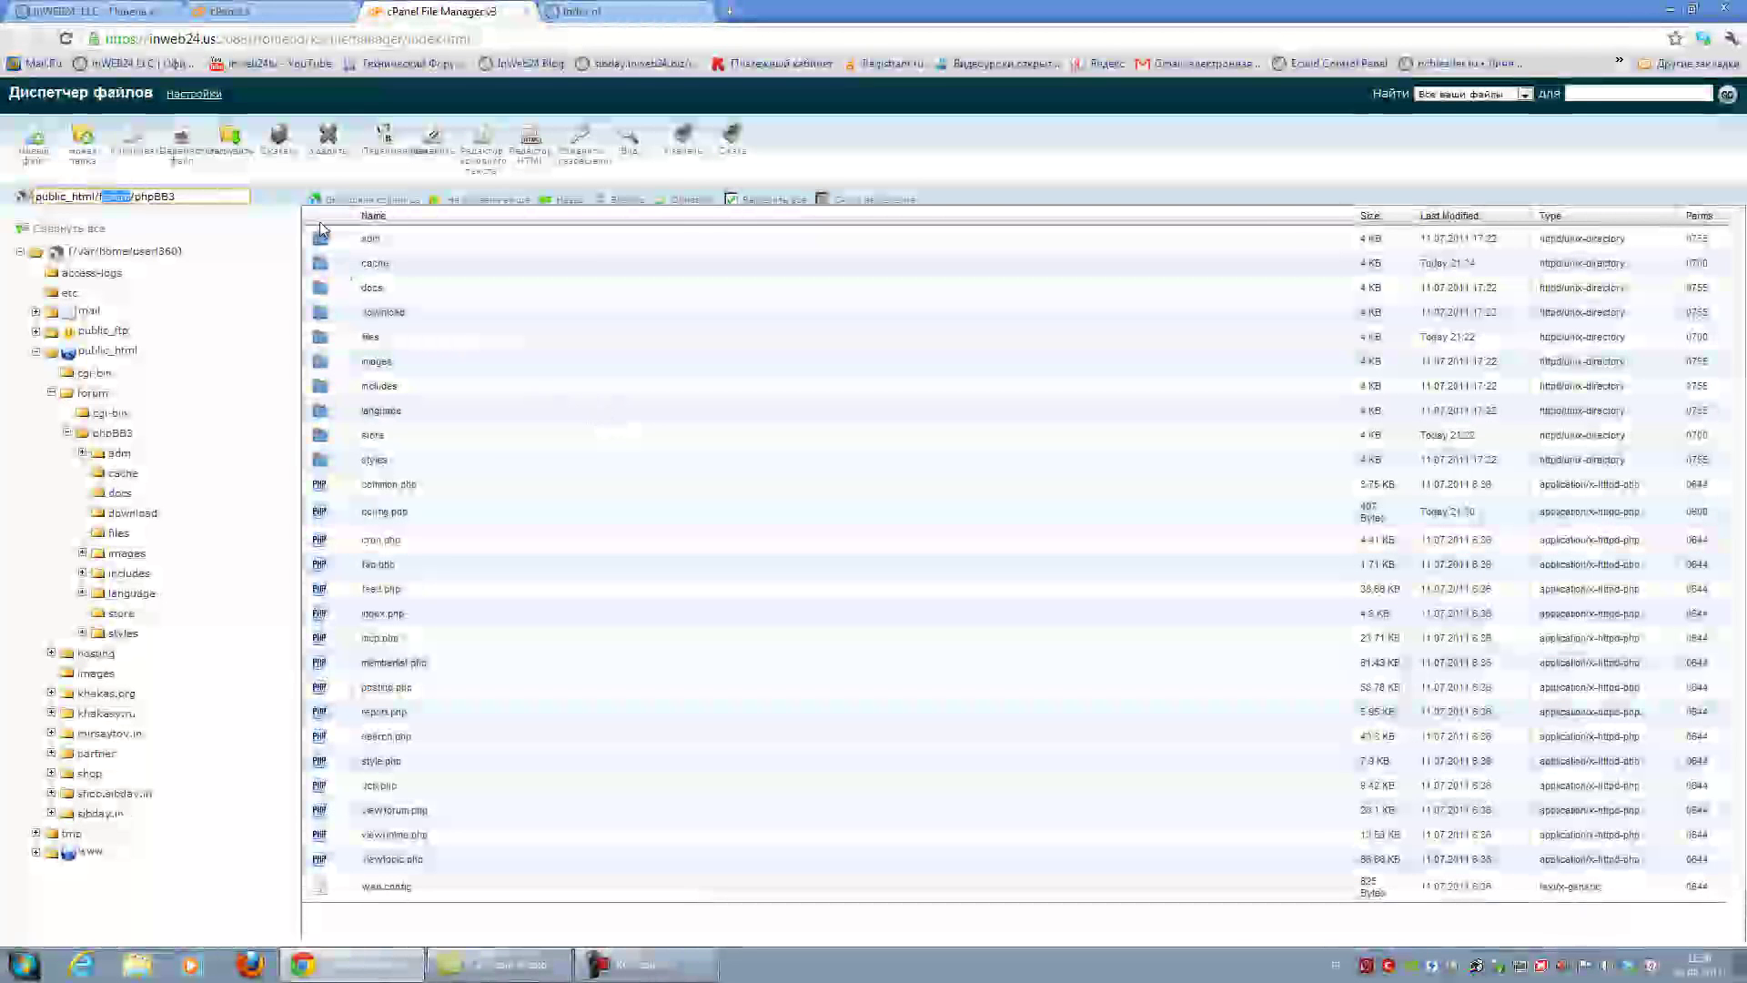
left_click(190, 196)
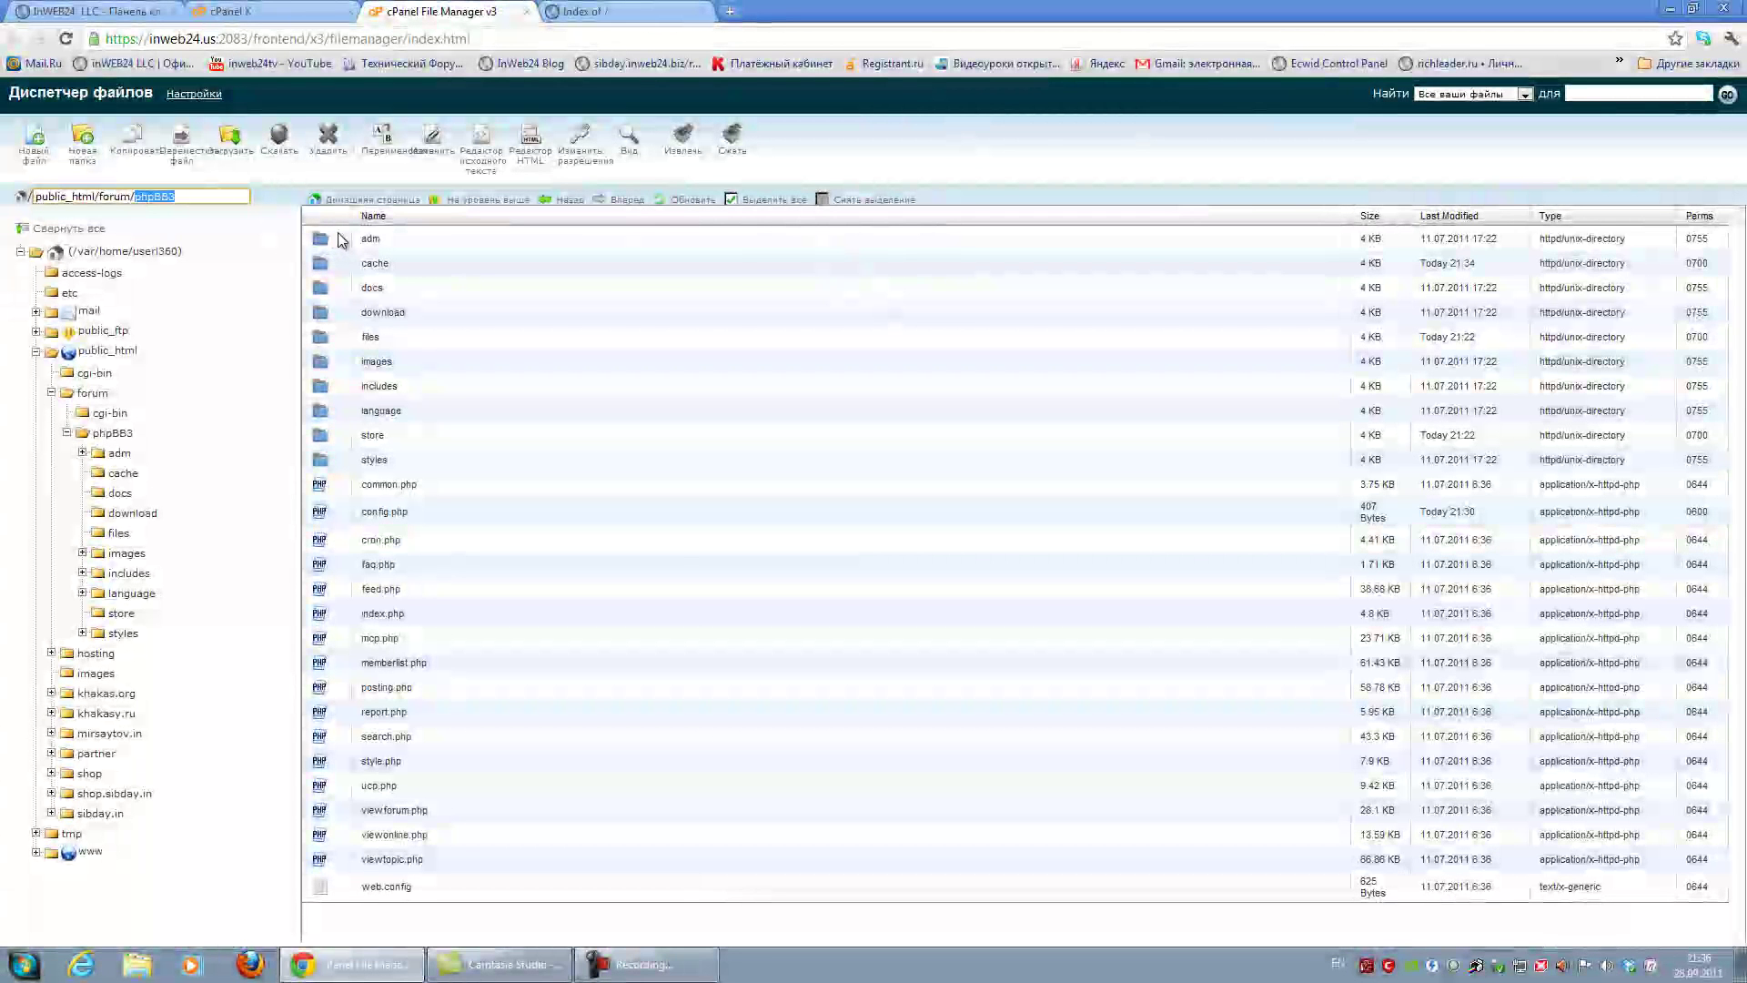
Move all files and folders from public_html/forum/phpBB3 into /public_html/forum/
left_click_drag(339, 239, 338, 929)
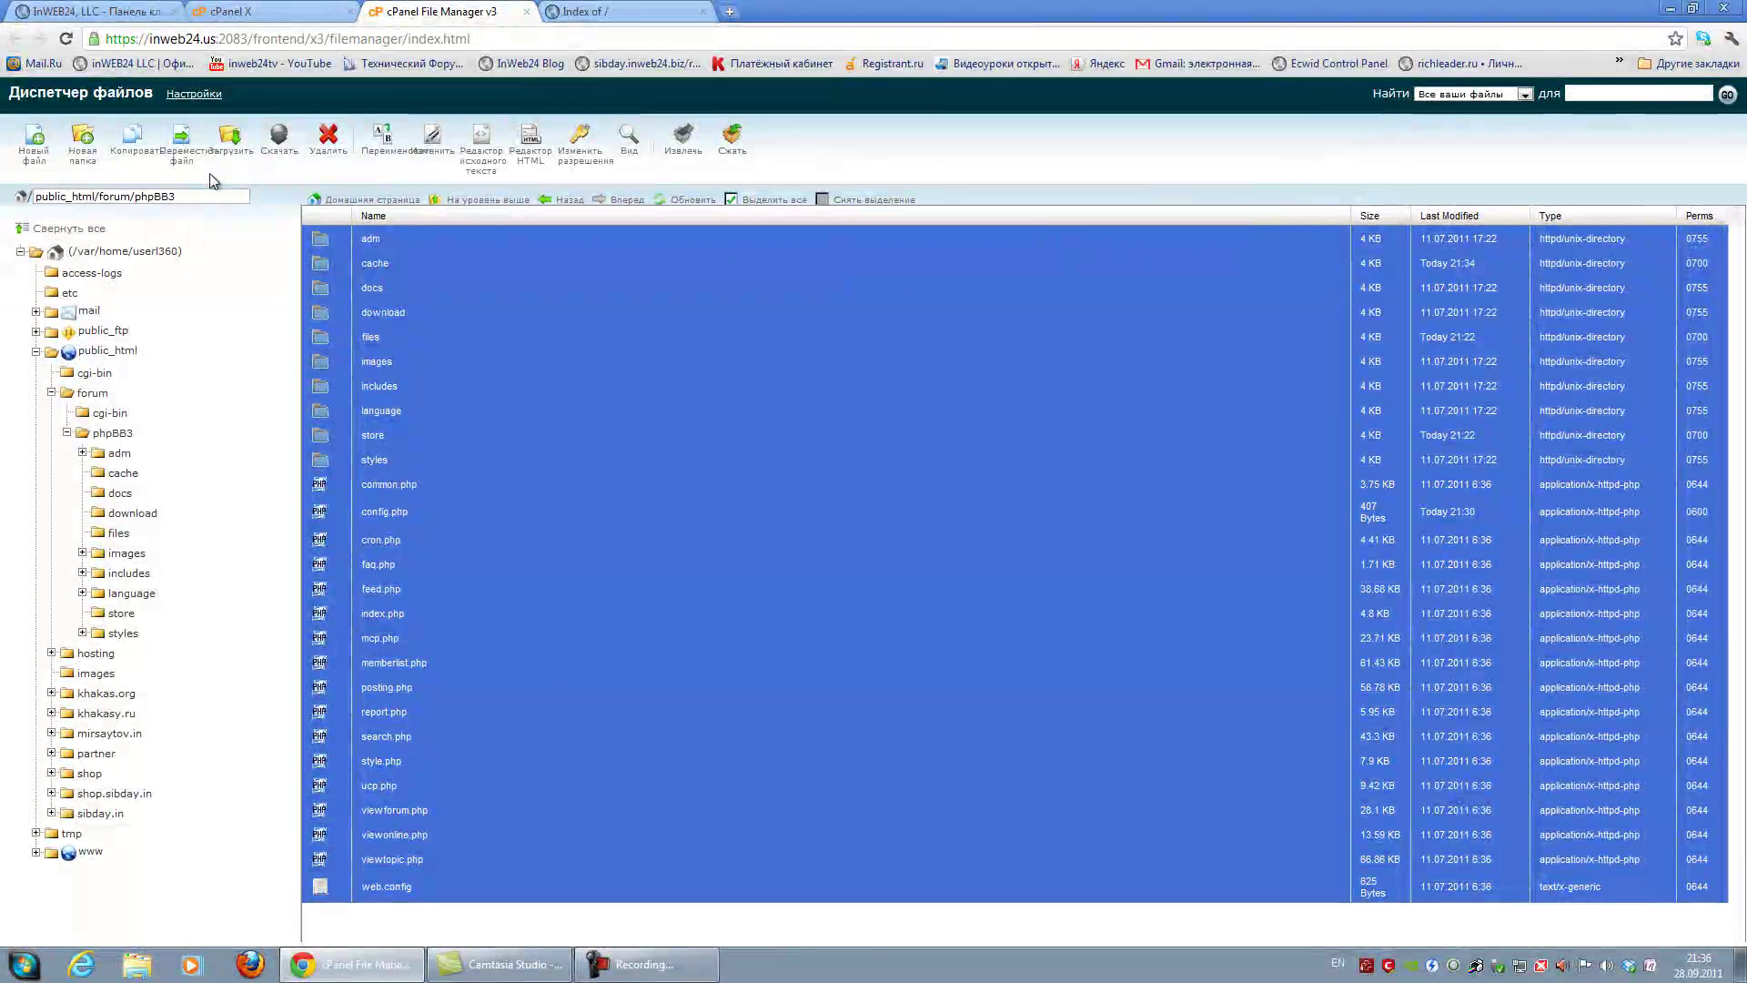
key("ctrl+plus")
key("ctrl+plus")
key("ctrl+plus")
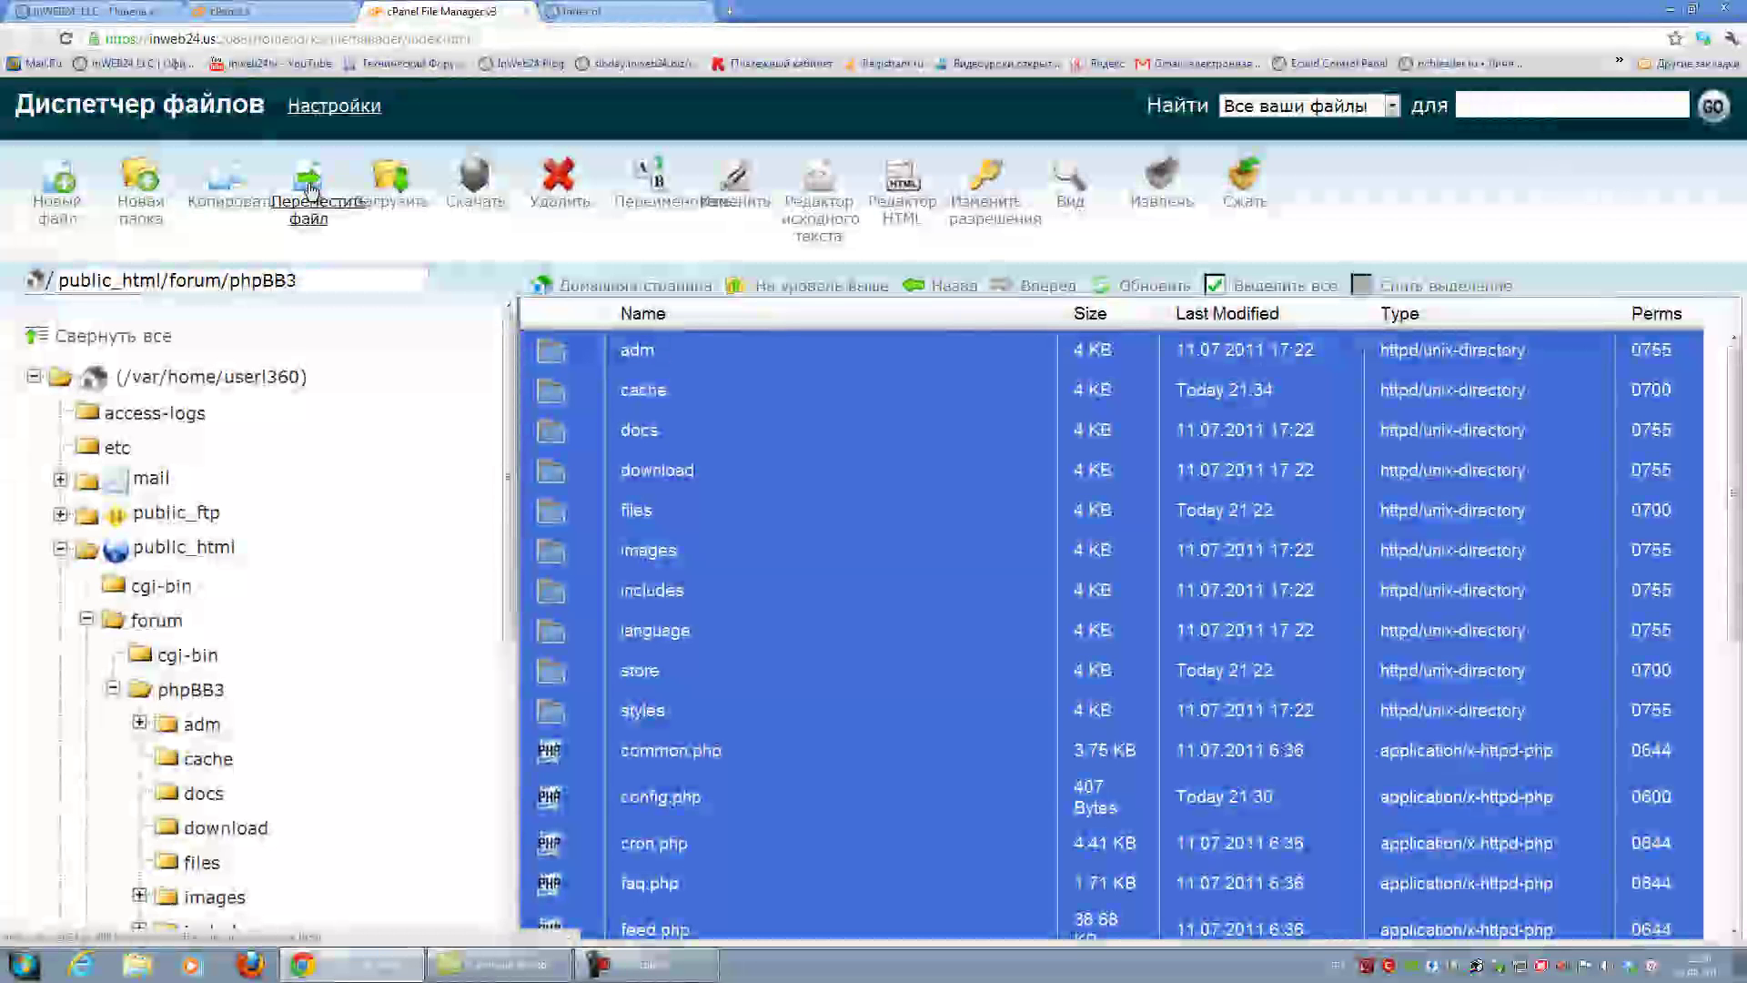
left_click(309, 189)
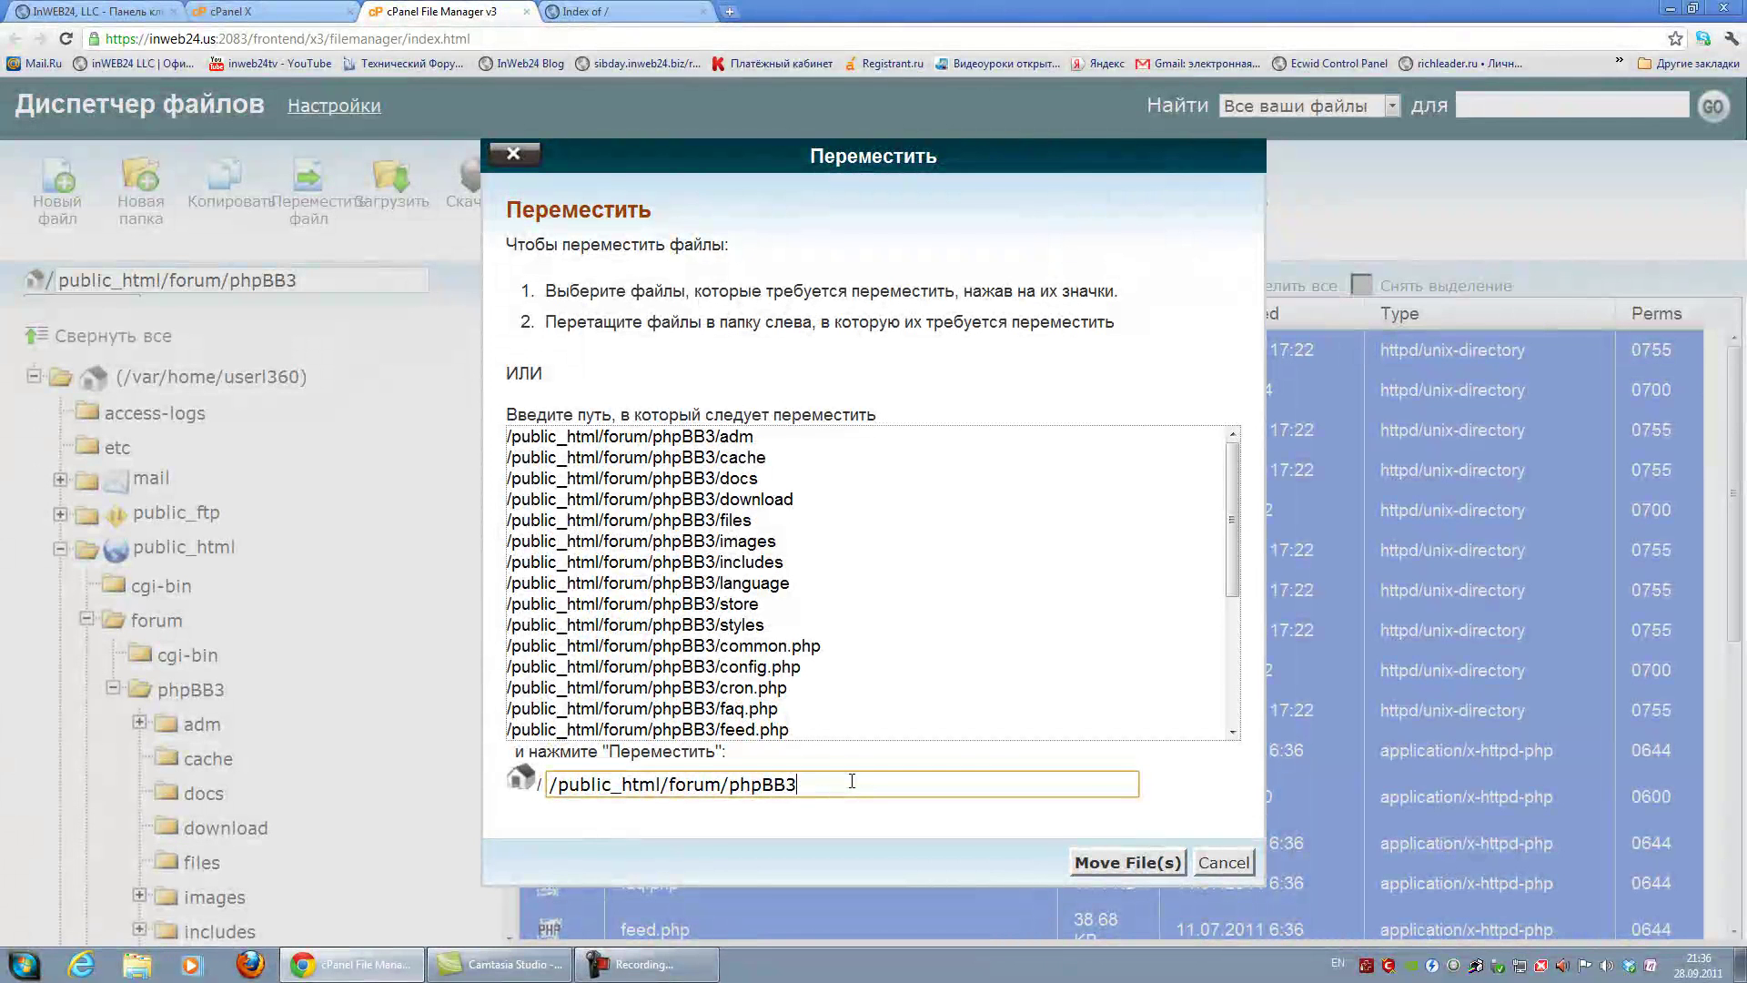
left_click_drag(725, 752, 600, 752)
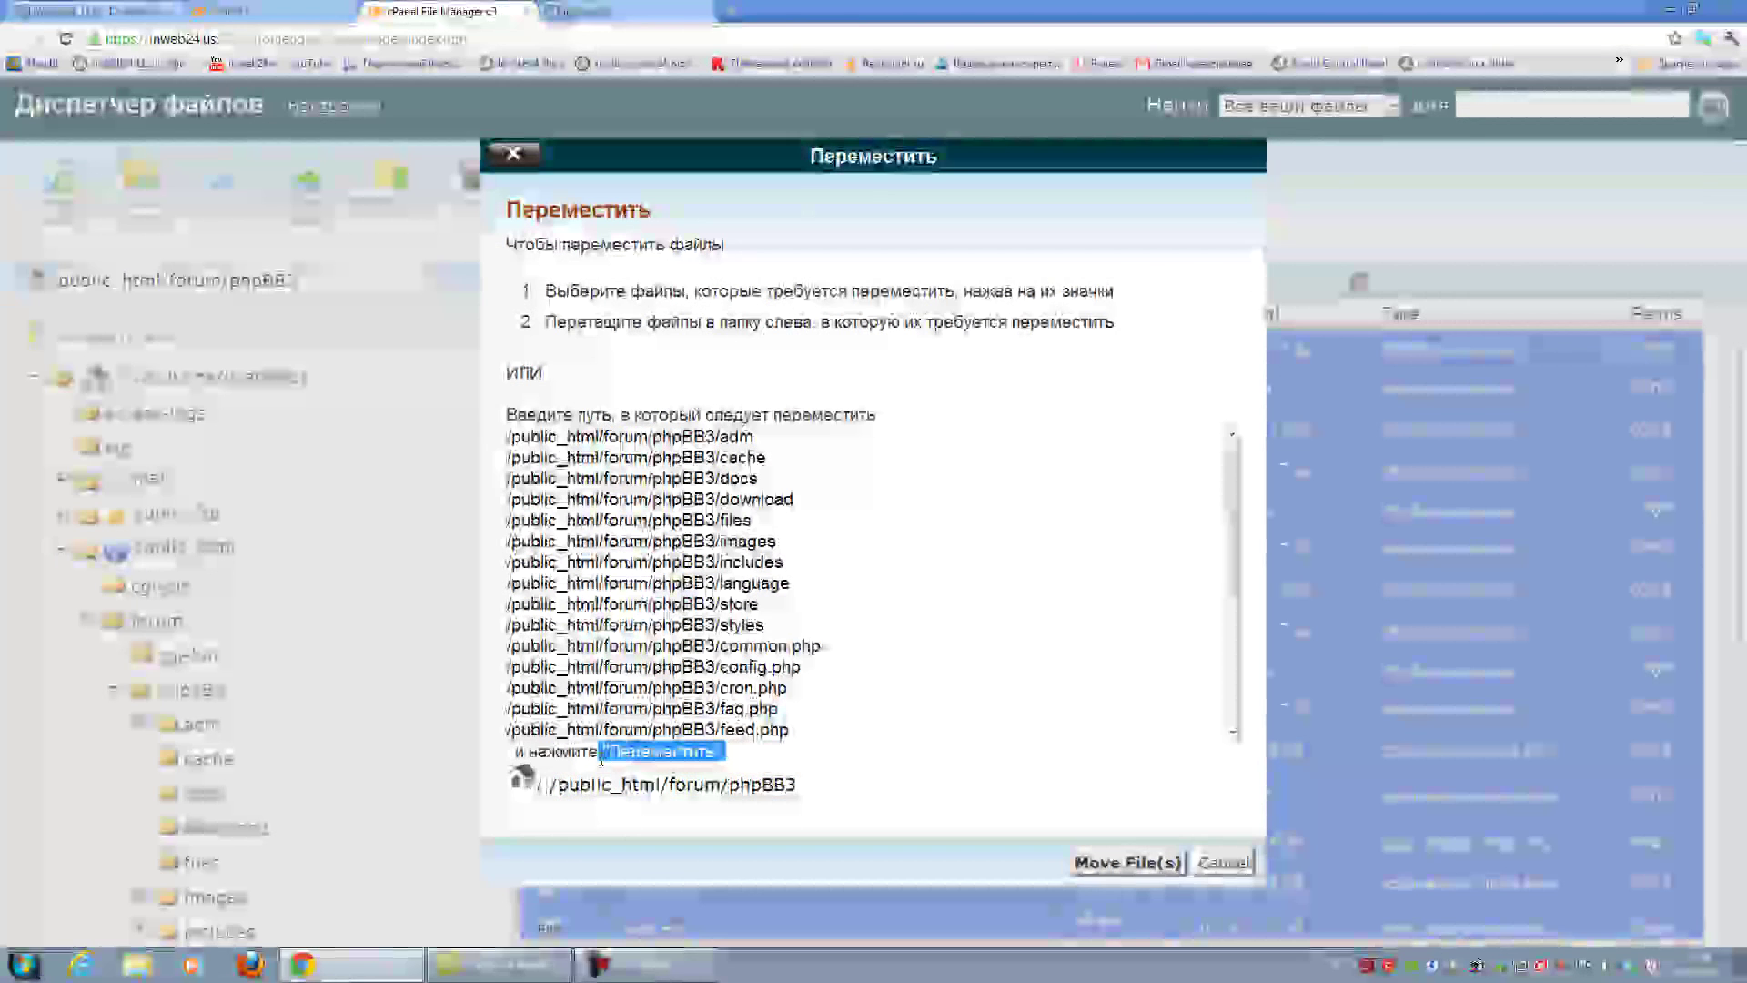
left_click(832, 785)
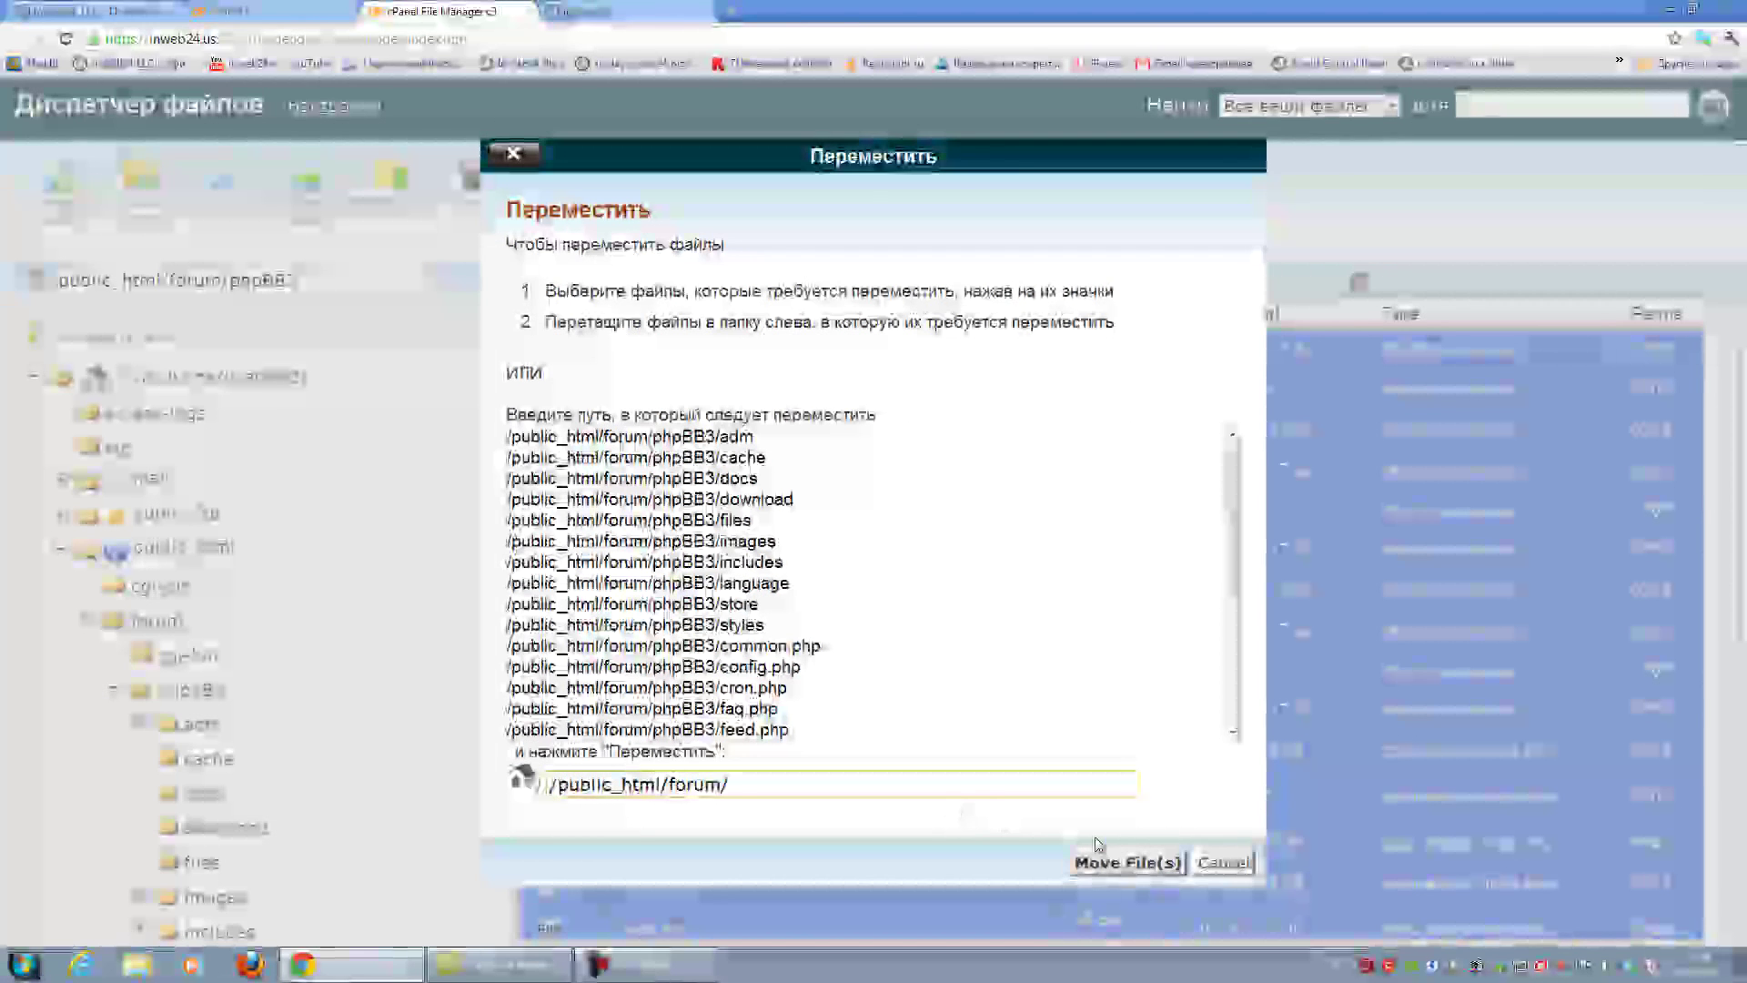
left_click(1117, 863)
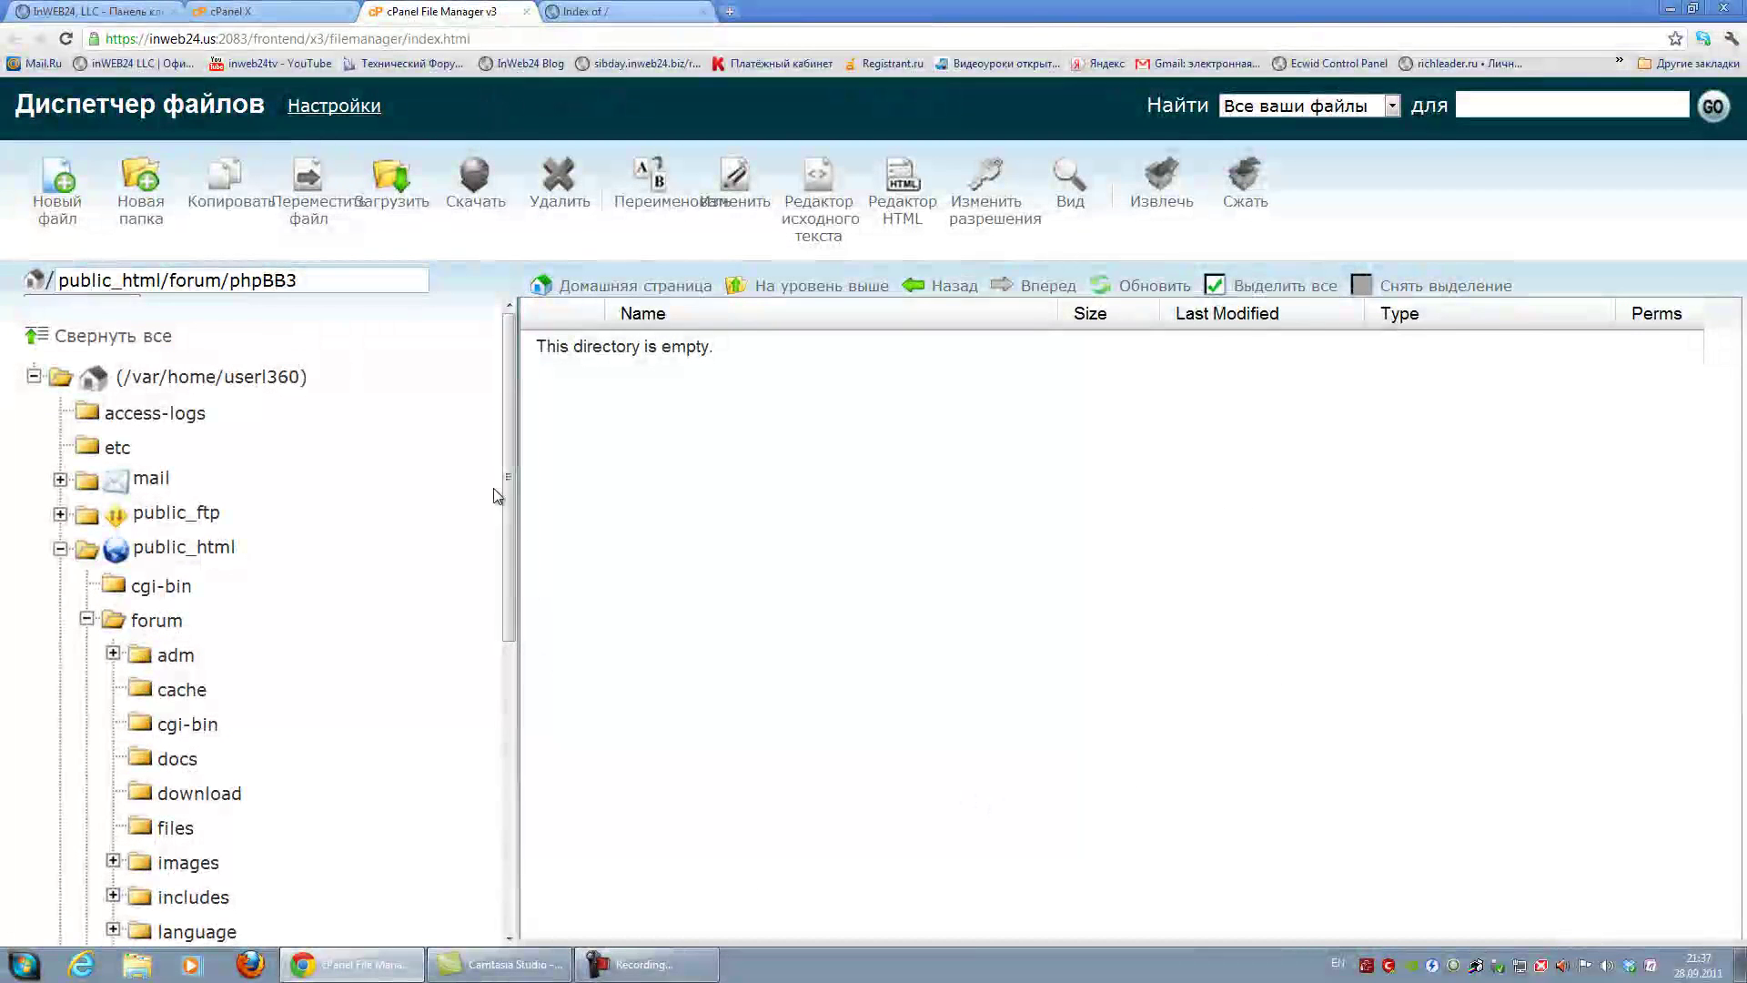
Delete the emptied phpBB3 folder from public_html/forum
key("ctrl+plus")
key("ctrl+minus")
key("ctrl+minus")
key("ctrl+minus")
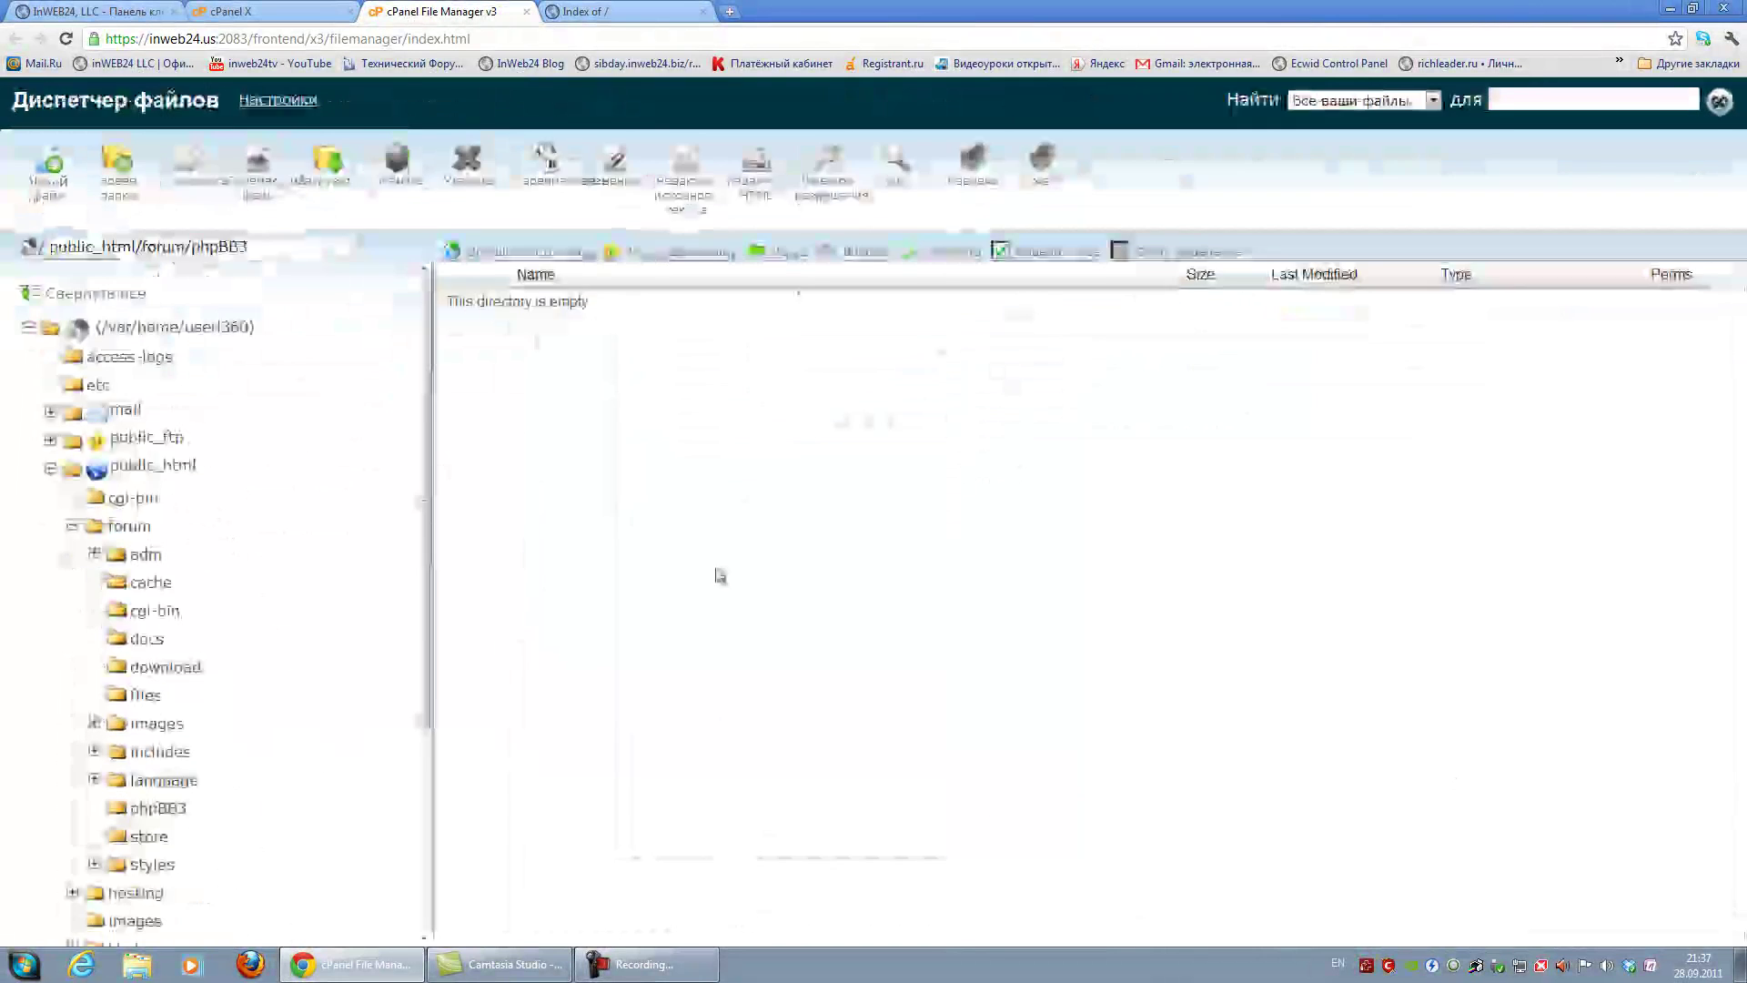
left_click(95, 460)
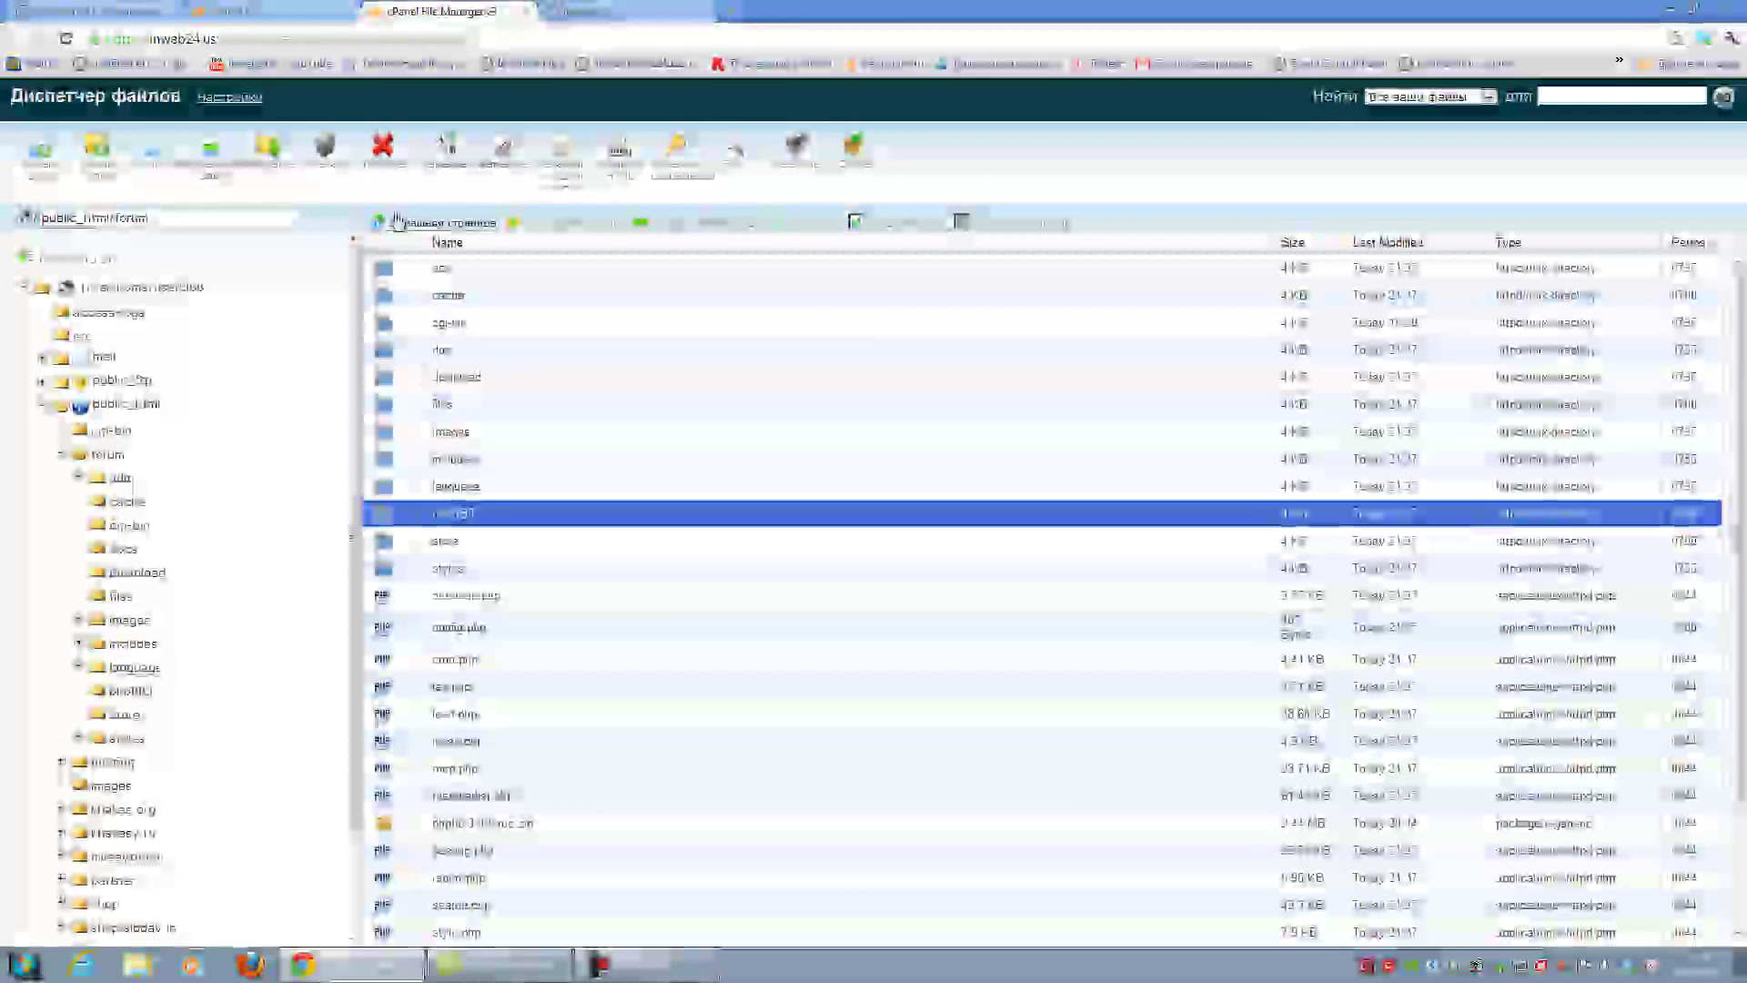
left_click(384, 155)
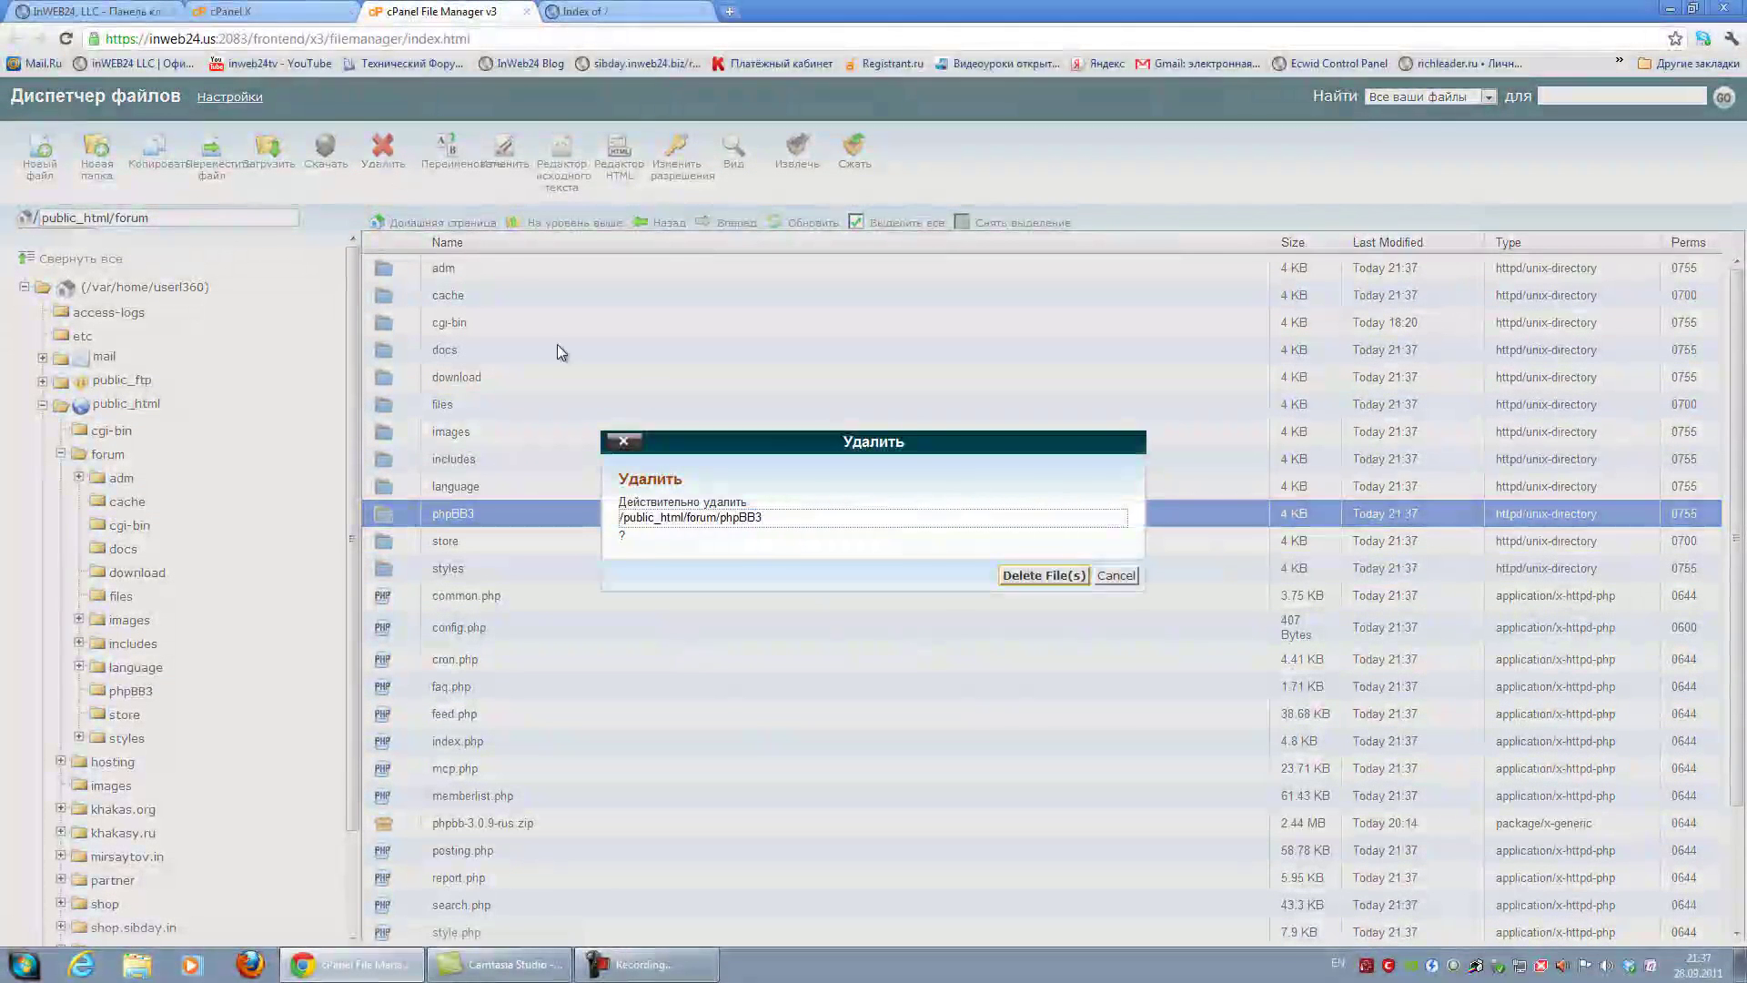
left_click(1020, 576)
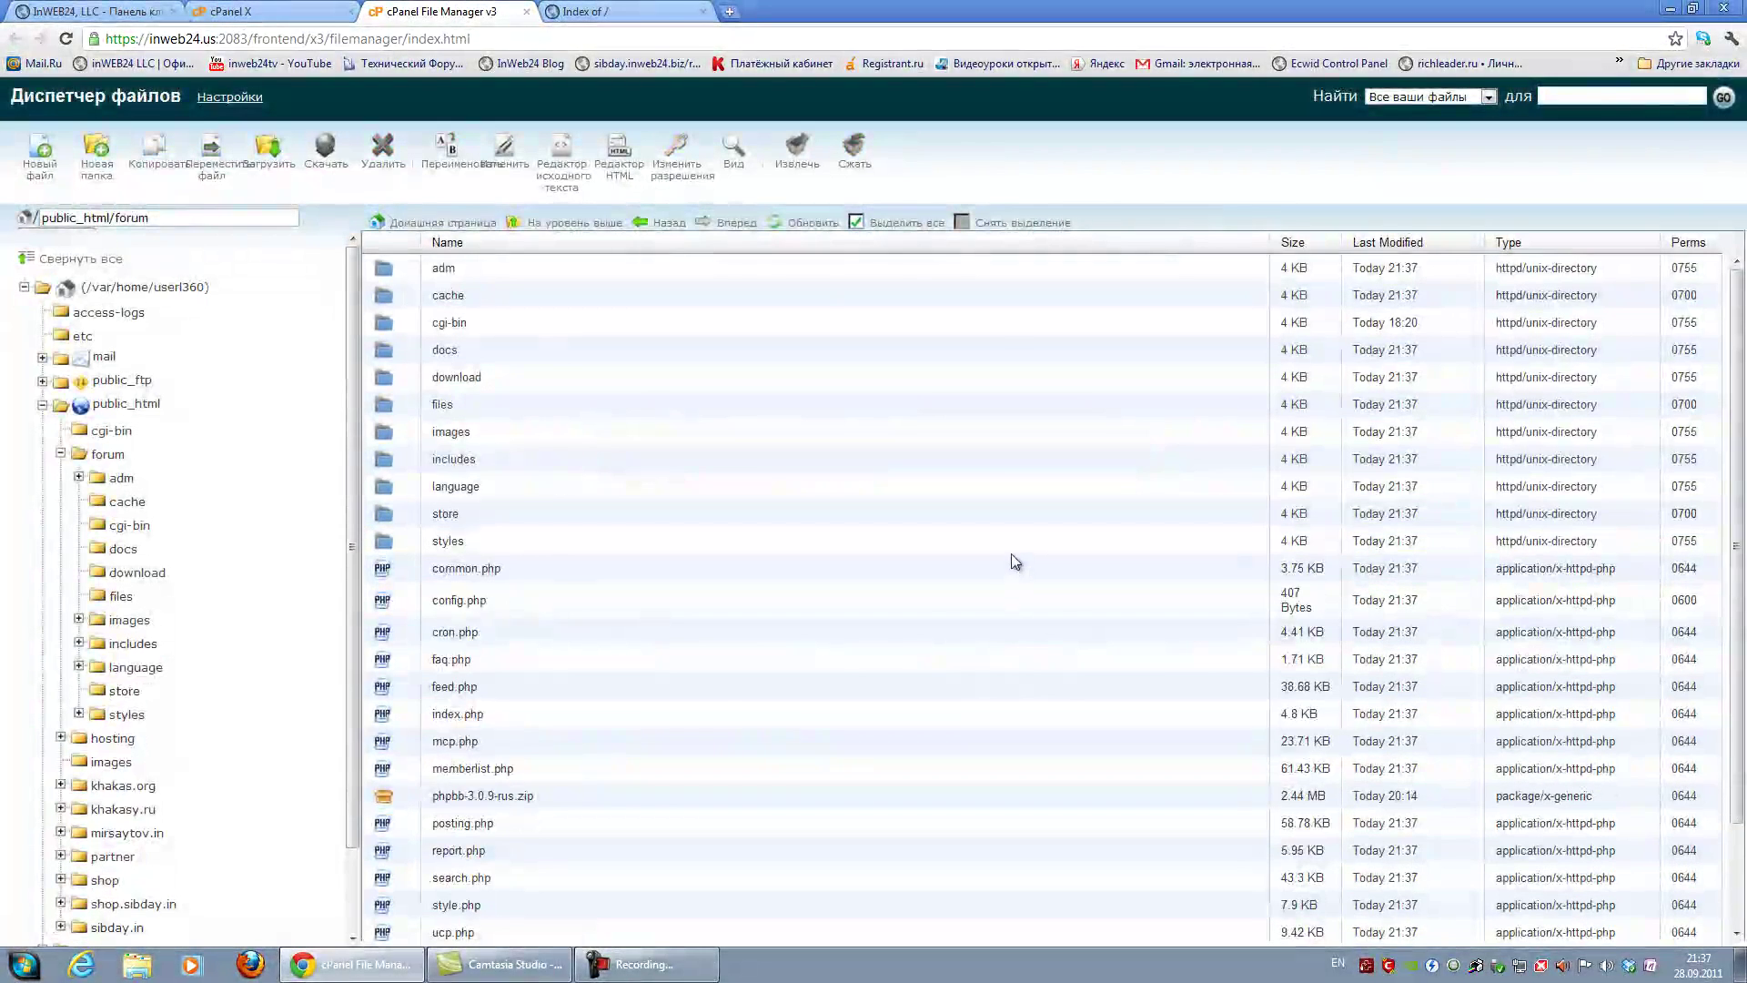
left_click(614, 16)
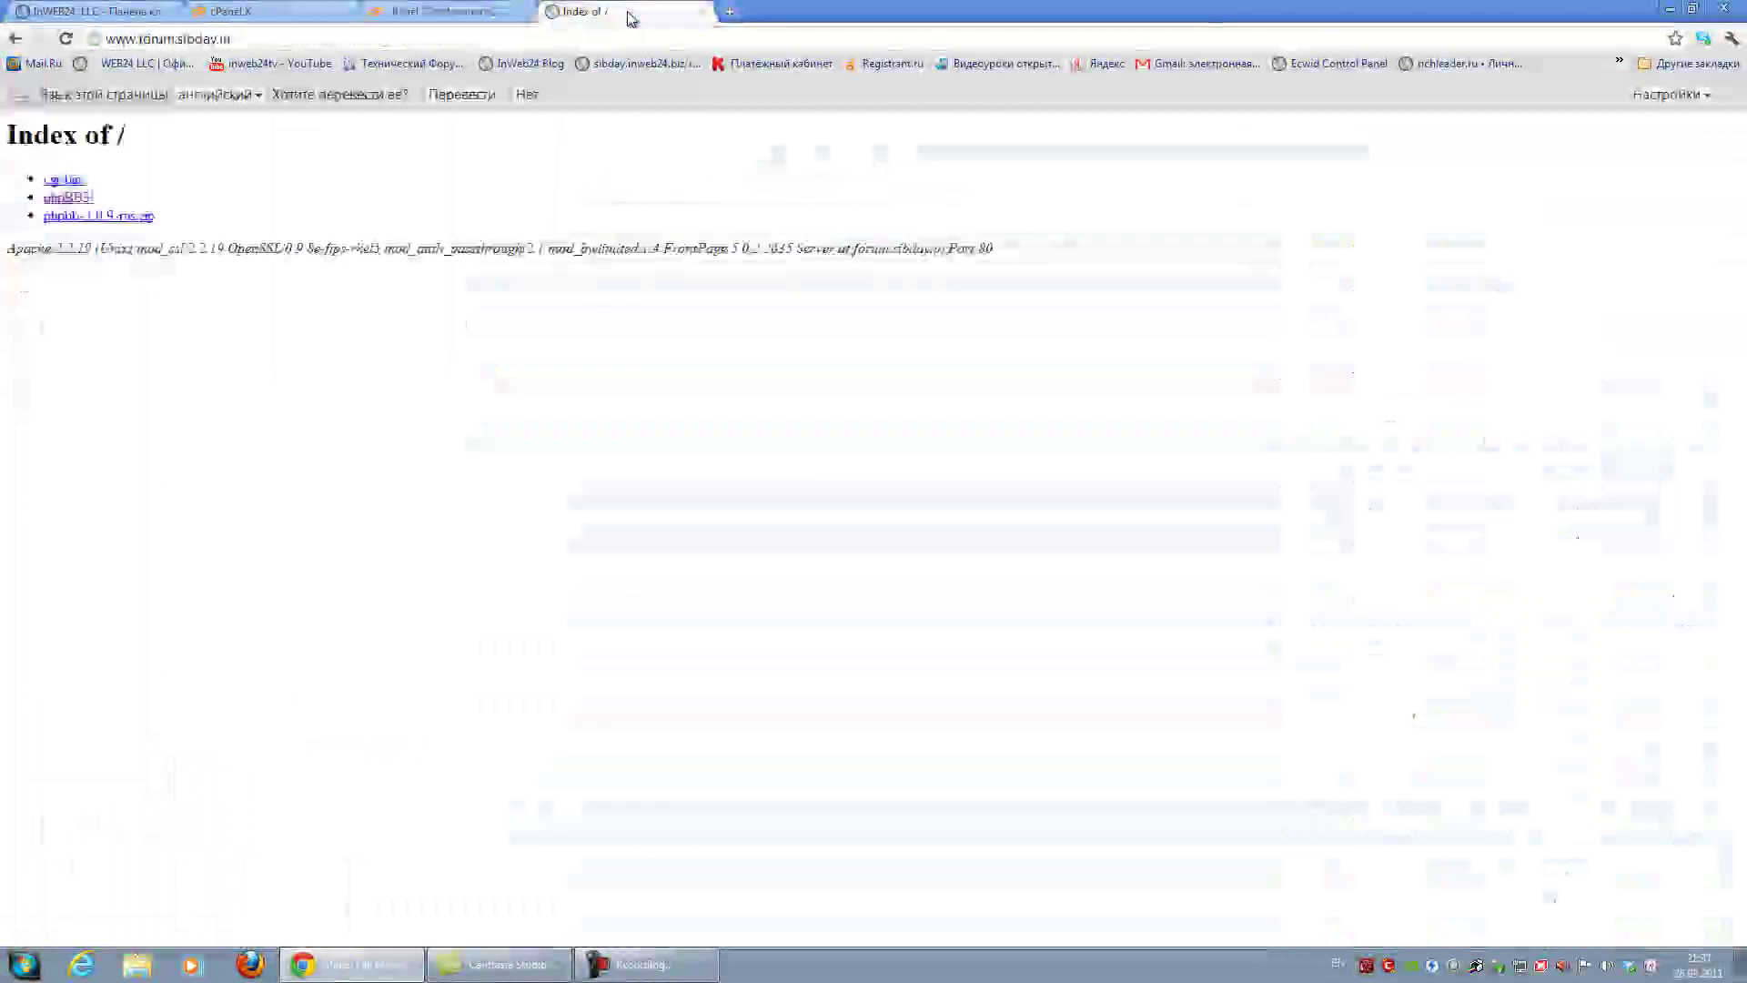
left_click(355, 39)
left_click(354, 40)
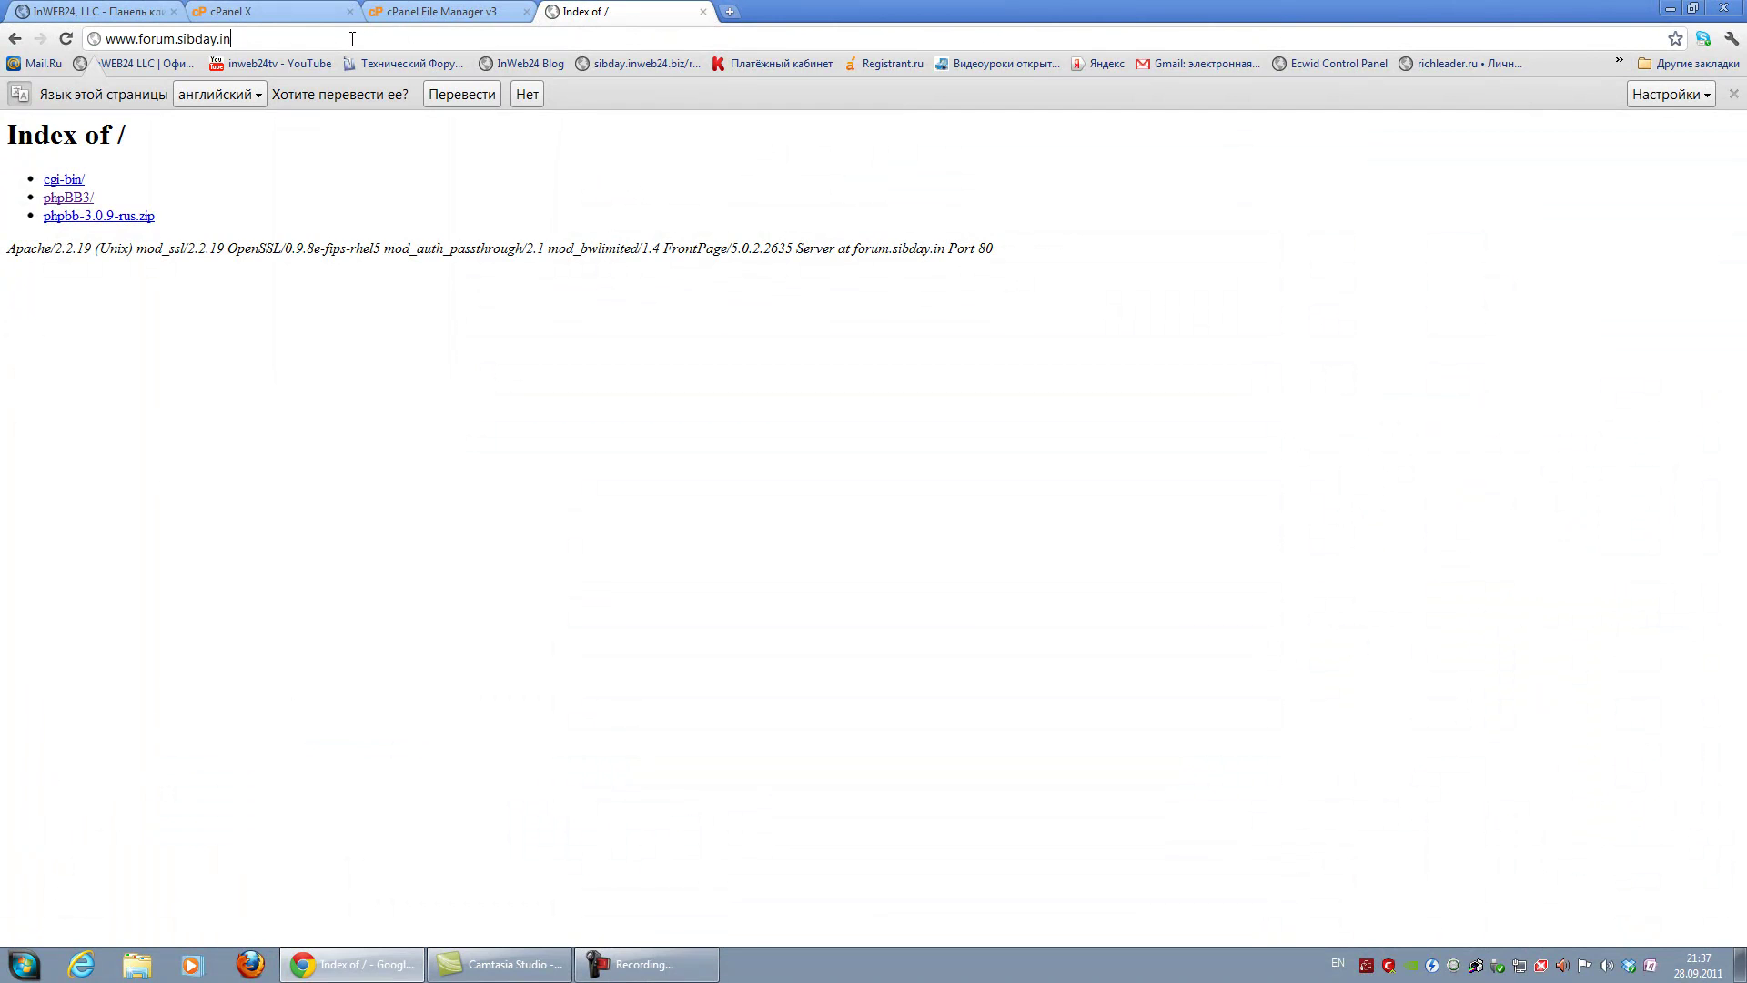
left_click(65, 39)
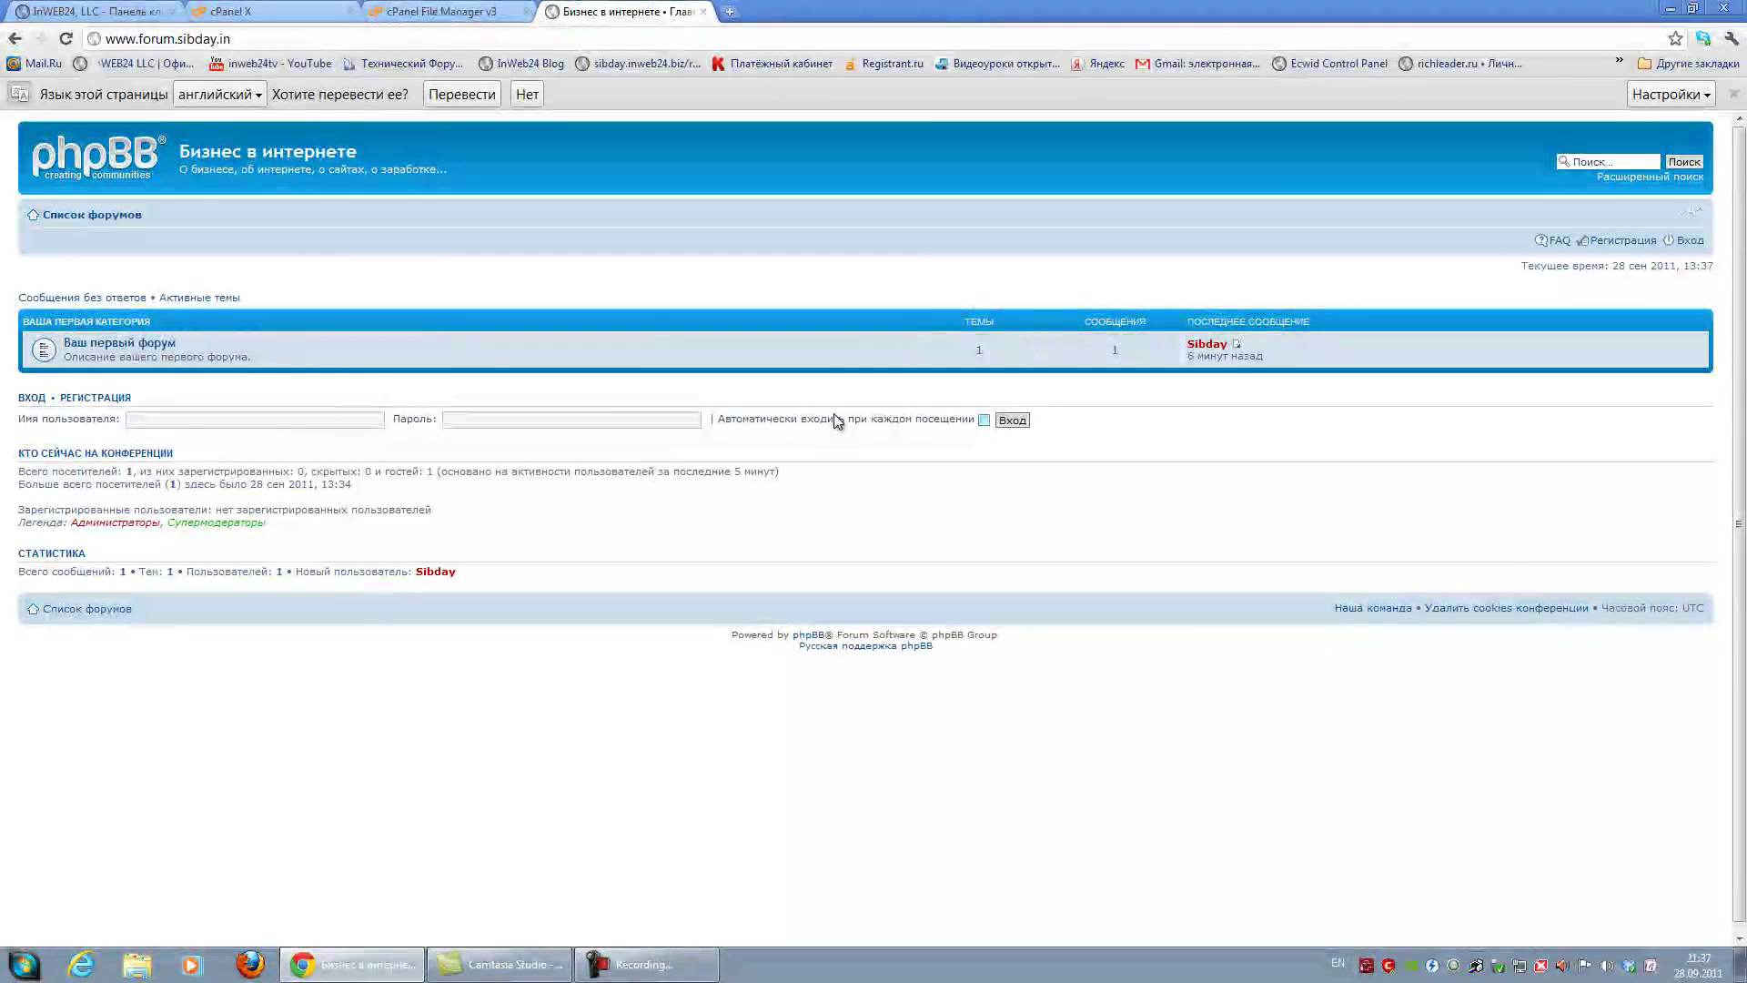
left_click(265, 41)
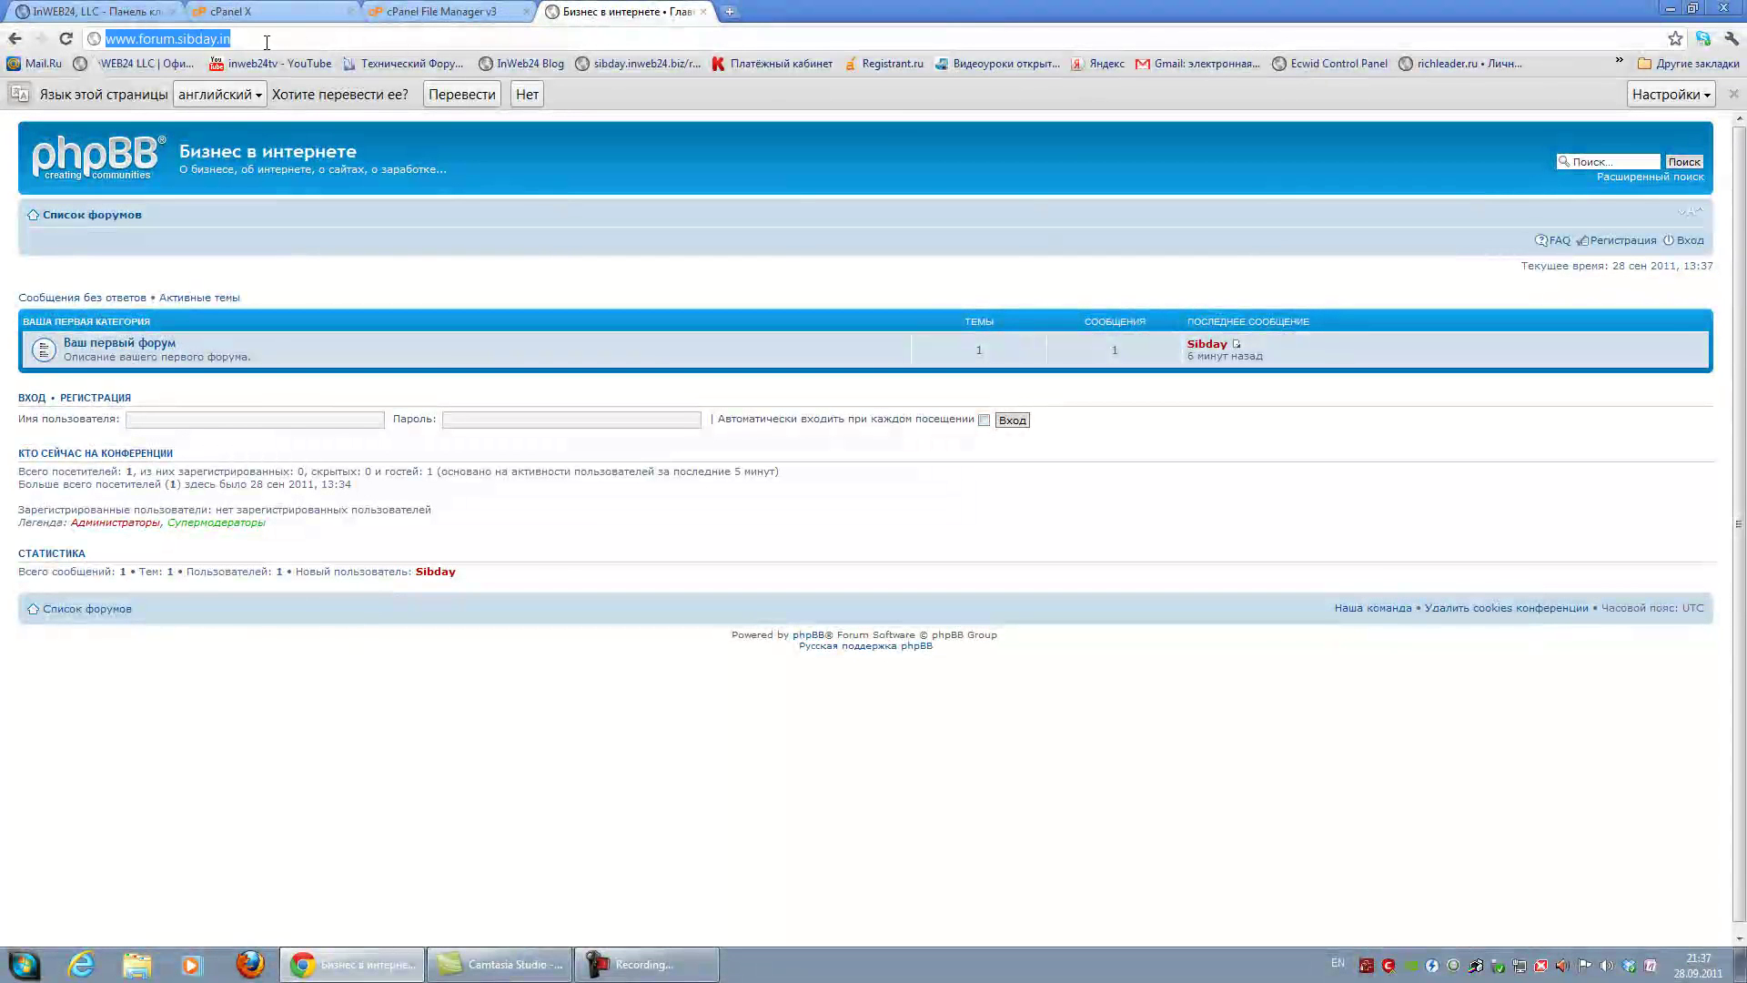
left_click(267, 41)
Go to the Subdomains section of cPanel from its home page and examine the forum.sibday.in entry
left_click(266, 12)
scroll(458, 161, "up", 3)
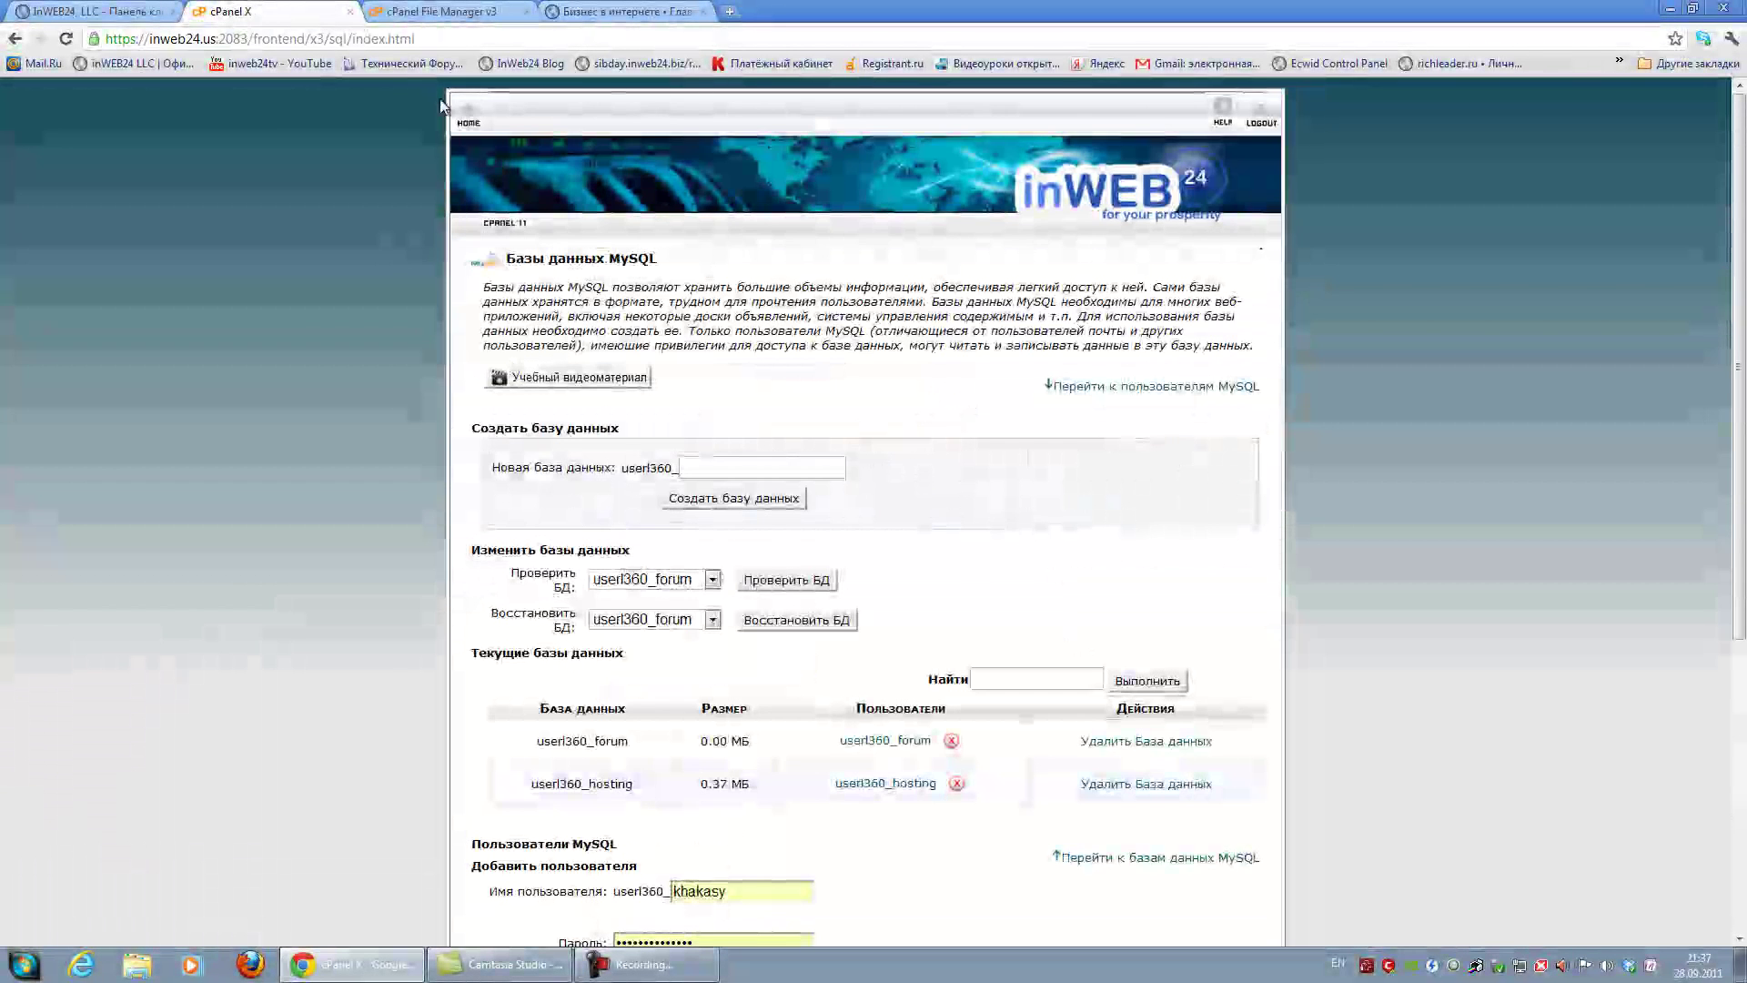
left_click(470, 118)
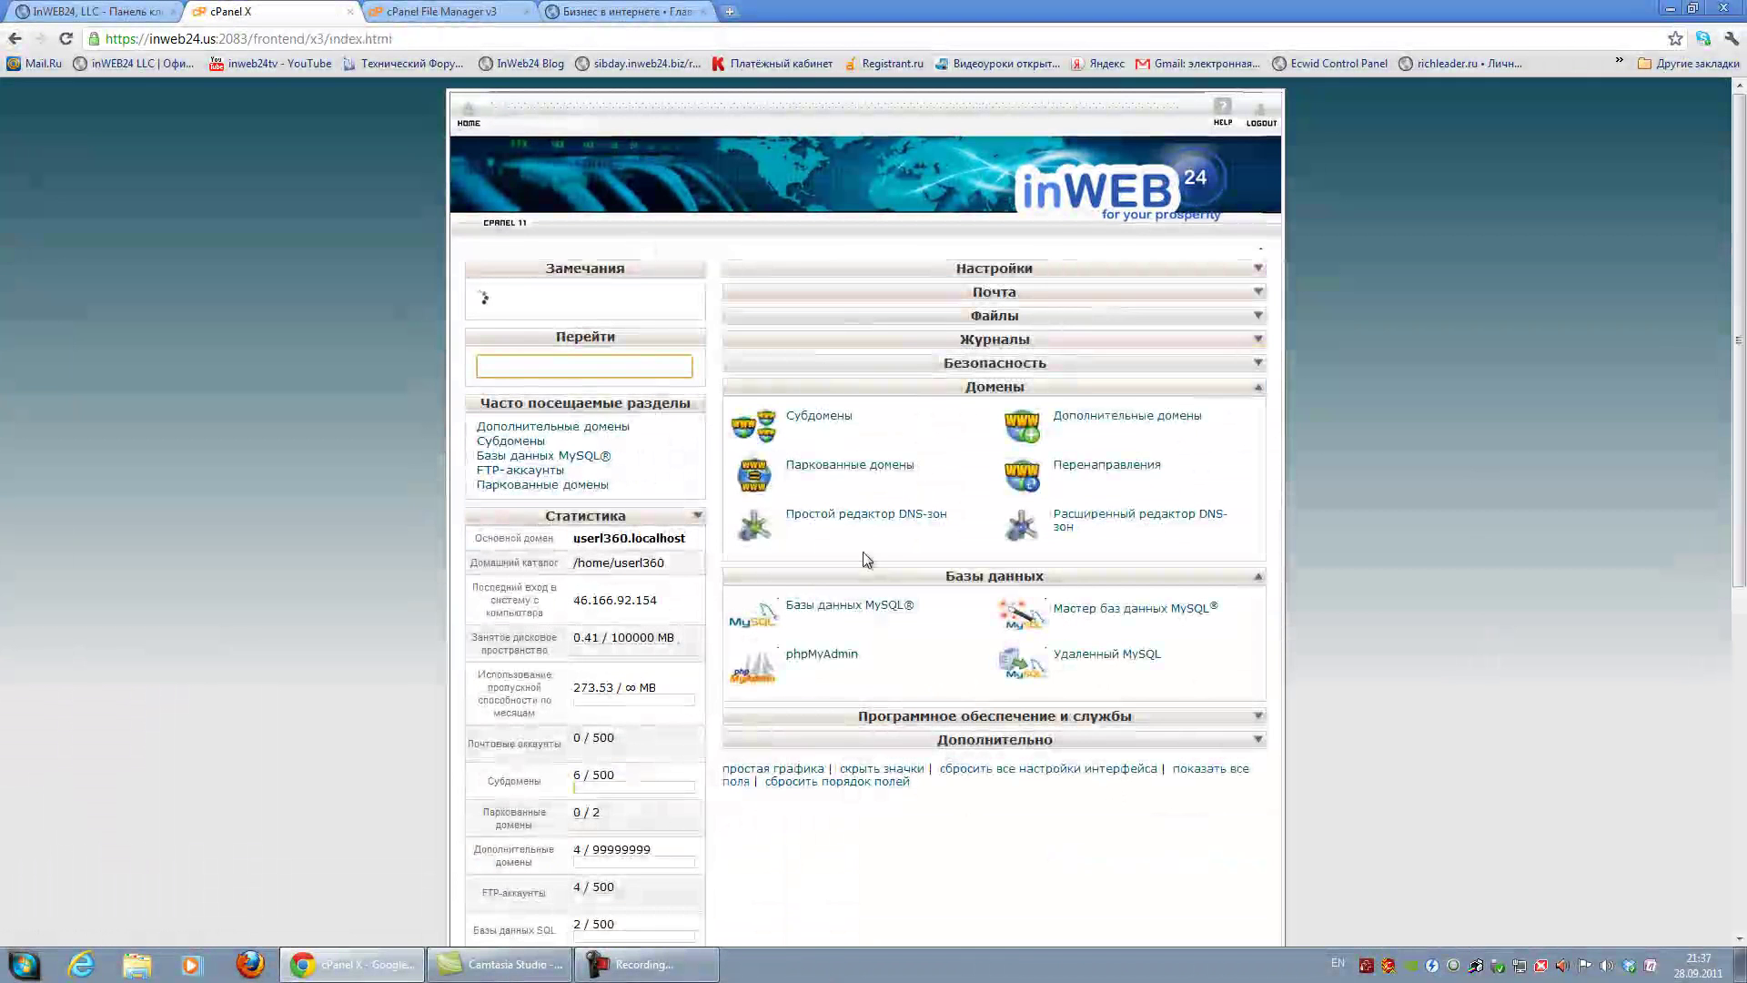
left_click(843, 426)
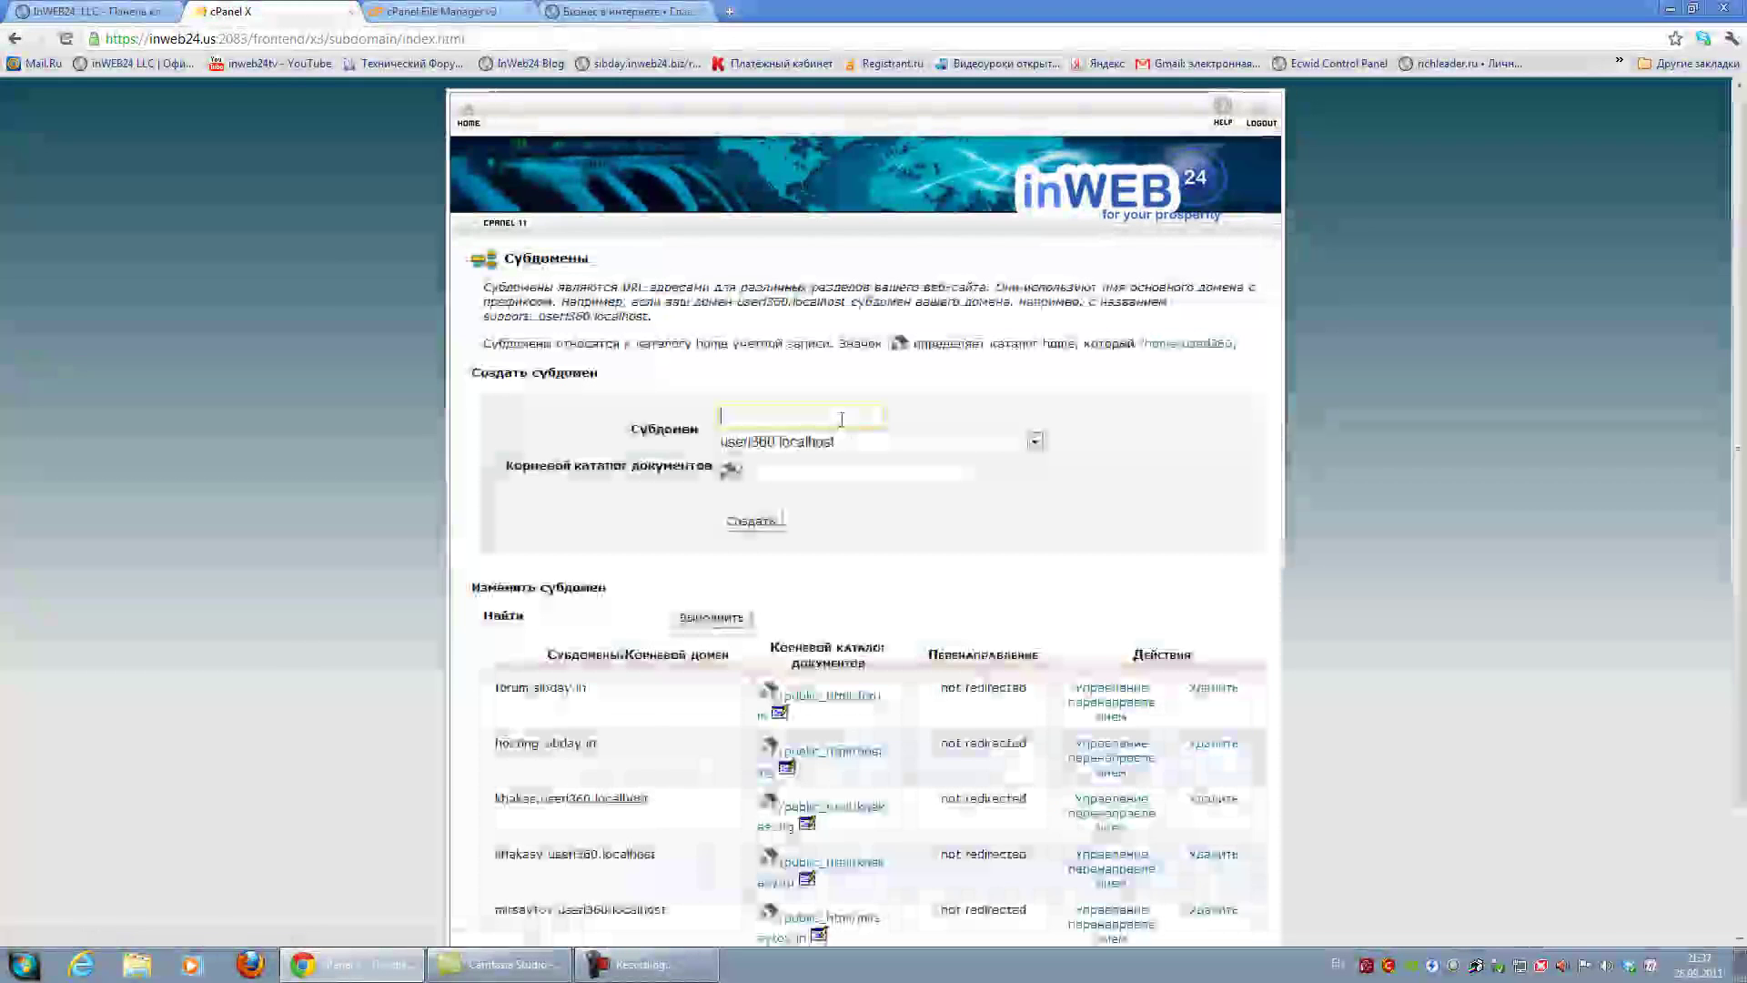
scroll(844, 426, "down", 2)
left_click(595, 540)
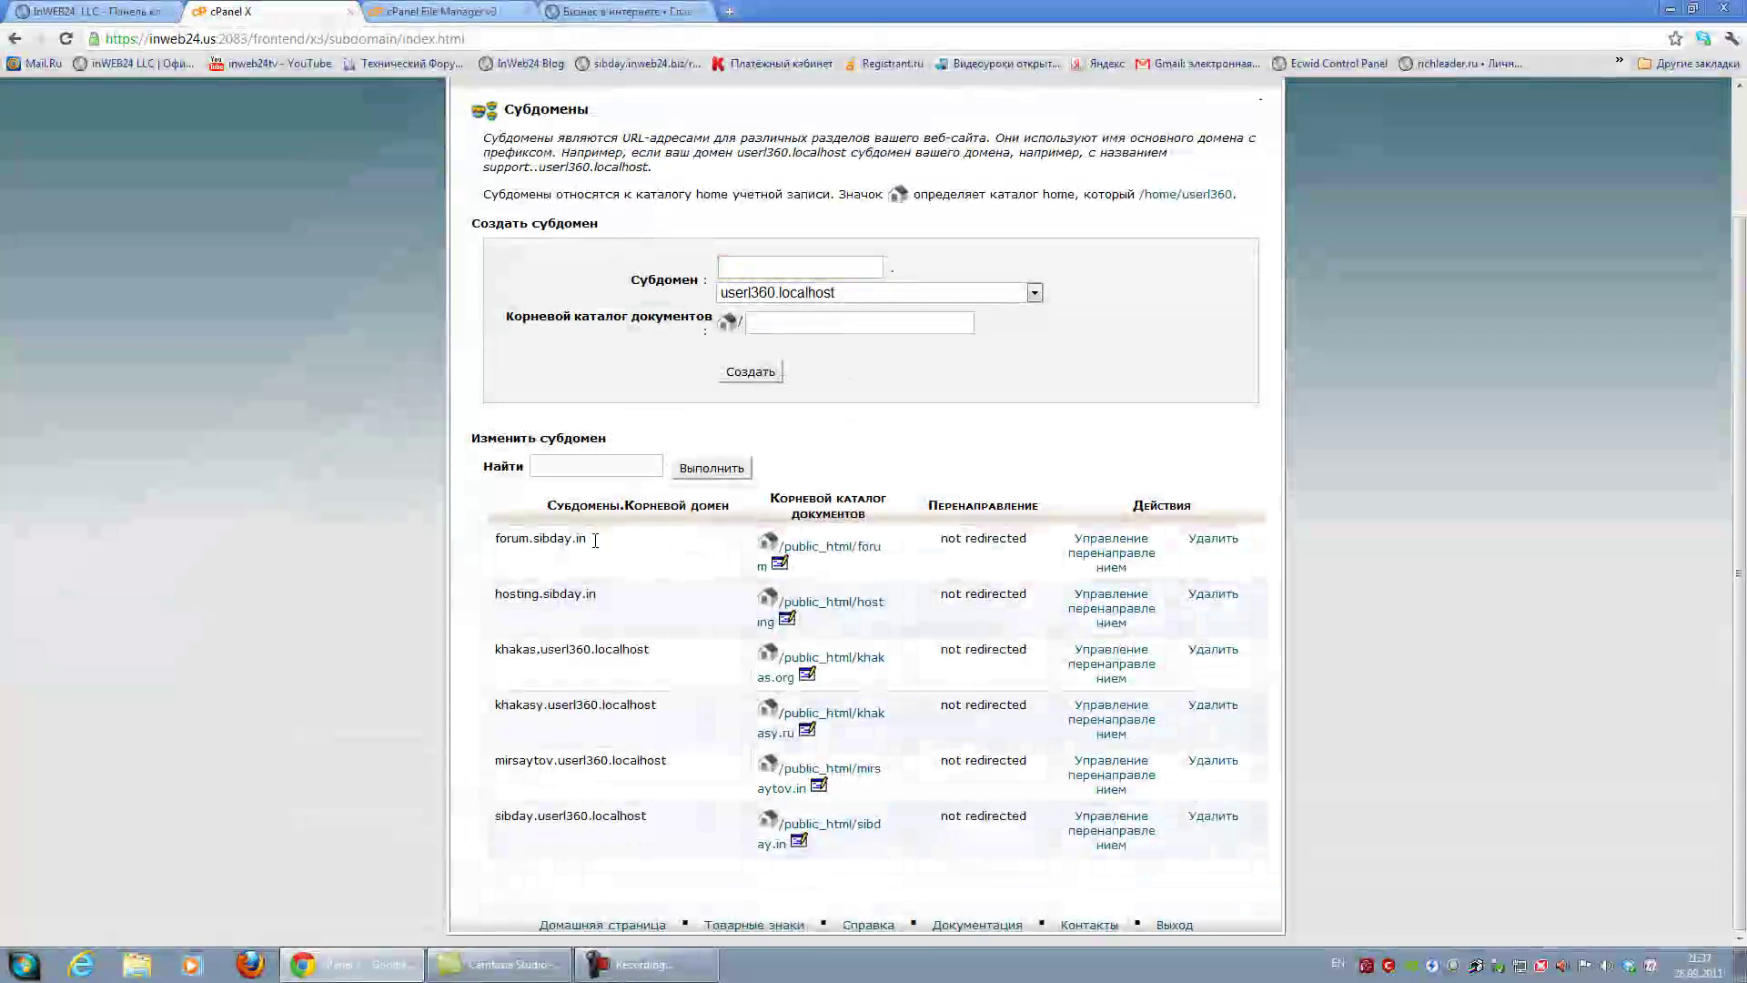
left_click(649, 546)
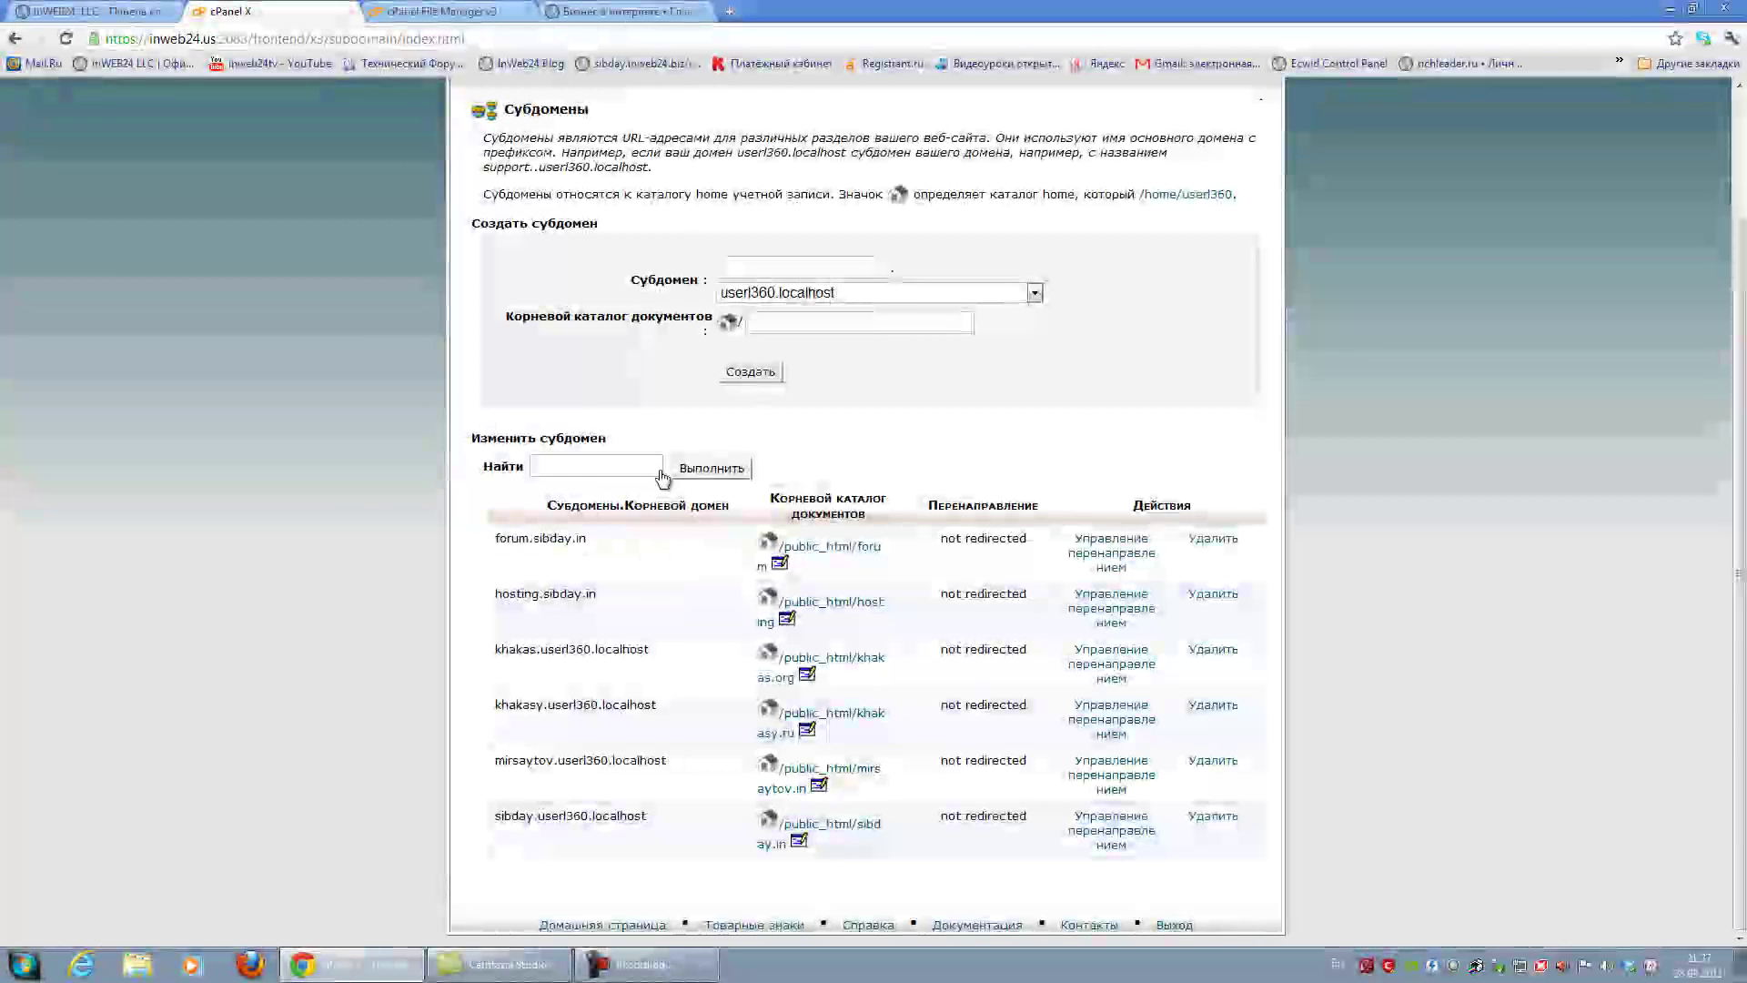
Return to the forum site, check its address, and open the topic "Добро пожаловать в phpBB3" in "Ваш первый форум"
left_click(596, 13)
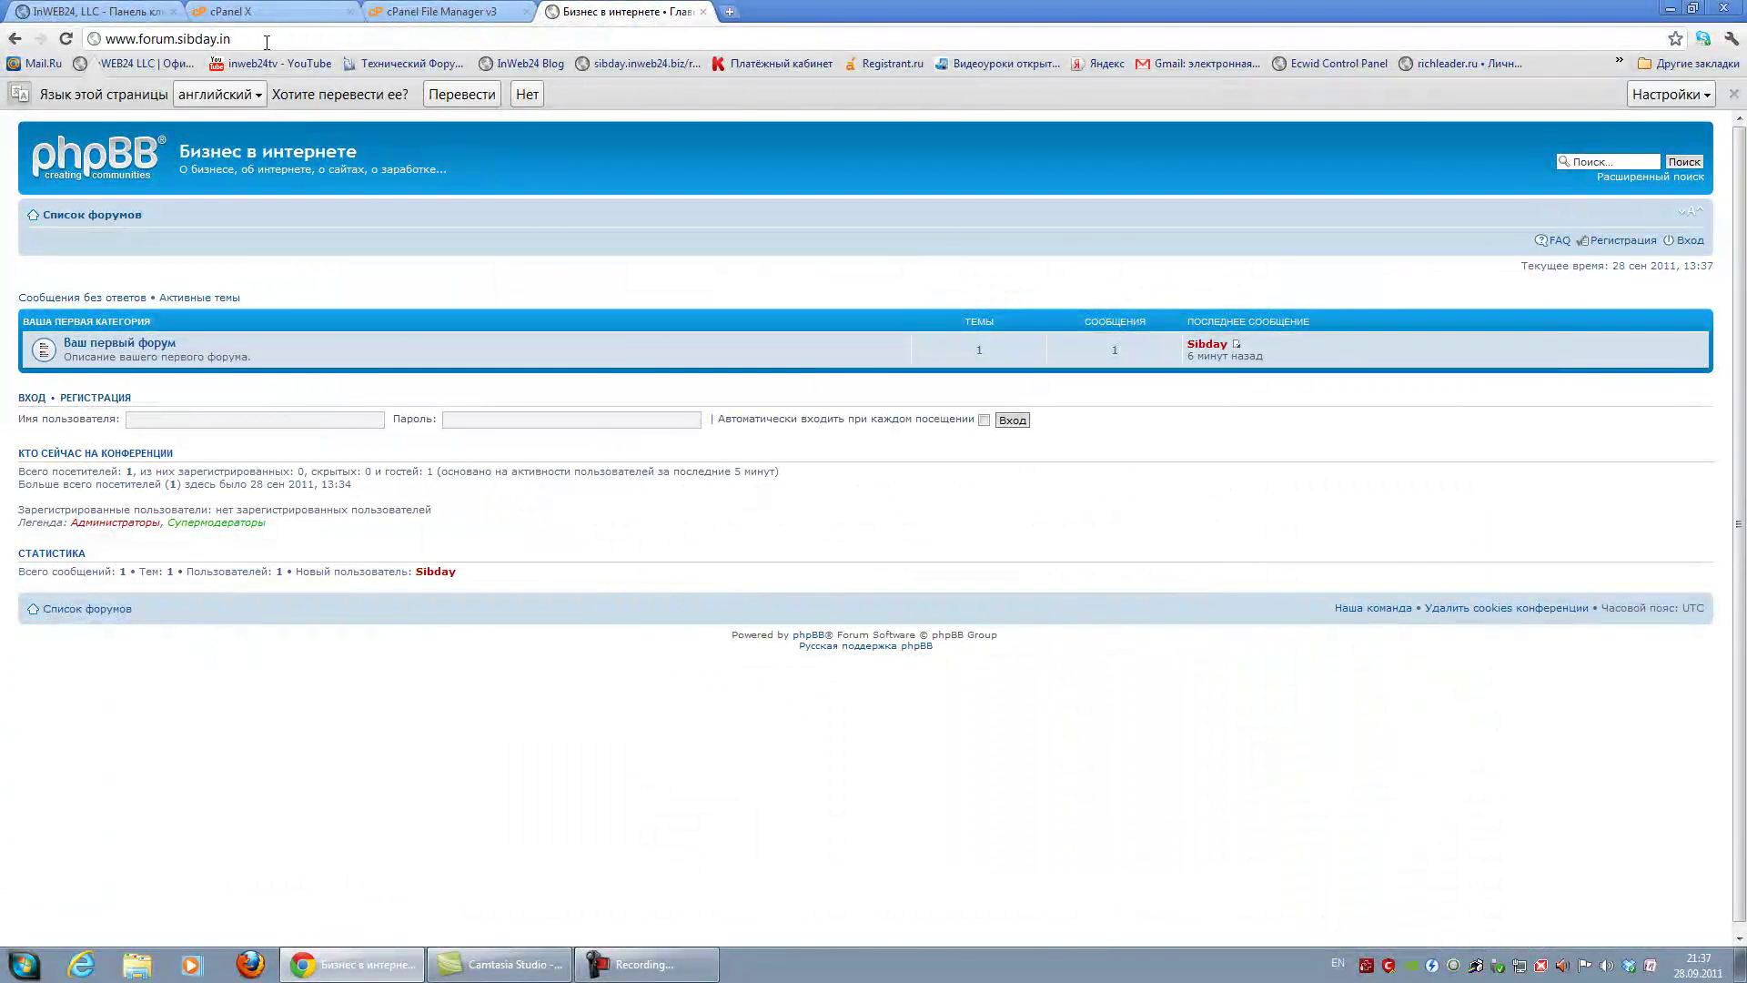
left_click(184, 37)
left_click(246, 41)
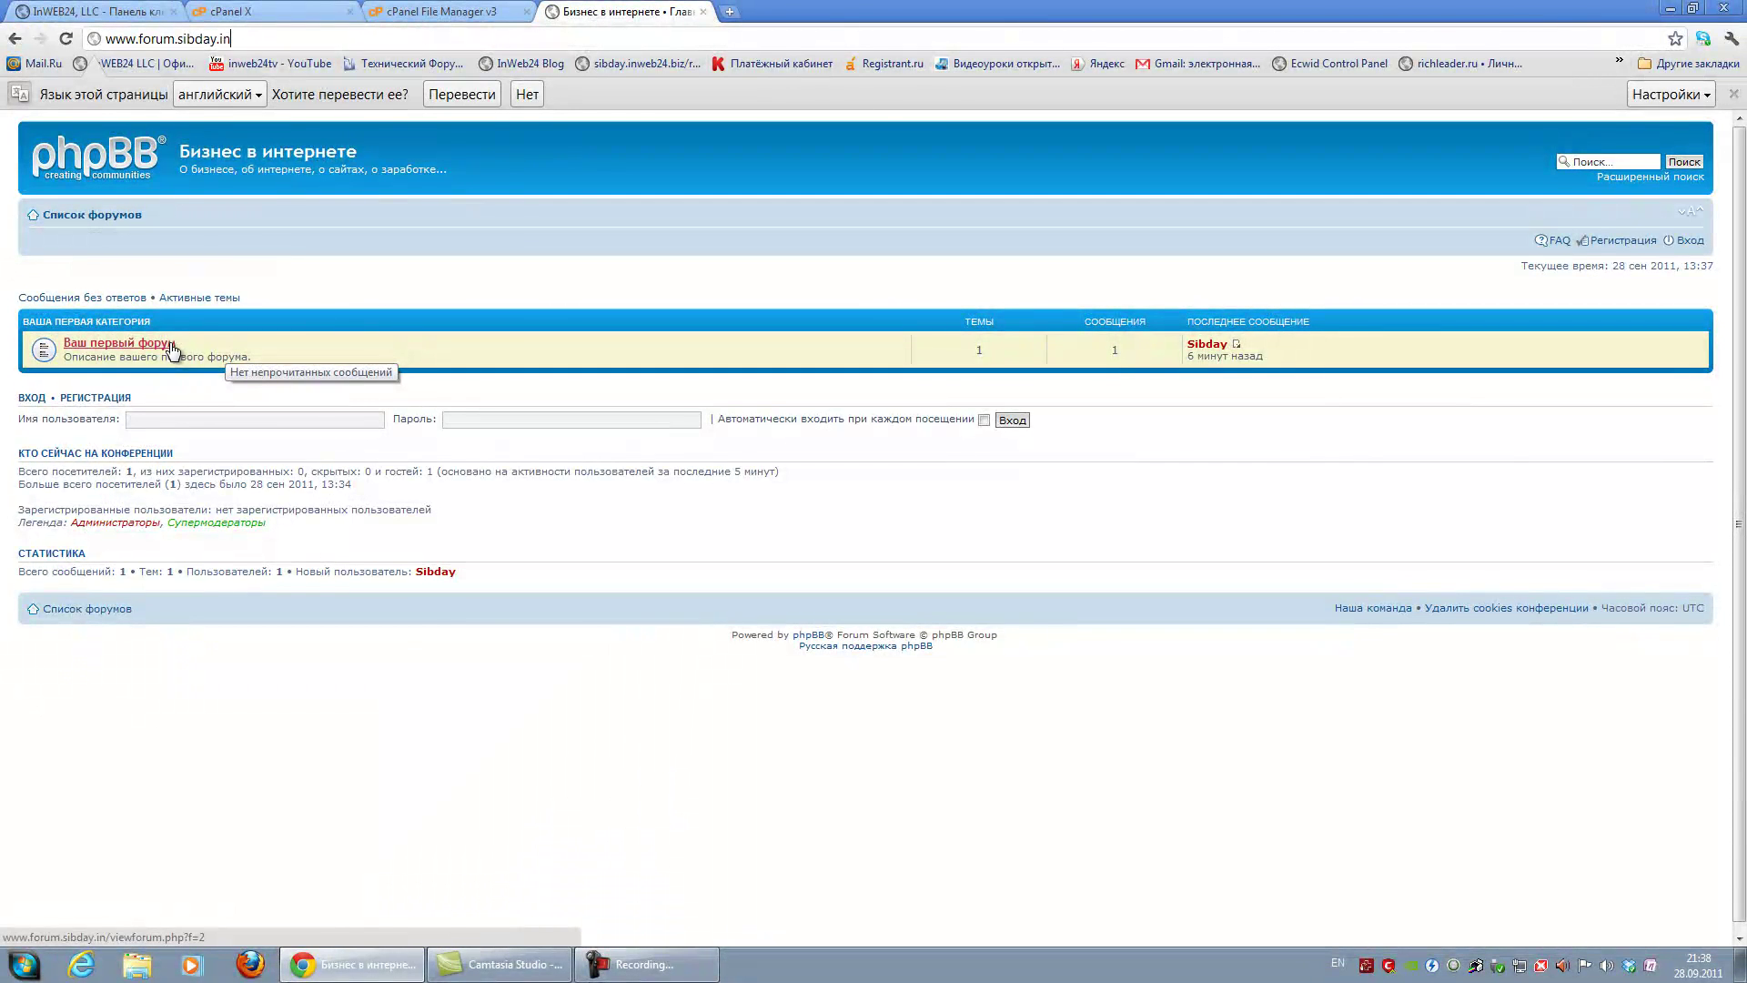
left_click(164, 347)
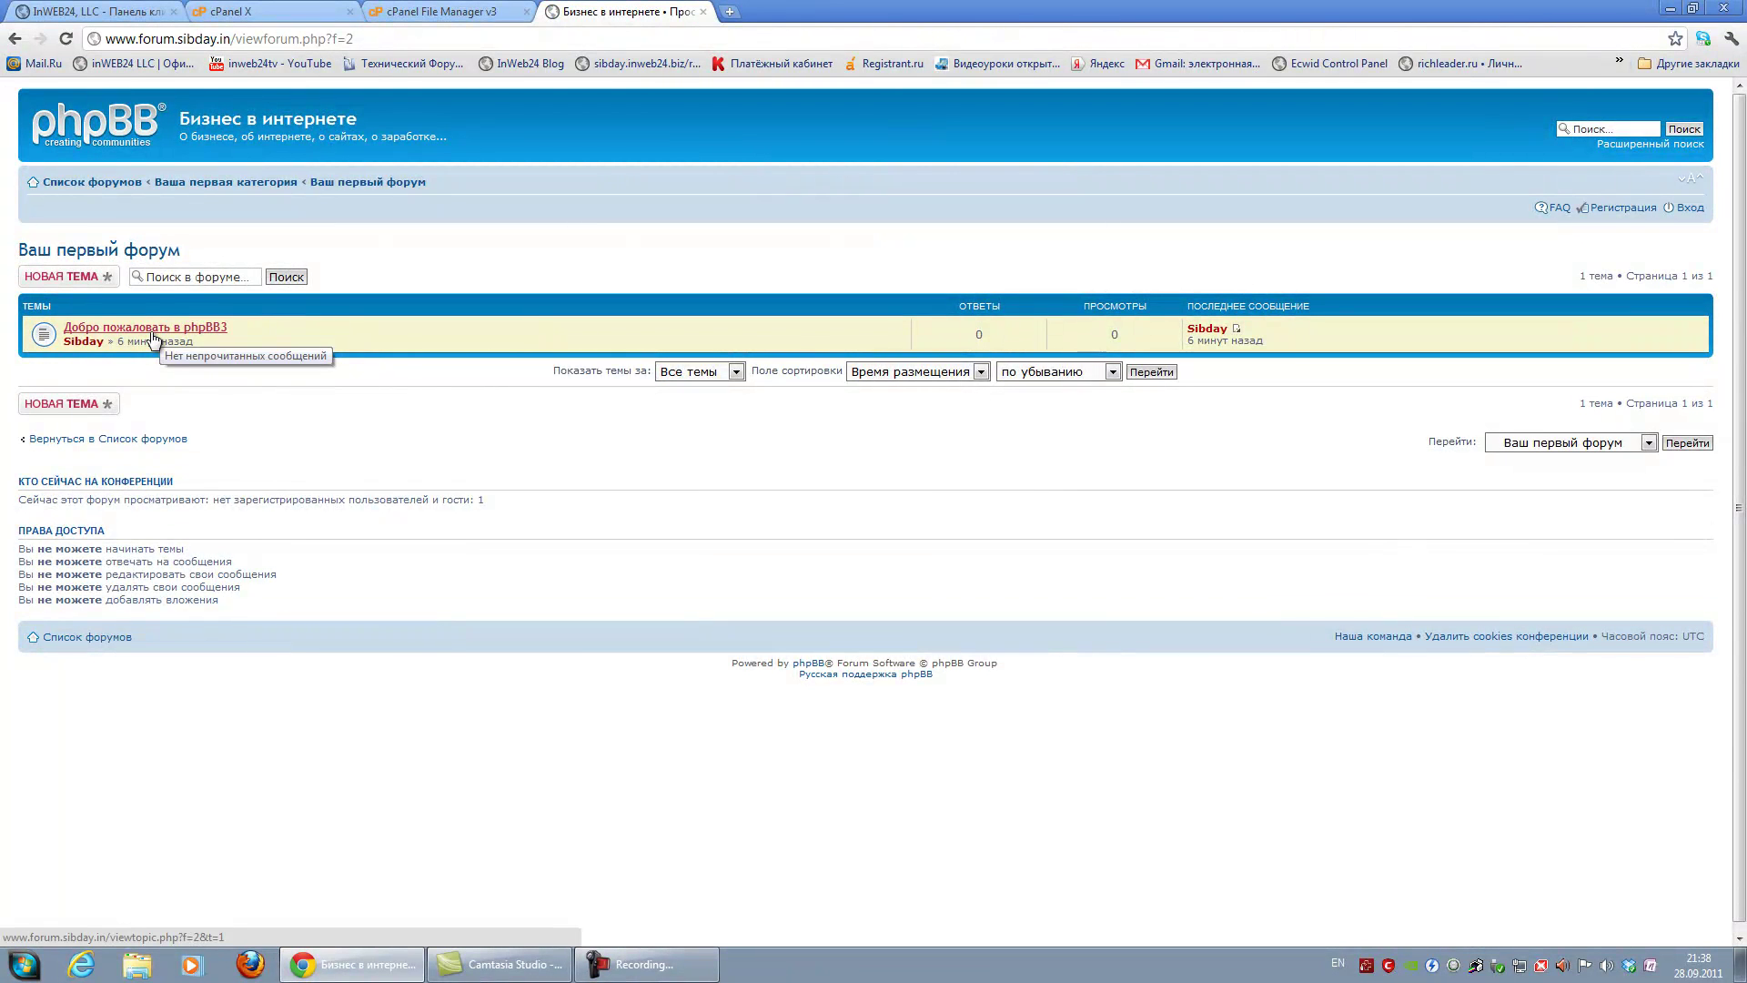
left_click(153, 330)
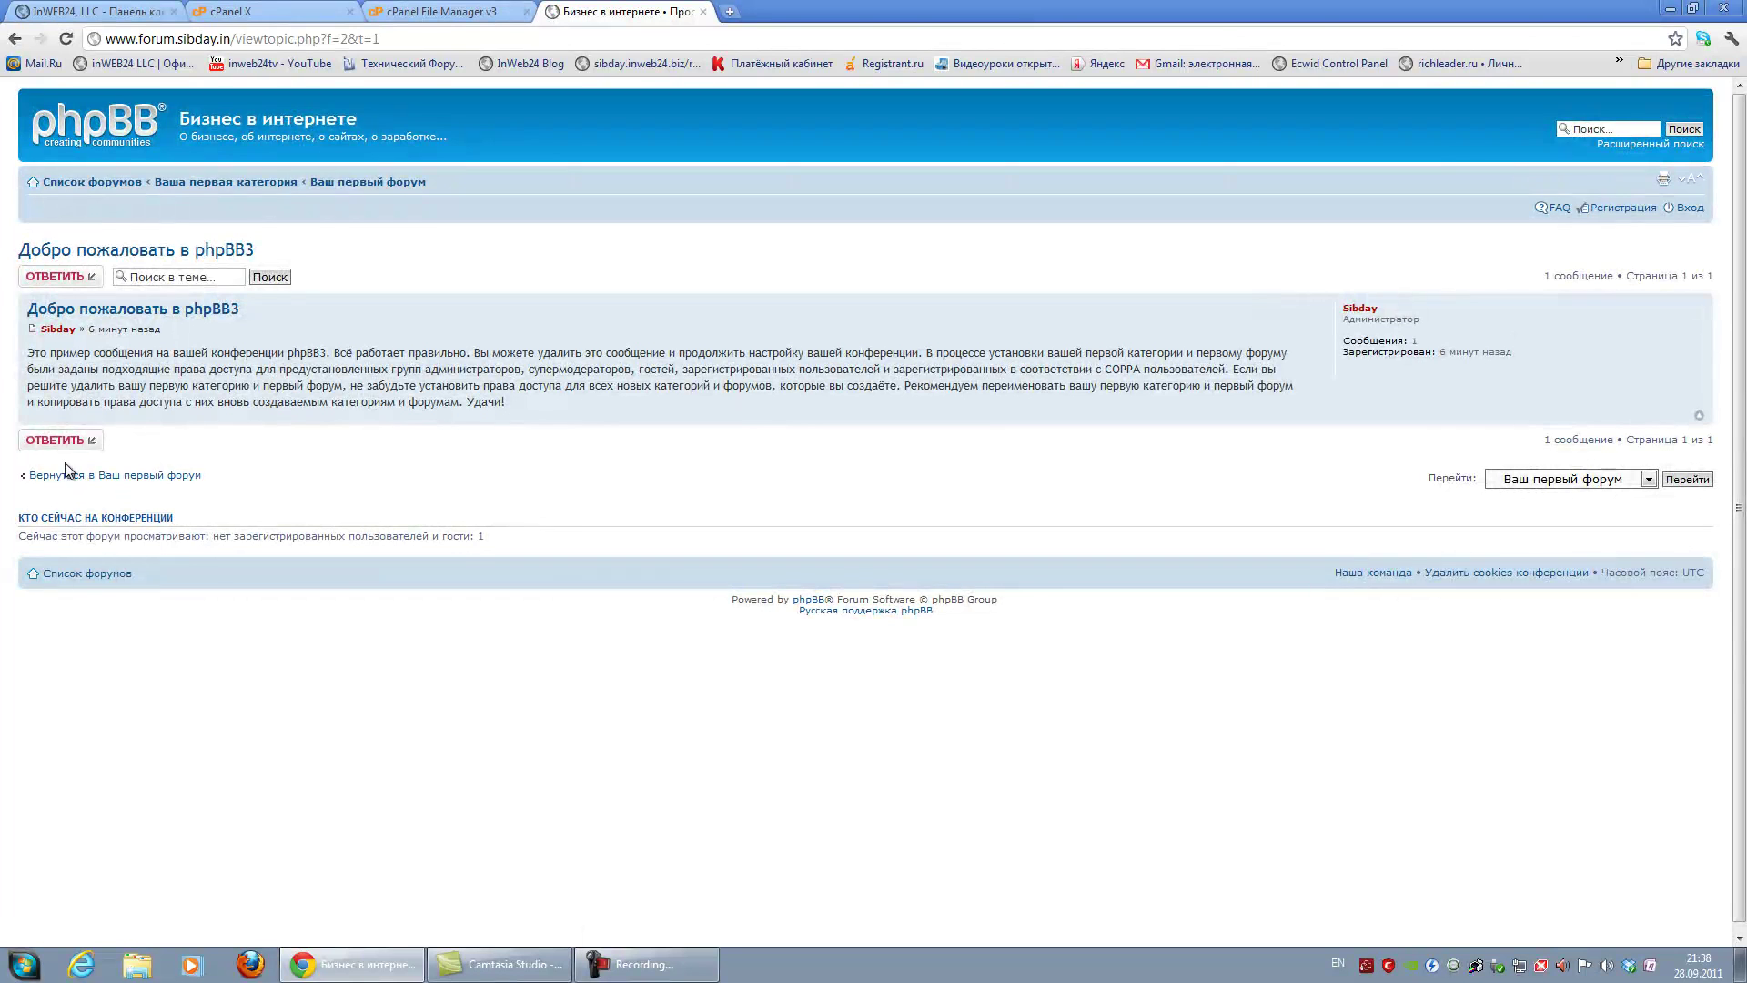
Start a reply to the welcome topic and log in with the account username and password, enabling automatic login on each visit
left_click(73, 441)
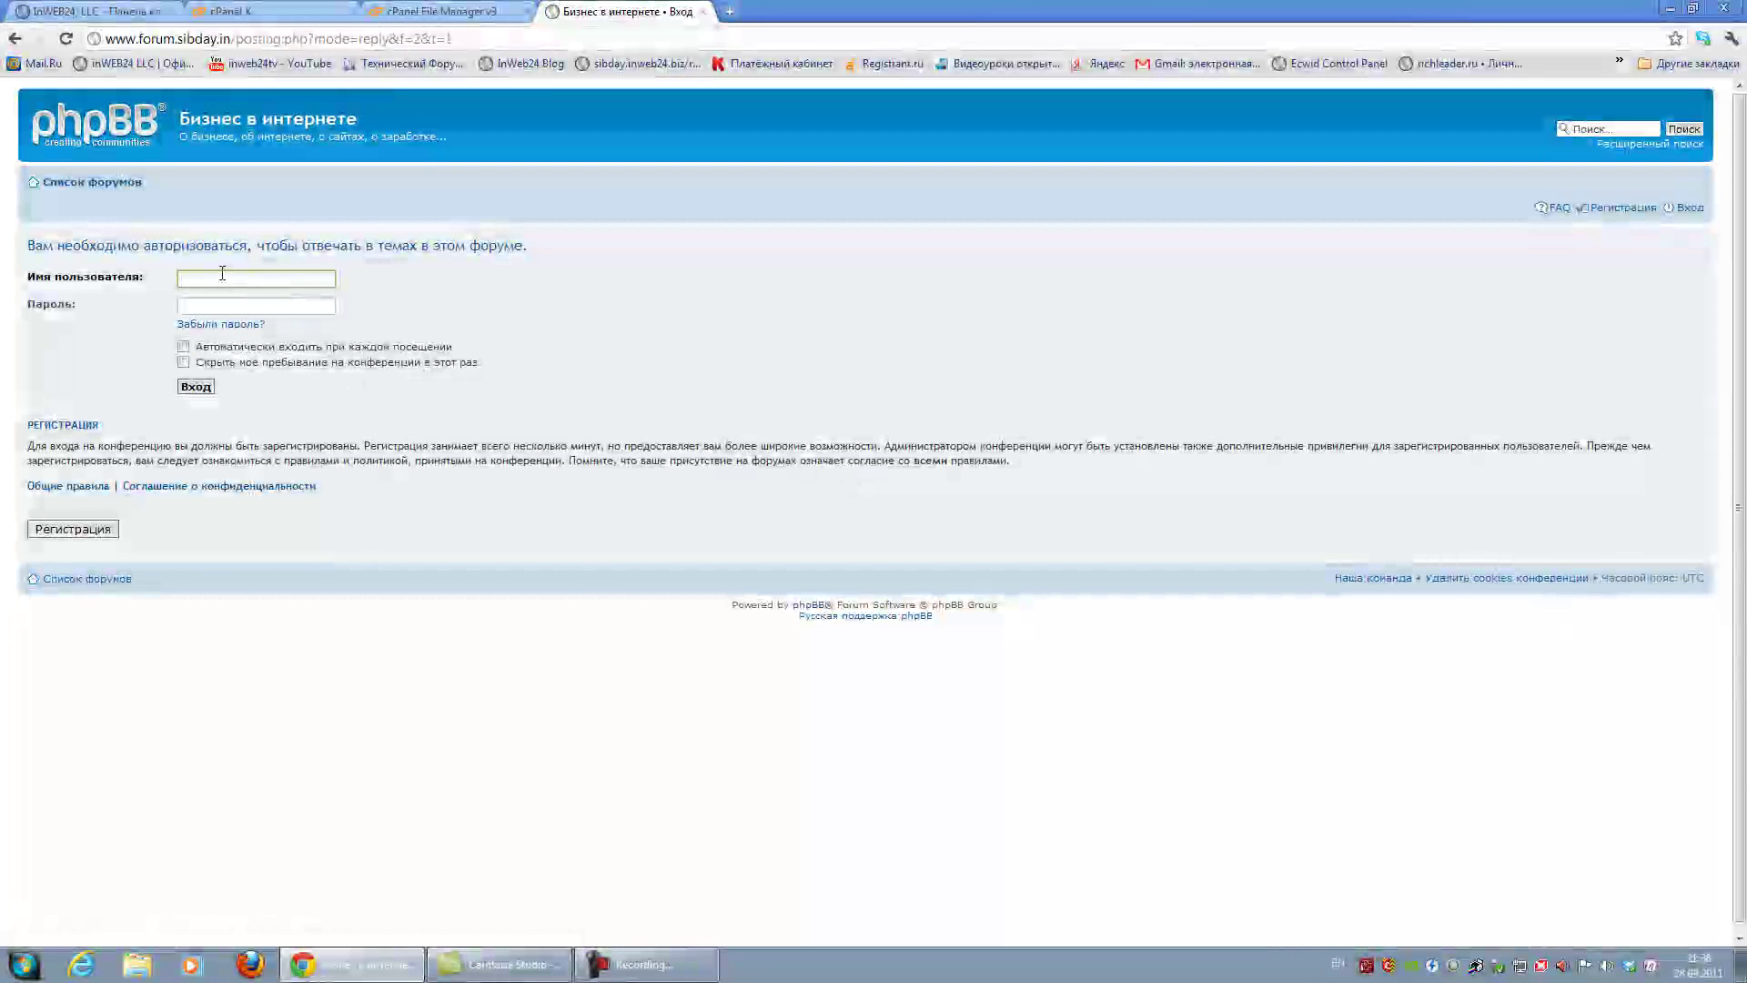
left_click(274, 277)
left_click(256, 317)
left_click(248, 307)
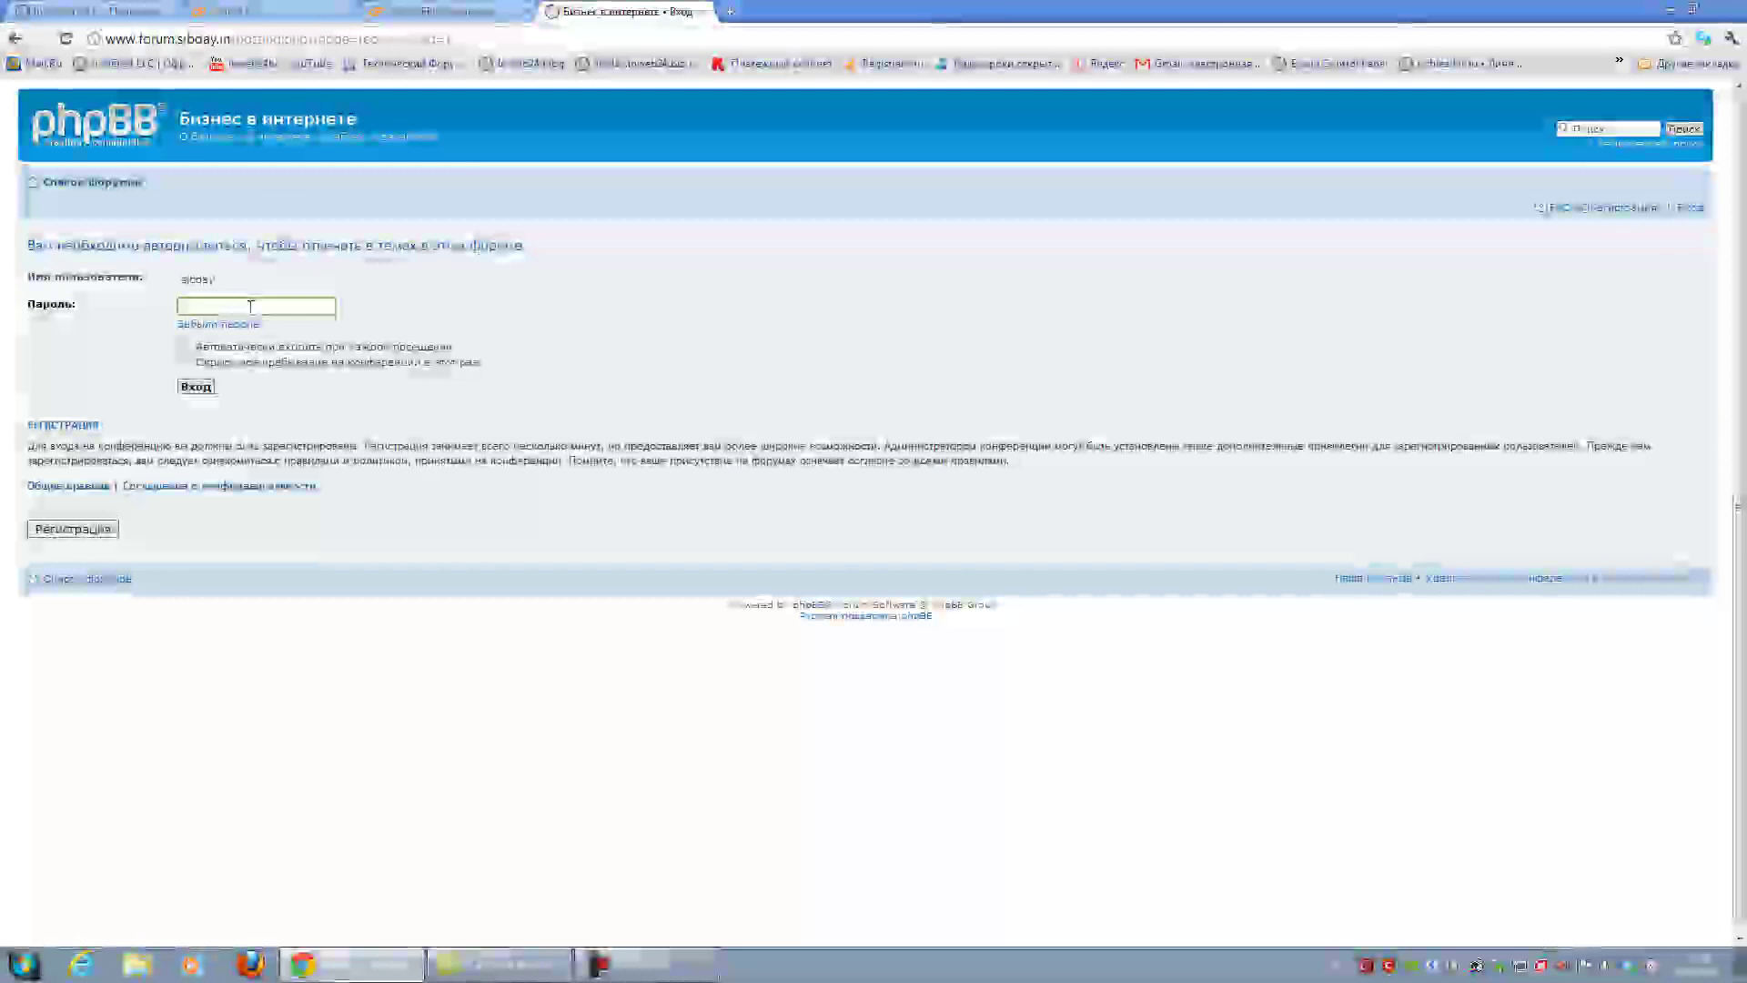
type("••")
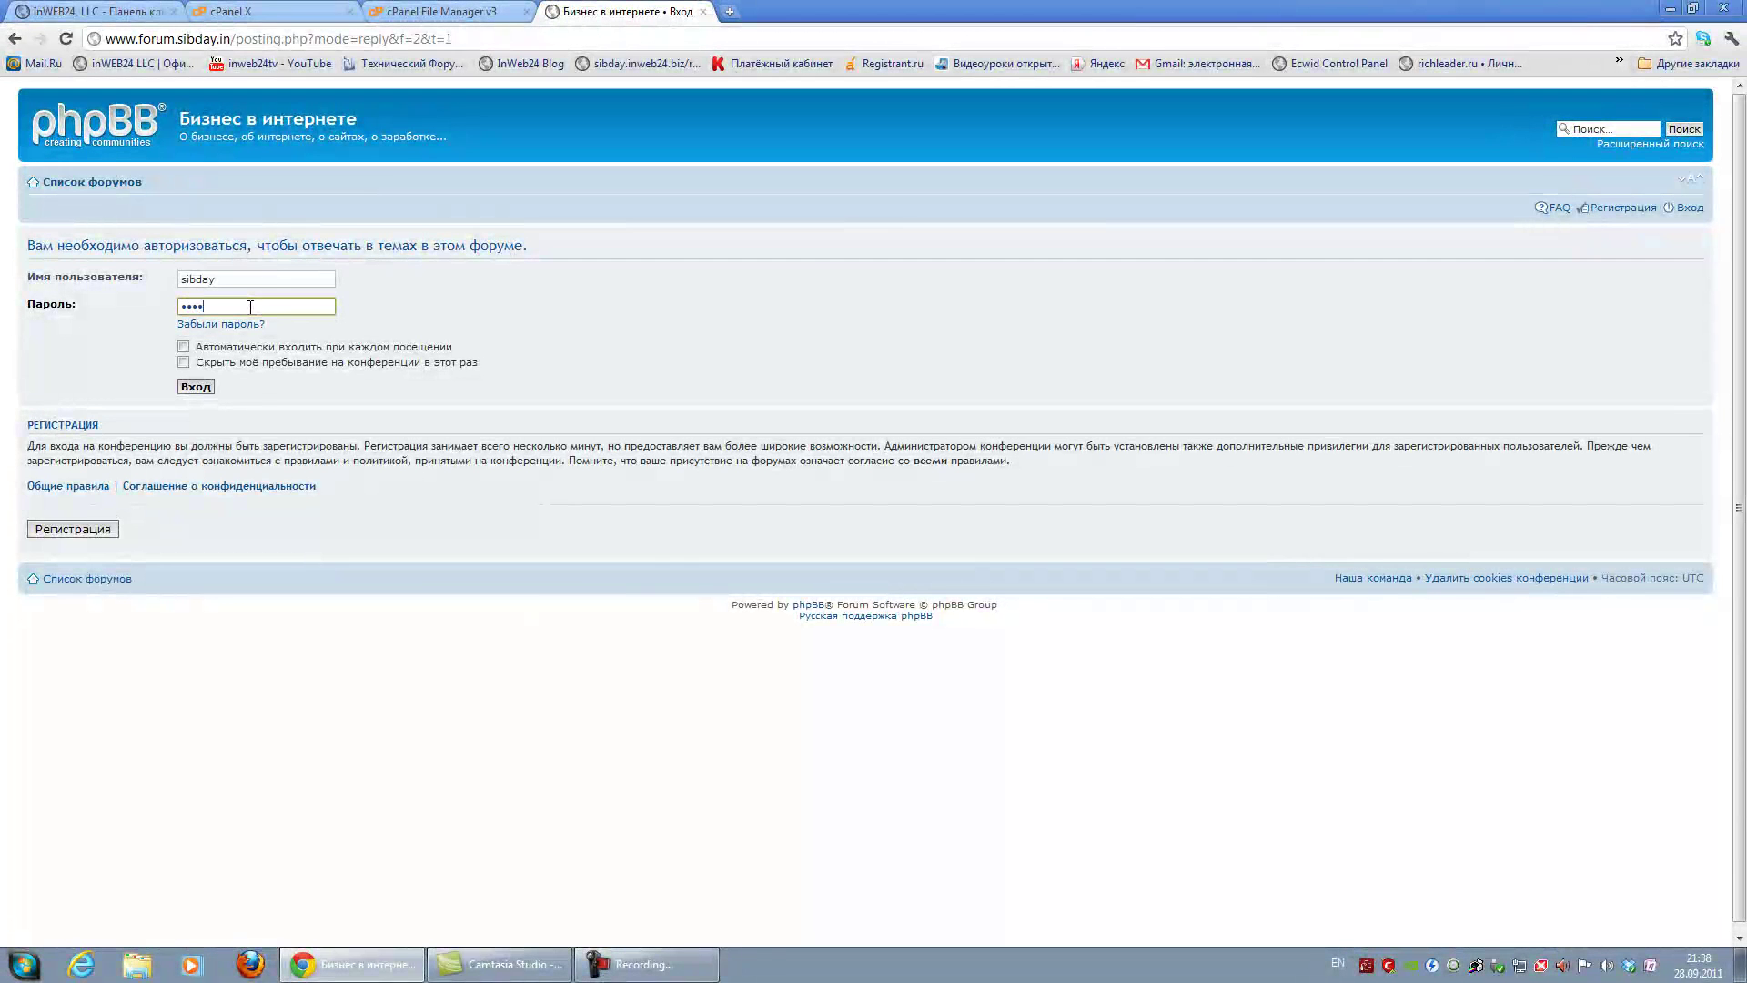
type("••••••••••••")
left_click(183, 347)
left_click(195, 387)
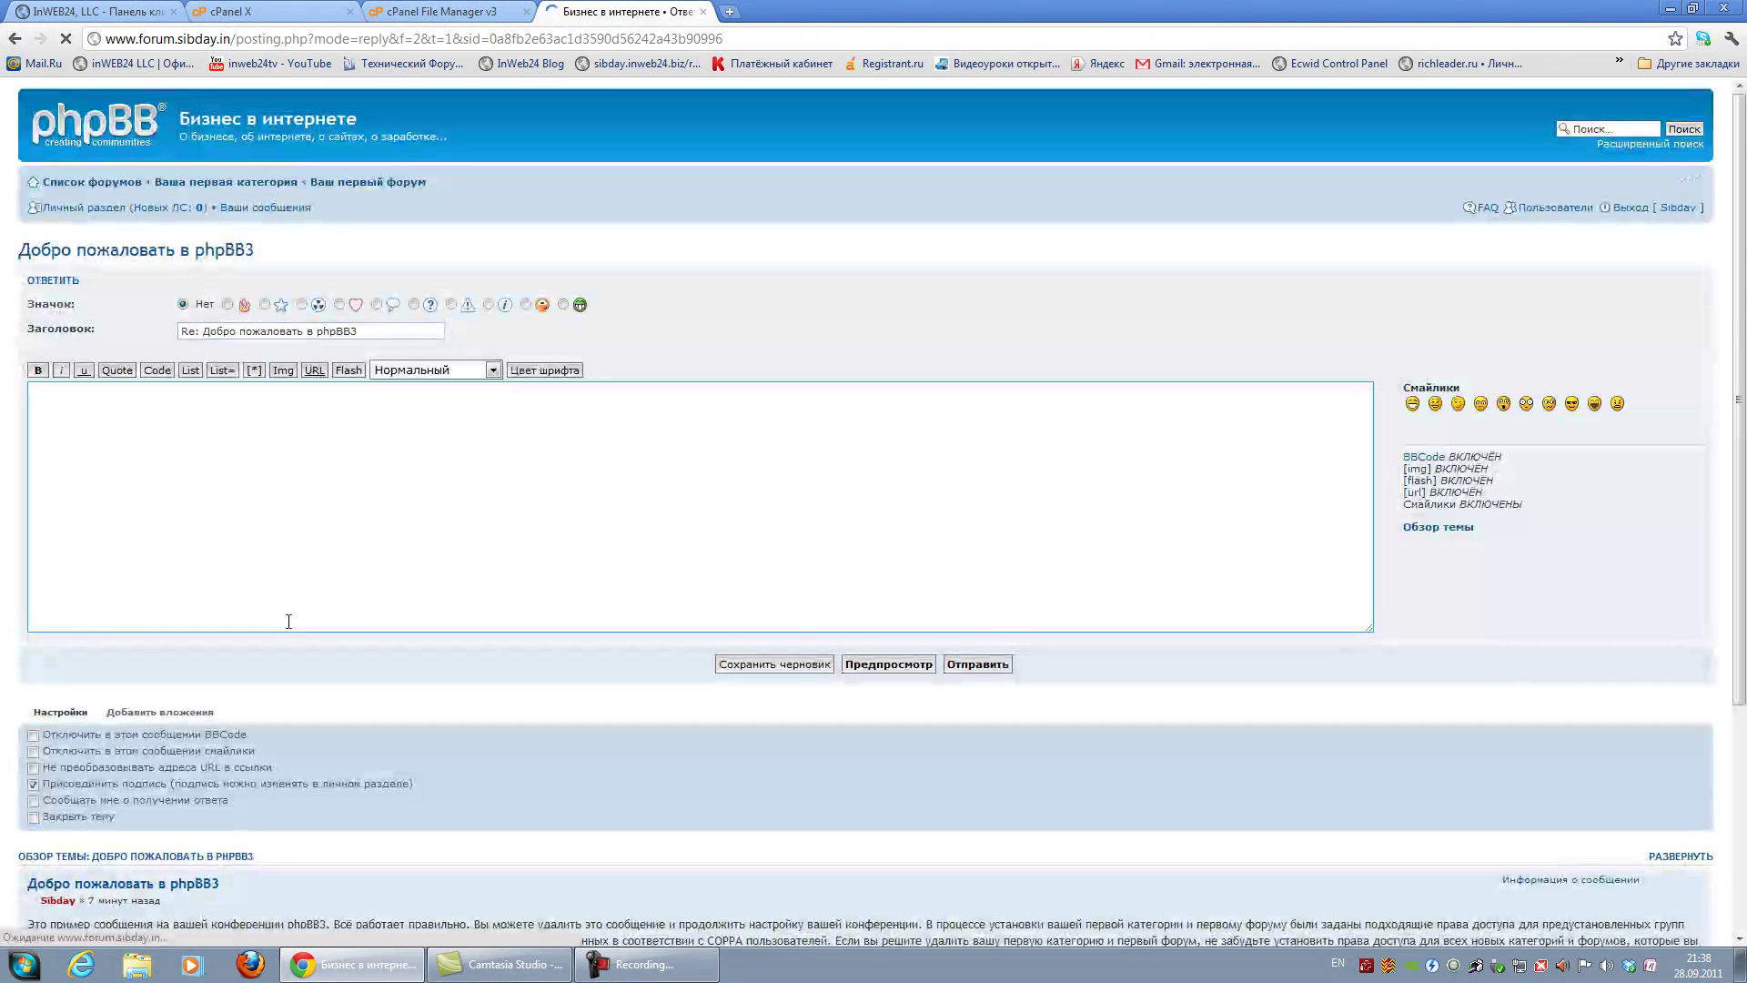
Write a reply reading "Ура-а-а… Мы создали свой форум… На хостинге inweb24… ВАУ" with runs of exclamation marks, and end it with eight :D smileys
left_click(295, 538)
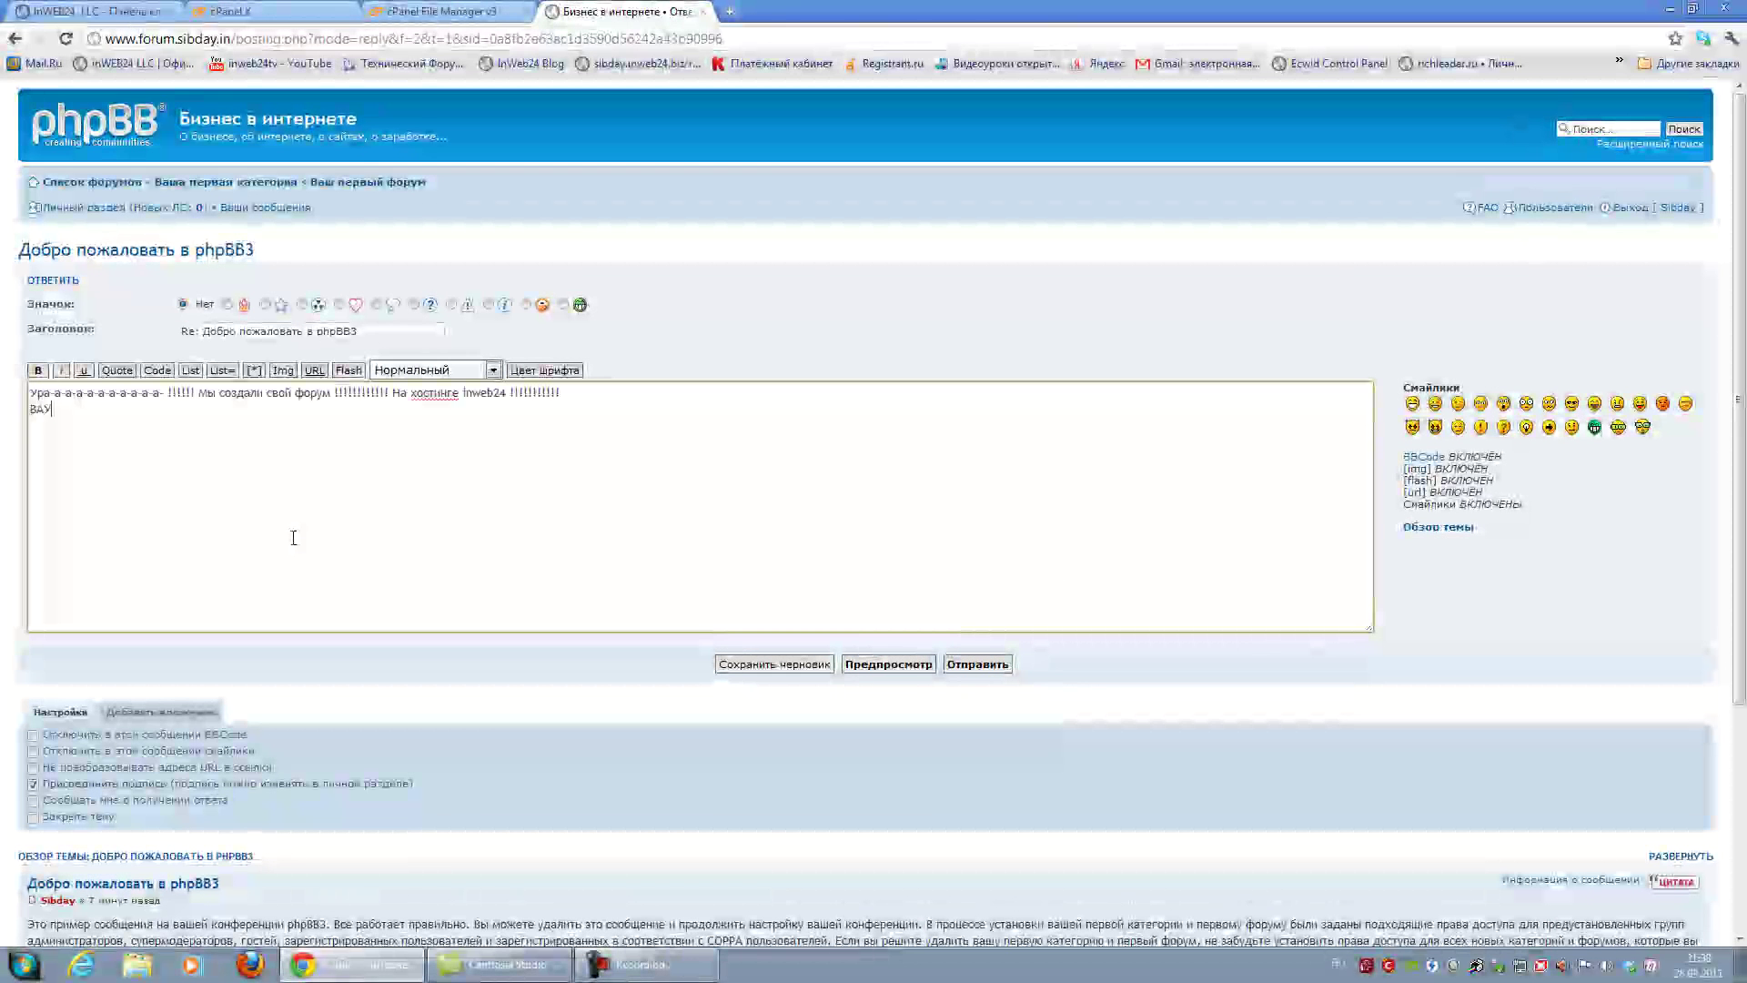
type("!!!!!!!!!!!!!!!!!!!")
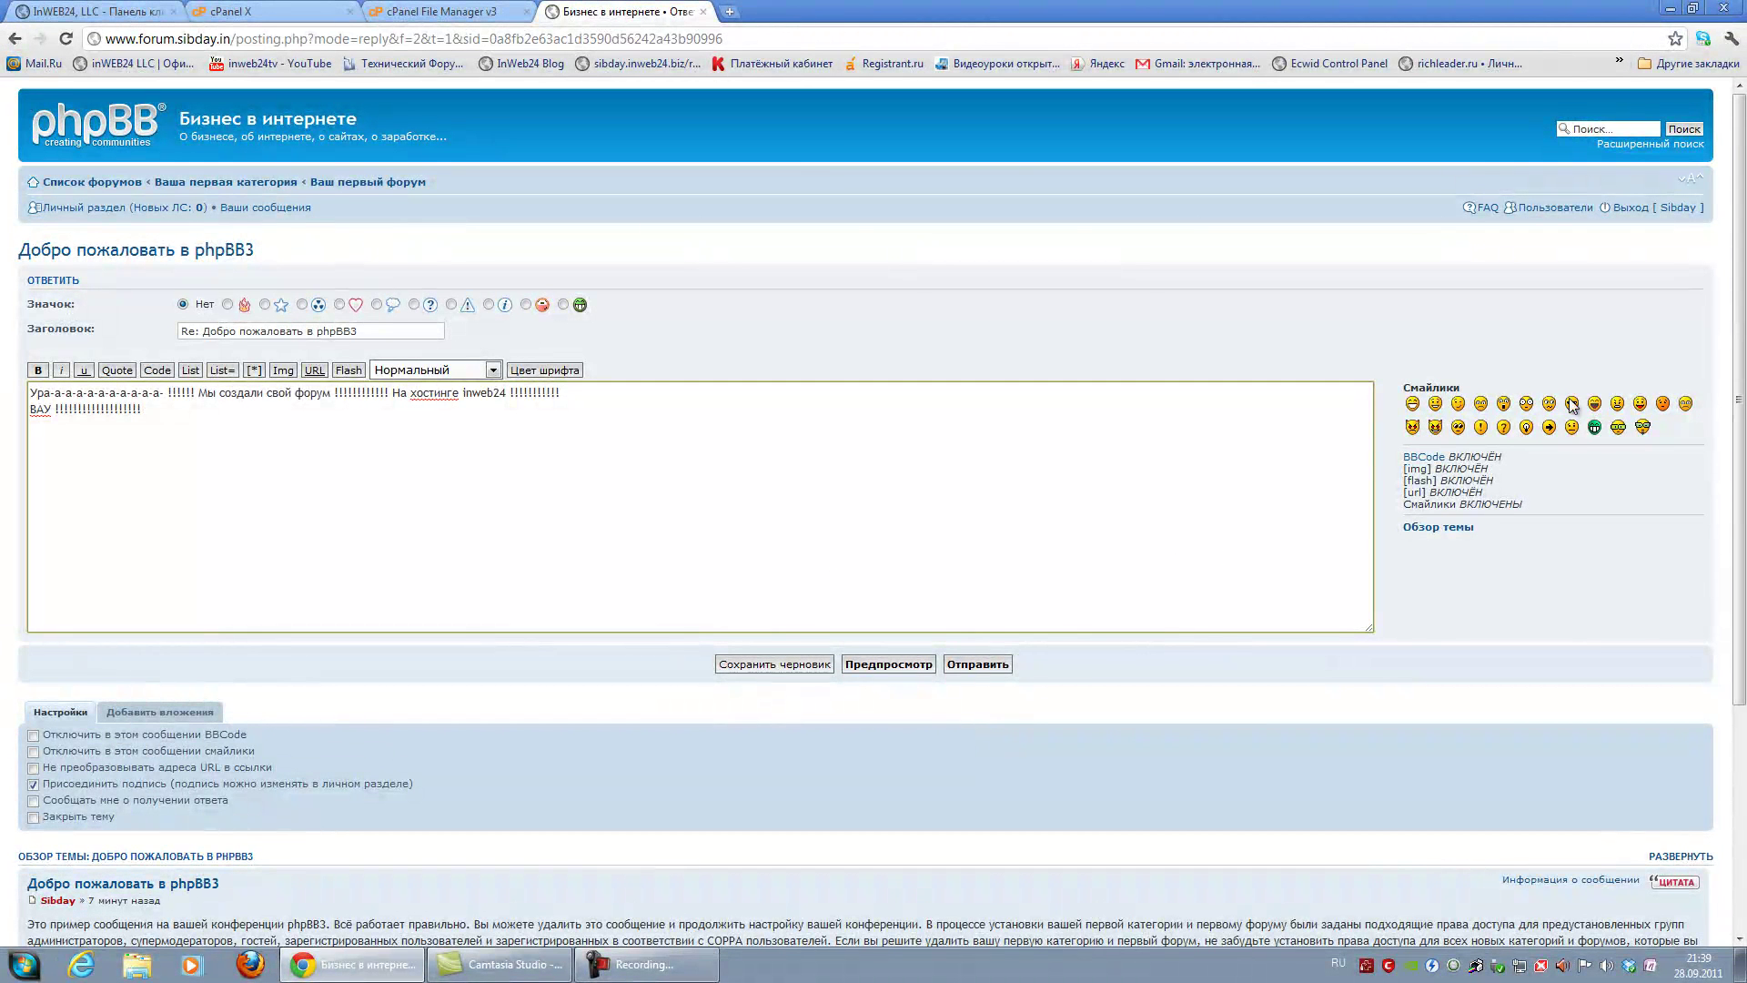
double_click(1412, 403)
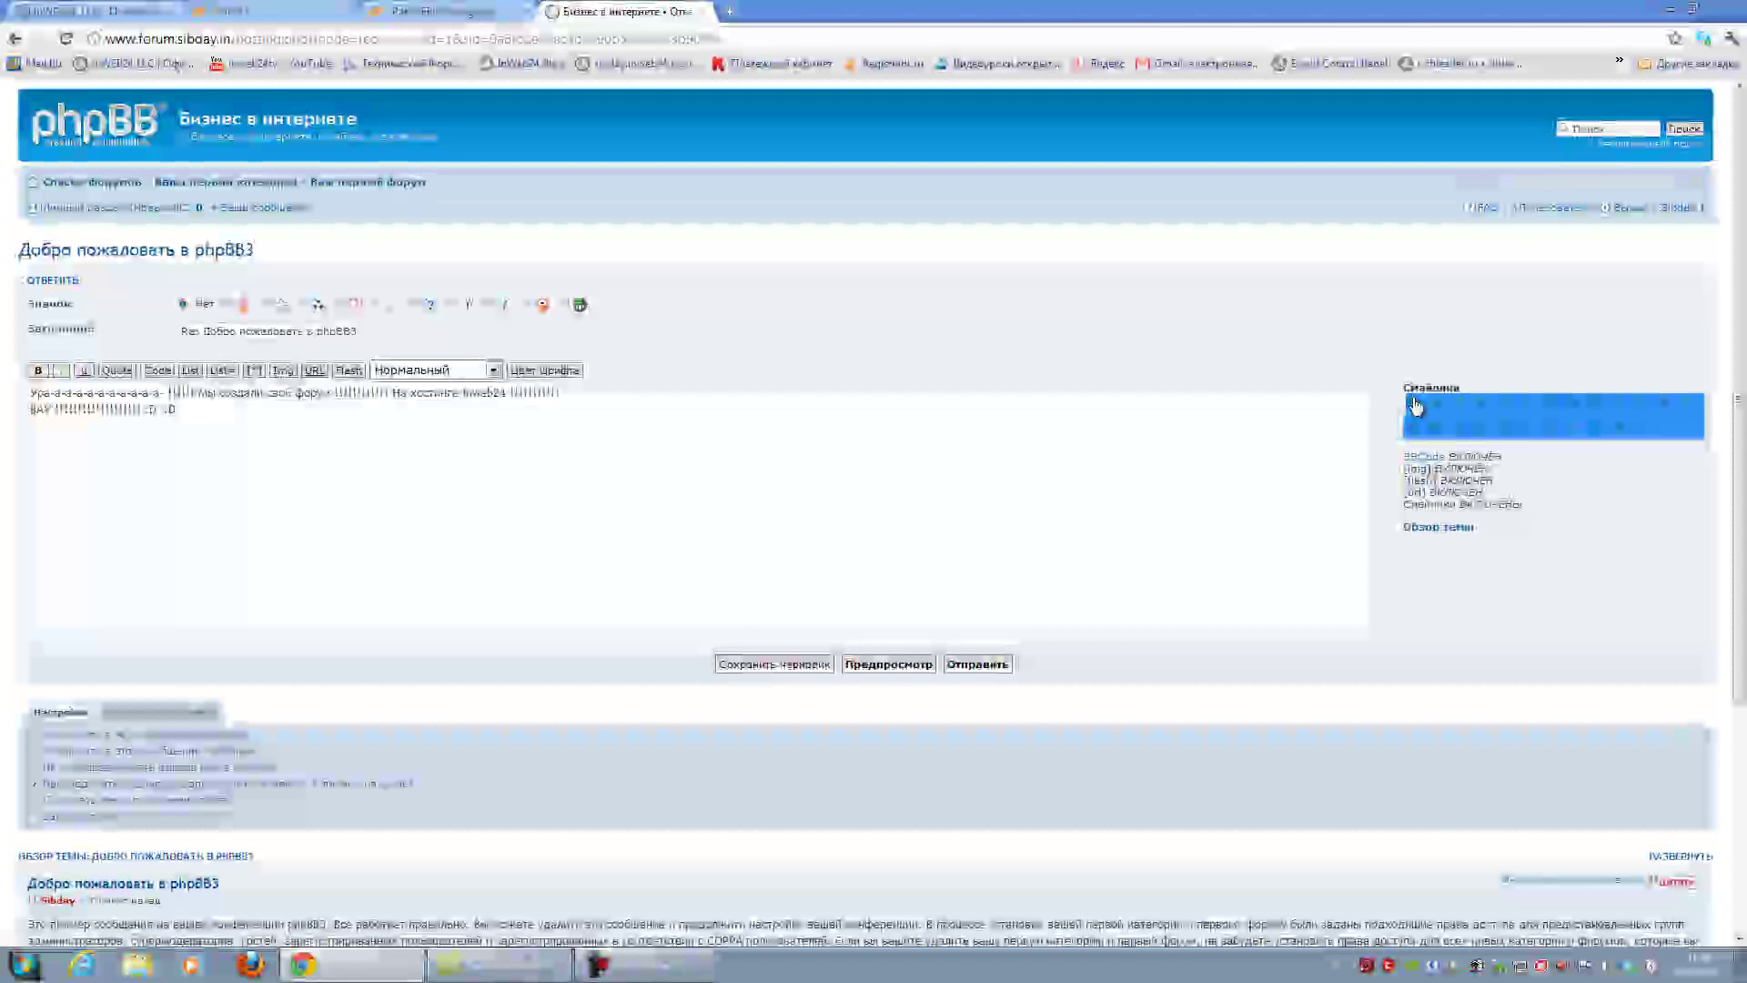
triple_click(1412, 403)
double_click(1413, 403)
left_click(1413, 403)
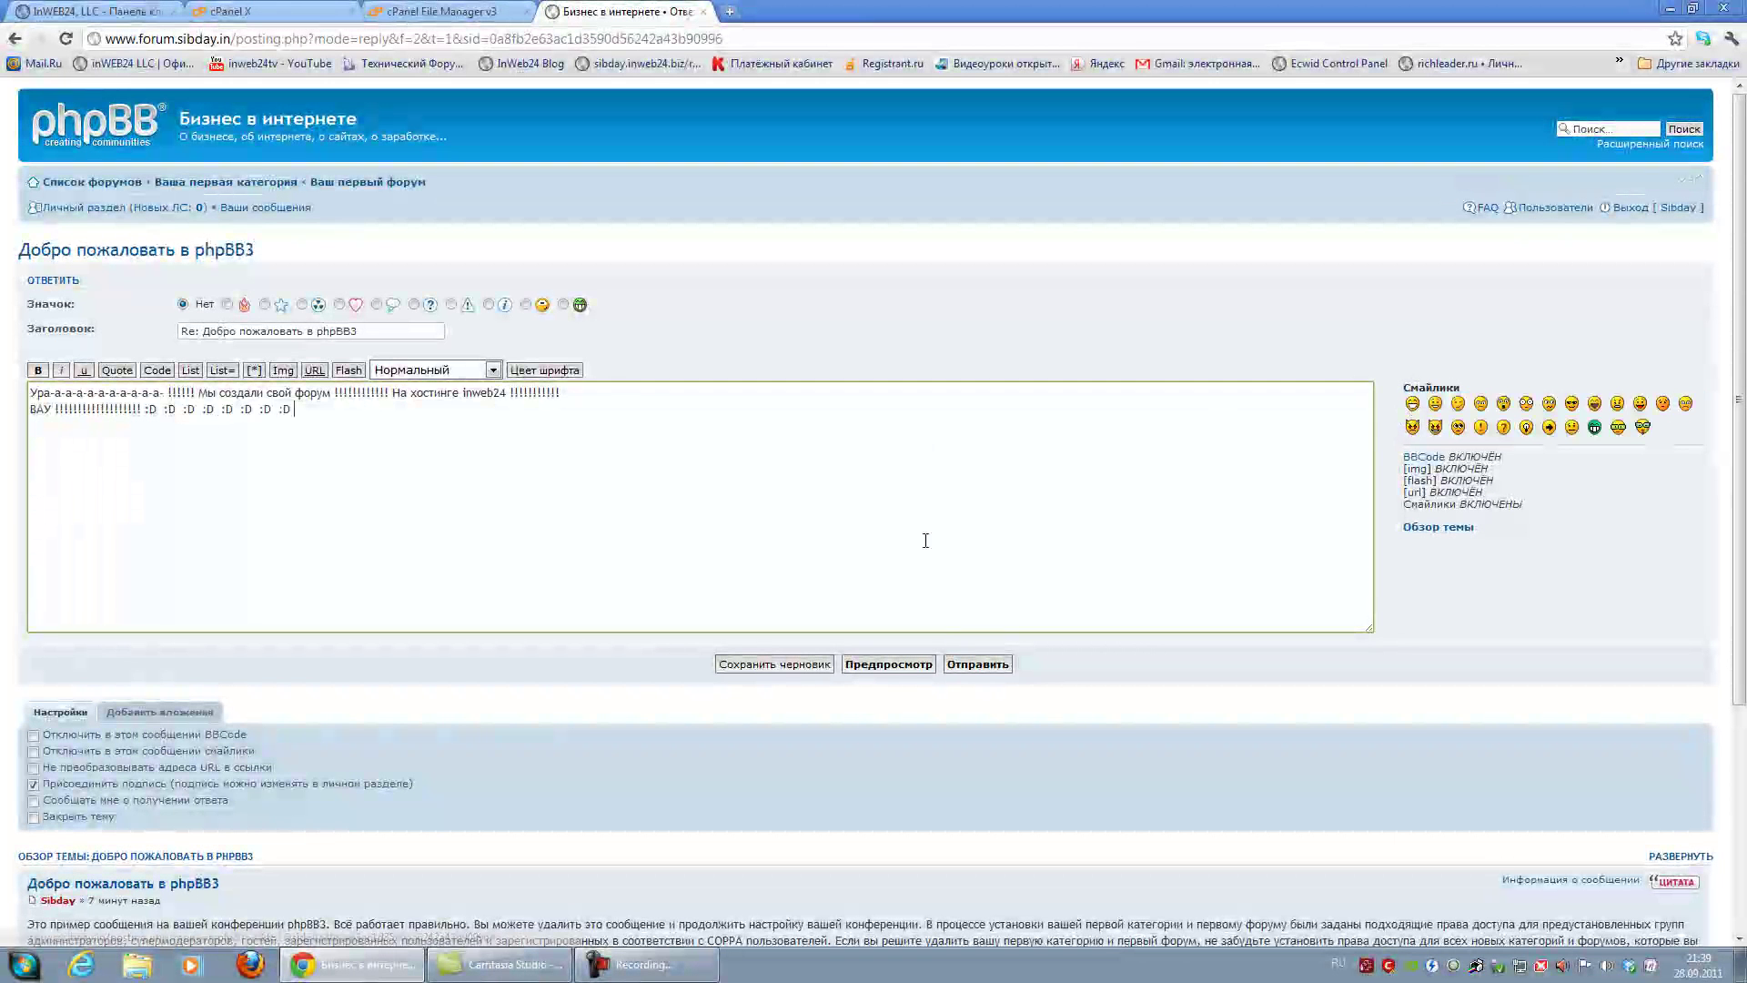
Submit the reply and view the posted message in its topic
left_click(982, 666)
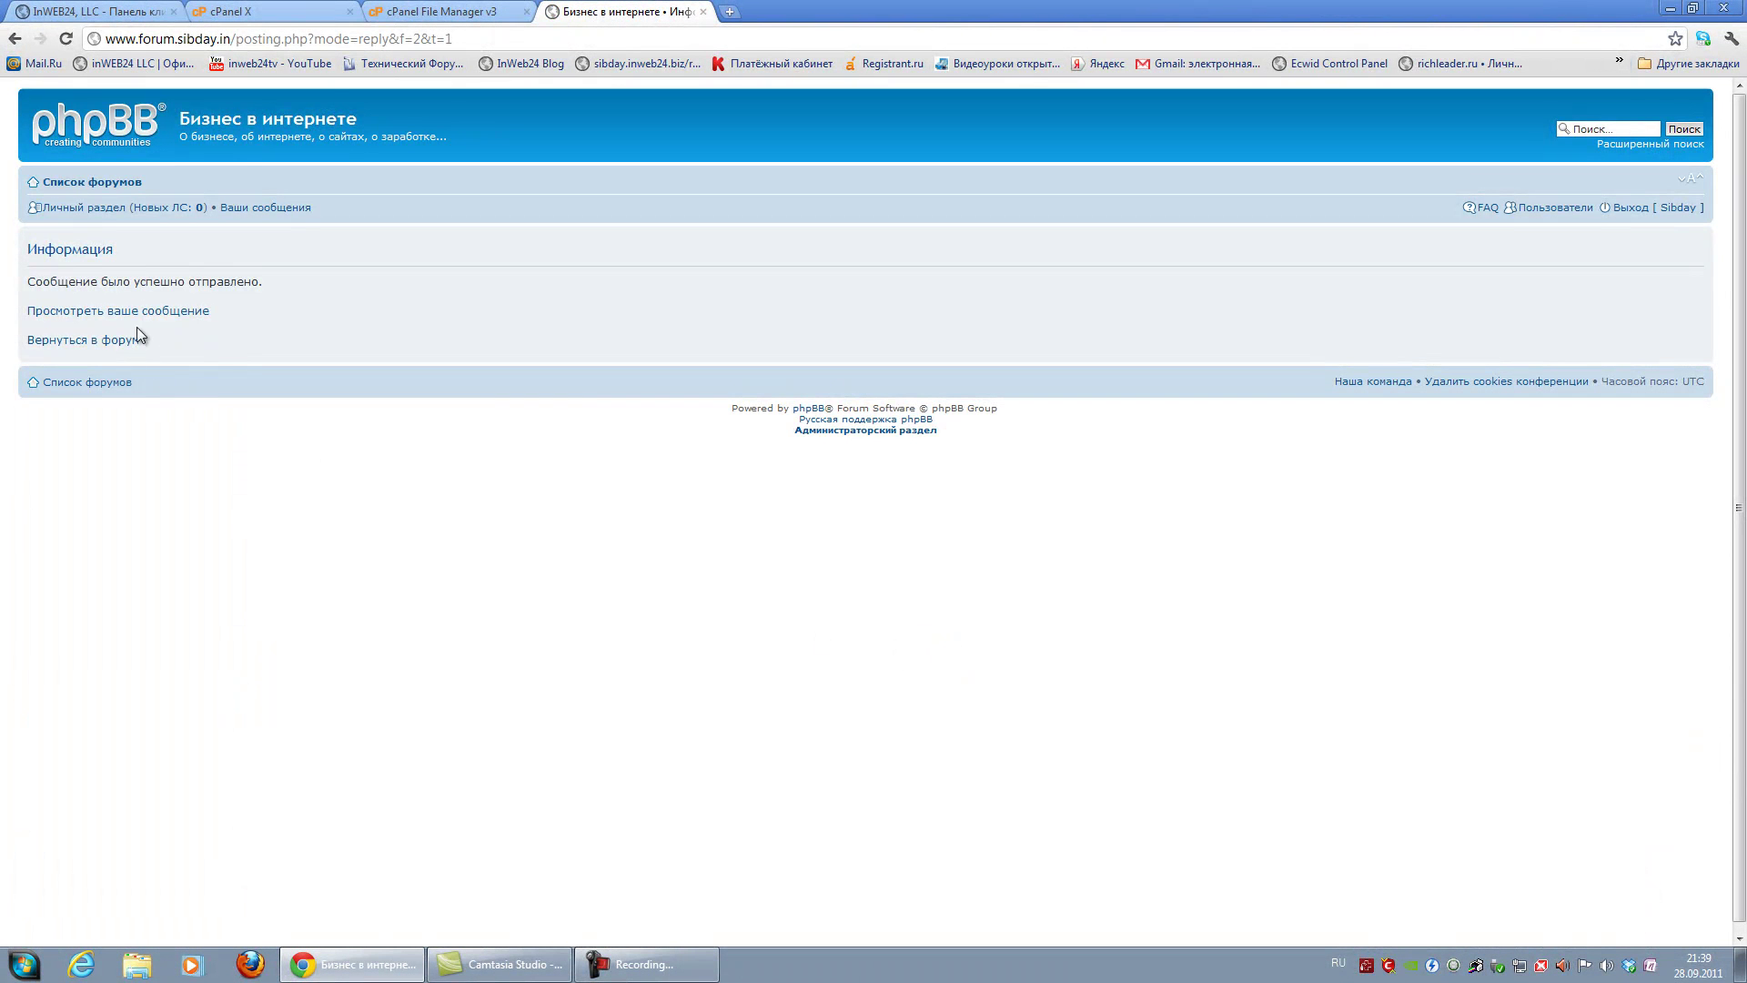
left_click(136, 310)
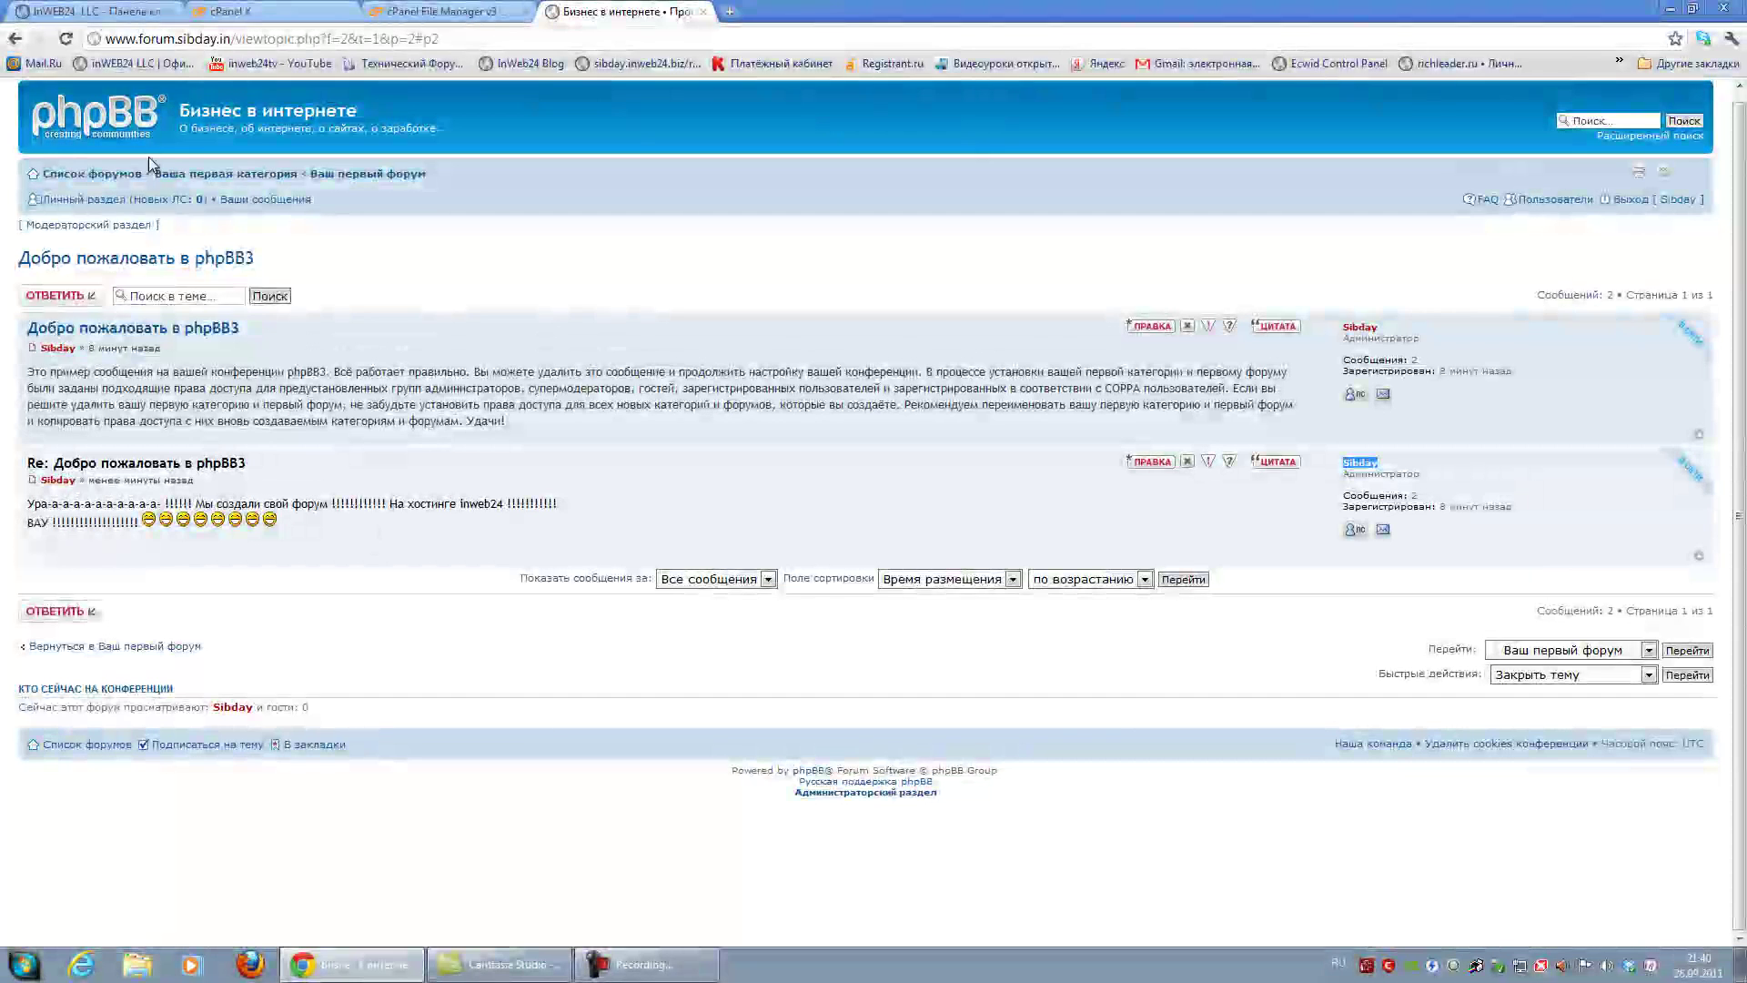
left_click(107, 120)
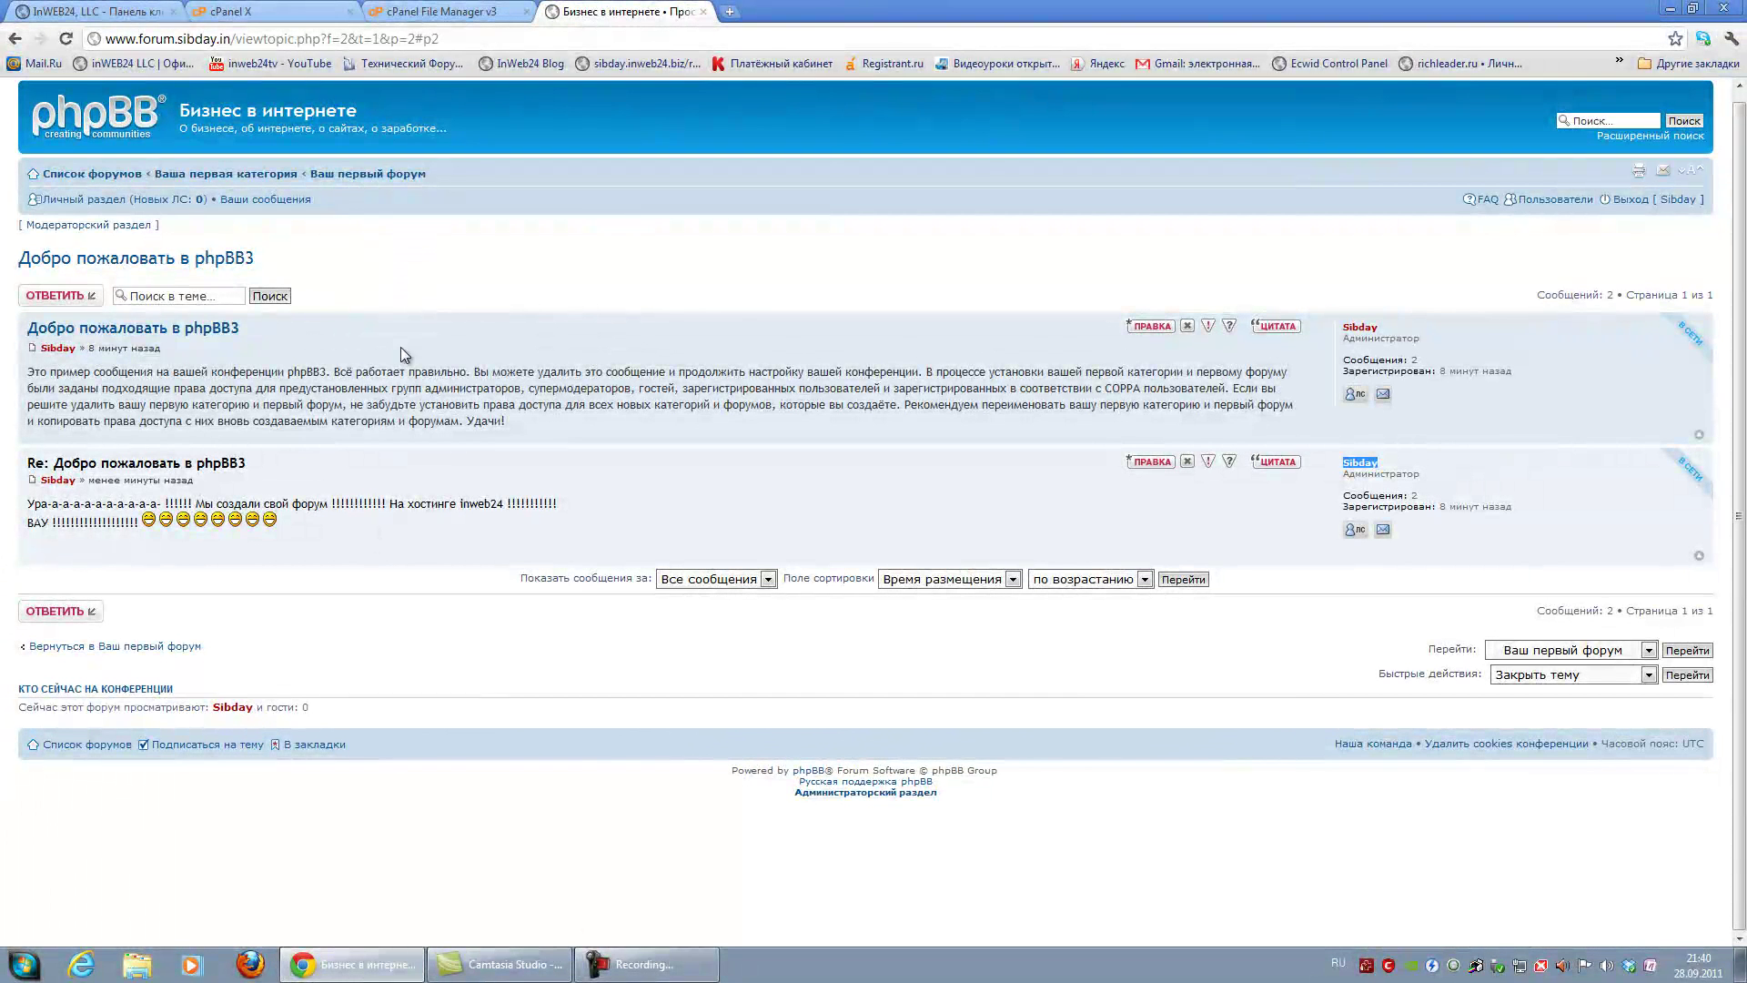